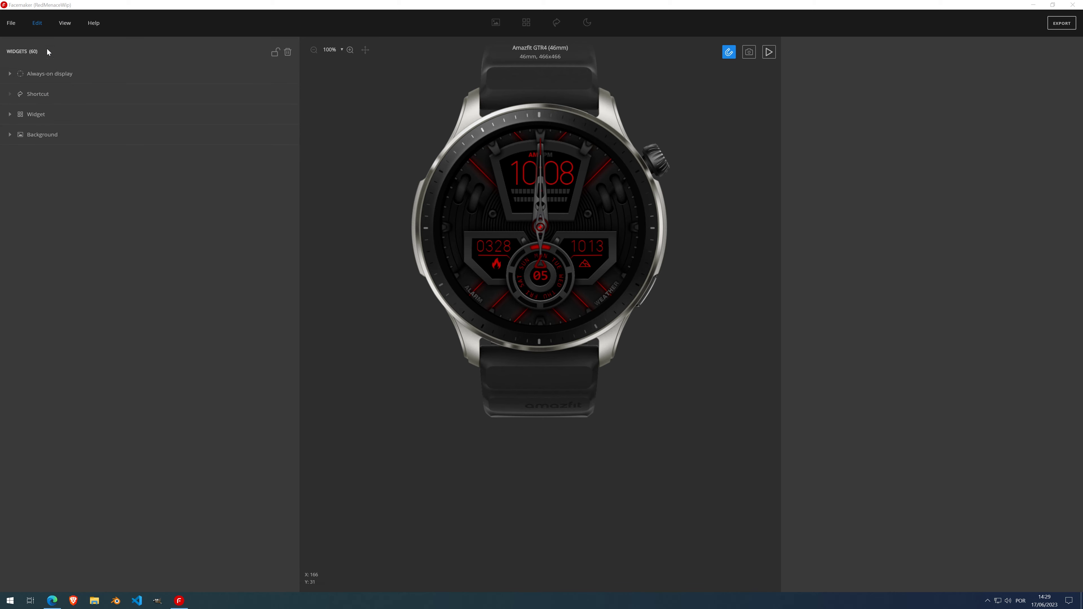
- Create a new watch face project for the Huawei Watch 4 Pro (48mm)
left_click(11, 24)
left_click(14, 53)
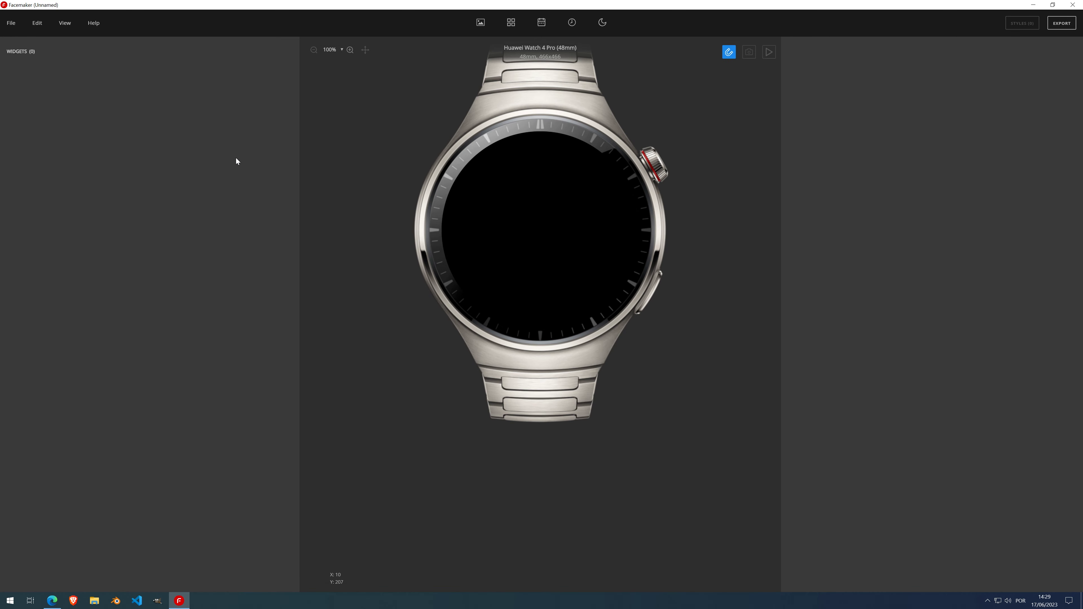
left_click(58, 25)
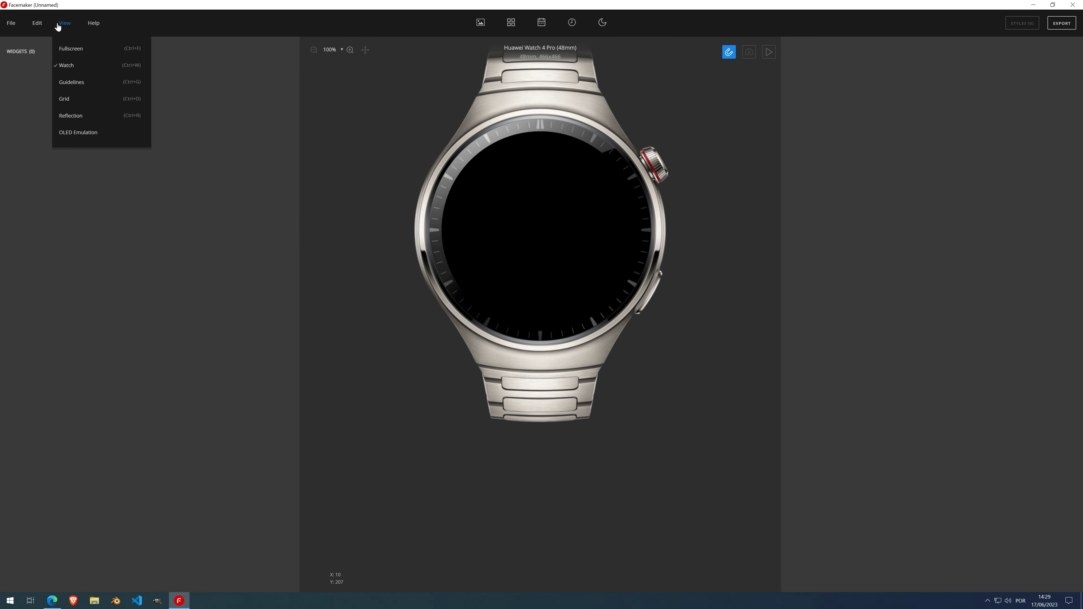
mouse_move(37, 26)
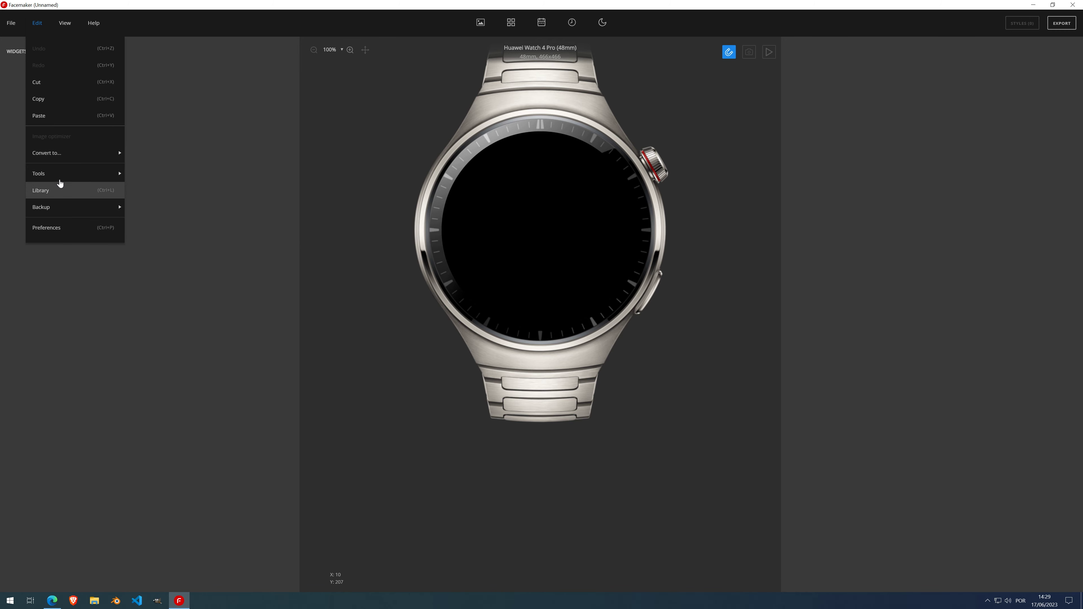
mouse_move(61, 176)
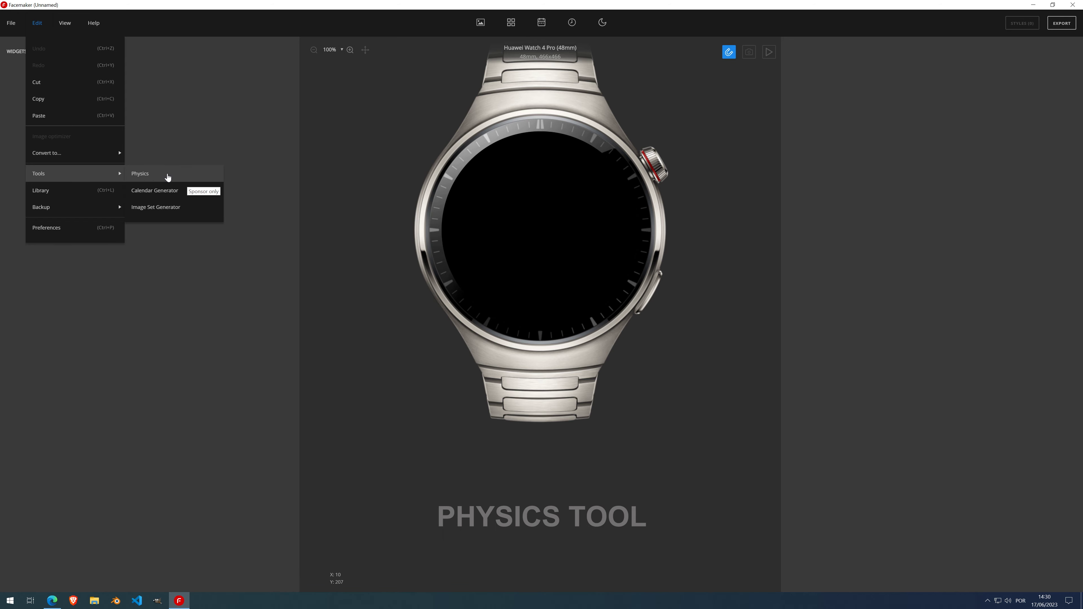
left_click(381, 94)
- Add a background to the watch face and put an Image widget inside it
left_click(481, 23)
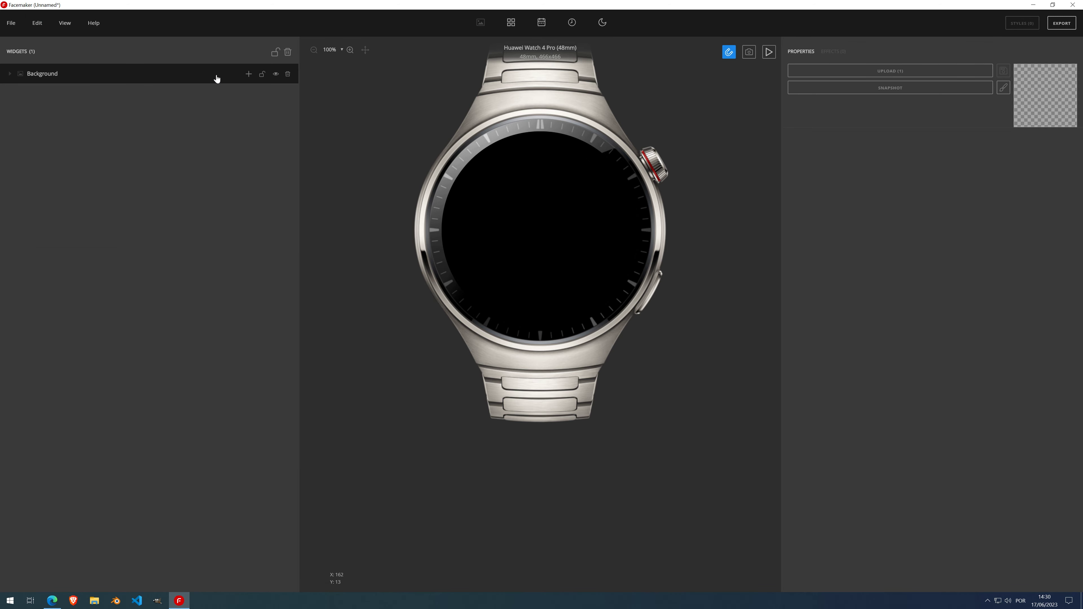
left_click(249, 74)
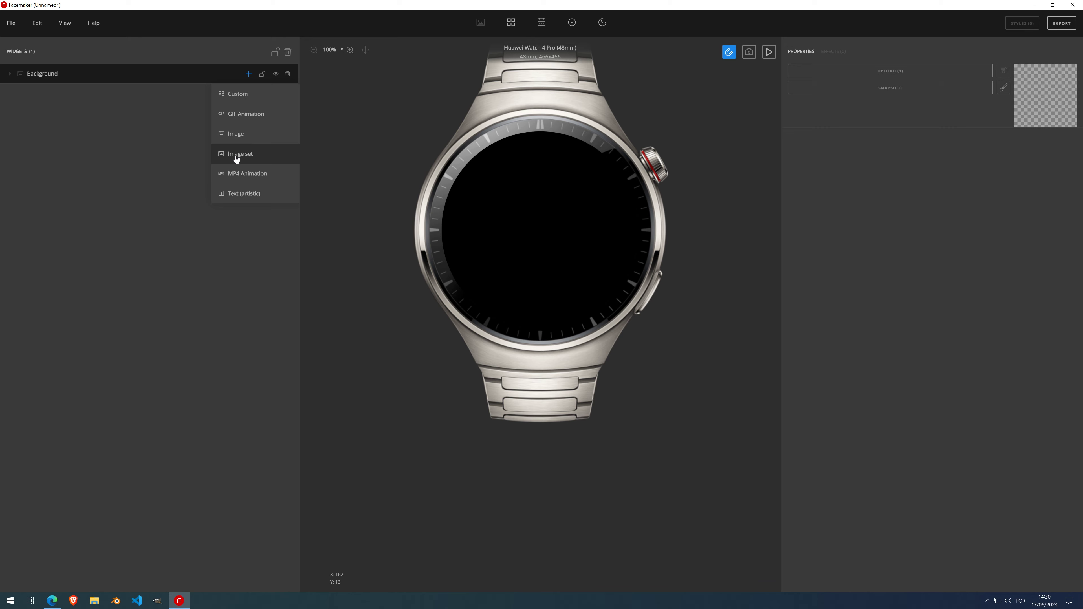
left_click(256, 136)
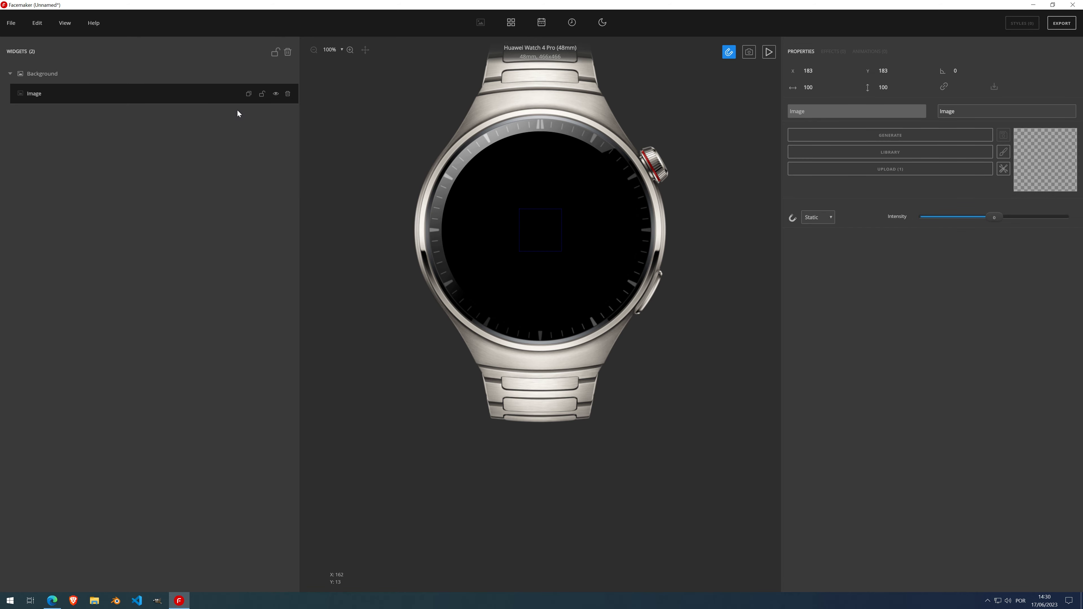
- Clone the Image widget twice and hide both clones
left_click(248, 94)
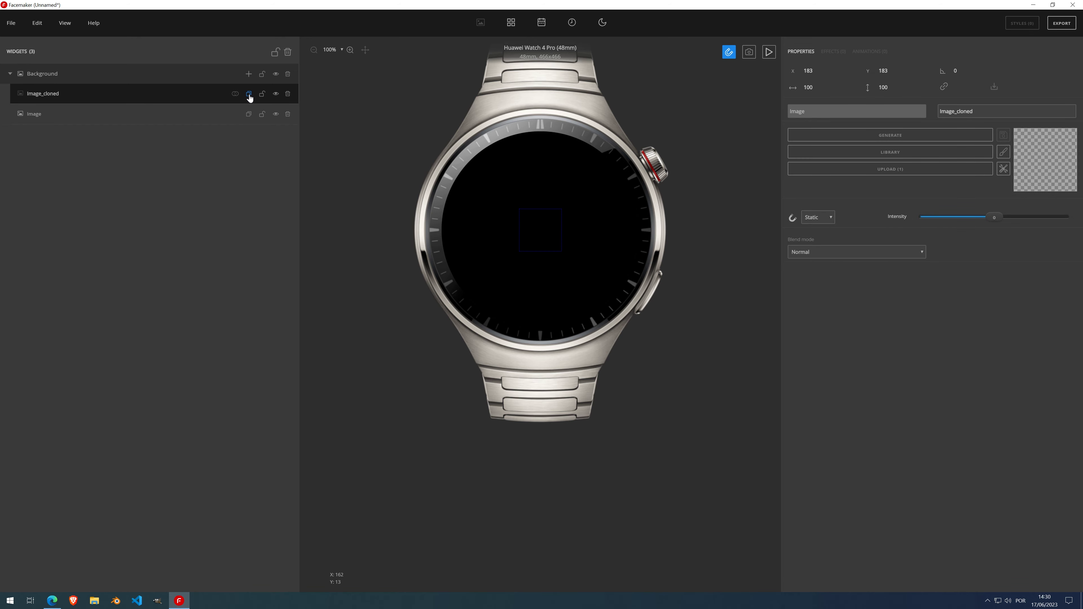
left_click(249, 97)
left_click(276, 114)
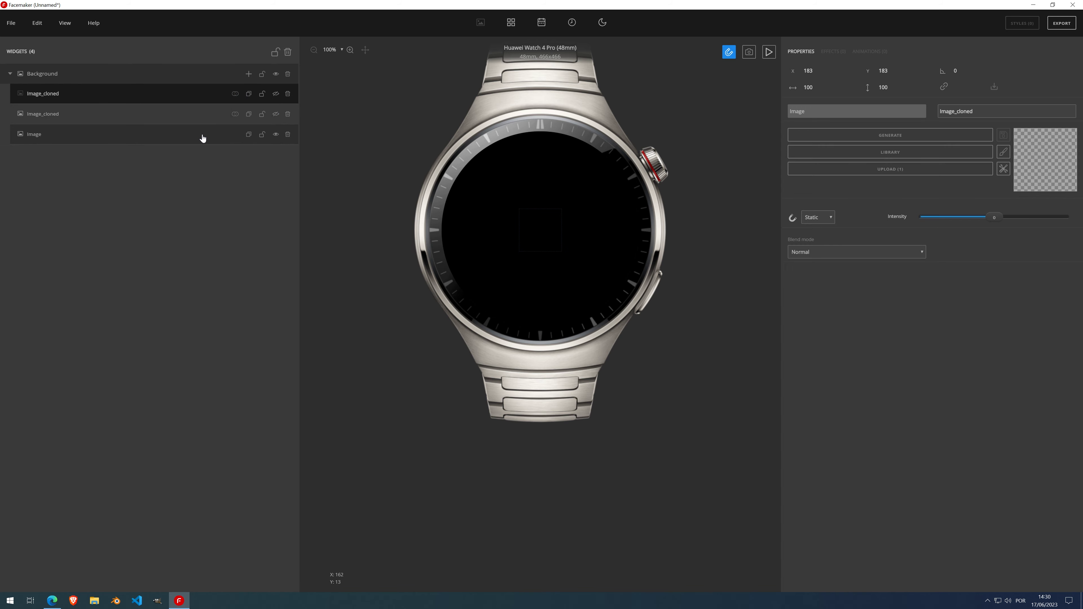
- Assign the Kia logo from the library to the original Image widget and place it in the dial's upper-left area
left_click(201, 137)
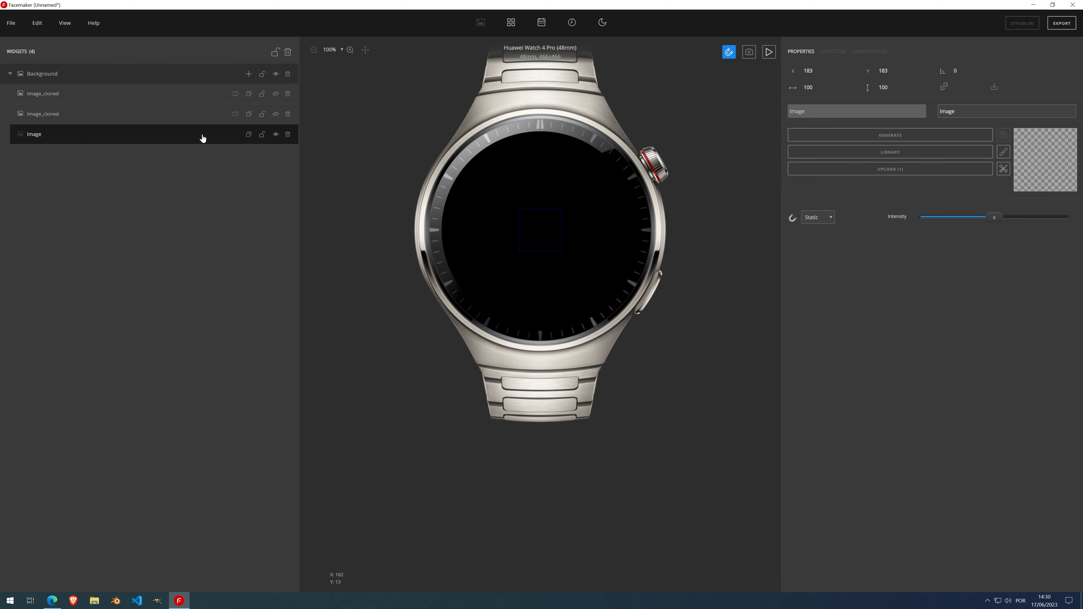
left_click(890, 153)
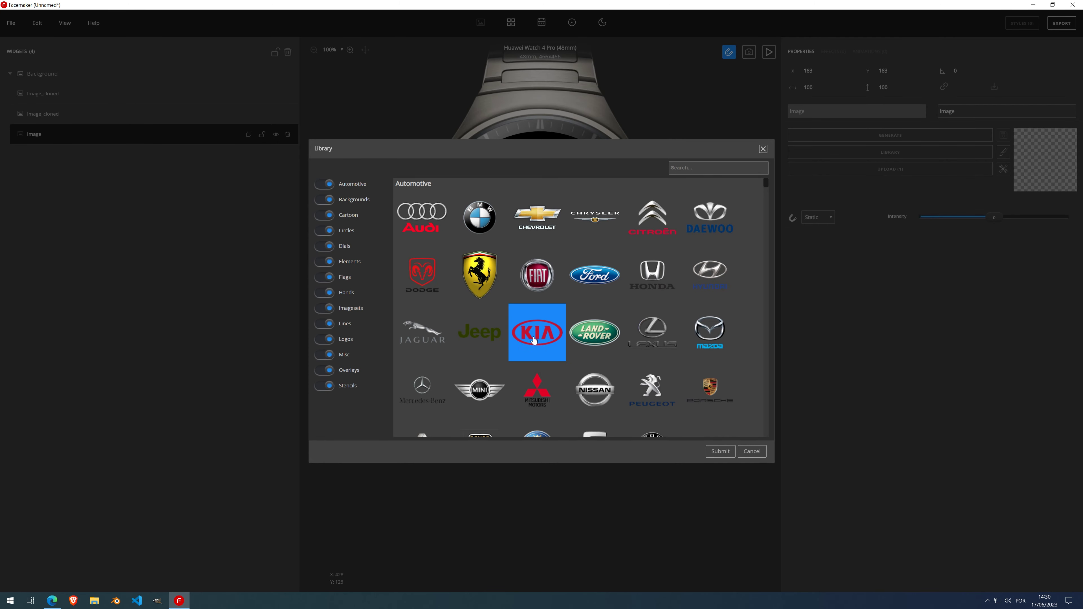
double_click(548, 340)
left_click_drag(534, 233, 510, 180)
- Assign the Ford logo from the library to the middle cloned image and place it in the dial's upper-right area
left_click(98, 118)
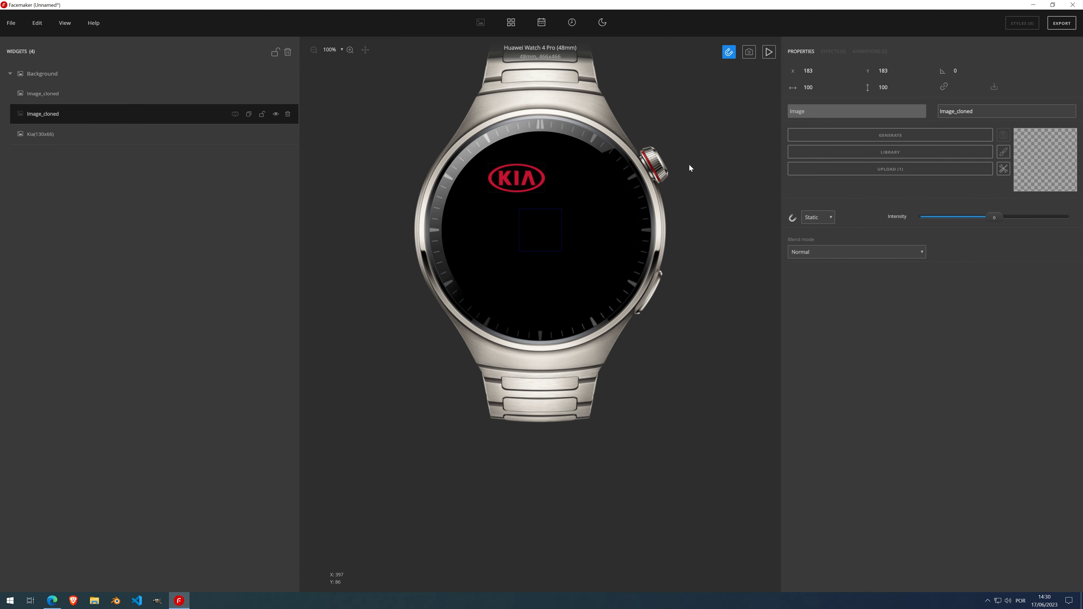
left_click(900, 155)
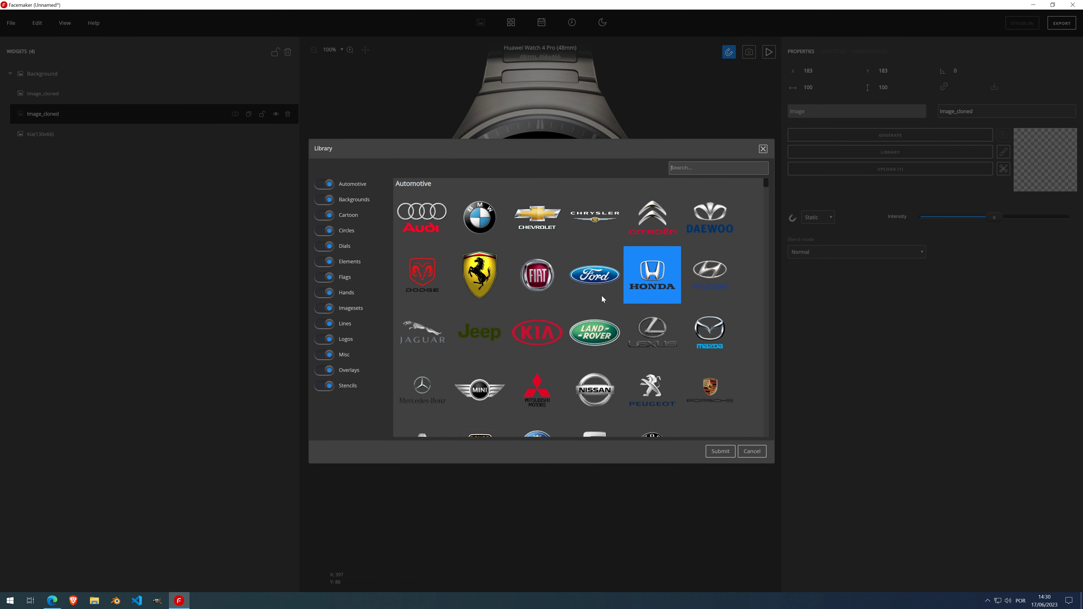
double_click(595, 275)
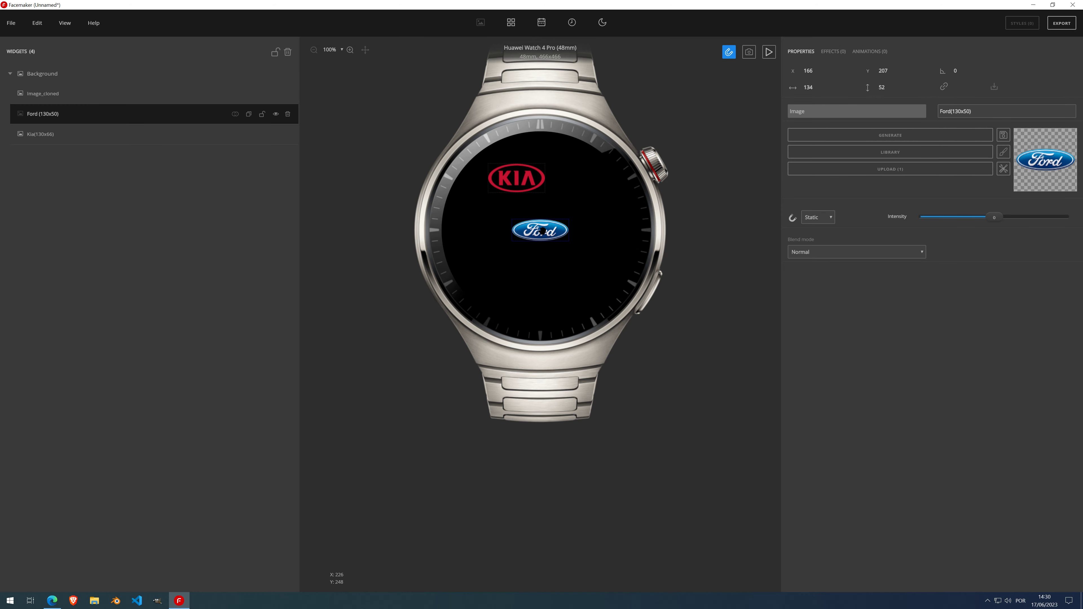
left_click_drag(543, 230, 580, 192)
- Assign the Nissan logo from the library to the remaining cloned image and move it to the left half of the dial
left_click(167, 95)
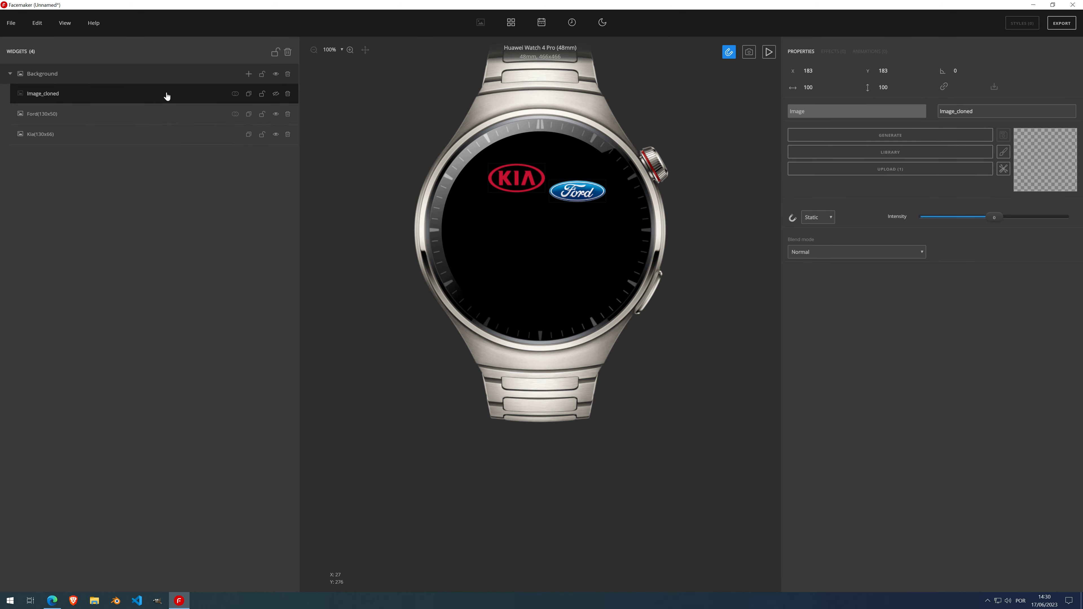
left_click(872, 155)
scroll(515, 363, "down", 2)
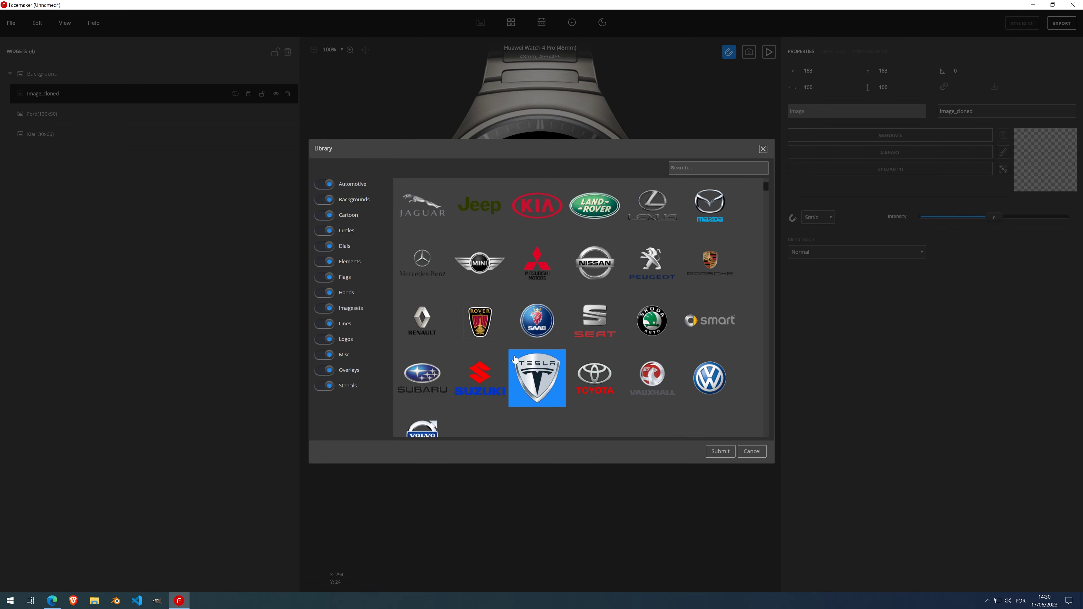
double_click(594, 268)
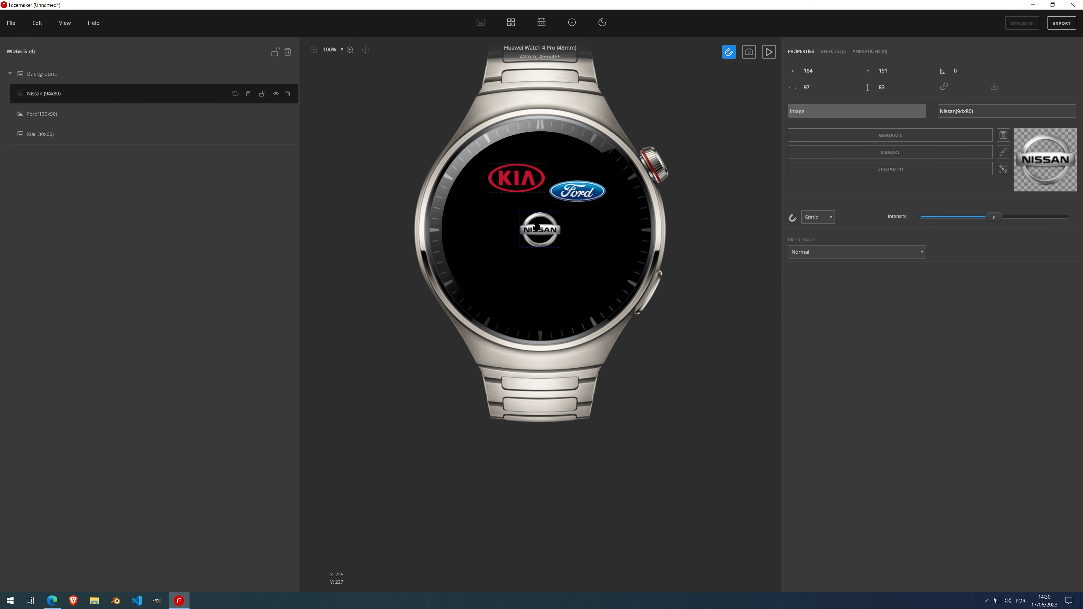
left_click_drag(538, 226, 502, 225)
- Rearrange the logos in the dial's upper half, with Kia above Nissan and Ford at about X 255, Y 134
left_click_drag(582, 198, 574, 210)
left_click_drag(522, 174, 523, 161)
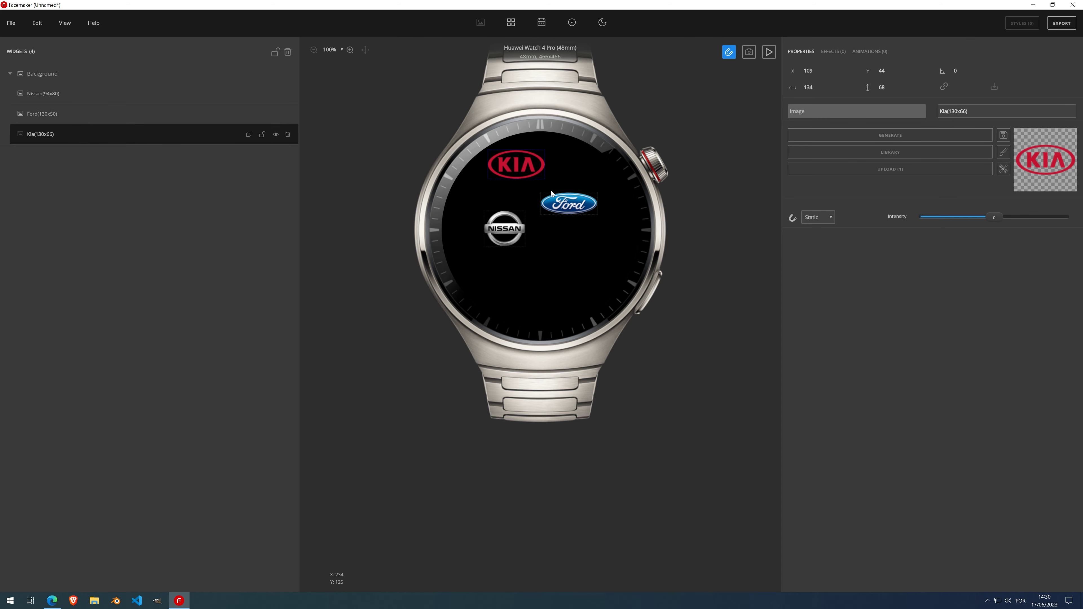
left_click_drag(579, 207, 578, 197)
left_click_drag(506, 230, 506, 217)
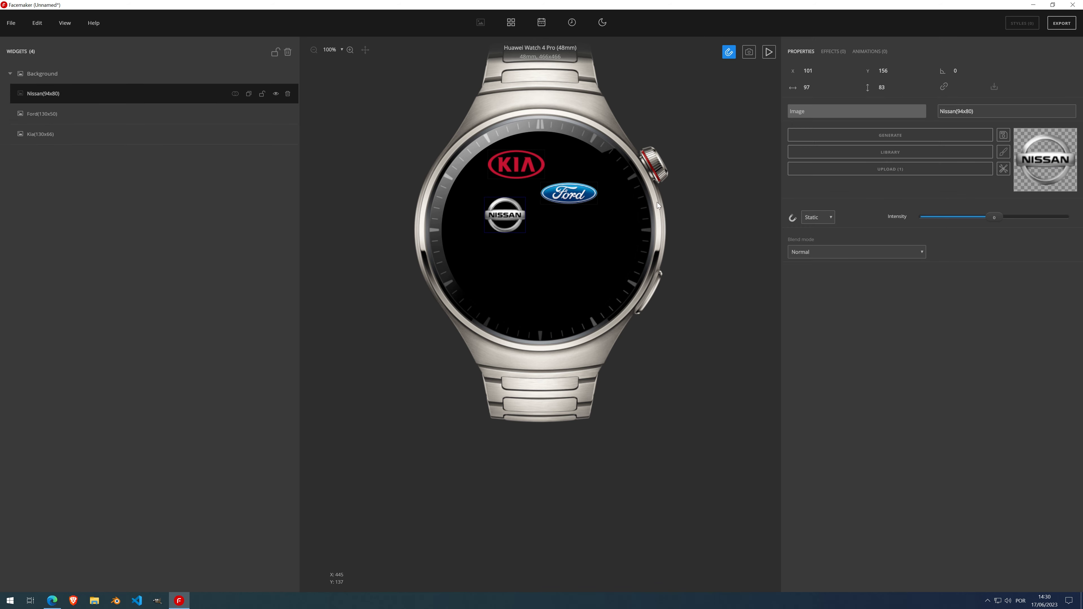
left_click(516, 163)
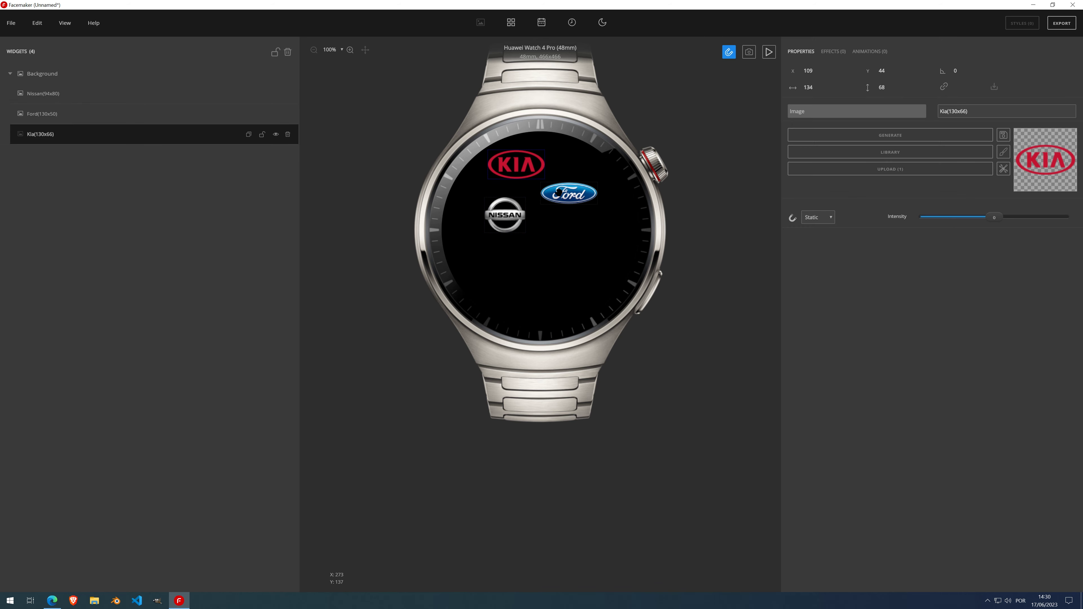
left_click(564, 194)
left_click(521, 215)
left_click_drag(515, 175, 507, 178)
left_click_drag(573, 201, 582, 208)
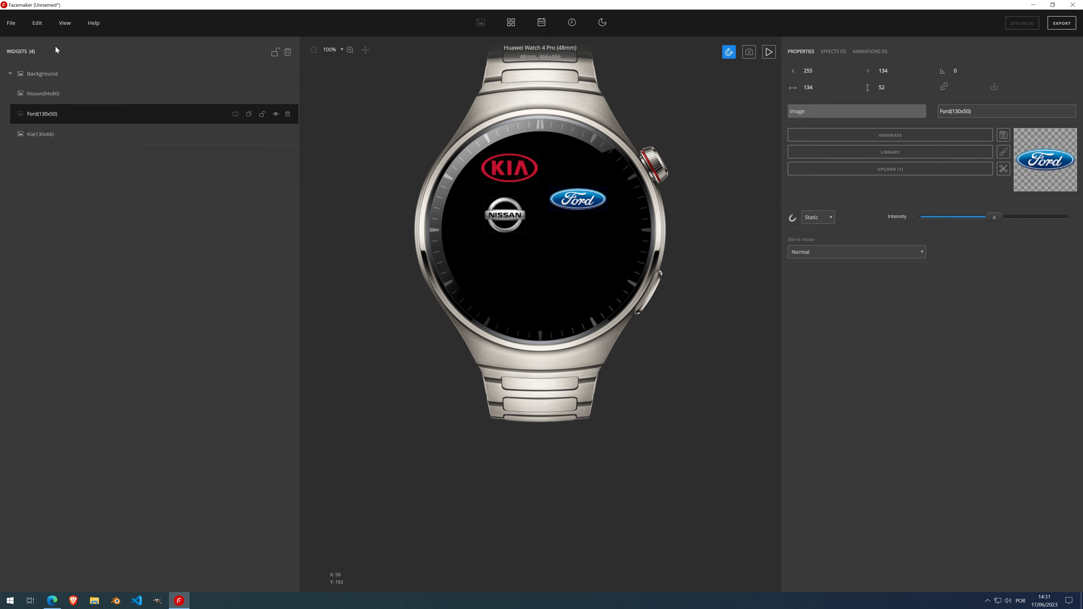
- Open the Physics generator for the three logos and set the hull to Simple
left_click(36, 25)
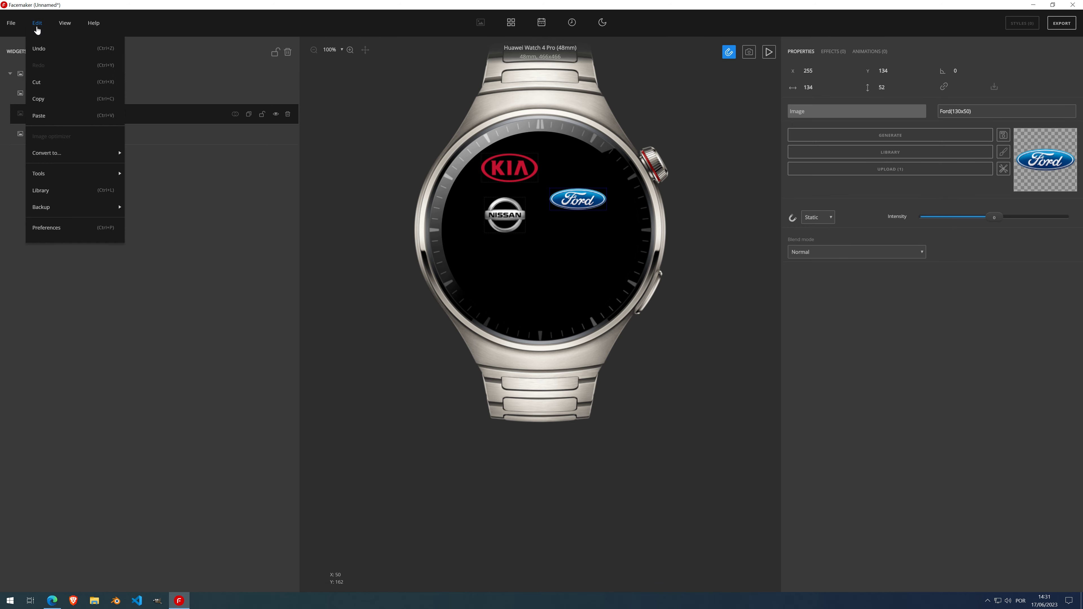
mouse_move(77, 175)
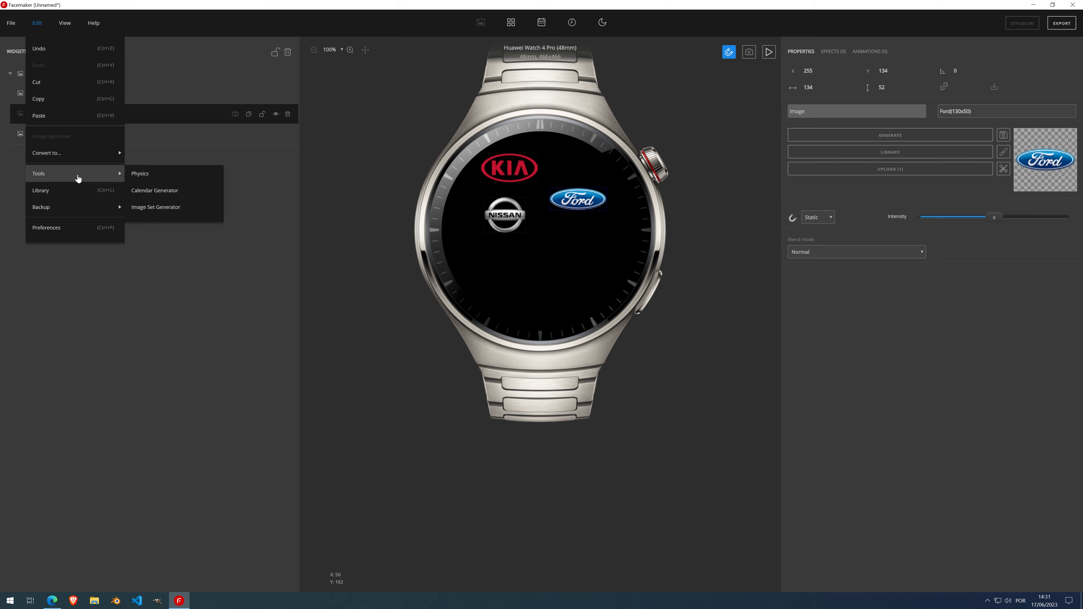
left_click(192, 177)
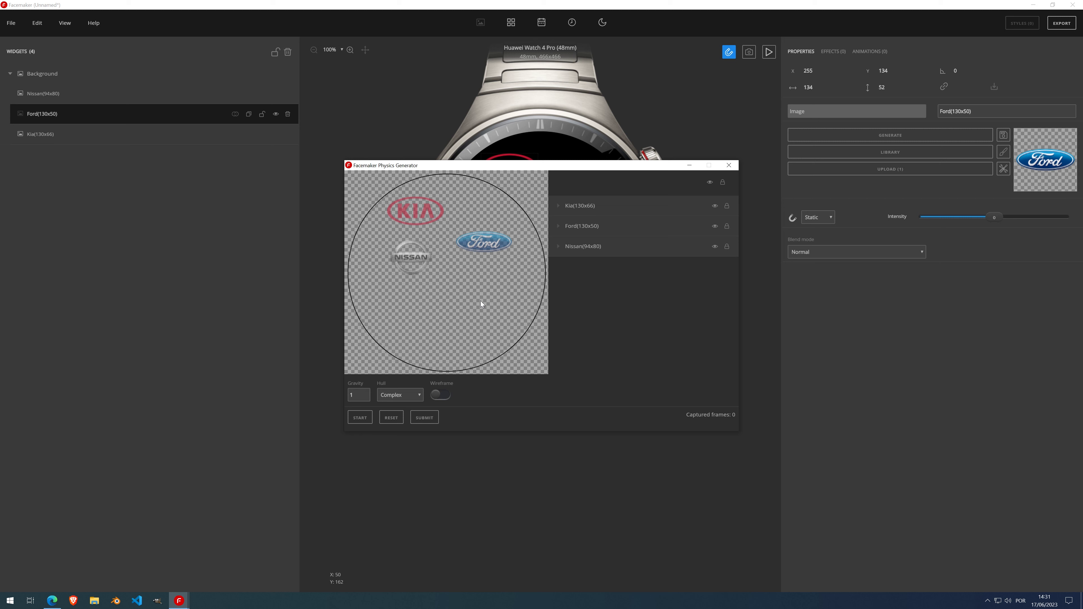
left_click(417, 398)
left_click(402, 415)
- Run the physics simulation with the Kia, Ford and Nissan logos unlocked, and submit the captured frames as an animation
left_click(727, 206)
left_click(727, 226)
left_click(727, 247)
left_click(362, 418)
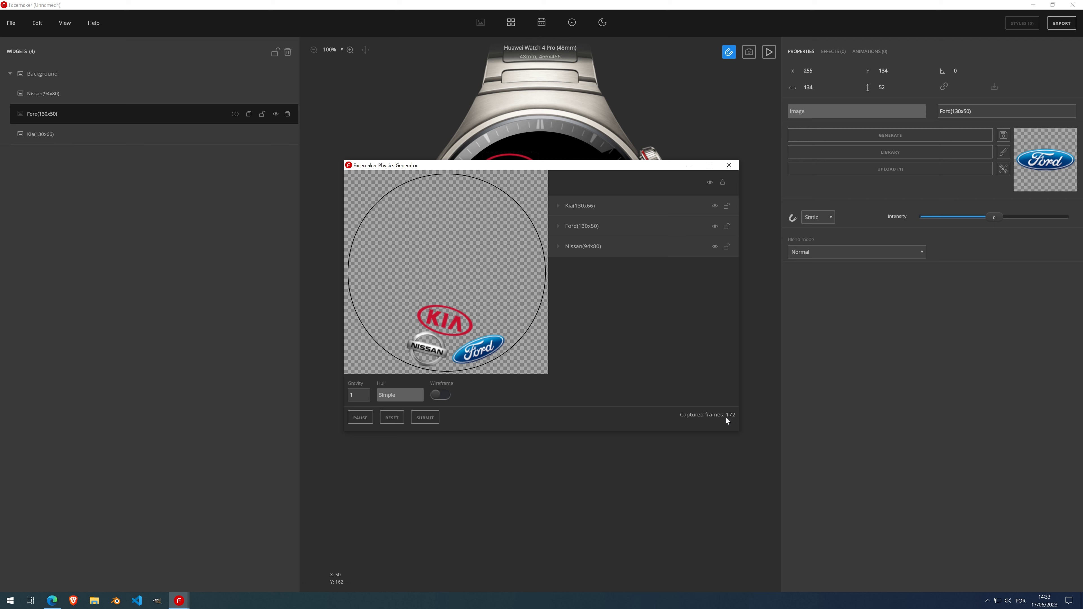
left_click(422, 422)
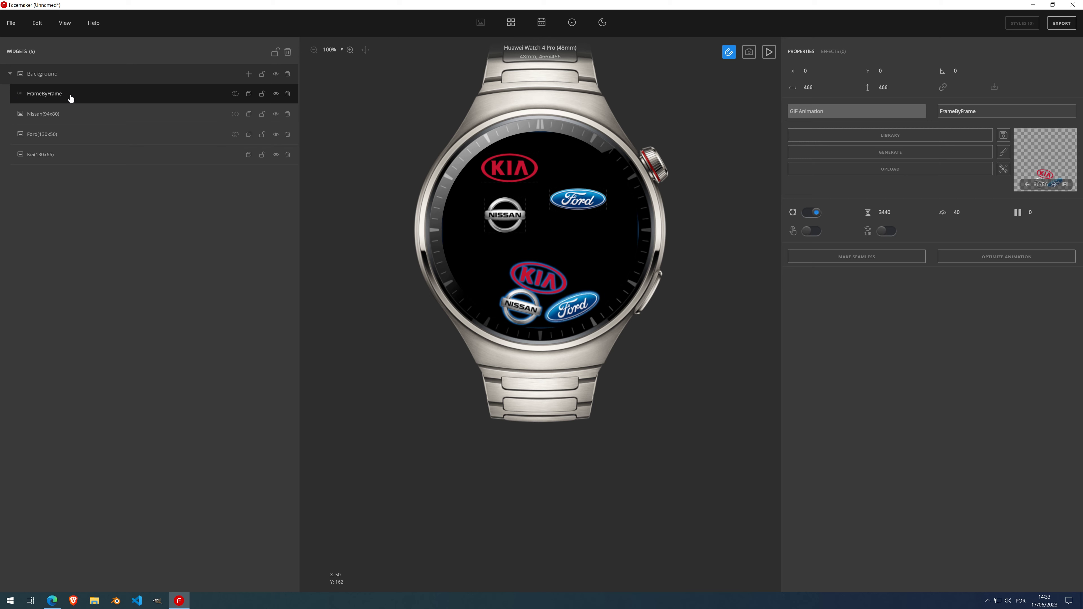
- Hide the static Nissan, Ford and Kia images so that only the FrameByFrame animation is shown
left_click(276, 114)
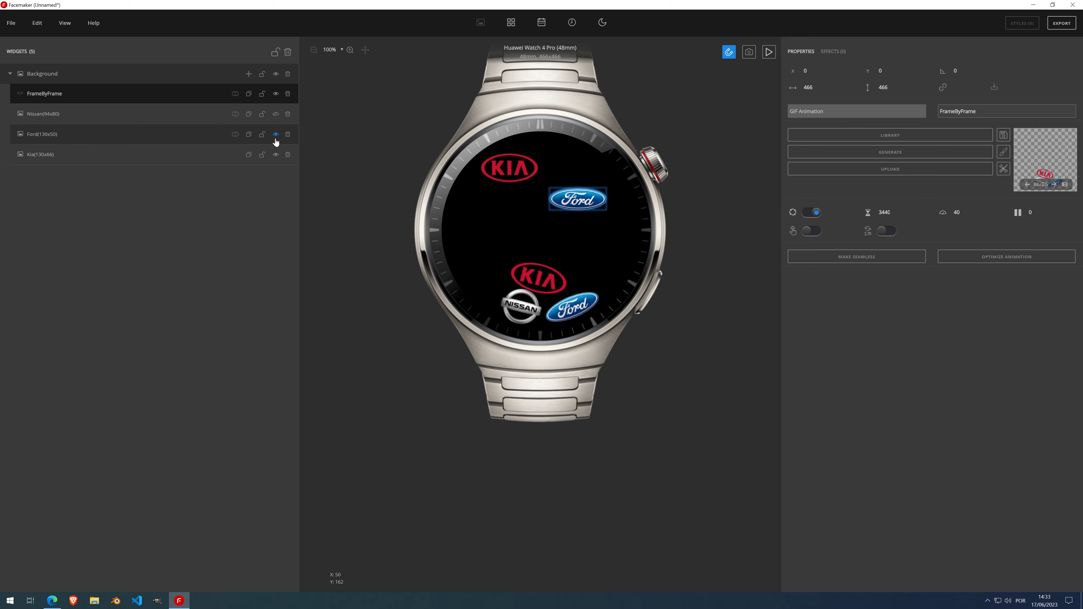
left_click(275, 134)
left_click(276, 155)
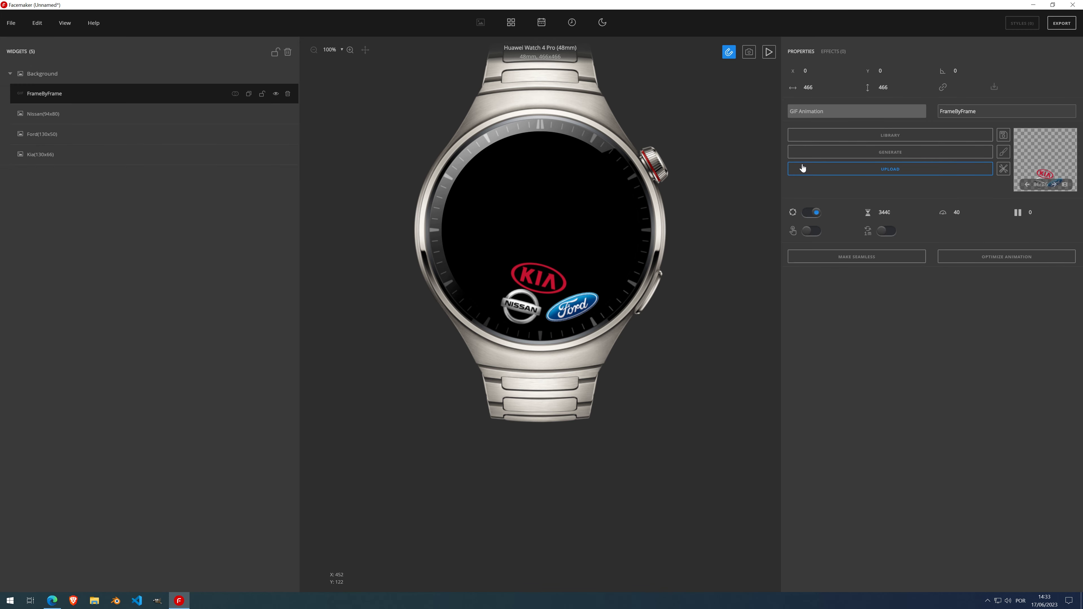
- Turn off looping for the FrameByFrame animation and play the watch face preview
left_click(811, 216)
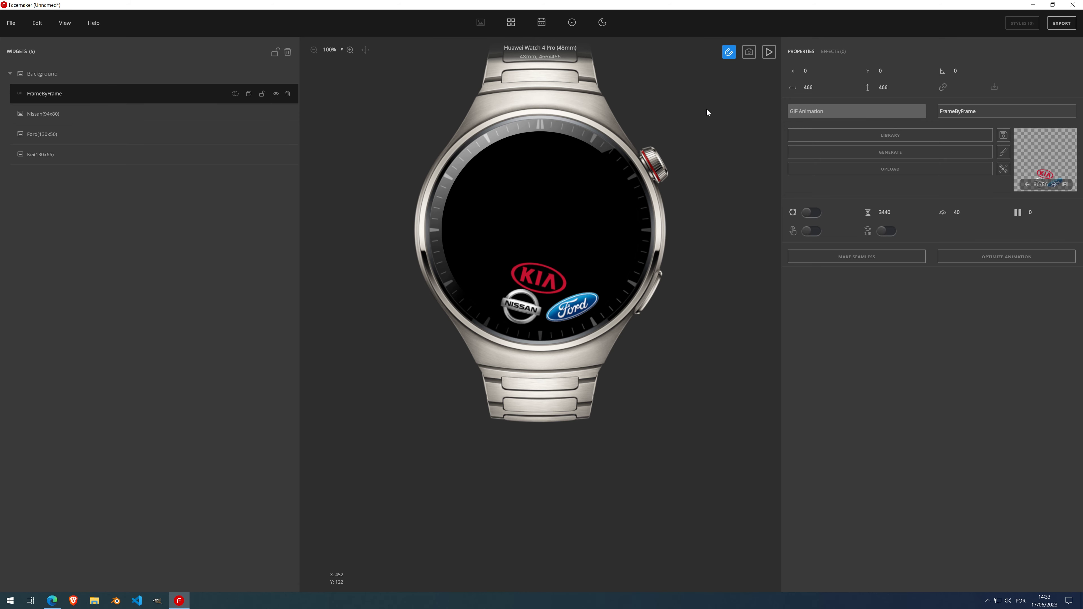
left_click(769, 52)
- Examine the individual frames of the FrameByFrame animation in the frame editor and close it without changes
left_click(1065, 185)
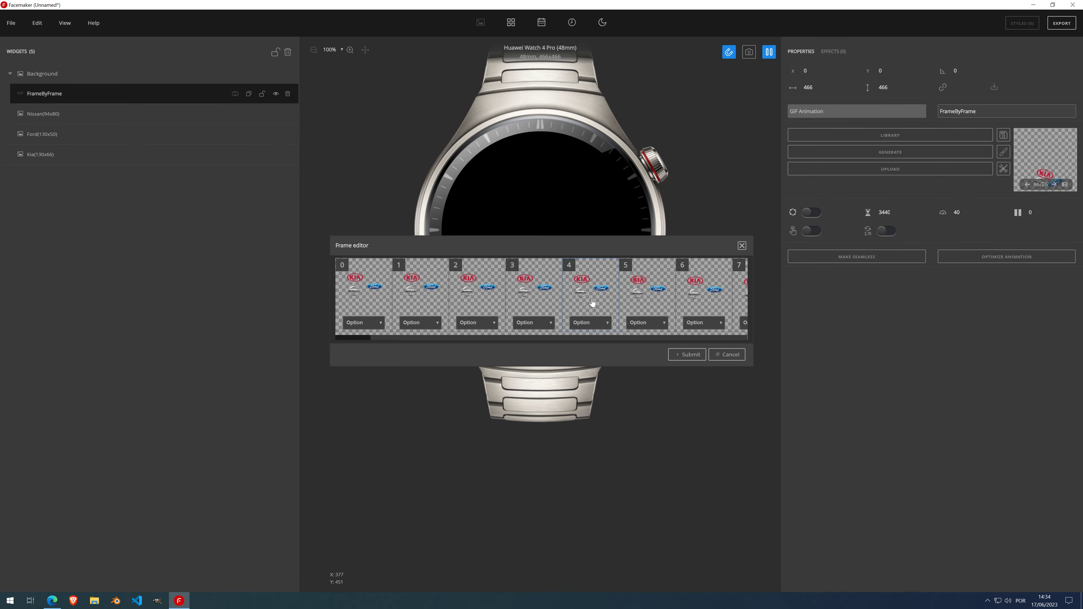
mouse_move(362, 338)
left_mouse_down()
mouse_move(721, 350)
mouse_move(357, 353)
left_mouse_up()
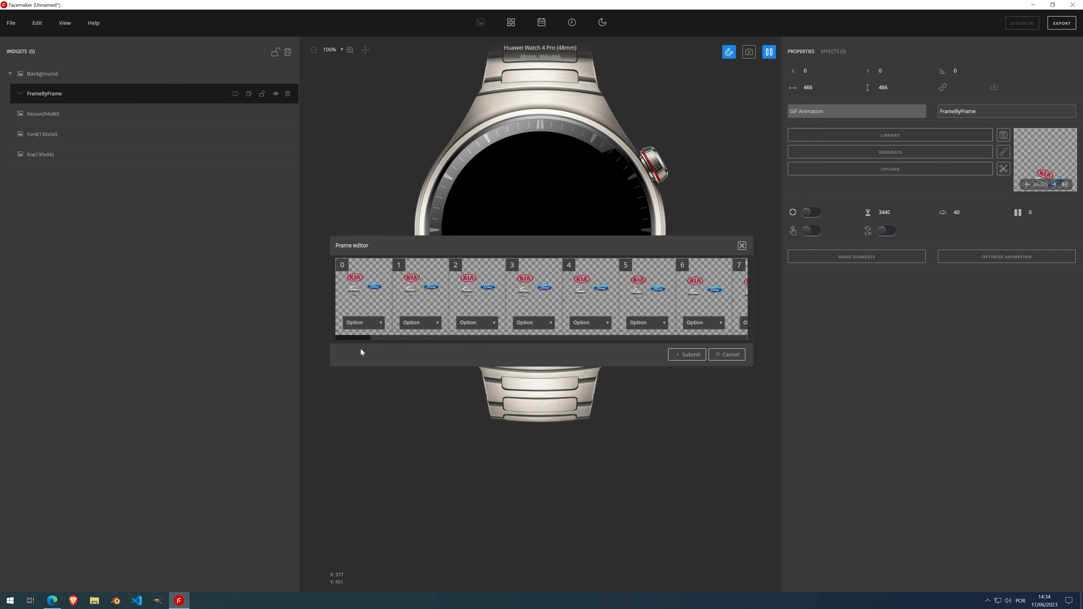
left_click(742, 246)
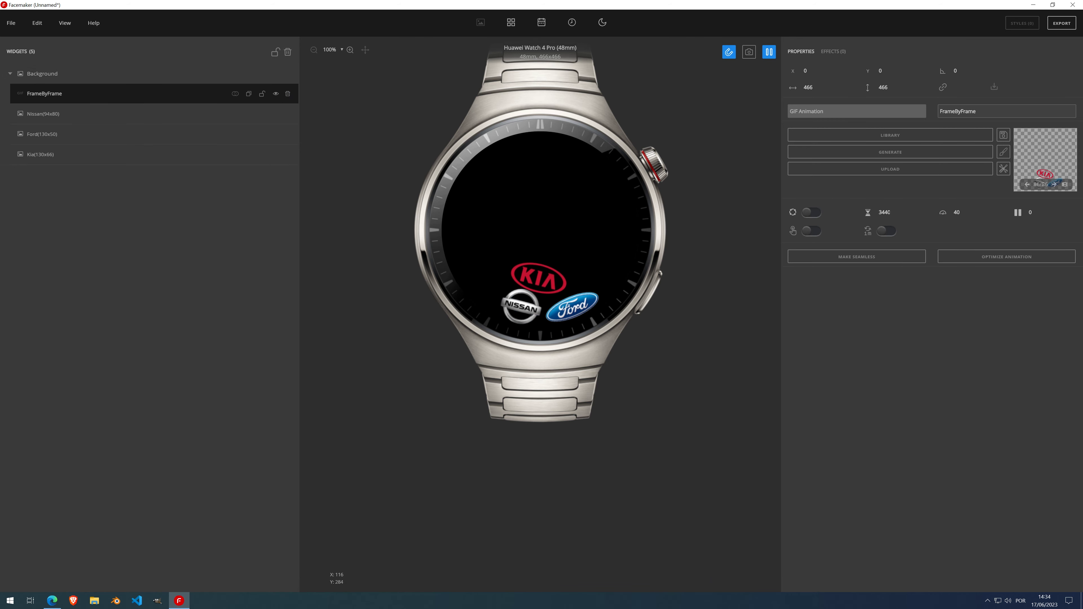
- Delete the FrameByFrame animation and show the static Nissan, Ford and Kia images again
left_click(288, 97)
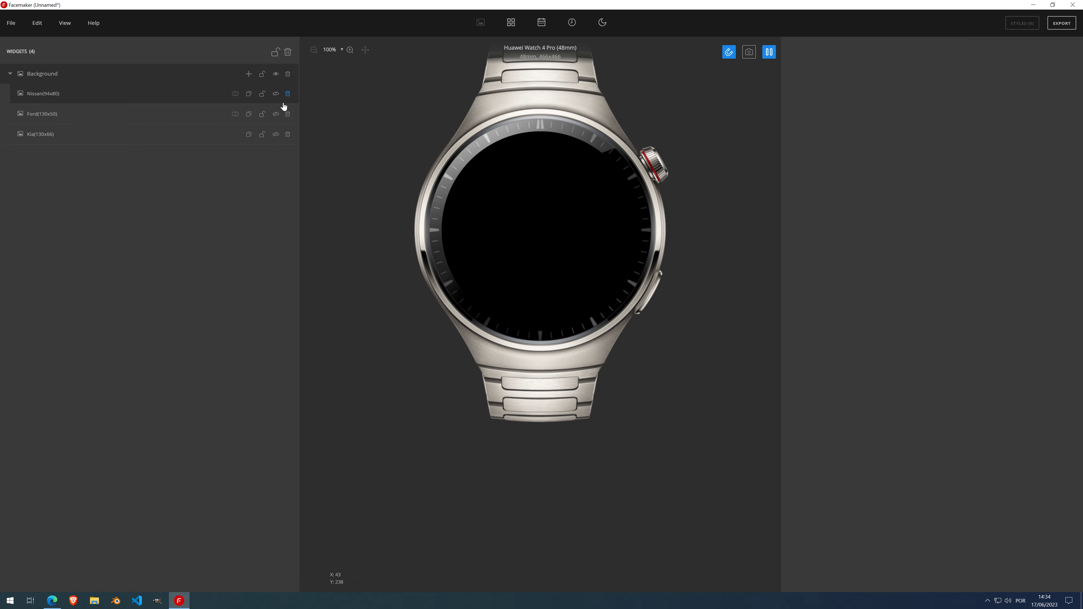
left_click(276, 94)
left_click(275, 114)
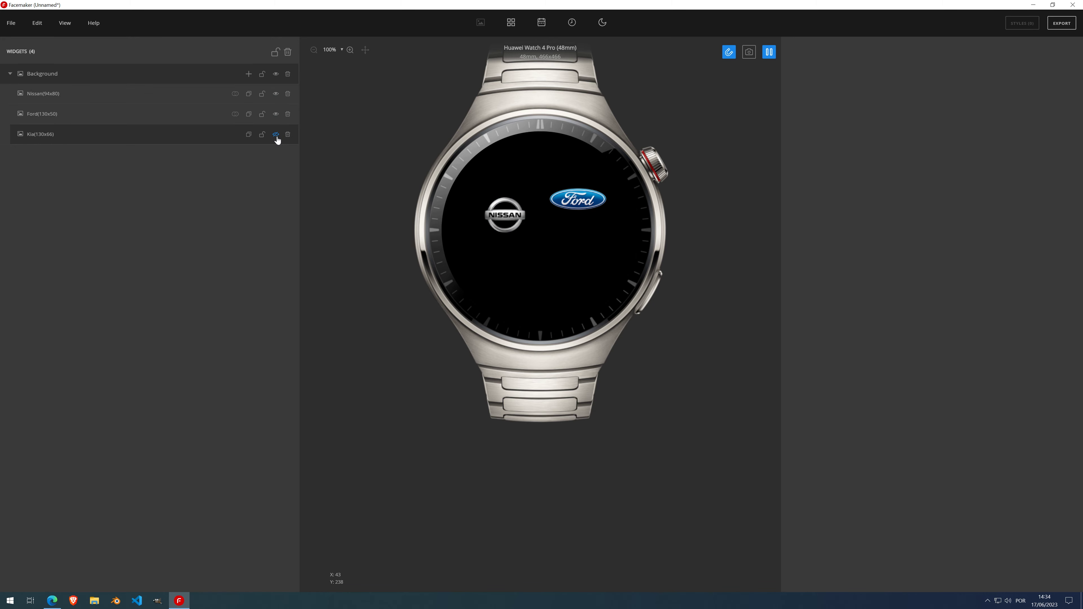
left_click(275, 134)
- Open the Physics generator with the Complex hull and unlock the Kia, Ford and Nissan images
left_click(37, 22)
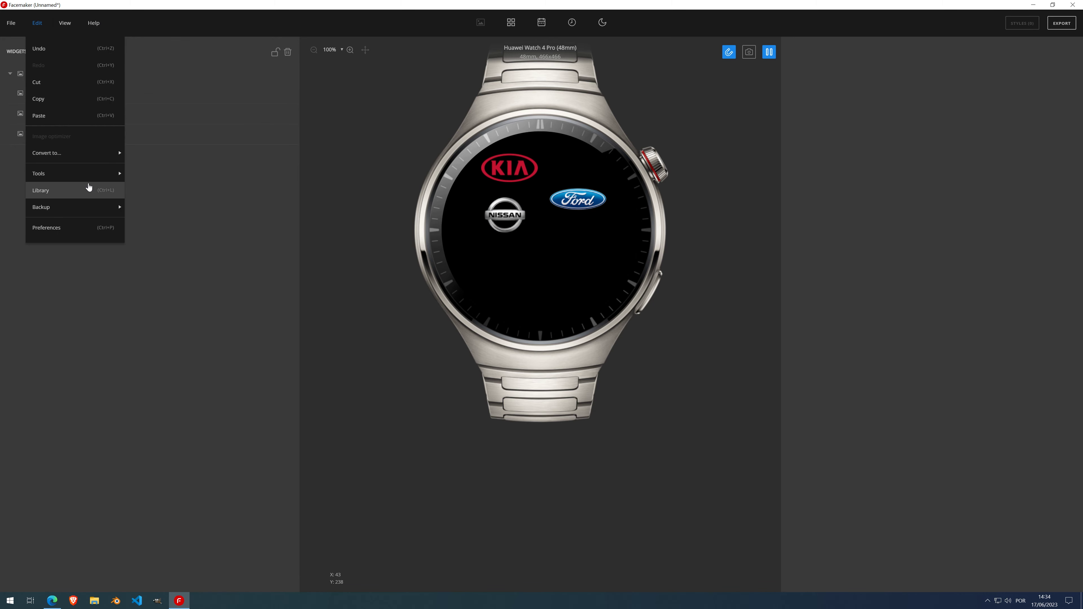
mouse_move(110, 175)
left_click(179, 175)
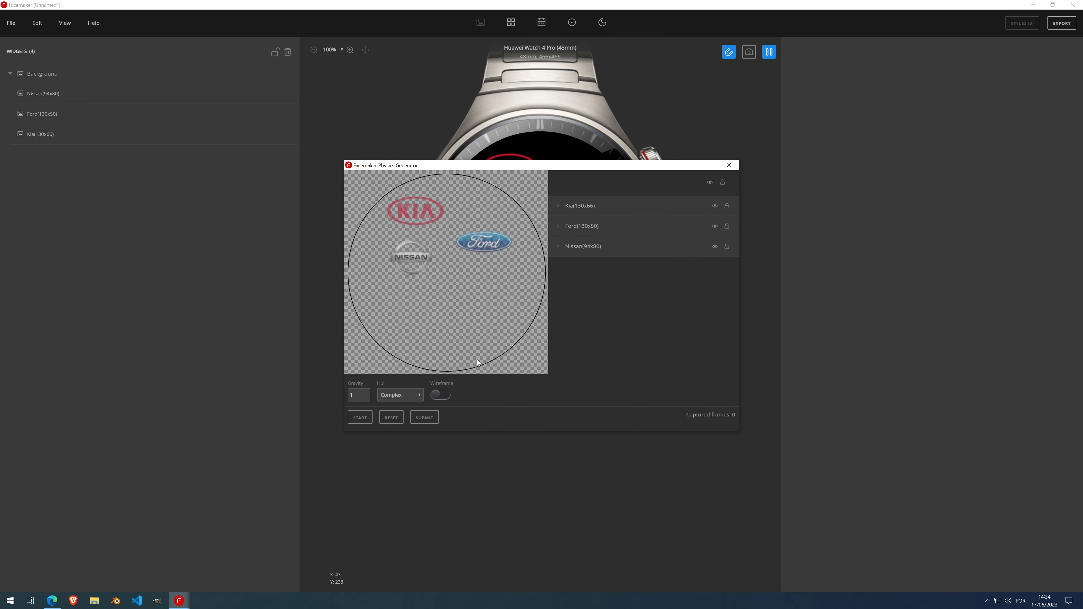
left_click(420, 397)
left_click(395, 417)
left_click(400, 404)
left_click(727, 206)
left_click(726, 227)
left_click(727, 246)
- Run the physics simulation until the logos settle, pause it and submit the captured frames as an animation
left_click(360, 418)
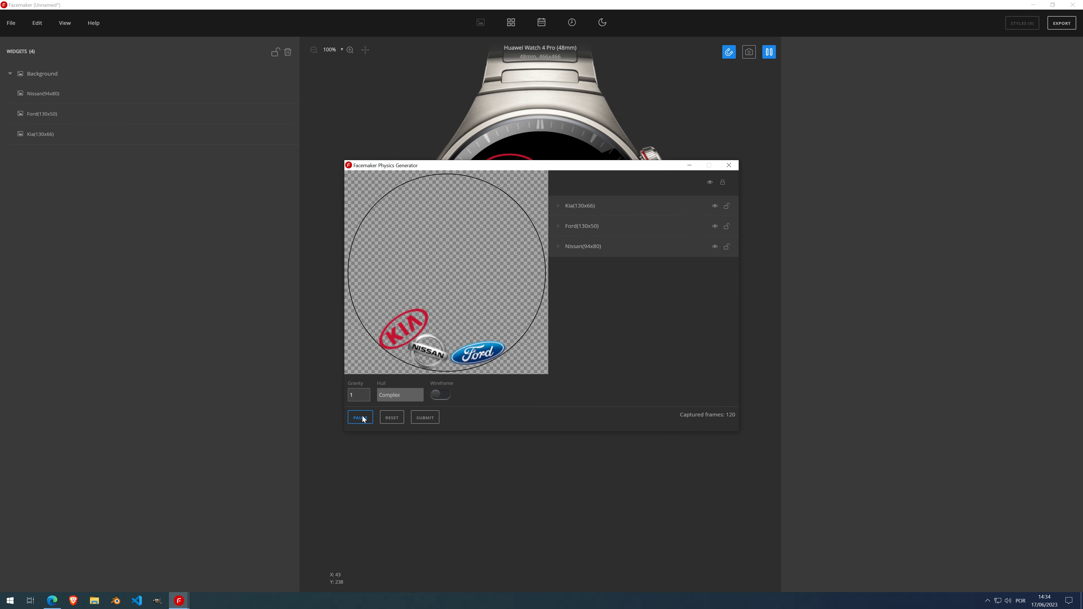
left_click(361, 418)
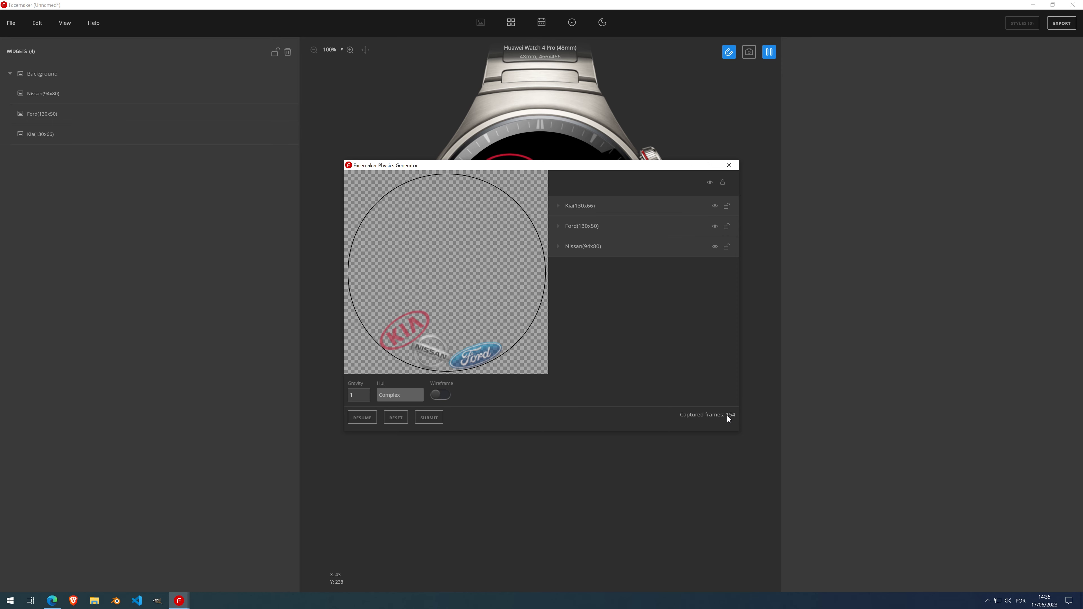
left_click(433, 417)
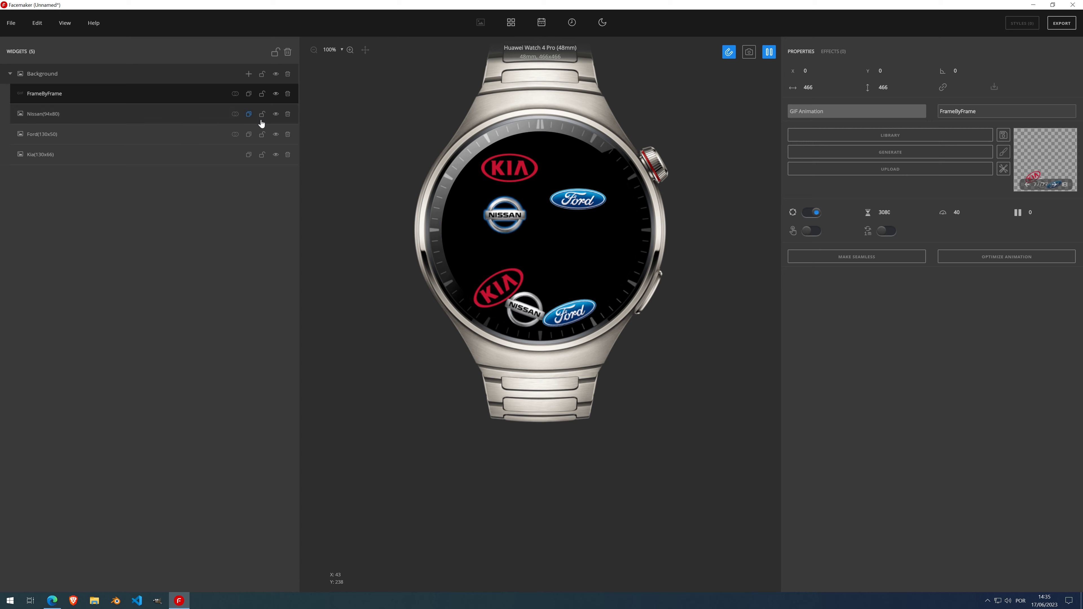
- Hide the static Nissan, Ford and Kia images beneath the newly generated animation
left_click(275, 114)
left_click(276, 134)
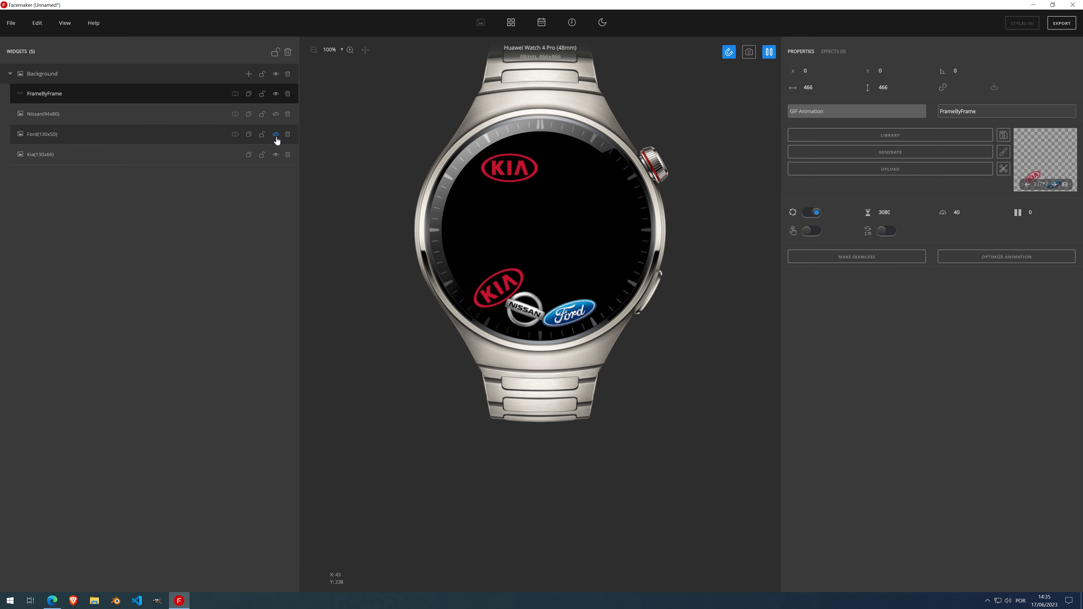
left_click(276, 154)
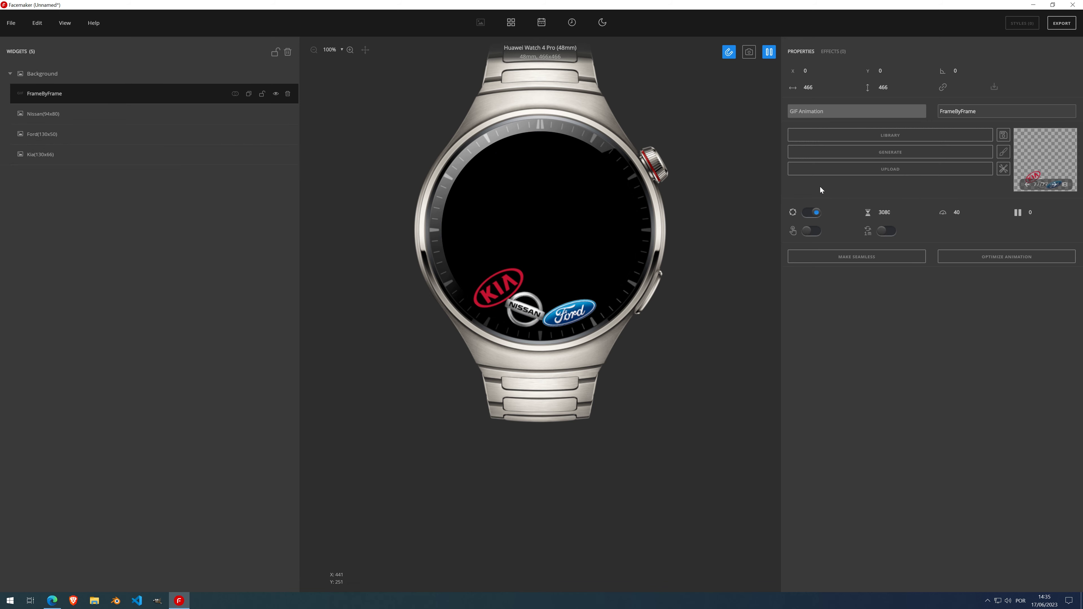
- Turn off looping for the new FrameByFrame animation, replay the preview and inspect the fallen logos up close
left_click(813, 212)
left_click(770, 53)
scroll(536, 302, "up", 3)
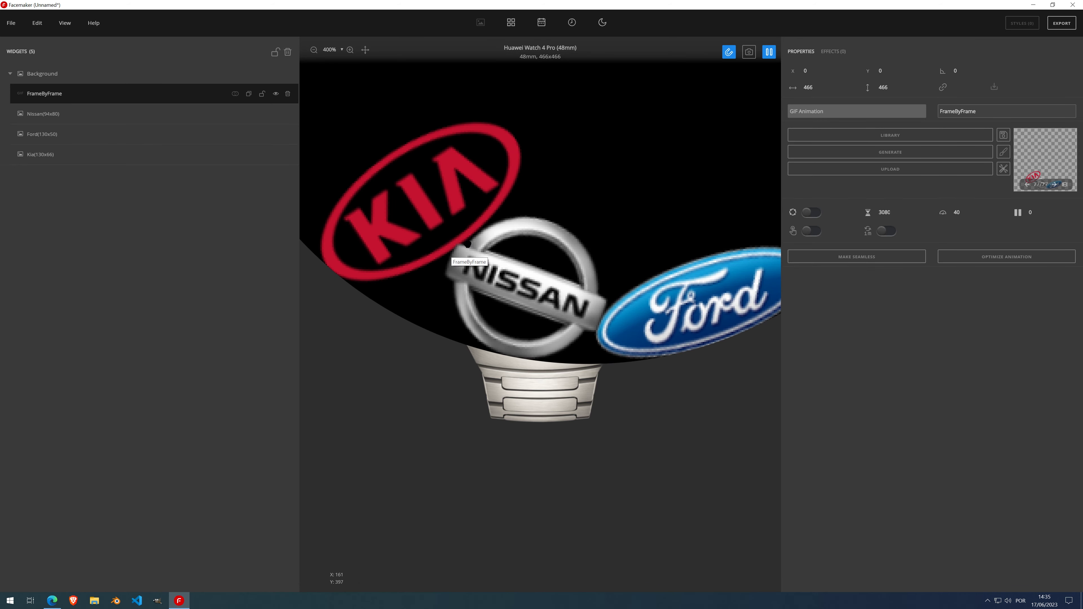
scroll(539, 193, "down", 3)
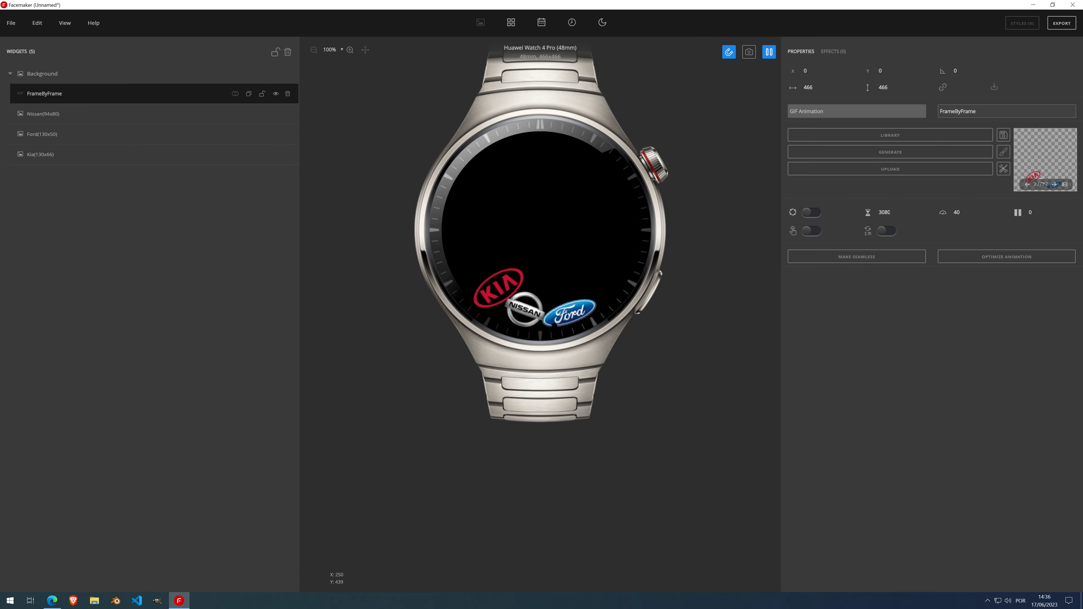
- Delete the FrameByFrame animation, the three logo images and the Background group from the watch face
left_click(287, 94)
left_click(287, 94)
left_click(288, 94)
left_click(288, 94)
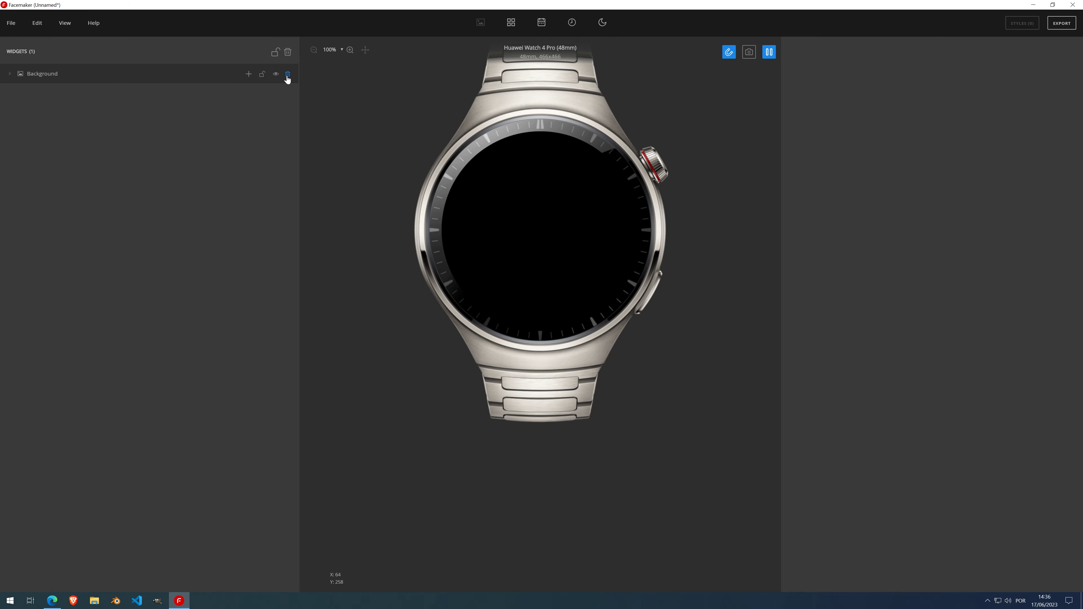
left_click(288, 74)
left_click(66, 50)
- Open the WhateverPhysicsFinal.hfm project, play its preview to watch the falling dial numbers, and stop it
left_click(11, 23)
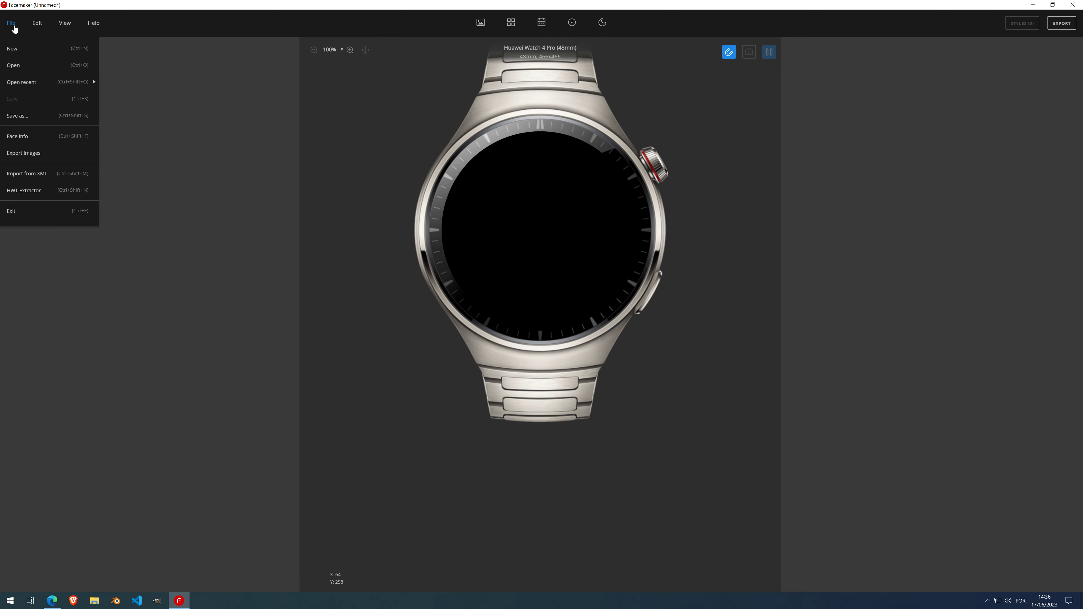
left_click(27, 70)
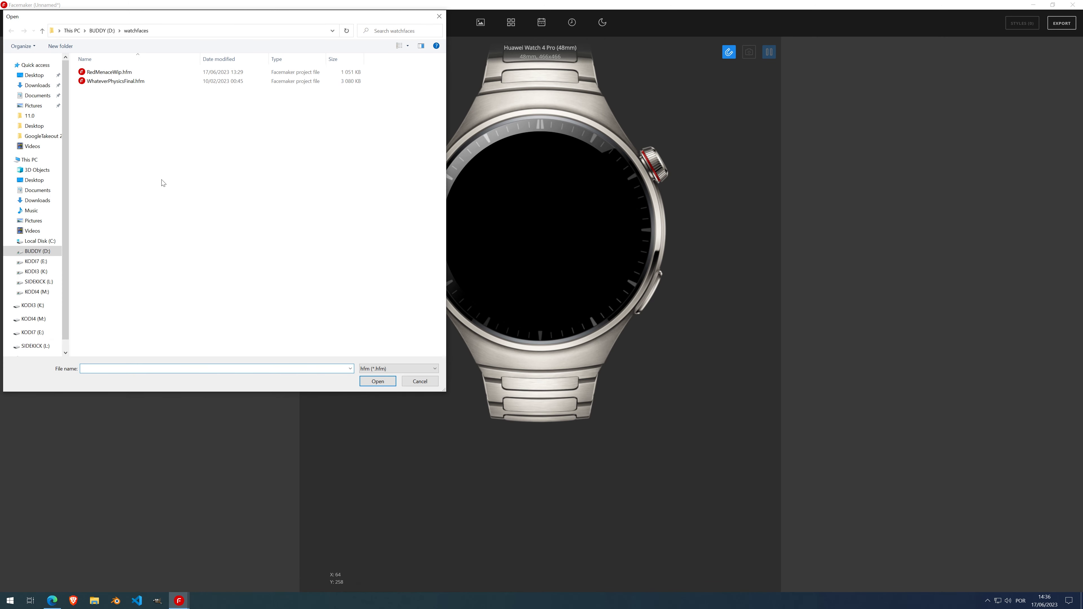
double_click(124, 81)
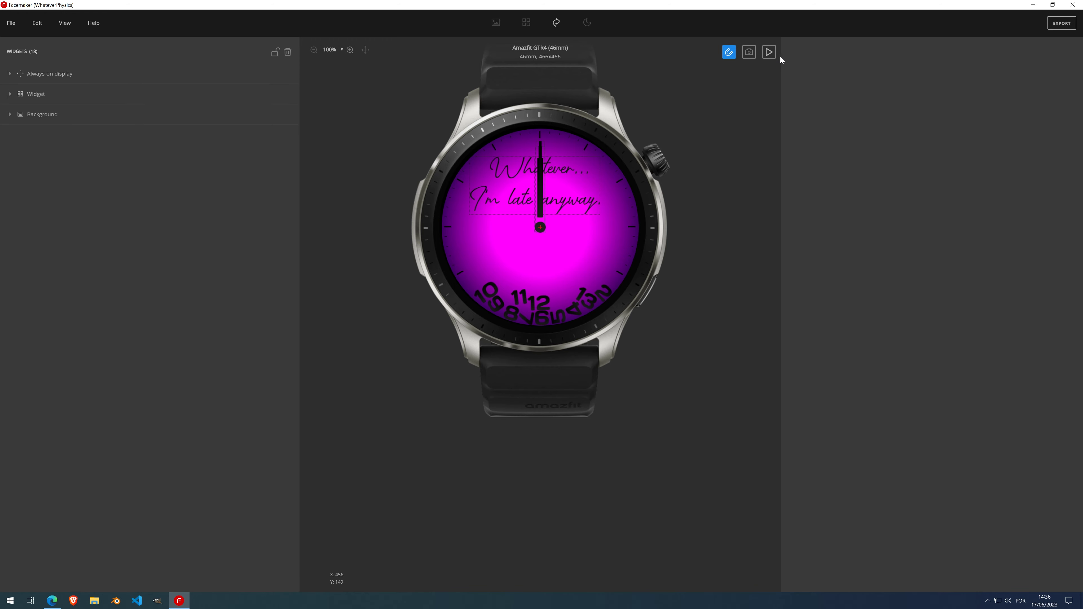
left_click(771, 56)
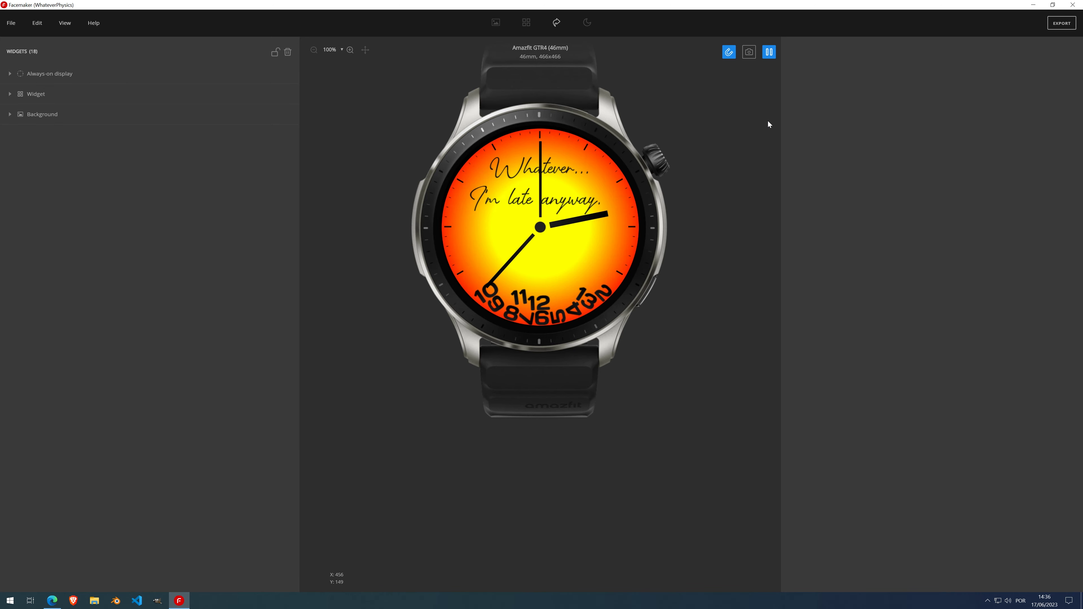
left_click(768, 59)
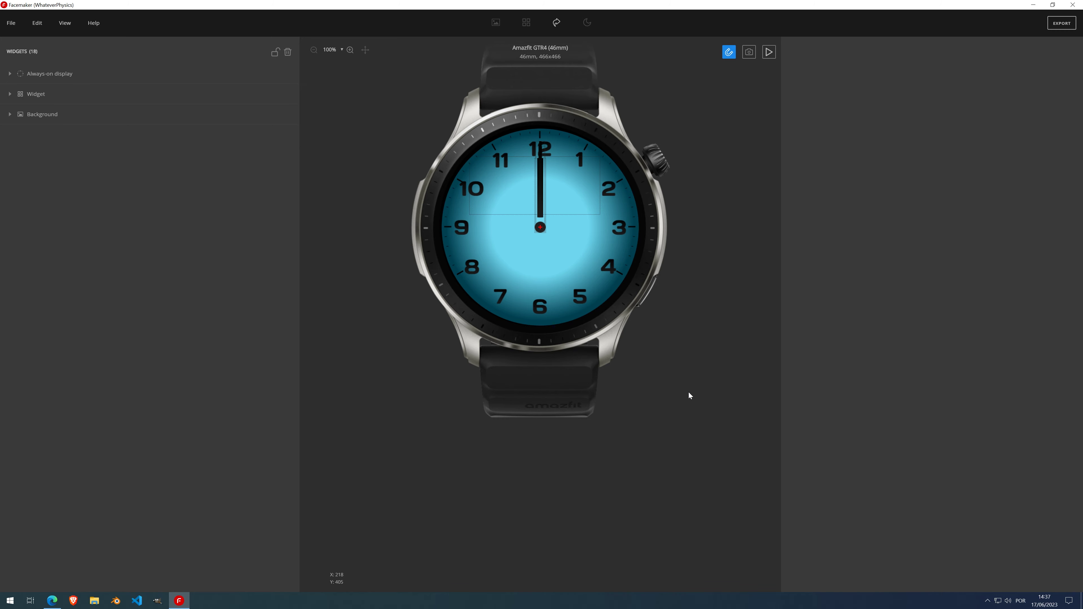
- Start a new empty Huawei Watch 4 Pro face and add a background containing an image widget
left_click(13, 29)
left_click(229, 80)
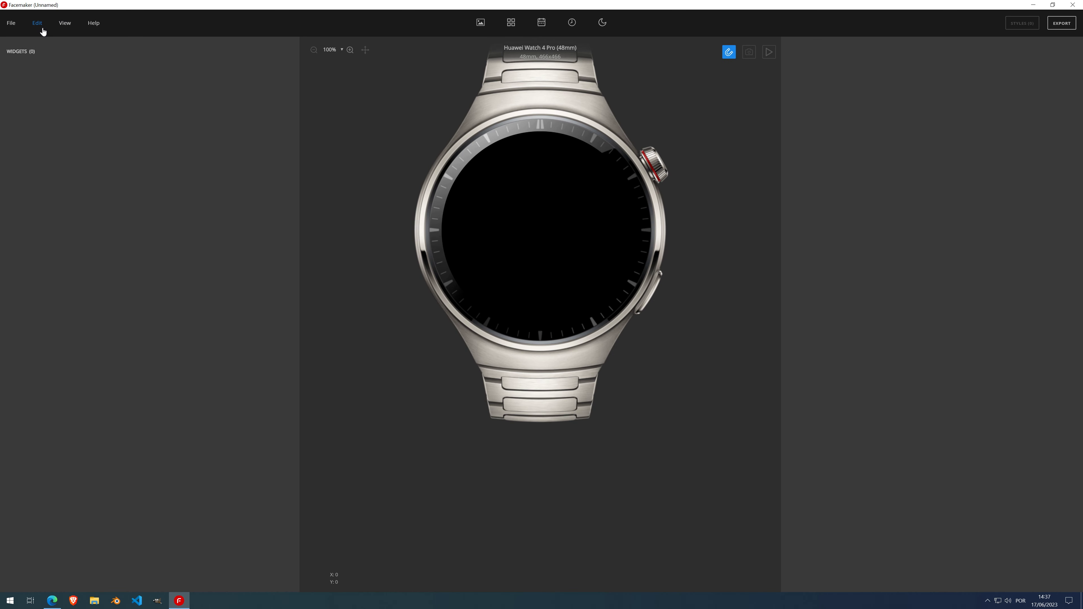
left_click(480, 23)
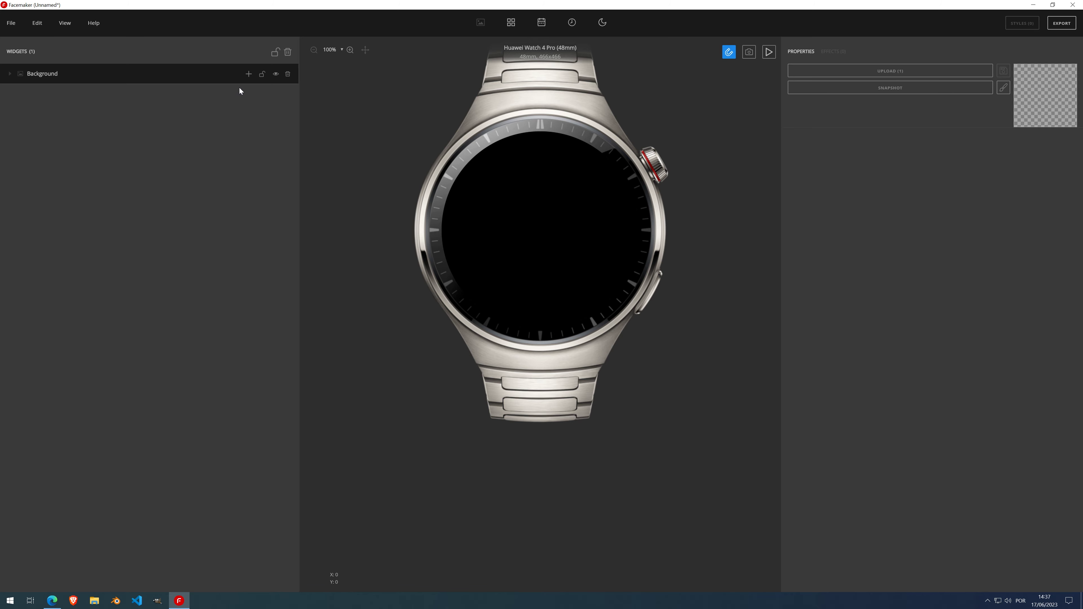
left_click(248, 75)
left_click(243, 135)
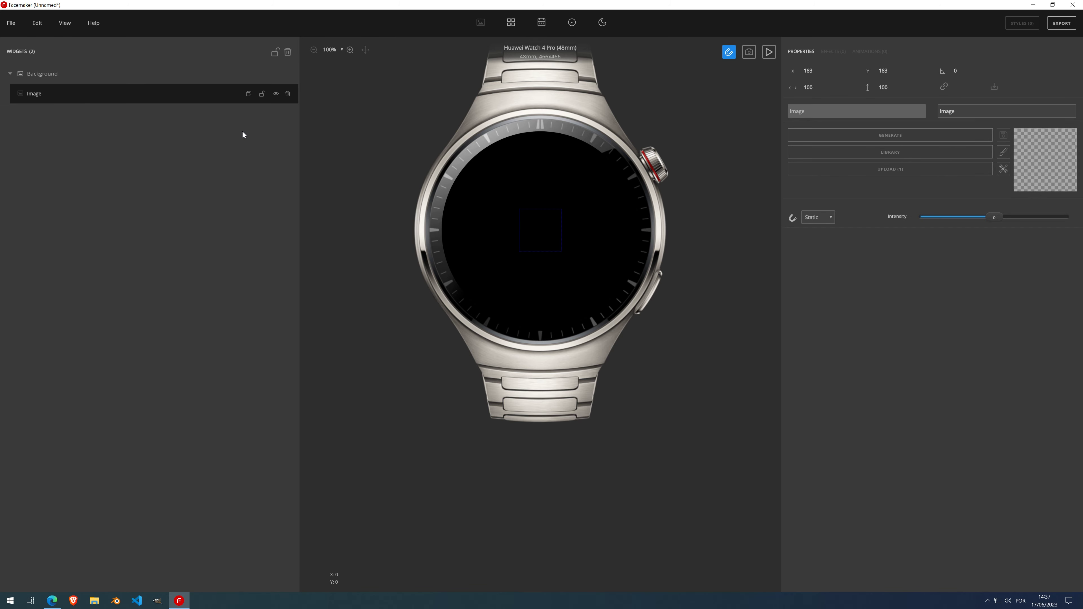
- Load the Ferrari logo from the library, shrink it to about 194 × 265 and place it at about X 132, Y 29
left_click(888, 155)
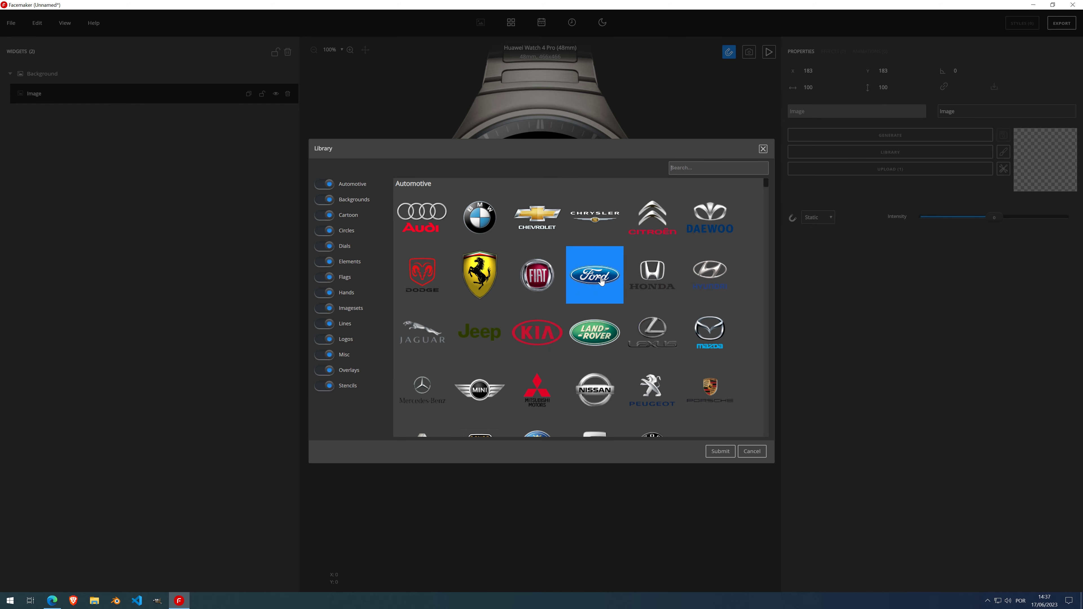
double_click(480, 278)
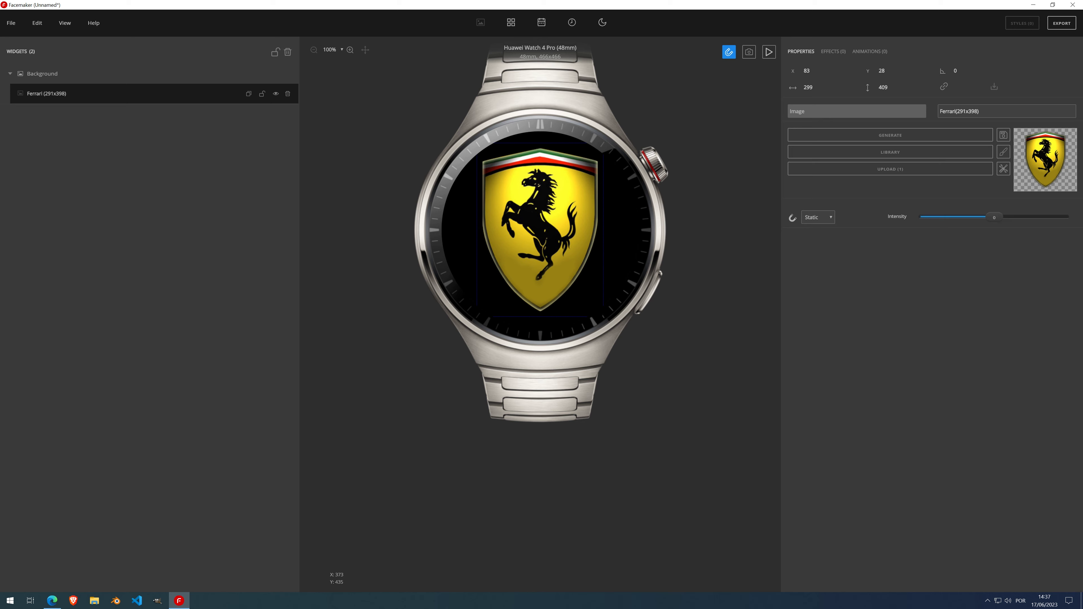
left_click_drag(604, 318, 551, 253)
mouse_move(518, 200)
left_mouse_down()
mouse_move(556, 204)
mouse_move(538, 201)
left_mouse_up()
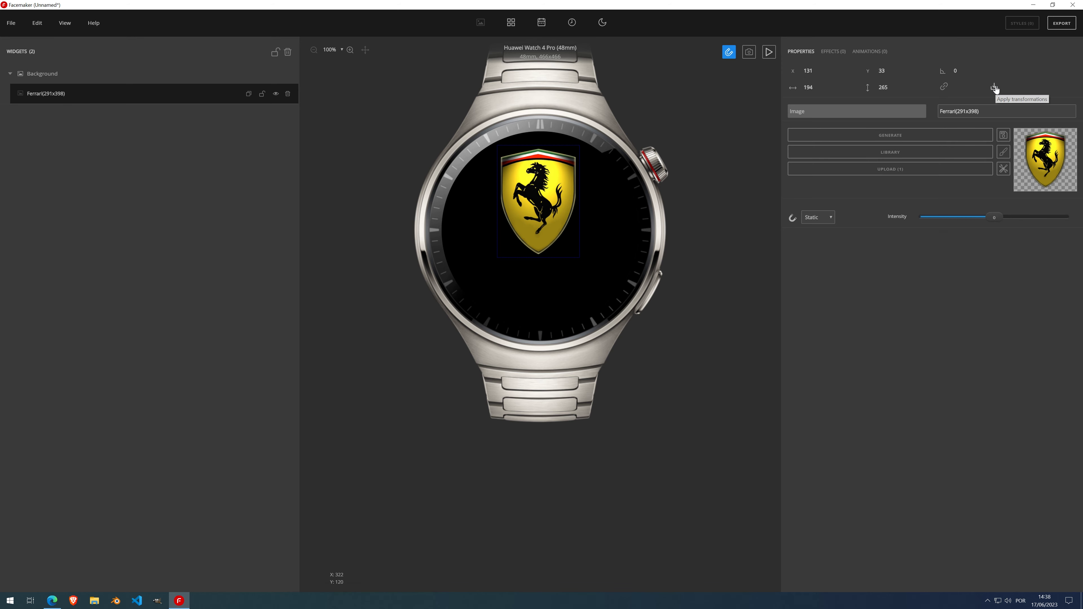
left_click_drag(510, 193, 511, 191)
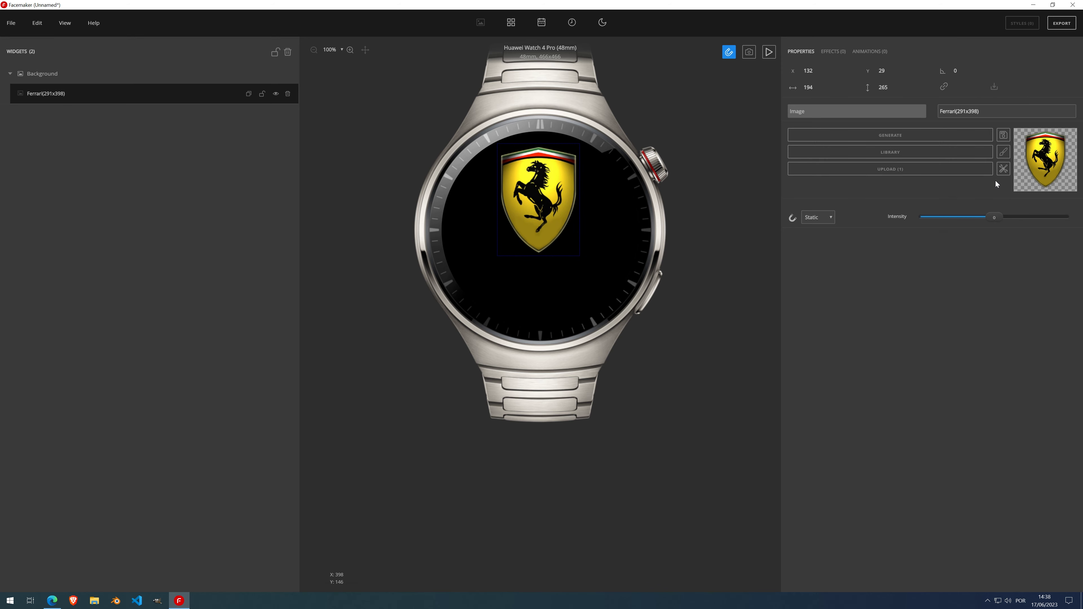
- Split the Ferrari image into a 5 by 5 grid of pieces without keeping the original
left_click(1004, 168)
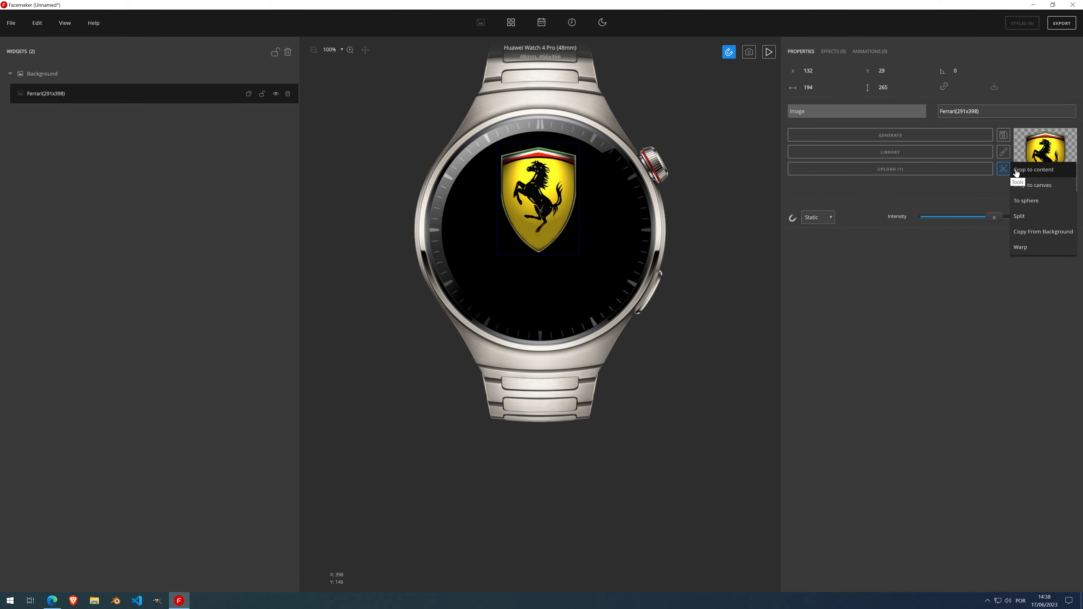
left_click(1033, 222)
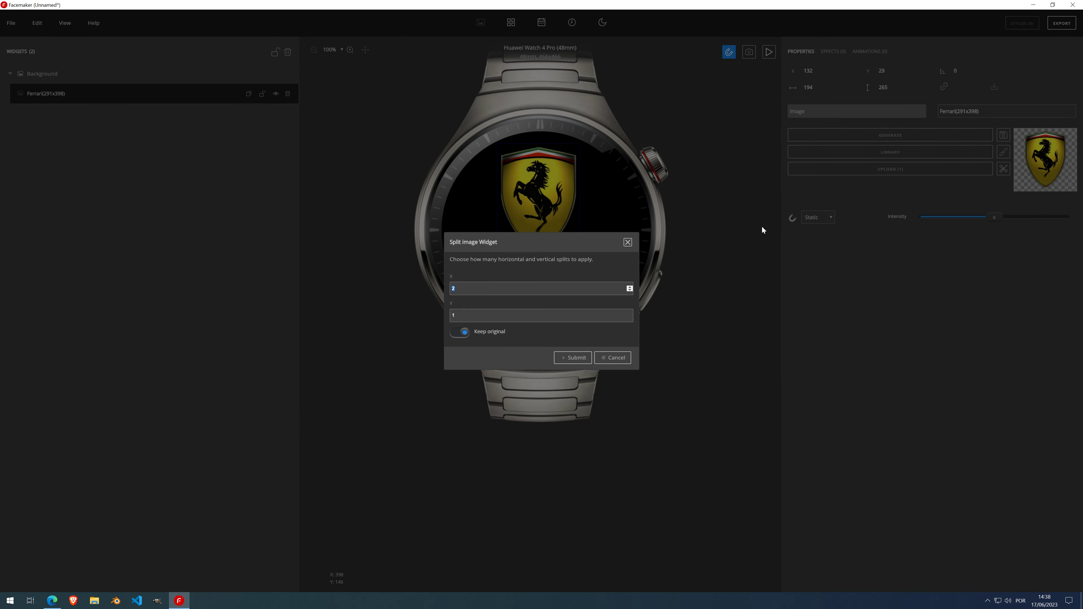
left_click(535, 267)
left_click(461, 332)
left_click(631, 314)
left_click(575, 358)
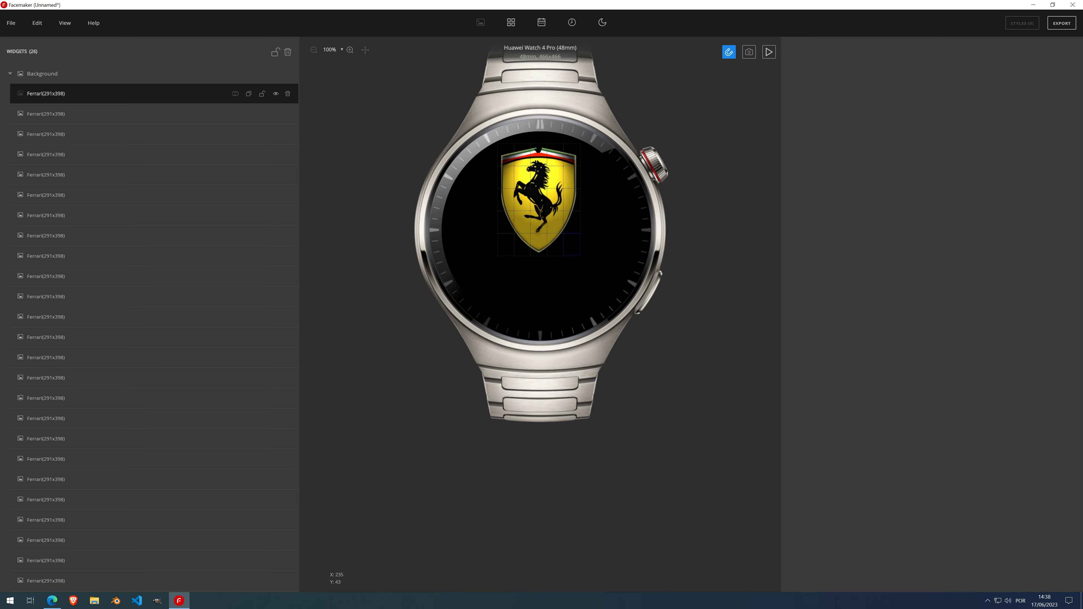
- Examine the individual Ferrari pieces in the top two rows of the split logo
left_click(512, 156)
left_click(524, 157)
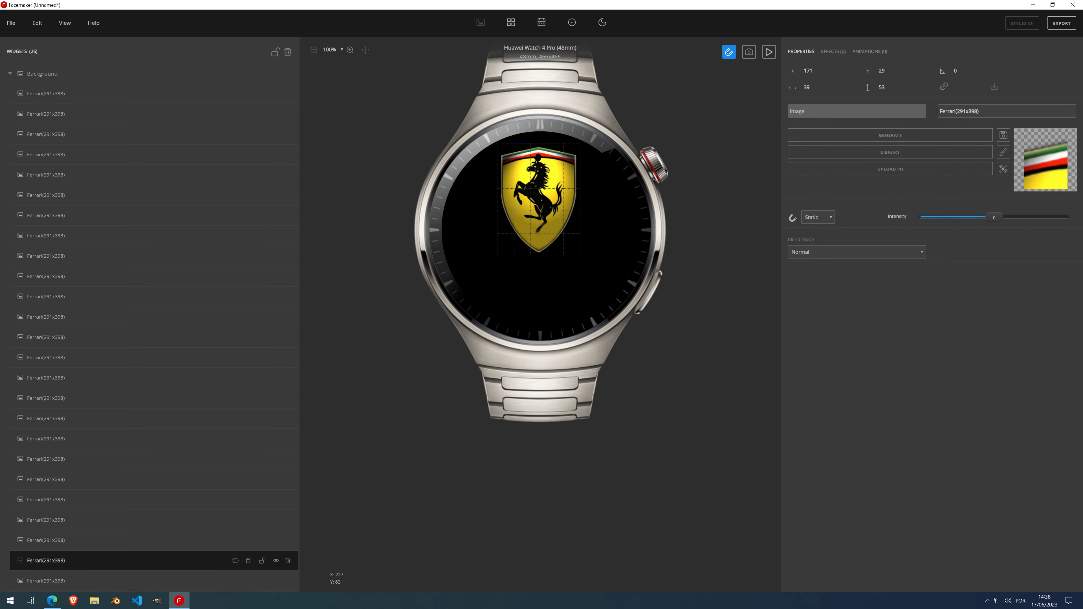
left_click(537, 157)
left_click(561, 157)
left_click(565, 157)
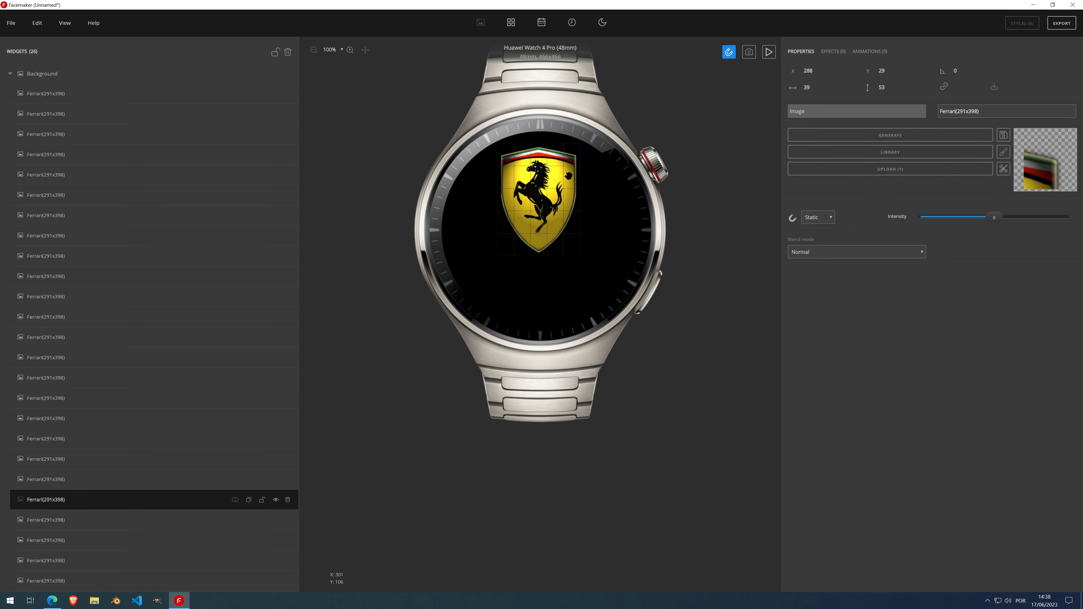
left_click(565, 173)
left_click(549, 170)
left_click(520, 173)
left_click(508, 176)
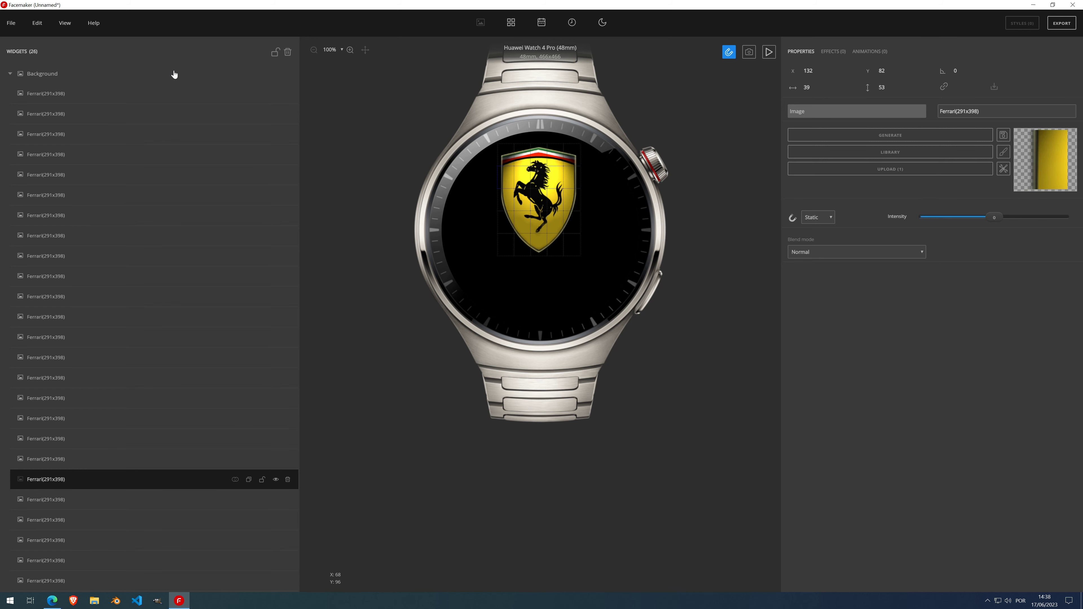
- Open the Physics generator for the split logo and unlock the first six Ferrari pieces
left_click(37, 23)
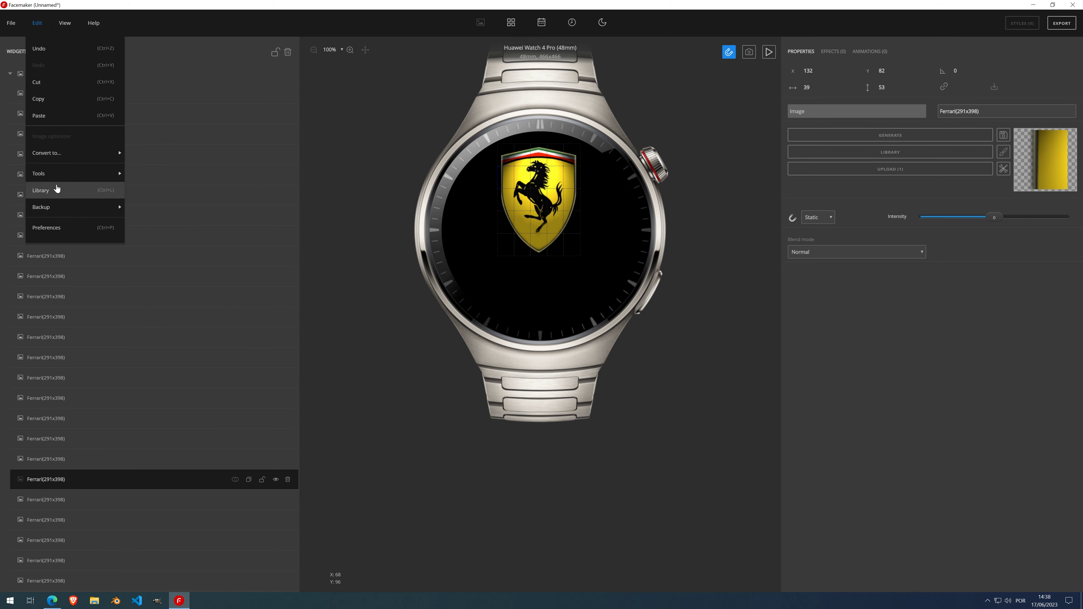
mouse_move(68, 179)
left_click(180, 179)
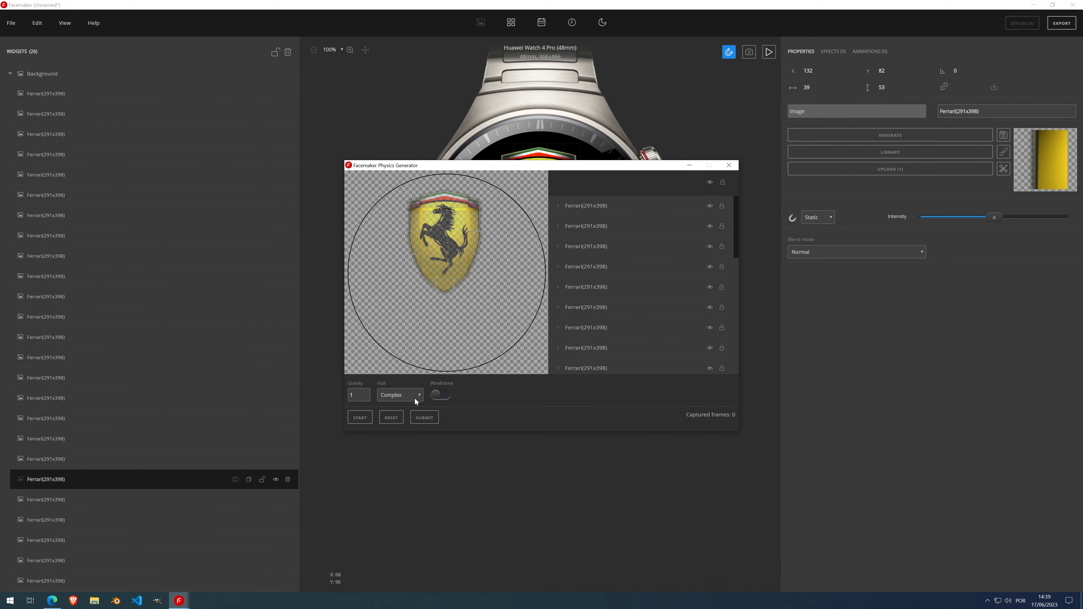
left_click(721, 207)
left_click(721, 227)
left_click(721, 246)
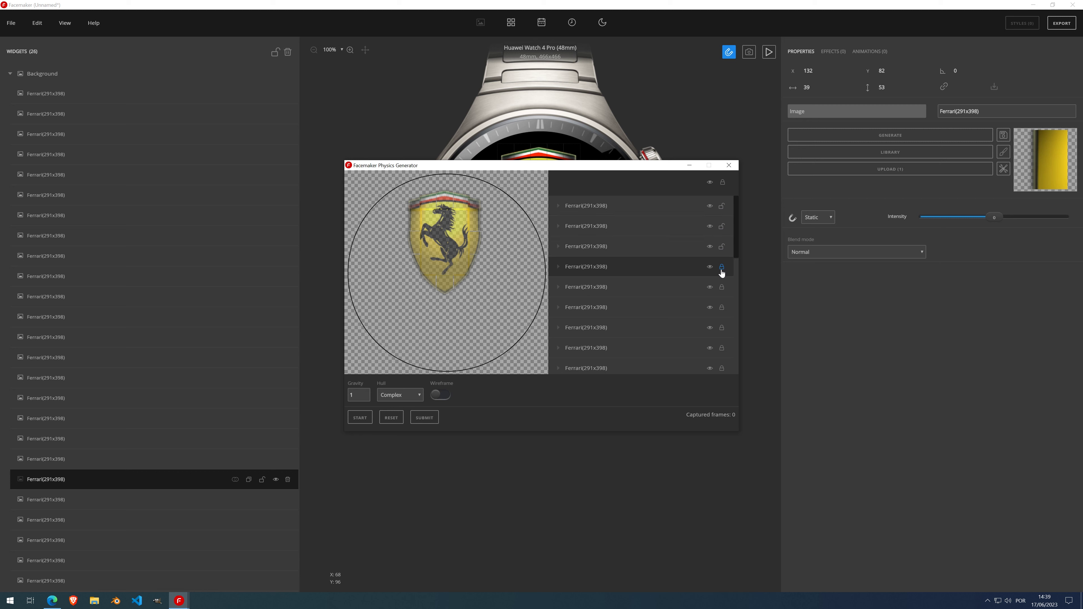
left_click(722, 266)
left_click(722, 287)
left_click(722, 308)
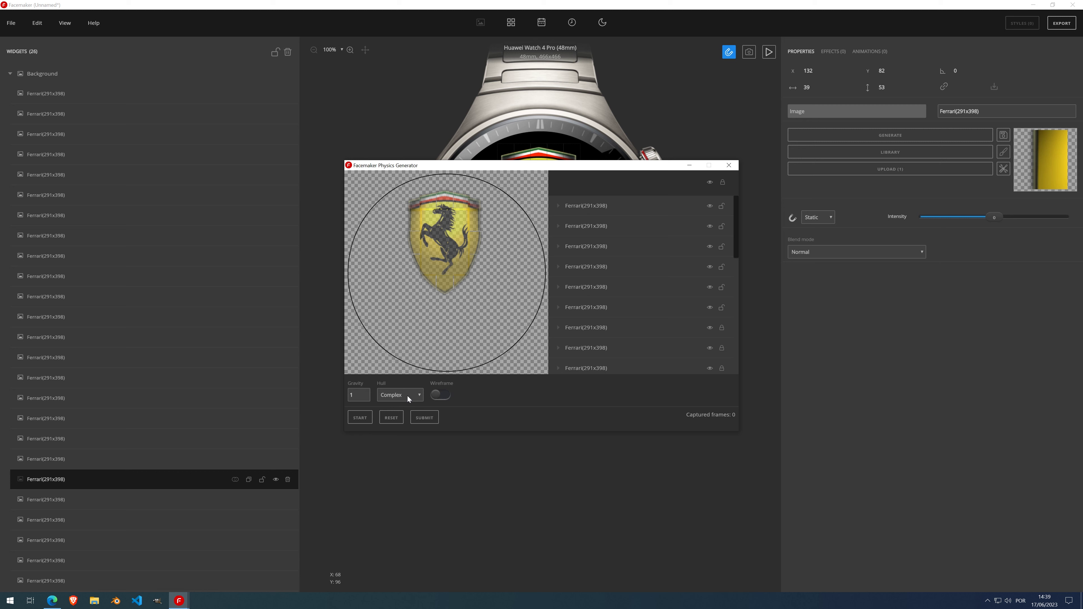
- Set the hull to Simple and unlock the locked Ferrari pieces one by one, starting with the seventh piece
left_click(389, 412)
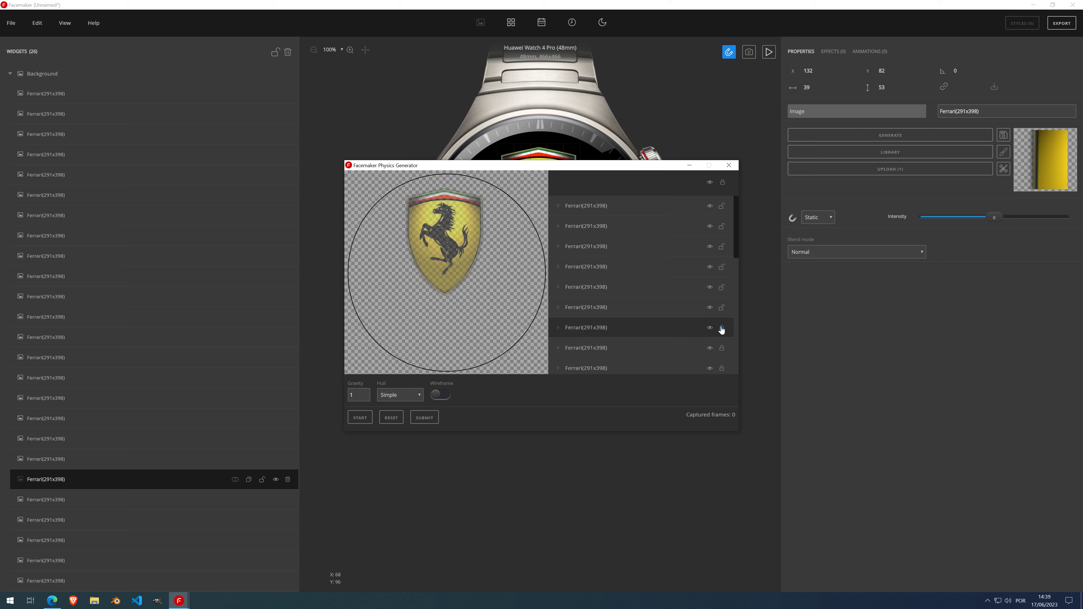
left_click(722, 348)
left_click(722, 367)
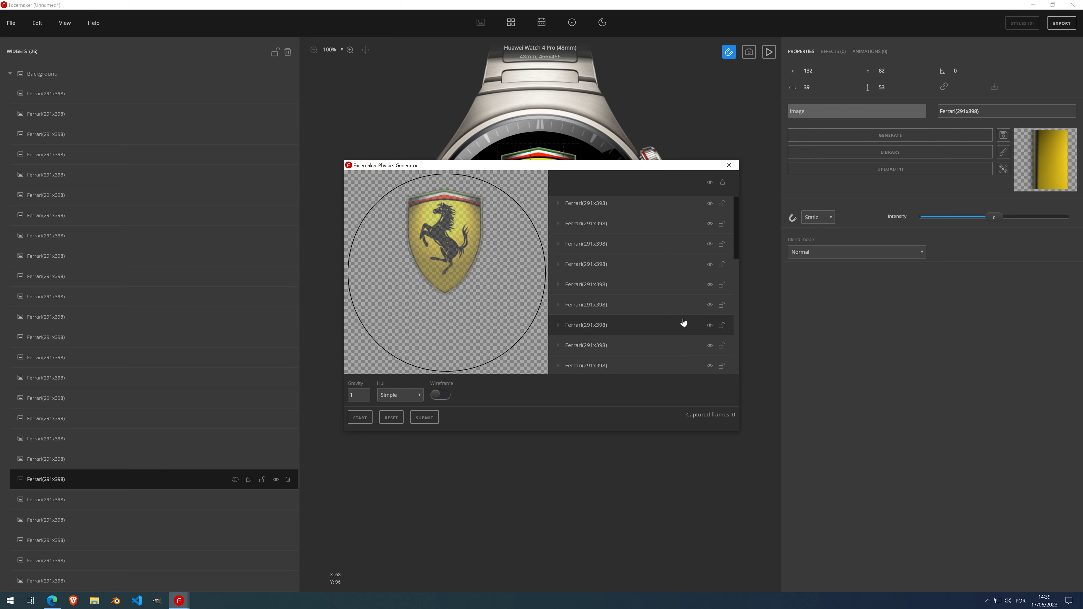
scroll(683, 322, "down", 3)
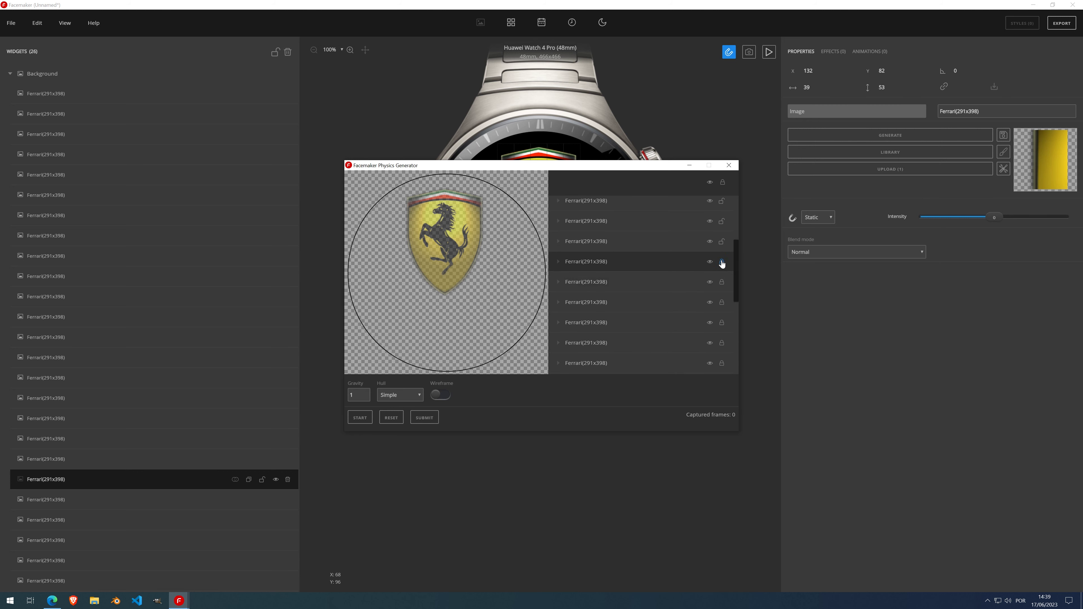
left_click(722, 281)
left_click(721, 302)
left_click(721, 323)
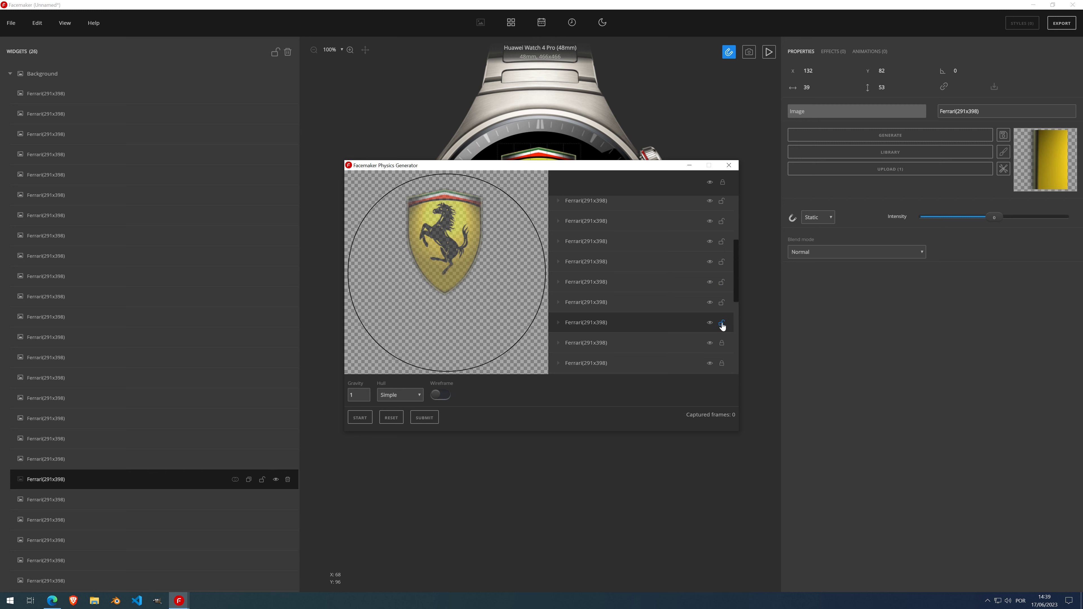
scroll(679, 322, "down", 3)
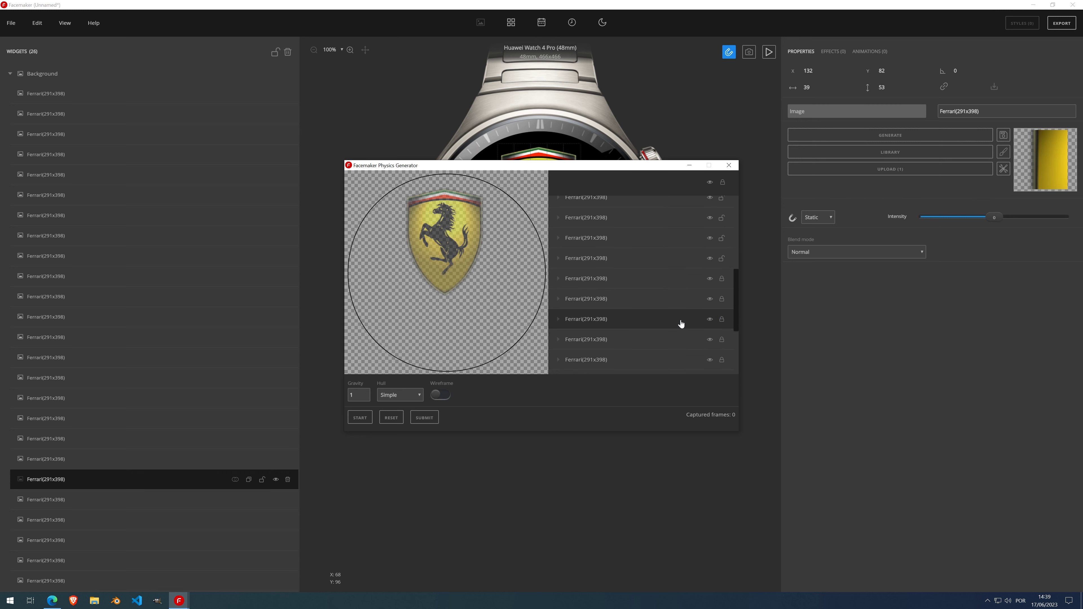
left_click(722, 279)
left_click(721, 299)
left_click(722, 319)
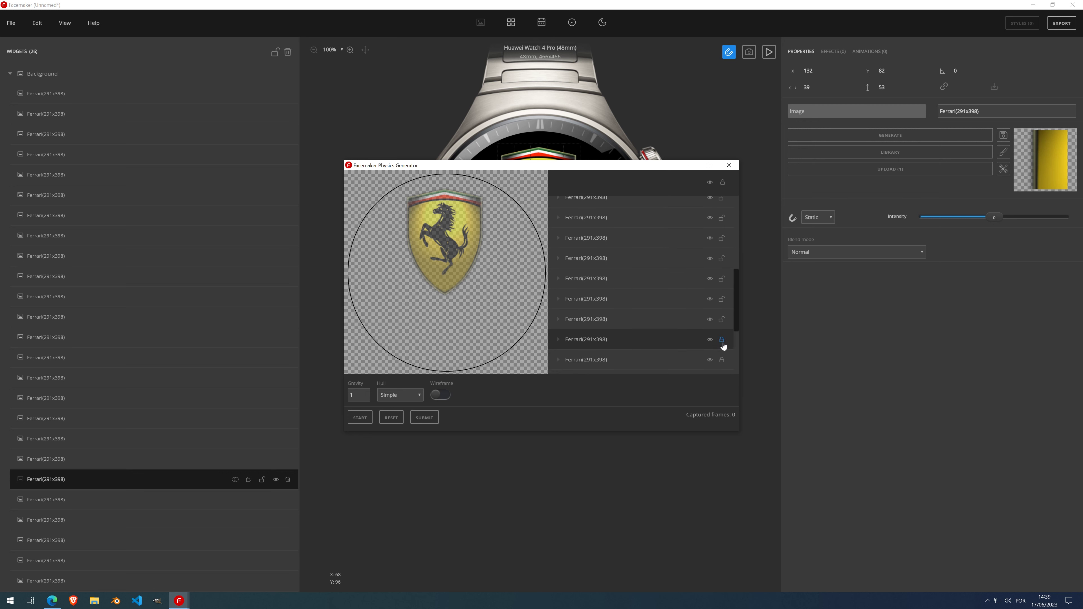
left_click(721, 340)
scroll(707, 319, "down", 6)
left_click(722, 235)
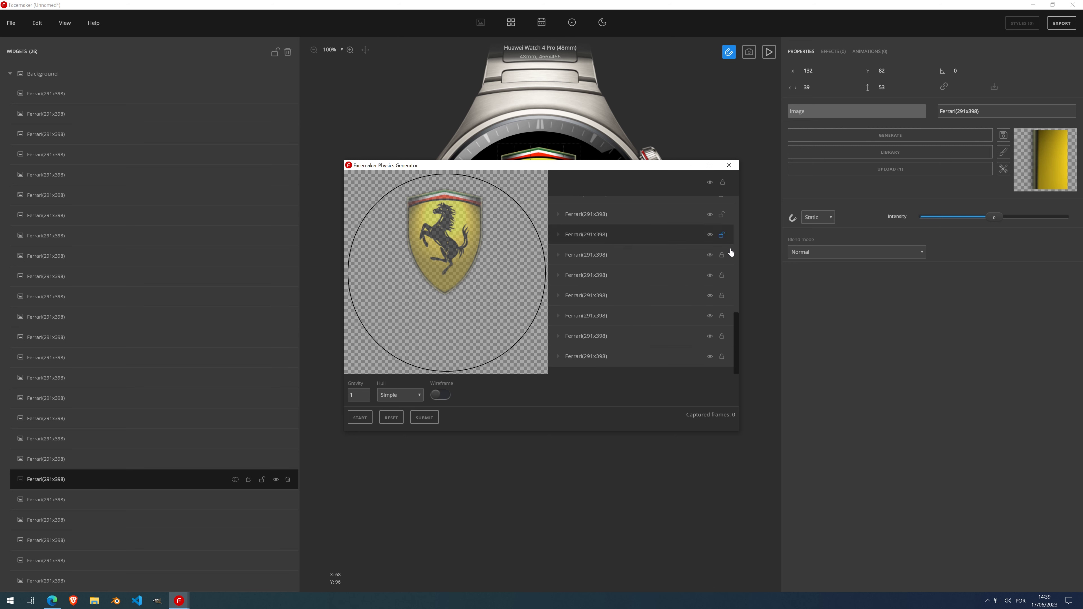
left_click(722, 255)
left_click(721, 275)
left_click(722, 296)
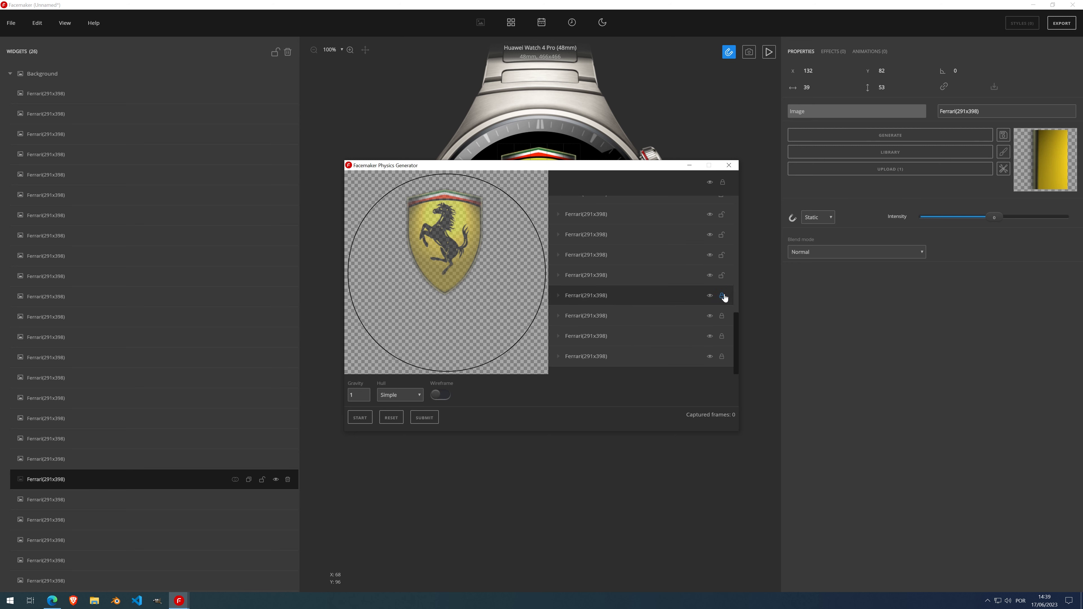
left_click(721, 316)
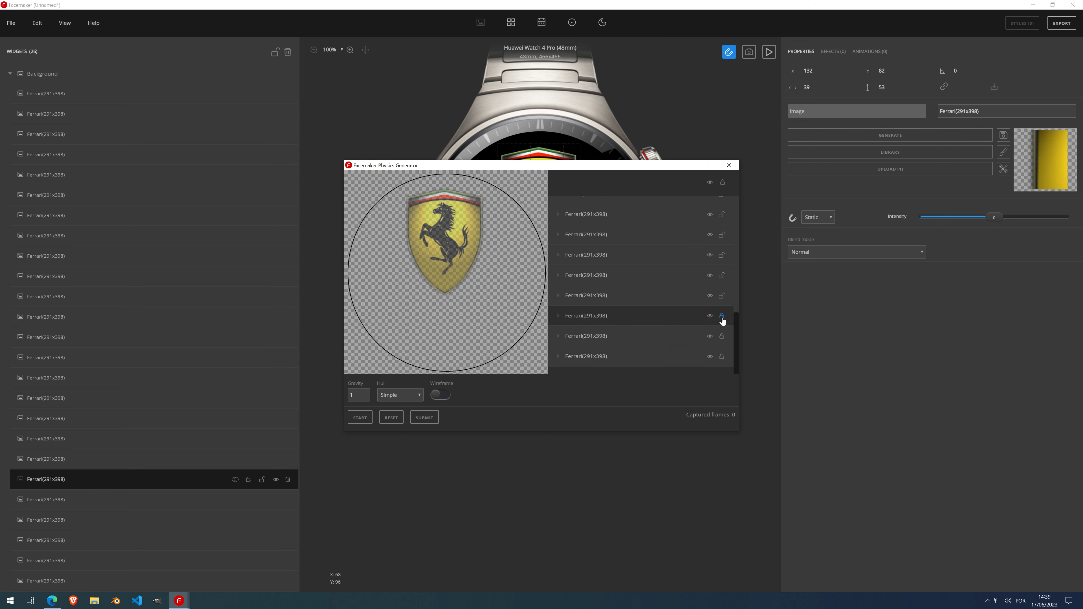
- Unlock all the Ferrari pieces at once and check the locks throughout the list
left_click(723, 183)
scroll(690, 253, "up", 6)
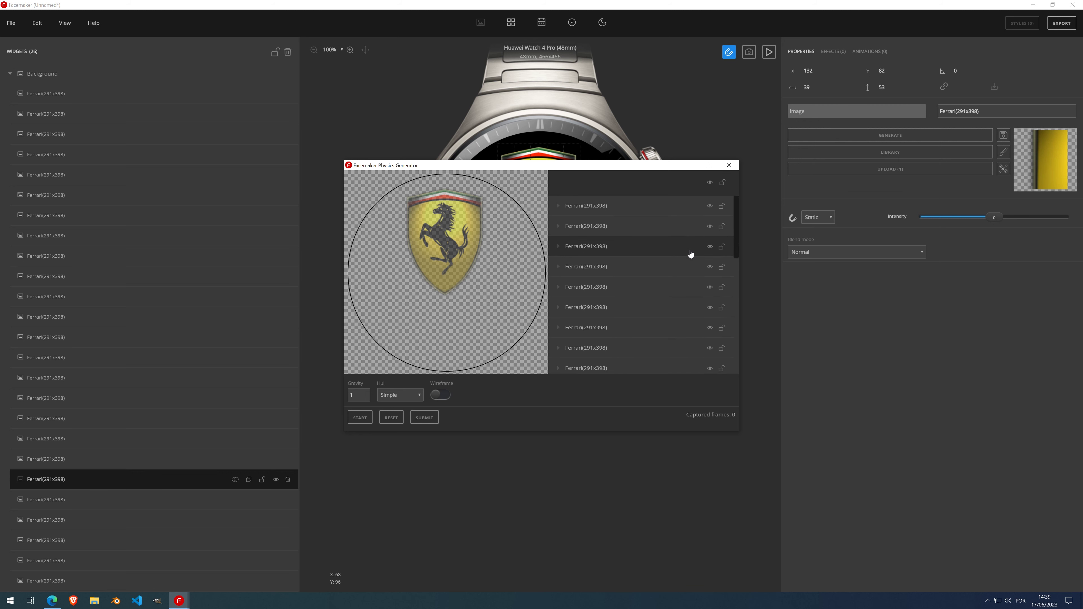
scroll(690, 253, "down", 5)
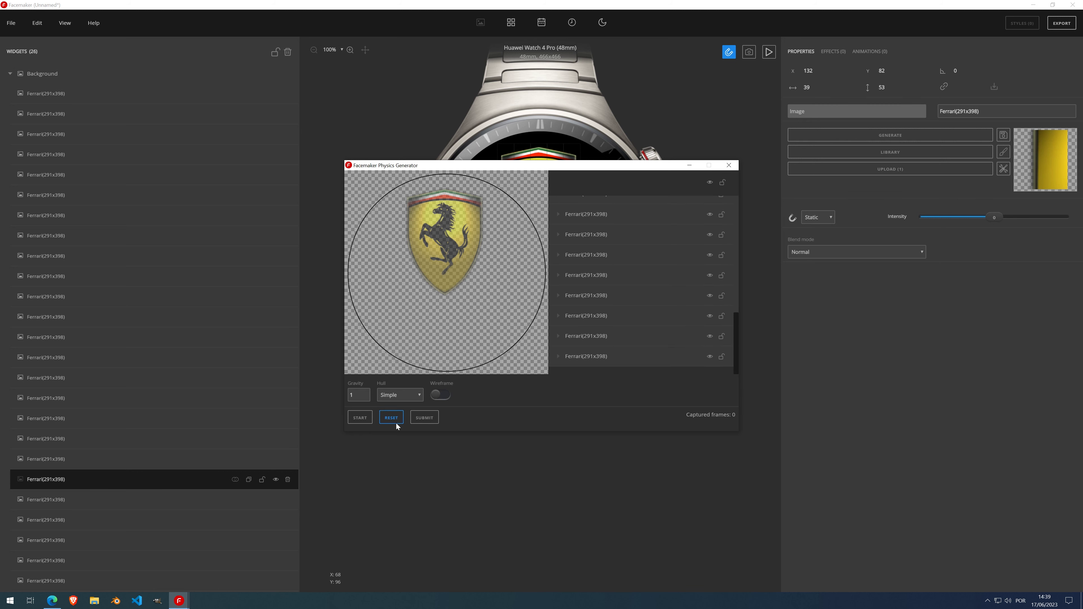
- Simulate the falling Ferrari pieces twice with the Simple hull, pausing and resetting the simulation after each run
left_click(360, 418)
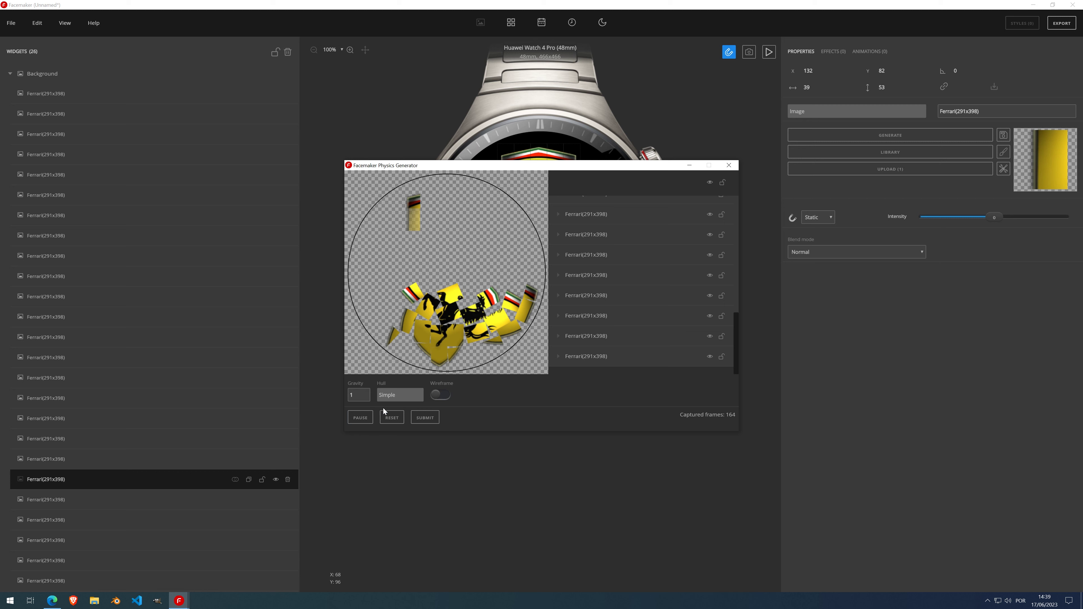
left_click(364, 418)
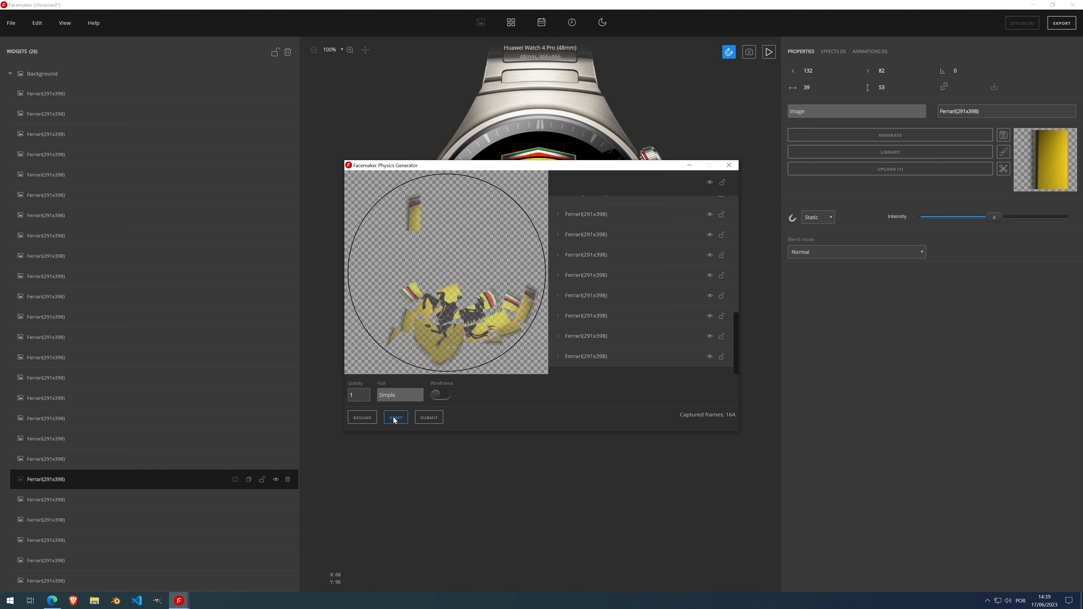
left_click(394, 418)
left_click(365, 417)
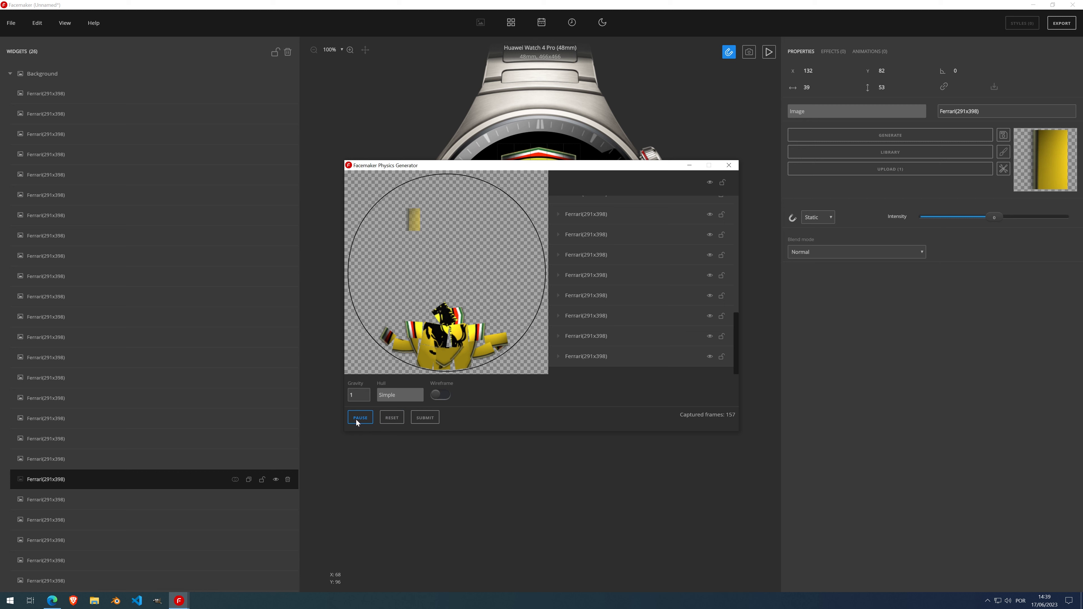
left_click(358, 420)
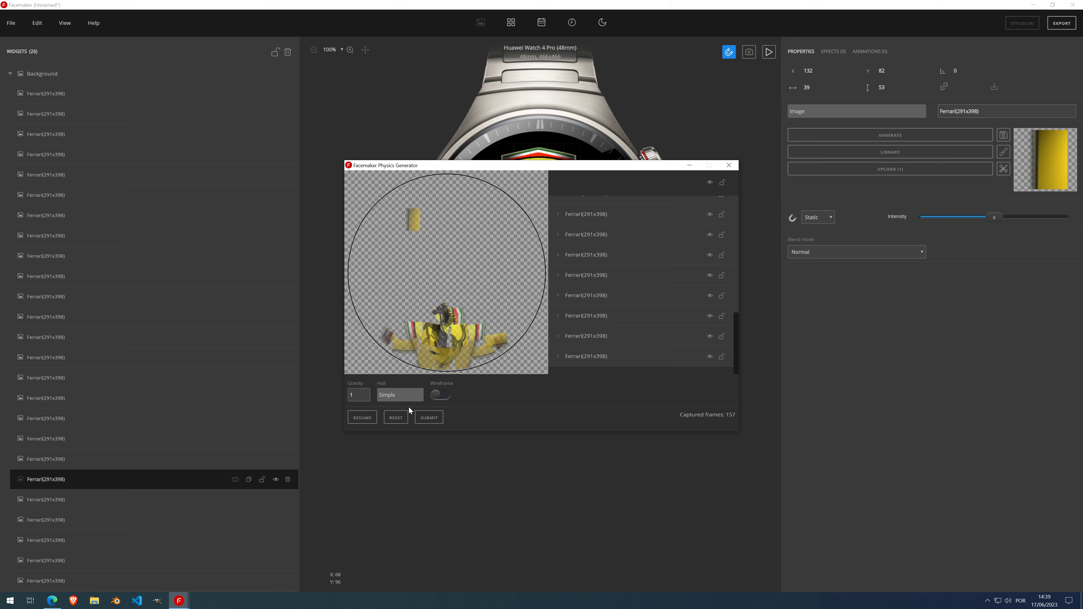
left_click(402, 420)
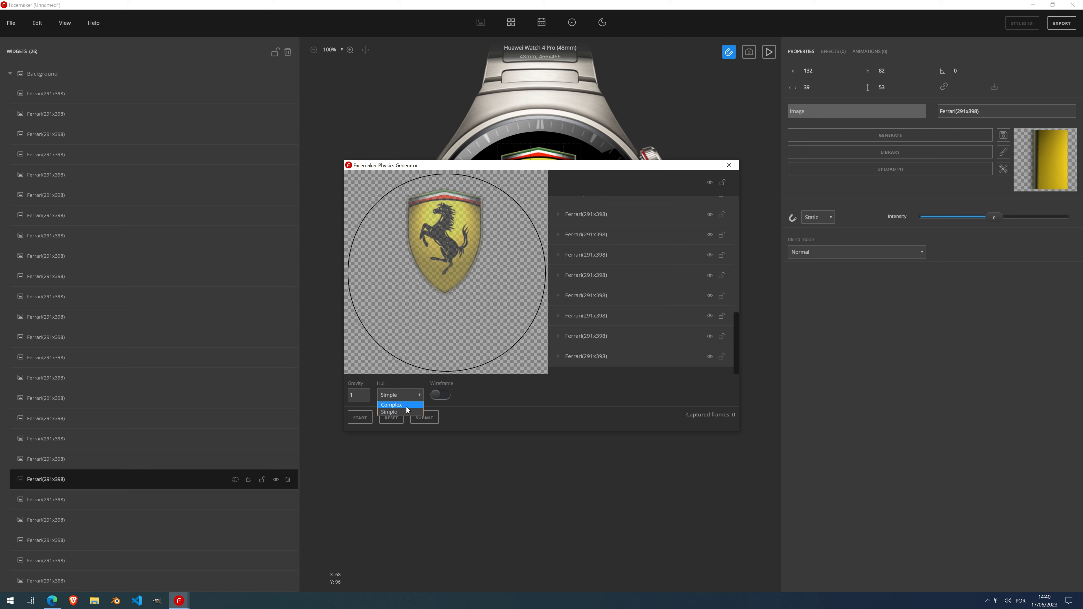
- Set the hull to Complex and test the fall of the Ferrari pieces, pausing and resetting the simulation
left_click(405, 405)
left_click(365, 421)
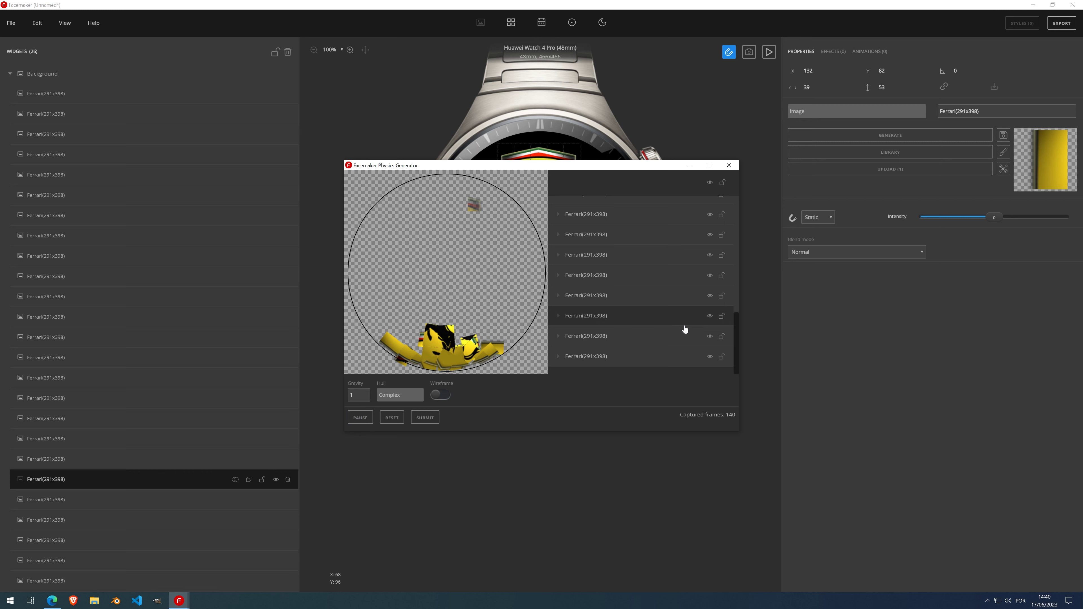
left_click(357, 419)
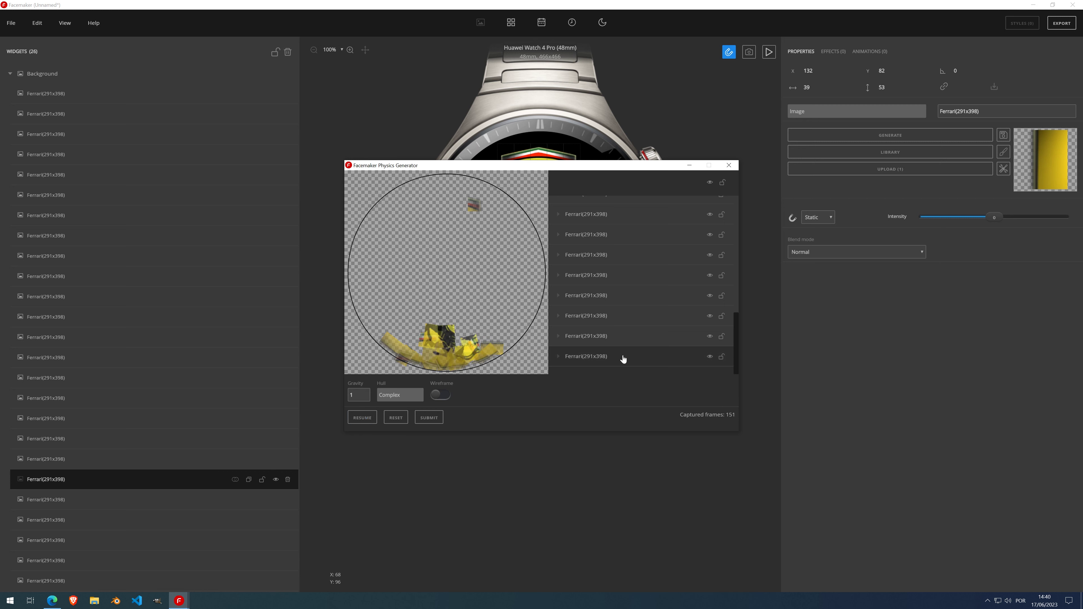
scroll(636, 358, "up", 5)
scroll(636, 356, "down", 6)
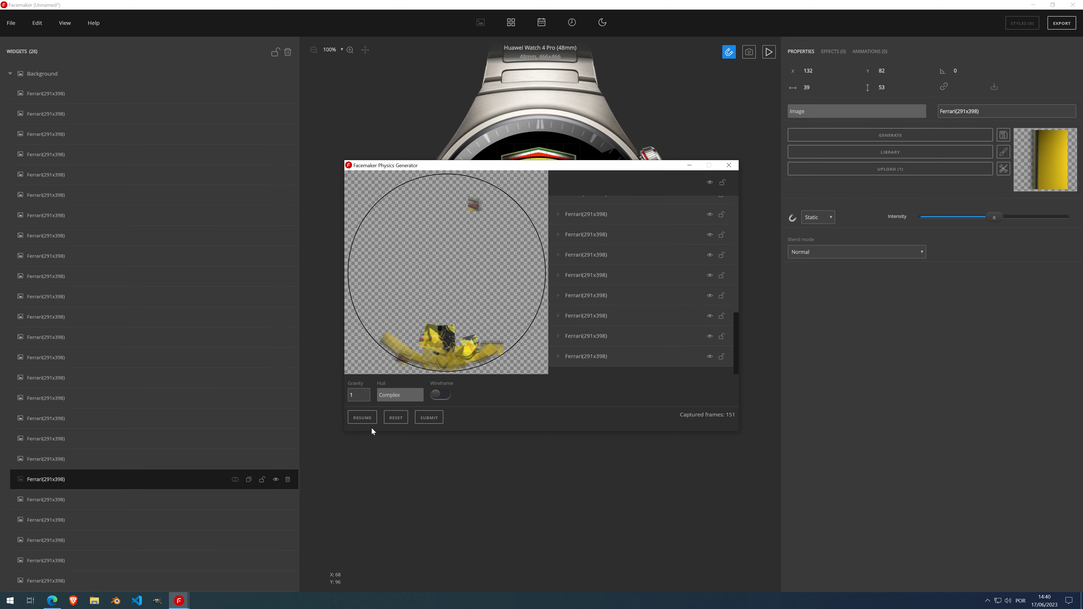
left_click(386, 419)
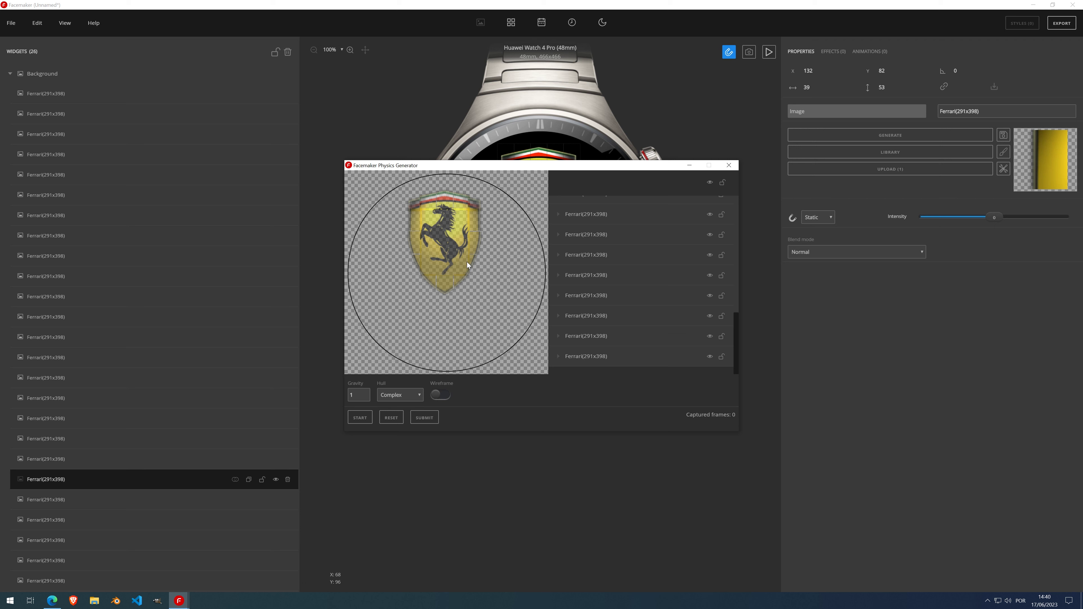
- Simulate the falling pieces with the Complex hull, submit the captured frames as an animation and preview it on the watch face
left_click(361, 417)
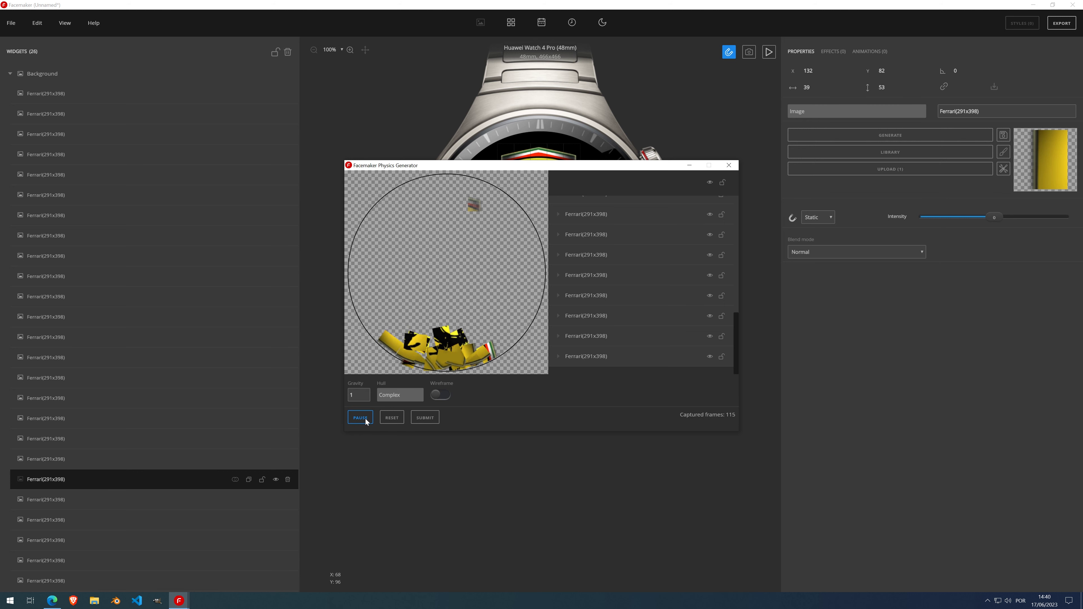
left_click(365, 420)
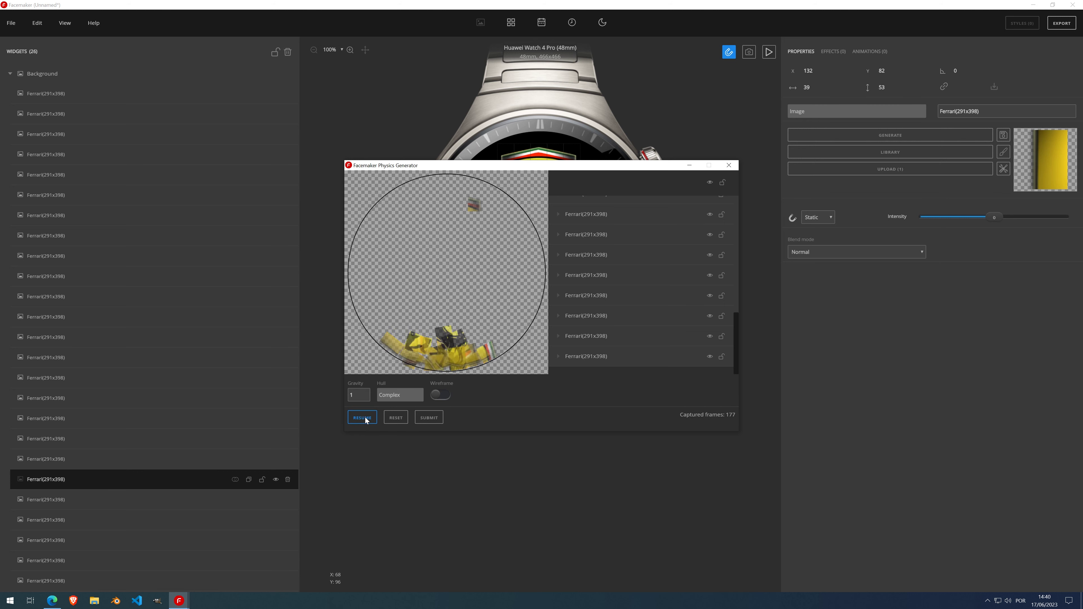
left_click(433, 418)
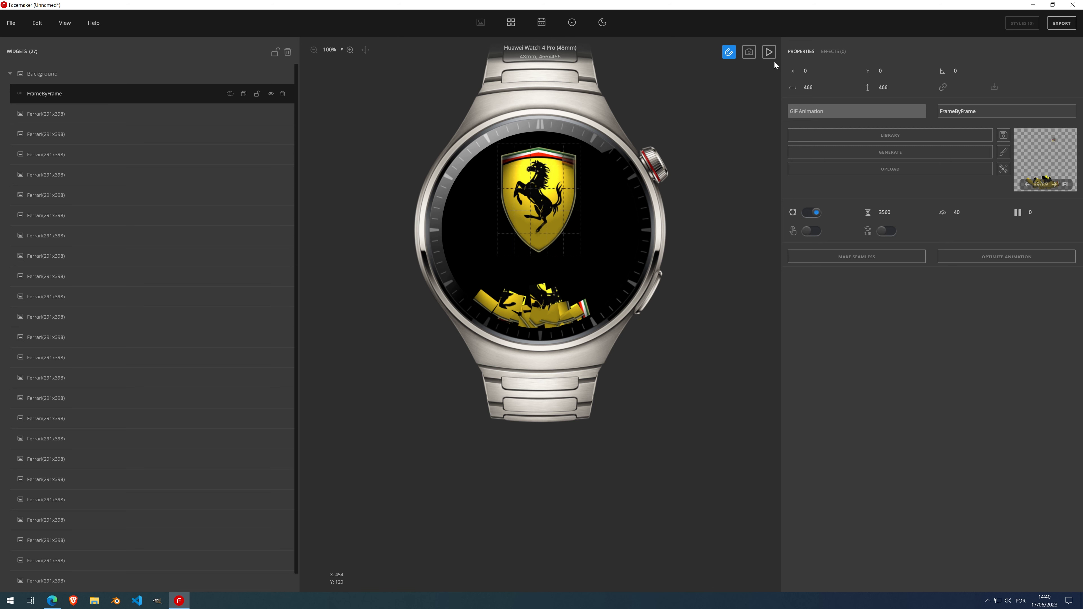
left_click(769, 52)
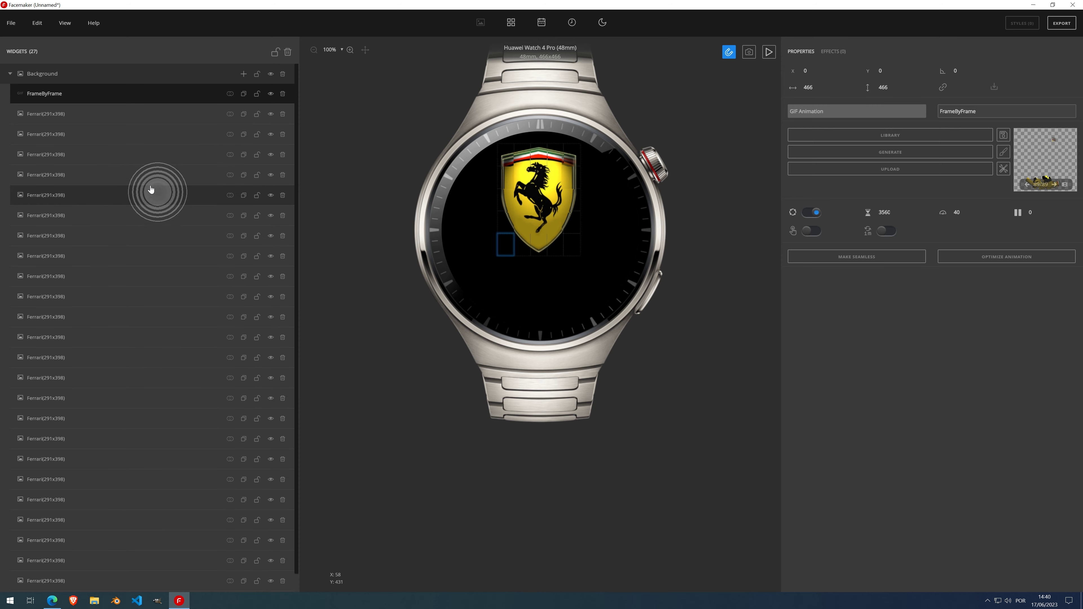
- Collapse the Background group and delete it together with all its widgets
left_click(10, 74)
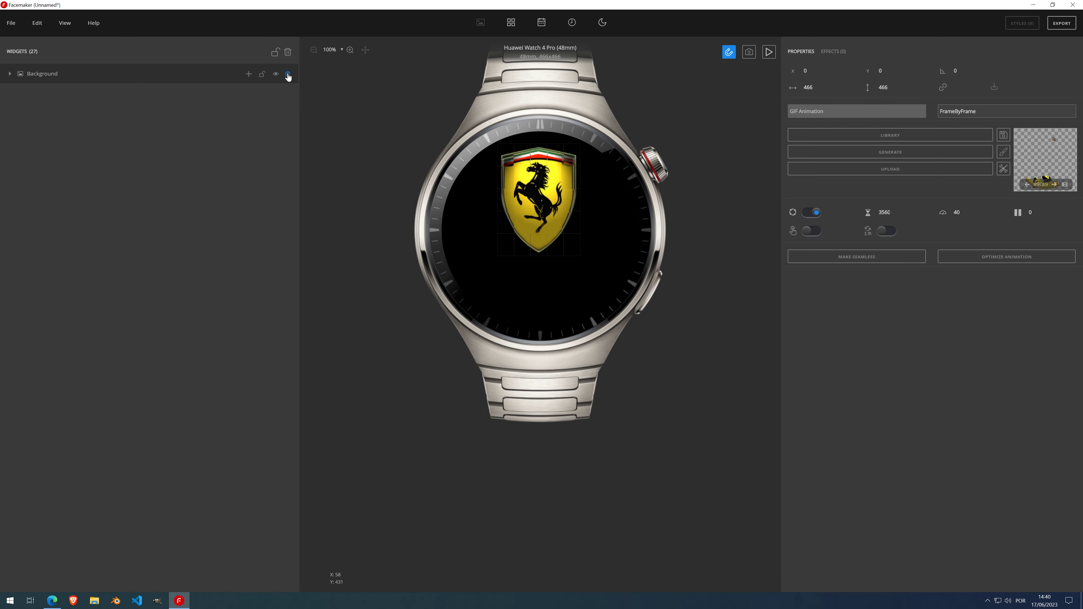
left_click(288, 76)
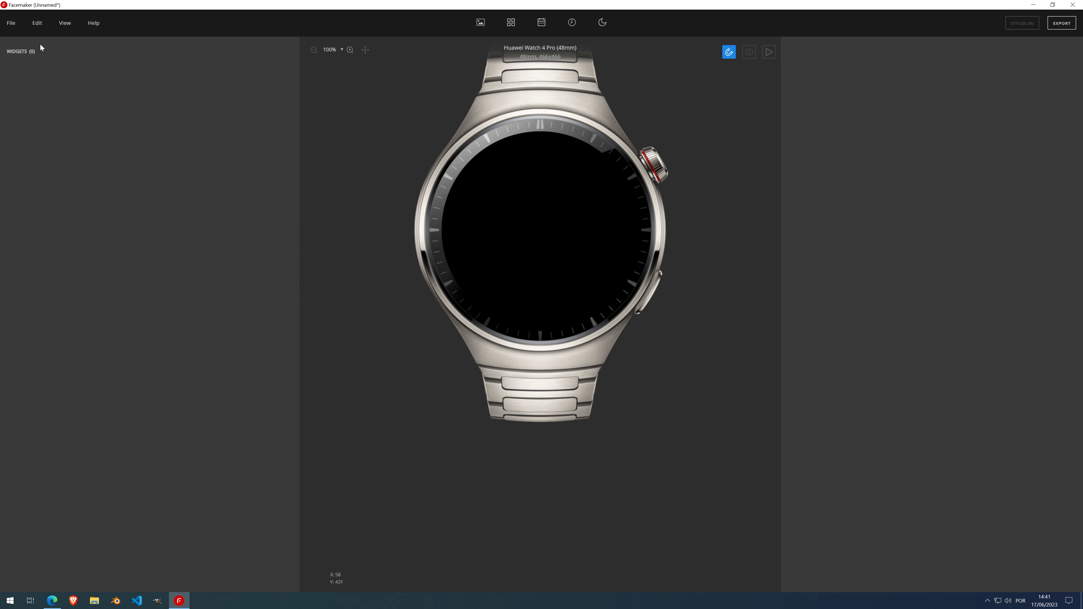
- Open the Calendar Generator tool and move its dialog clear of the watch face preview
left_click(38, 26)
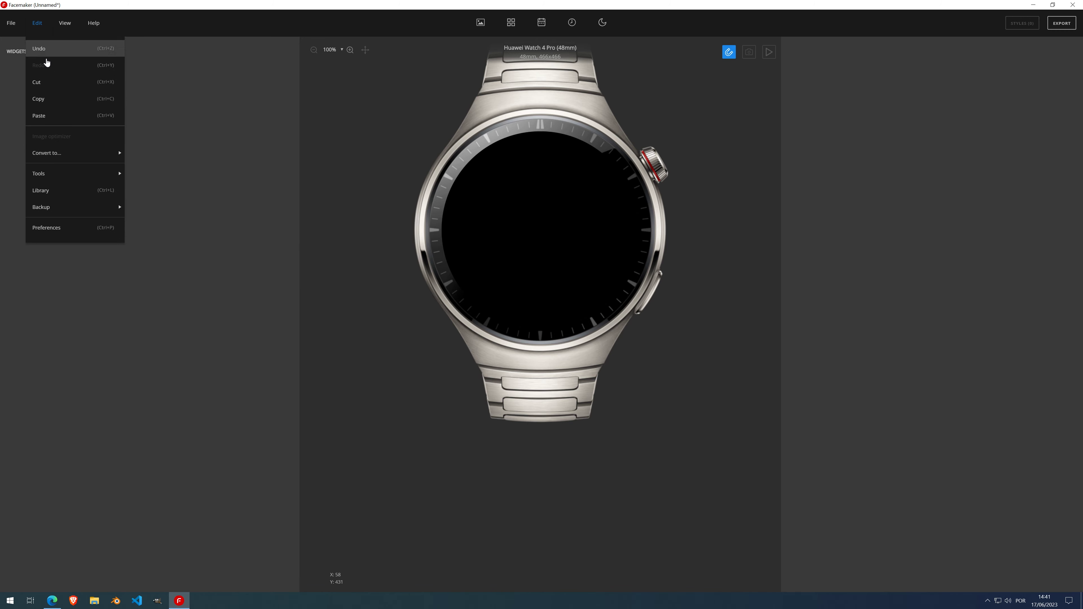
mouse_move(82, 180)
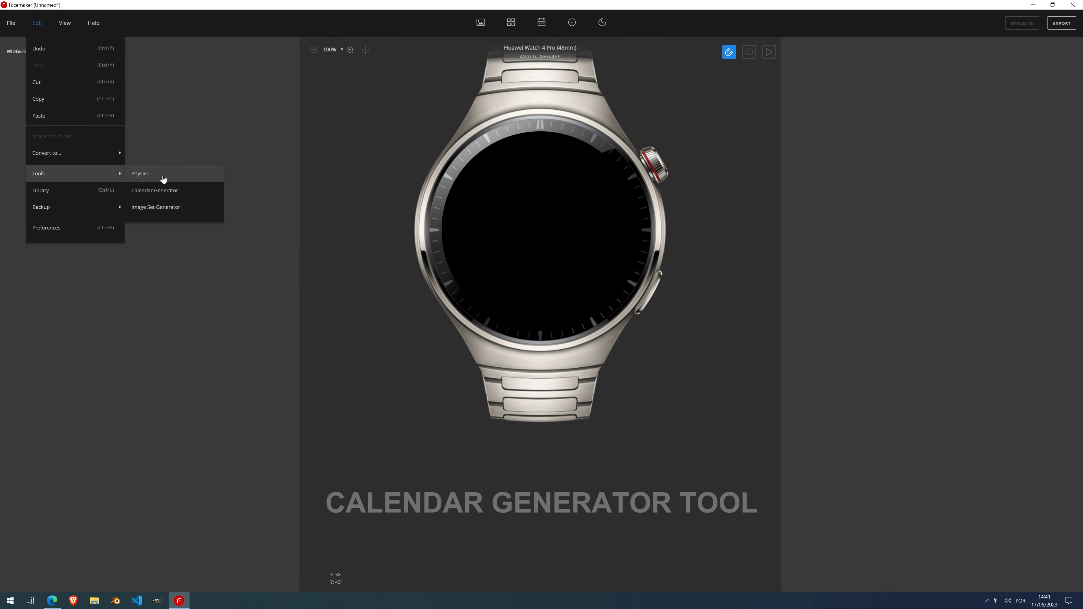
left_click(166, 190)
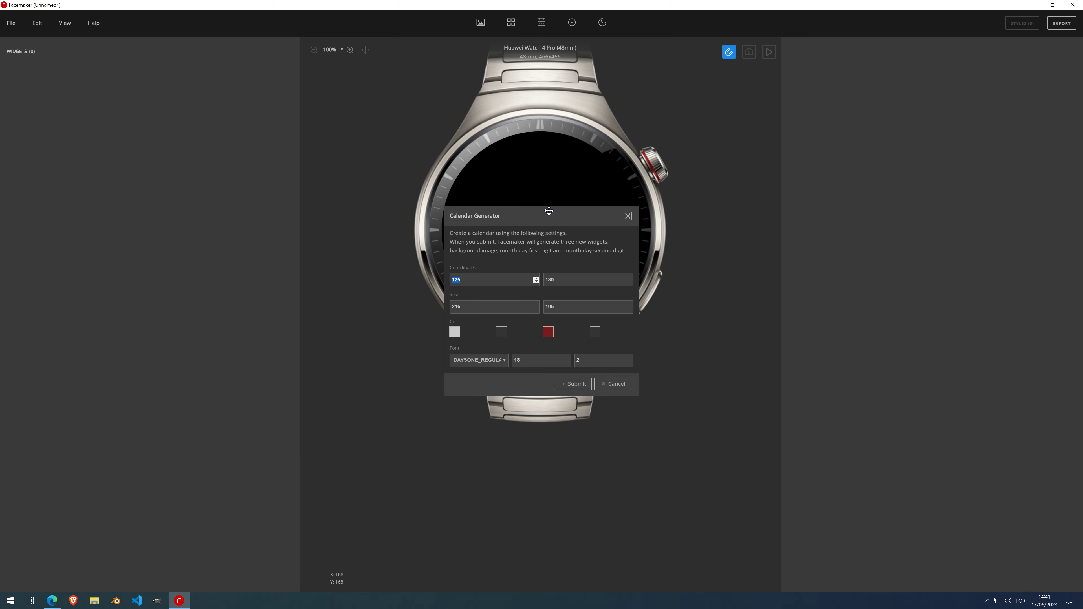
left_click_drag(524, 216, 247, 149)
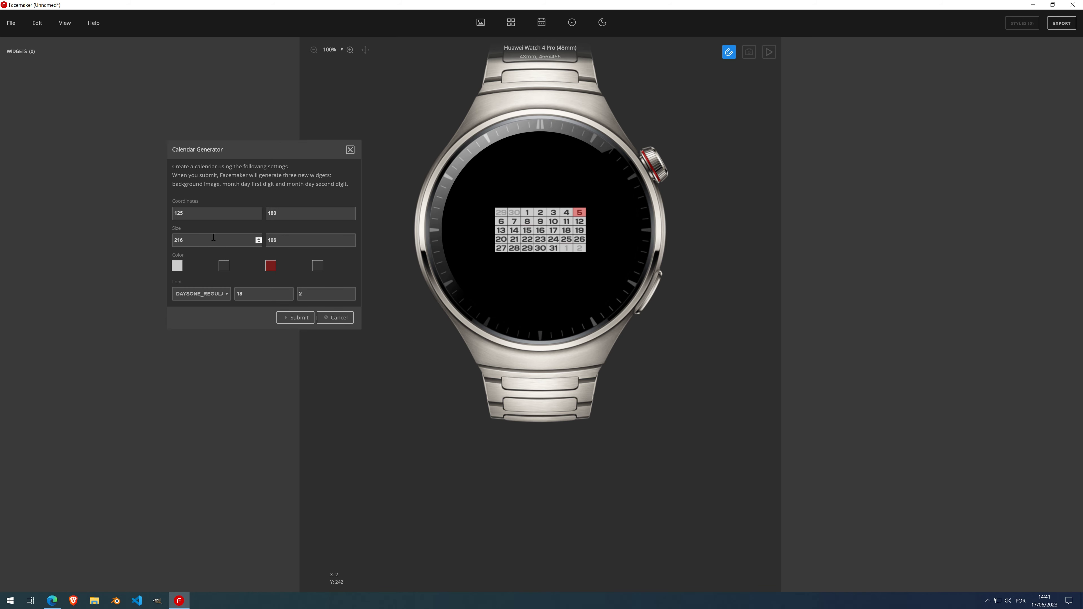
- Set the calendar's background colour to dark grey #333333, keeping the colour picker clear of the watch preview
left_click(176, 265)
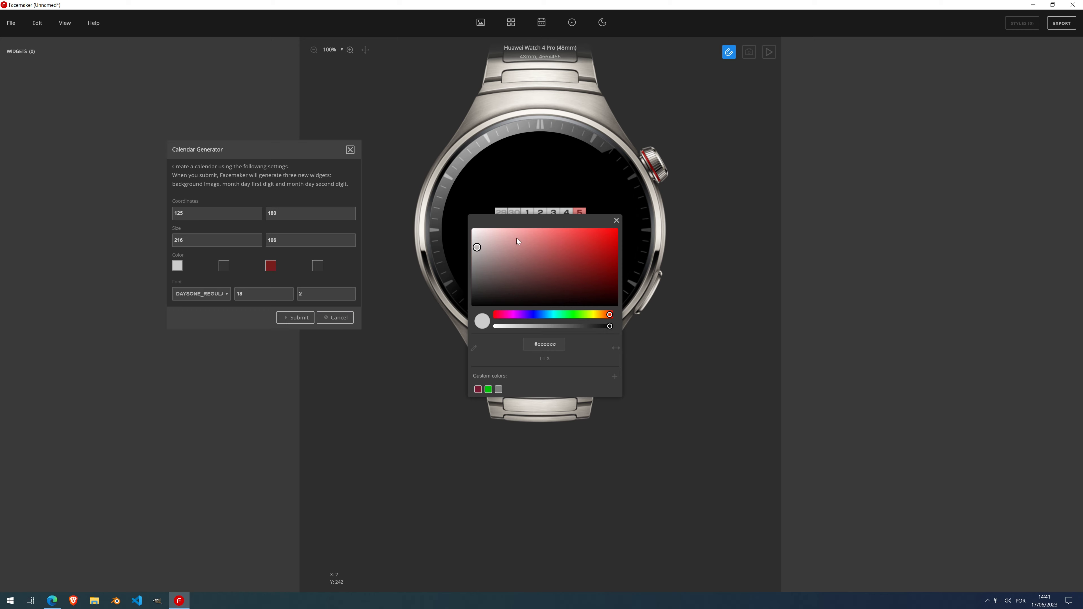
left_click_drag(514, 219, 744, 209)
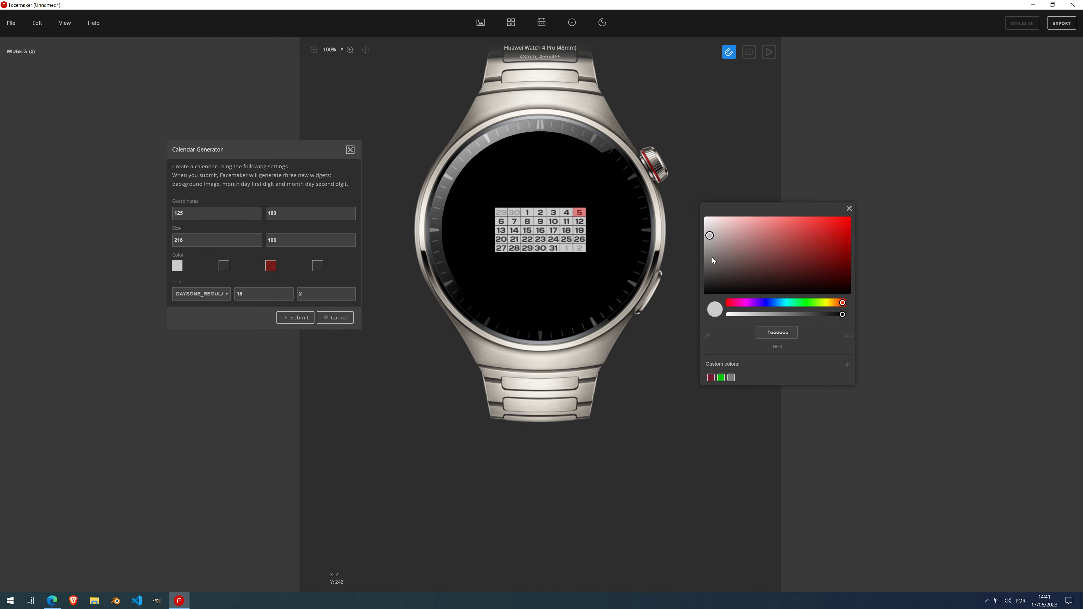
left_click(710, 251)
left_click(709, 276)
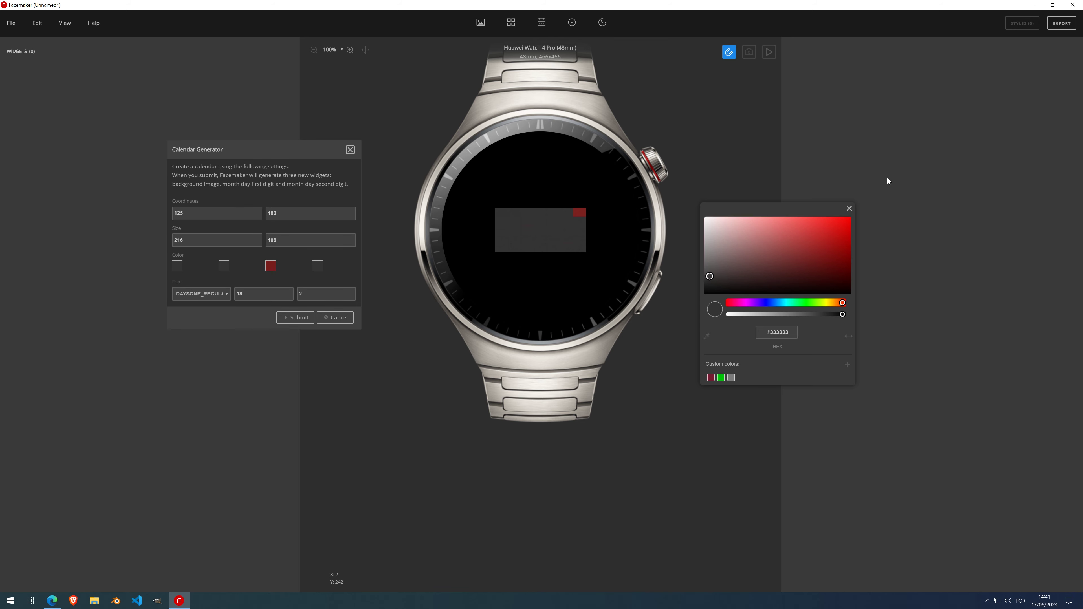
left_click(849, 208)
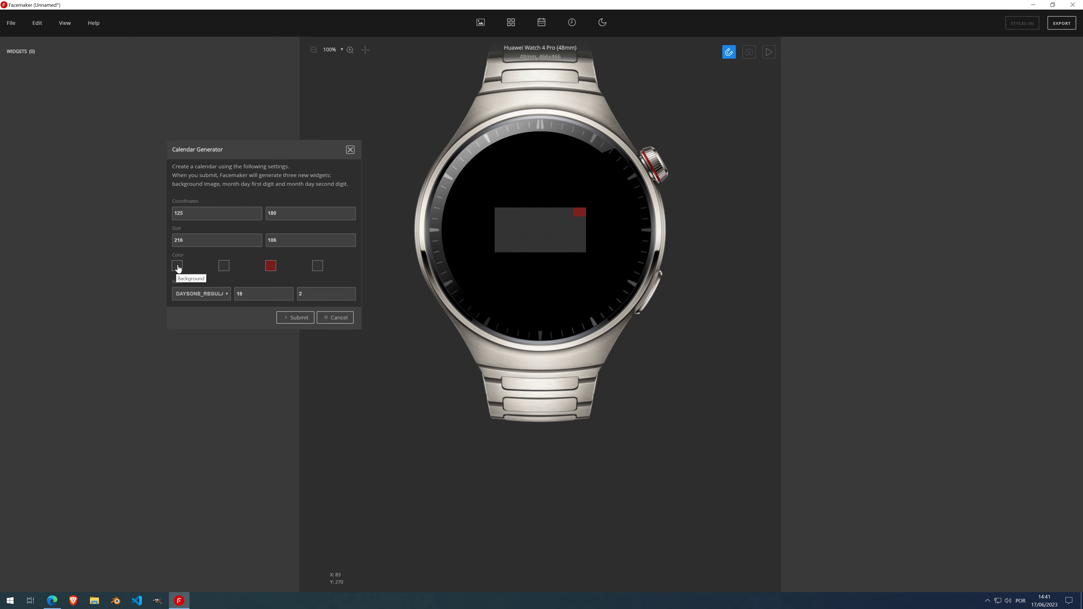
- Set the calendar's grid line colour to a grey slightly lighter than the background
left_click(223, 266)
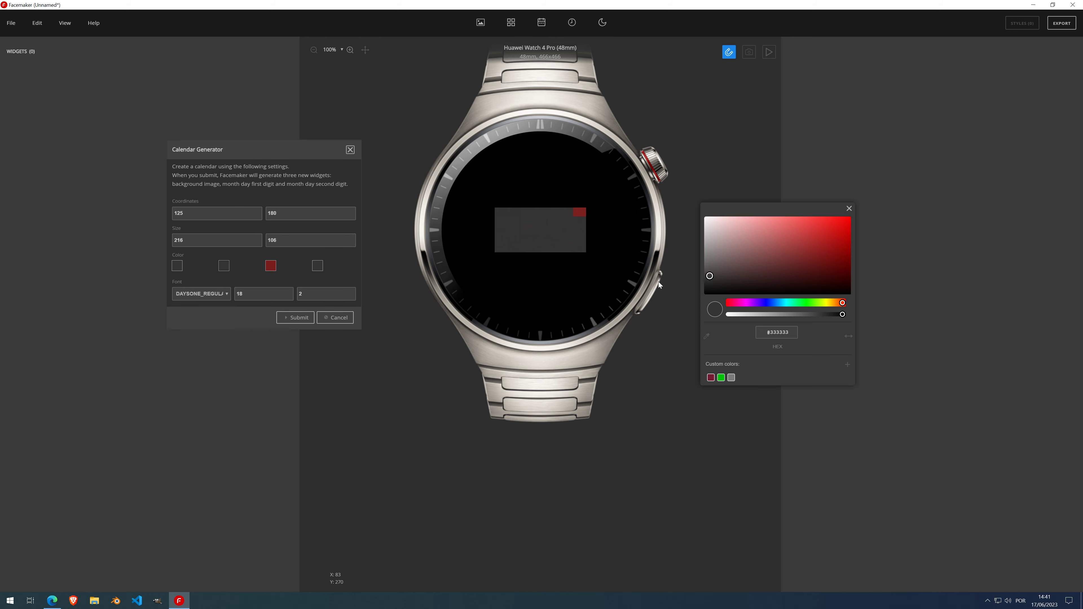
left_click_drag(709, 277, 709, 269)
left_click(849, 211)
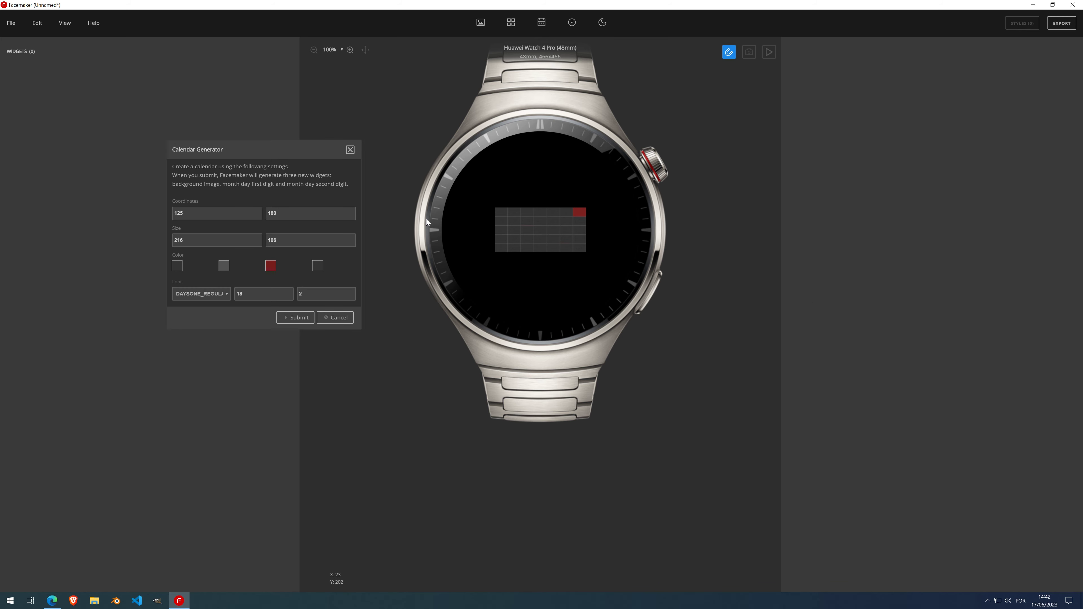
- Set the calendar's text colour to medium grey so the day numbers stand out from the background
left_click(318, 267)
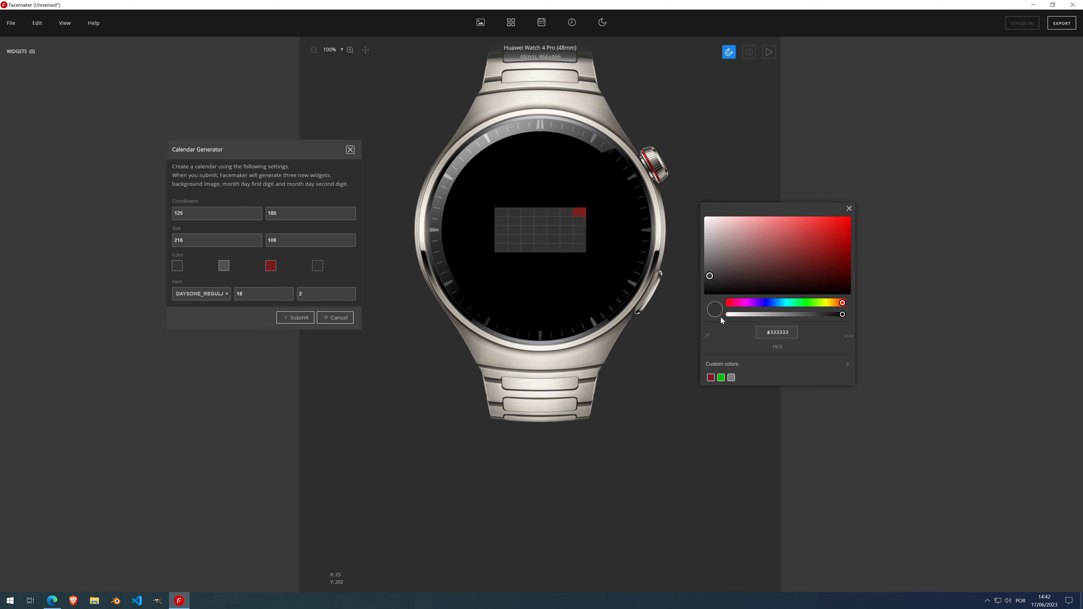
left_click_drag(713, 281, 709, 253)
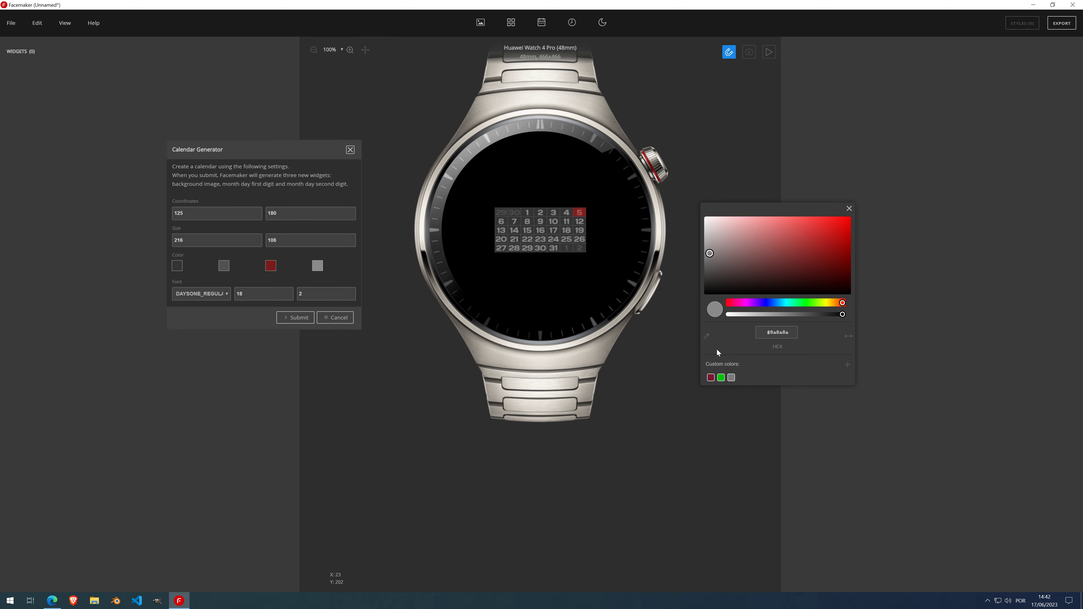
left_click(850, 208)
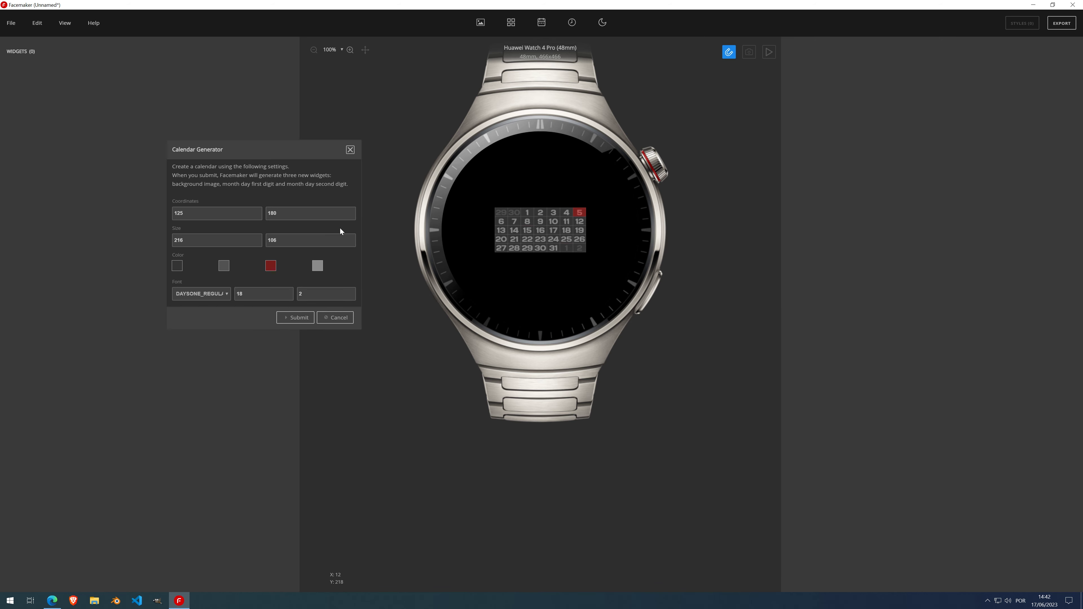
- Set the calendar's current-day highlight colour to translucent purple #aa00ff5e
left_click(273, 269)
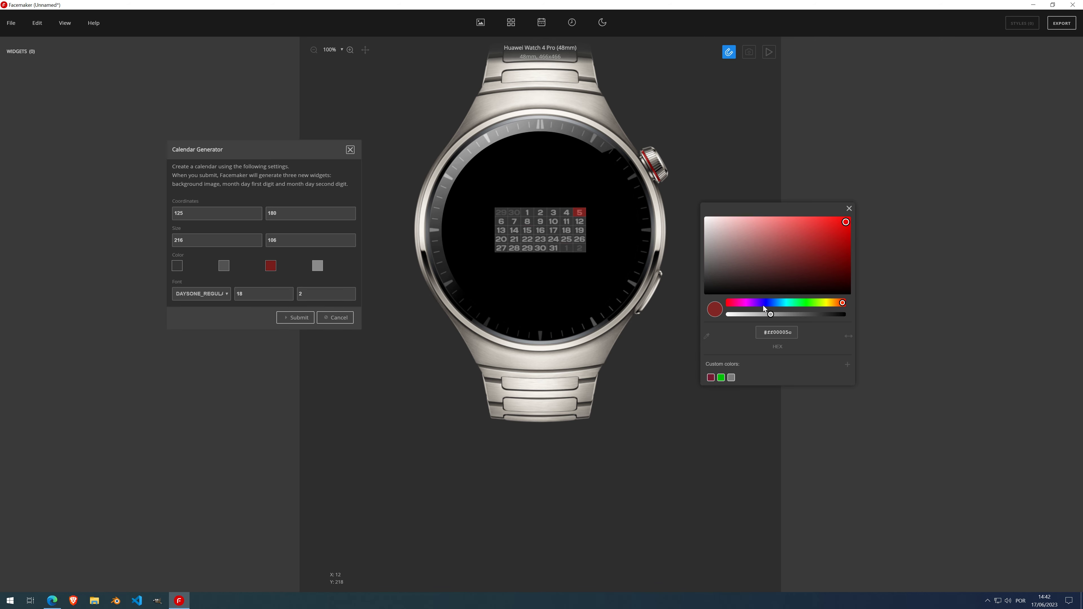
mouse_move(763, 306)
left_mouse_down()
mouse_move(726, 307)
mouse_move(777, 302)
mouse_move(755, 303)
left_mouse_up()
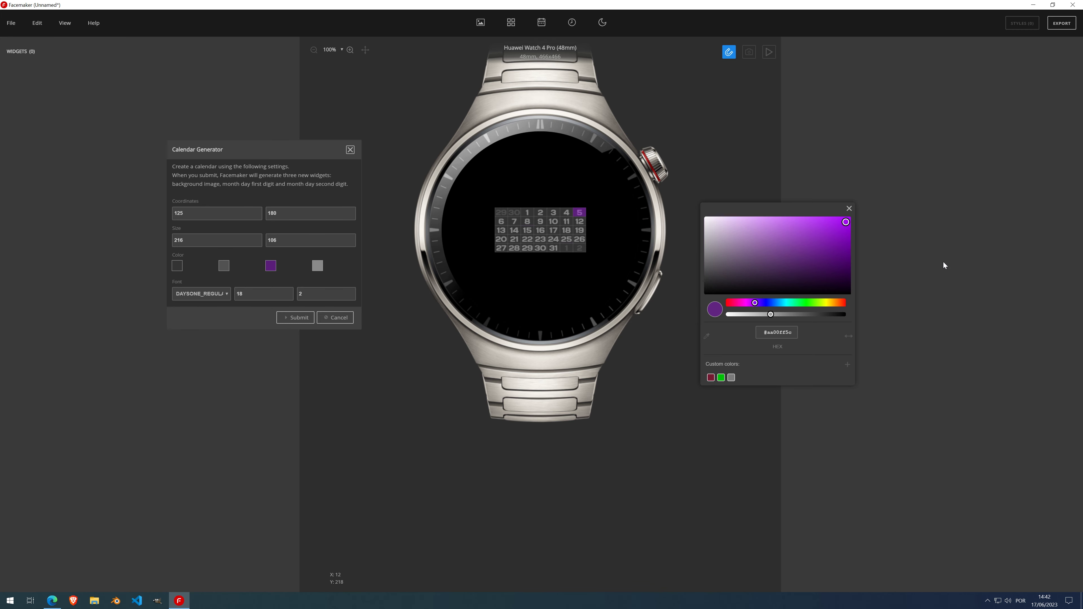
left_click(849, 209)
- Try the ORBITRON_BOLD font and different font sizes on the calendar's day numbers
left_click(226, 295)
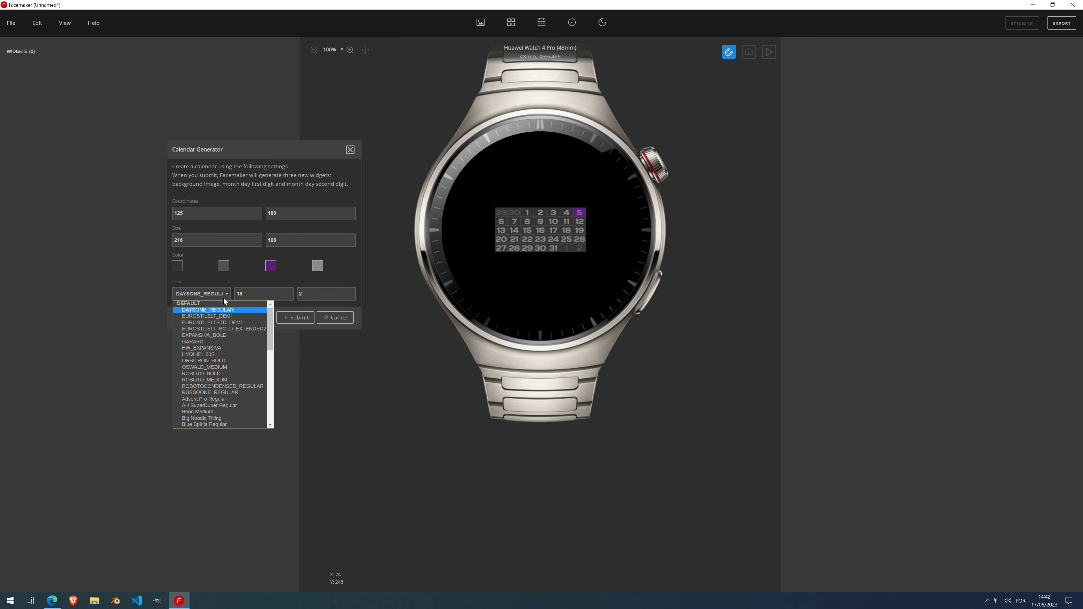
left_click(216, 362)
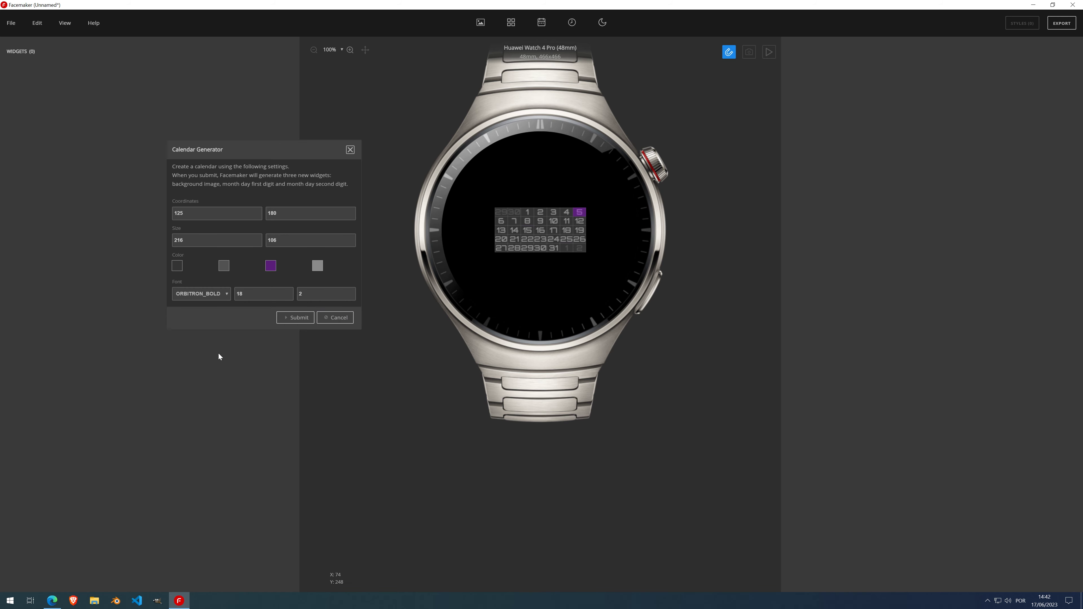
left_click(290, 295)
left_click(290, 296)
left_click(290, 292)
left_click(290, 292)
left_click(290, 292)
- Set the calendar's size to 266 wide by 140 high
left_click(258, 239)
left_click_drag(258, 239, 259, 240)
left_click_drag(352, 240, 352, 240)
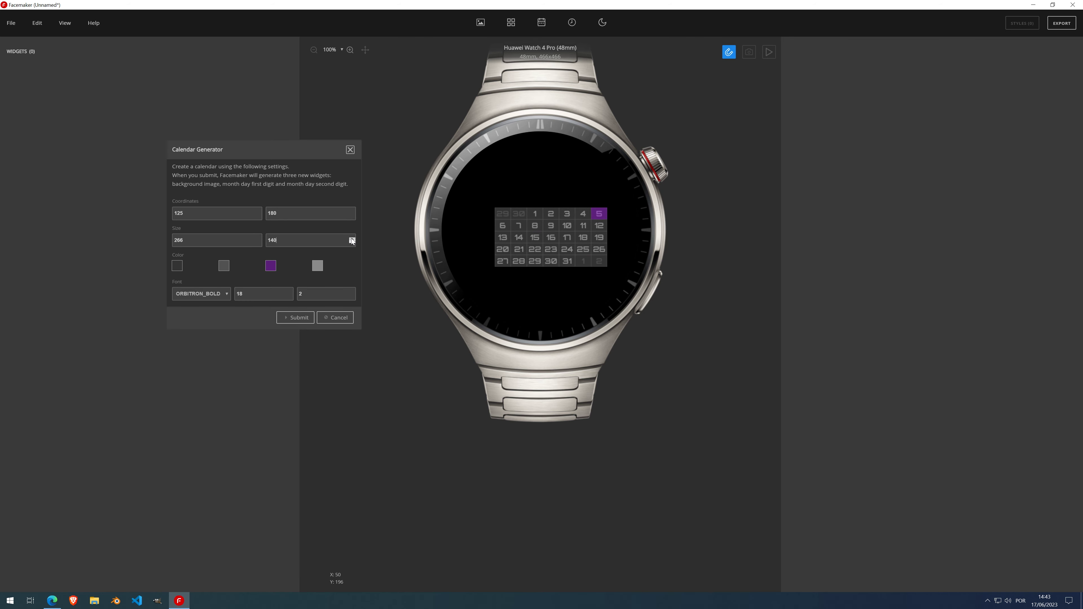
- Try the Rock Star Extra Bold and Neon Future fonts, finally setting the calendar font to HK Grotesk Regular
left_click(222, 294)
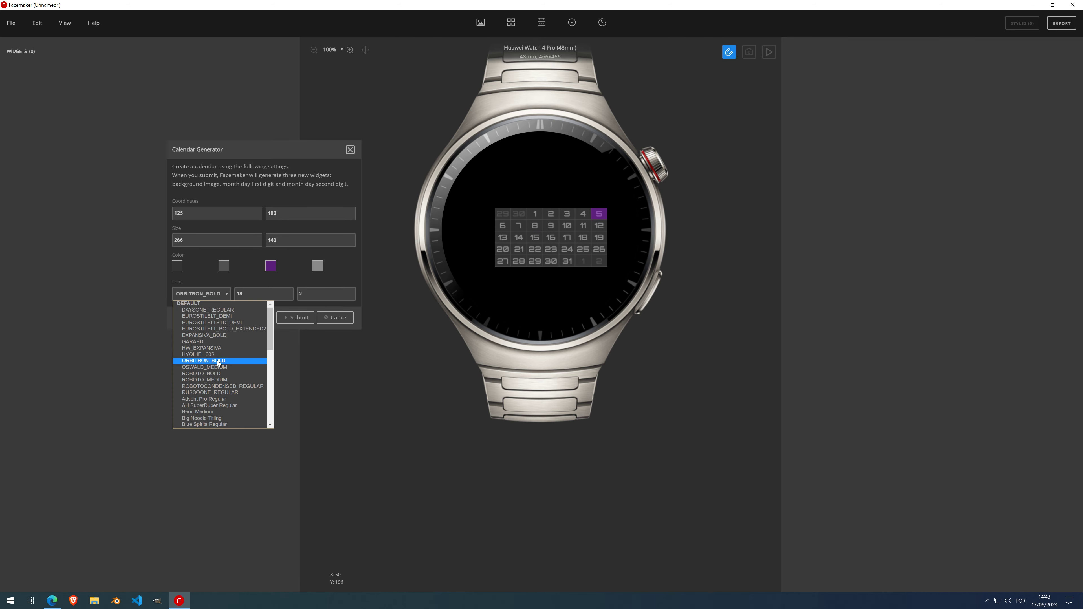
scroll(210, 380, "down", 5)
left_click(213, 367)
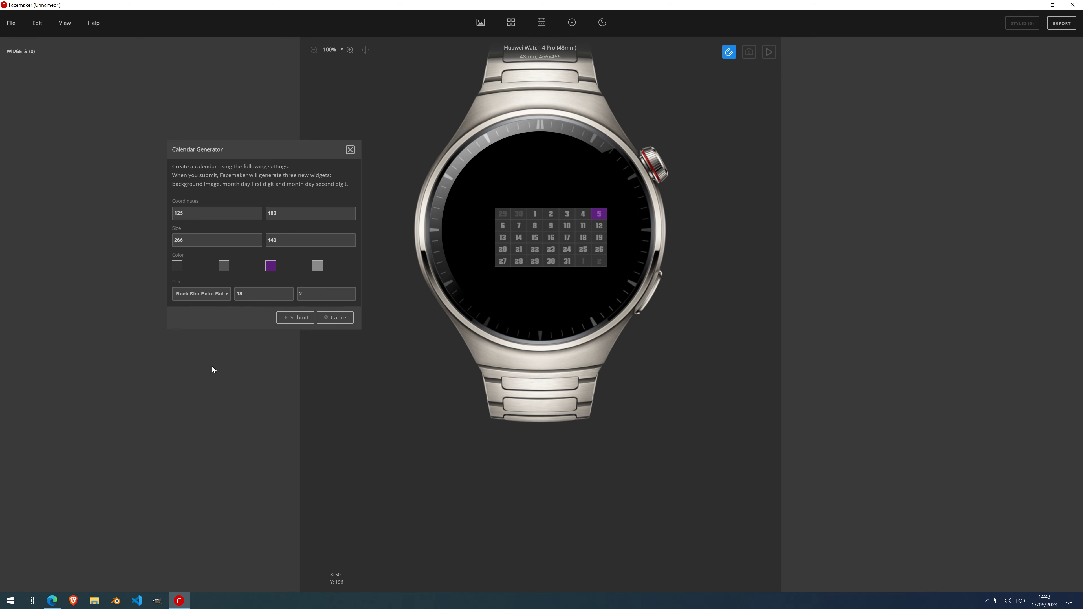
left_click(217, 294)
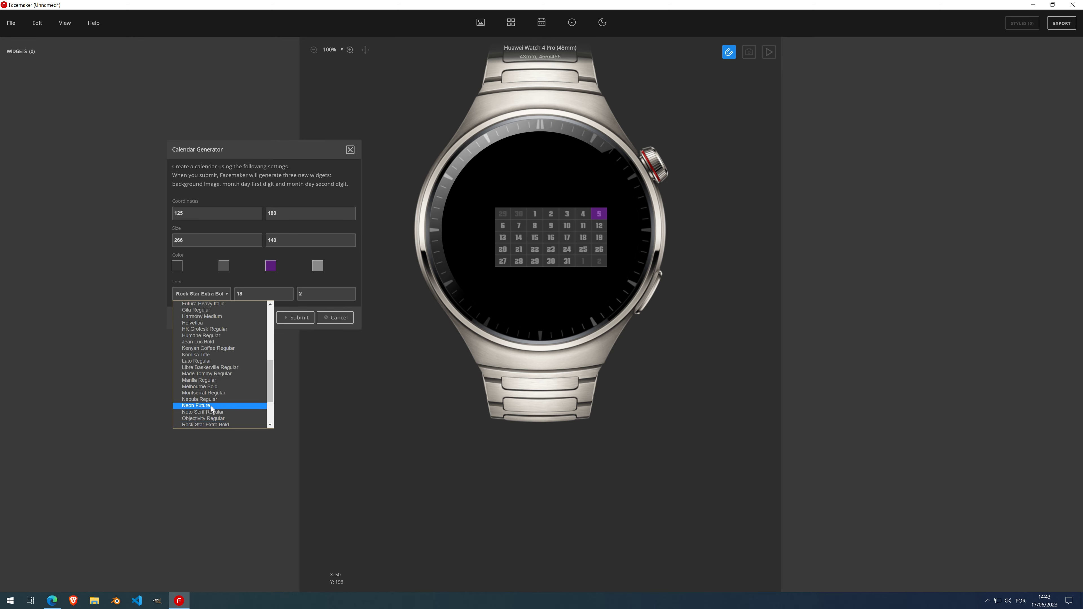
left_click(211, 405)
left_click(213, 294)
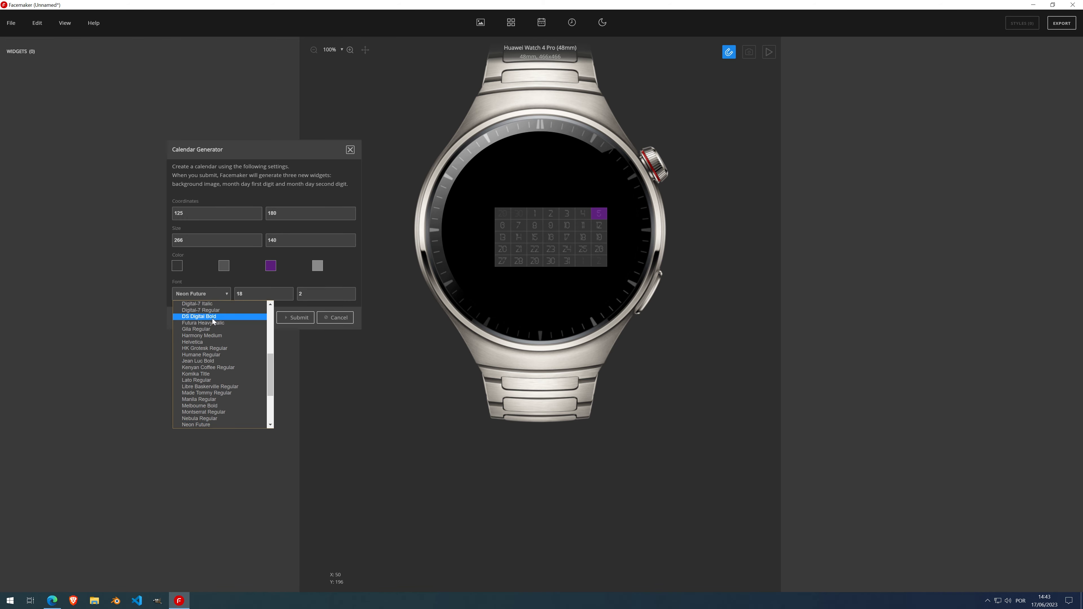
left_click(218, 349)
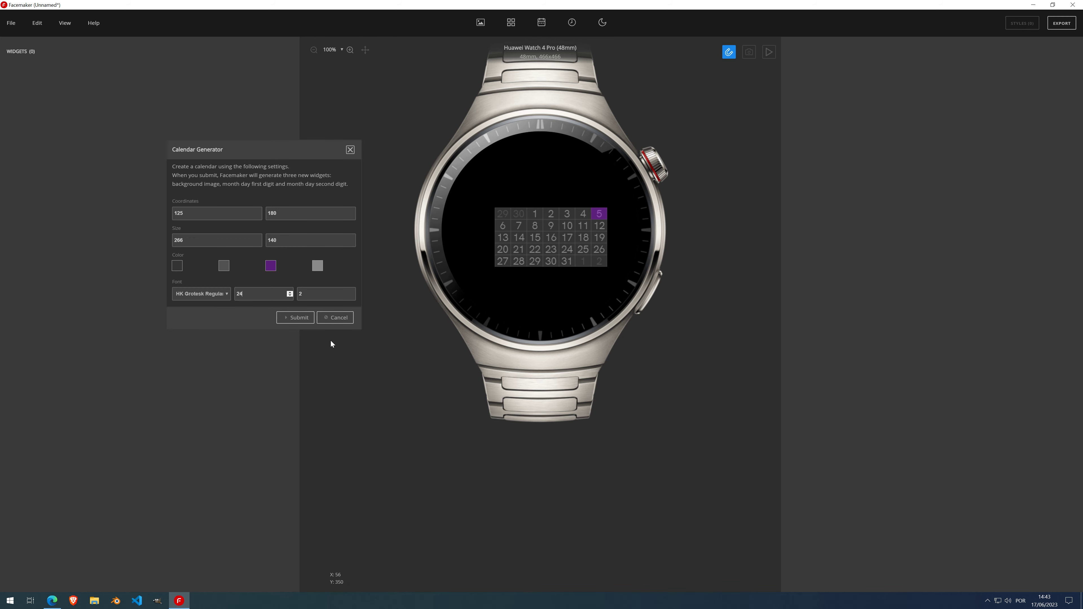
- Try larger and smaller vertical offsets for the day numbers, including 5 and 0, and return the offset to 2
left_click(353, 293)
left_click(352, 292)
left_click(353, 293)
left_click(353, 293)
left_click(353, 296)
left_click(353, 296)
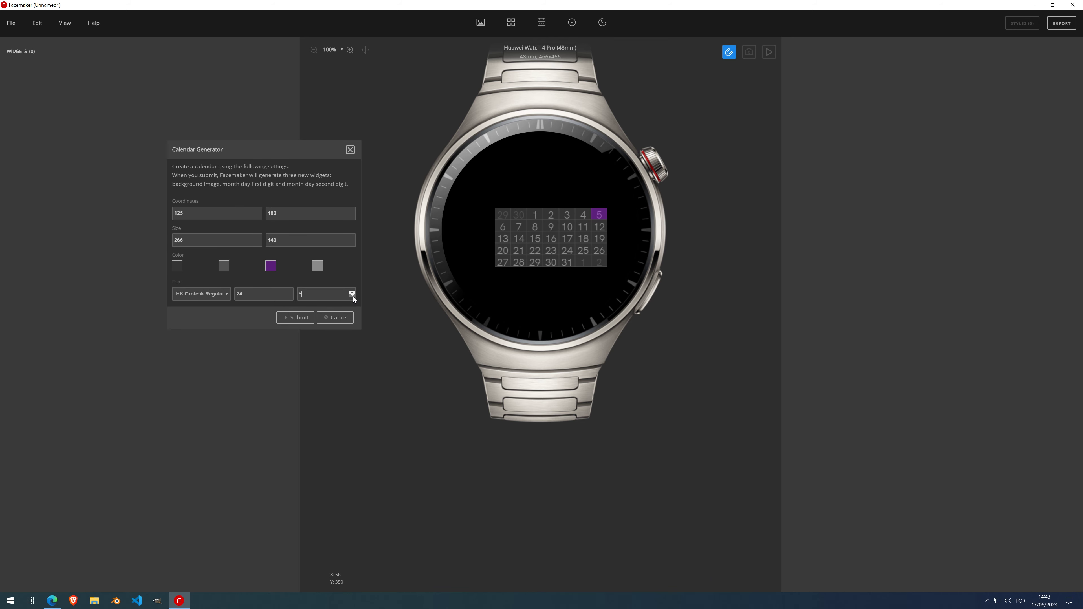
left_click(352, 297)
left_click(353, 296)
left_click(353, 296)
left_click(352, 297)
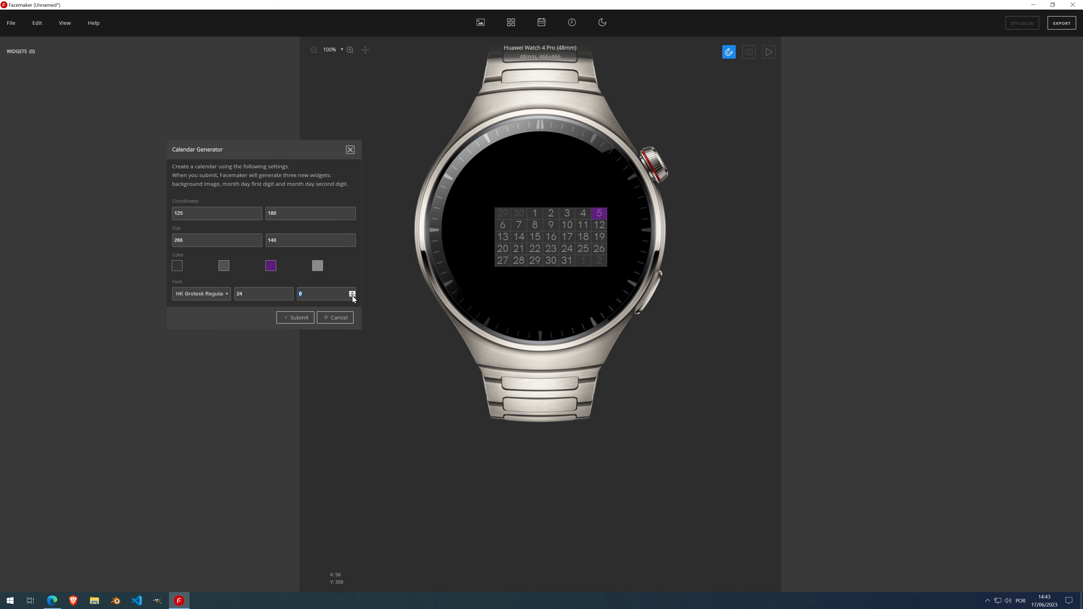
left_click(353, 291)
left_click(353, 291)
- Set the calendar's font size to 21 and submit the settings to generate the calendar widgets
left_click(290, 295)
left_click(290, 296)
left_click(299, 318)
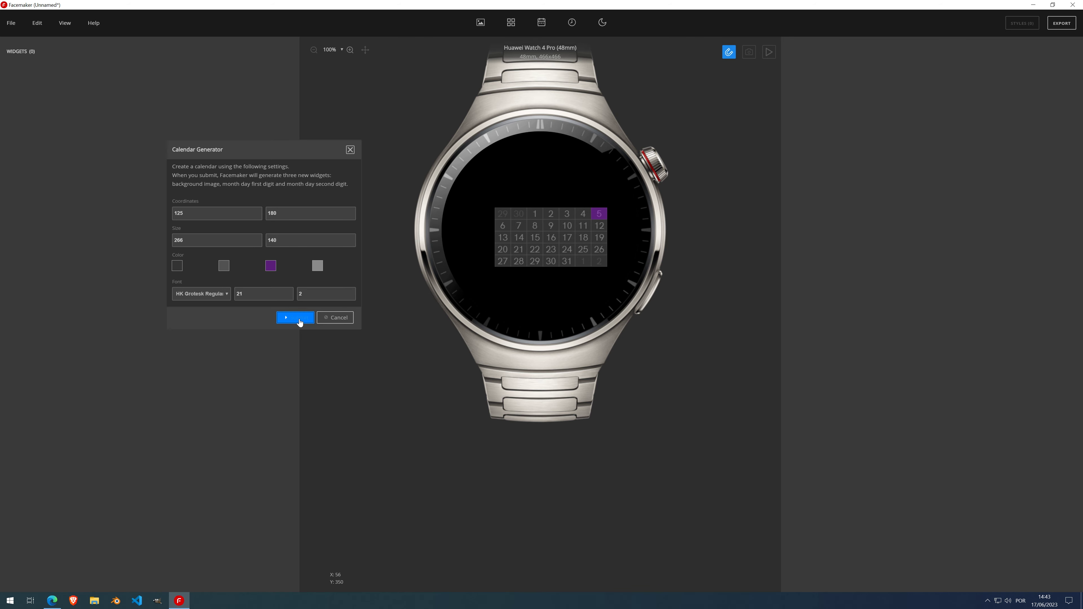
- Make the CalendarMonthDayLow widget visible and examine its image frames in the frame editor
left_click(62, 137)
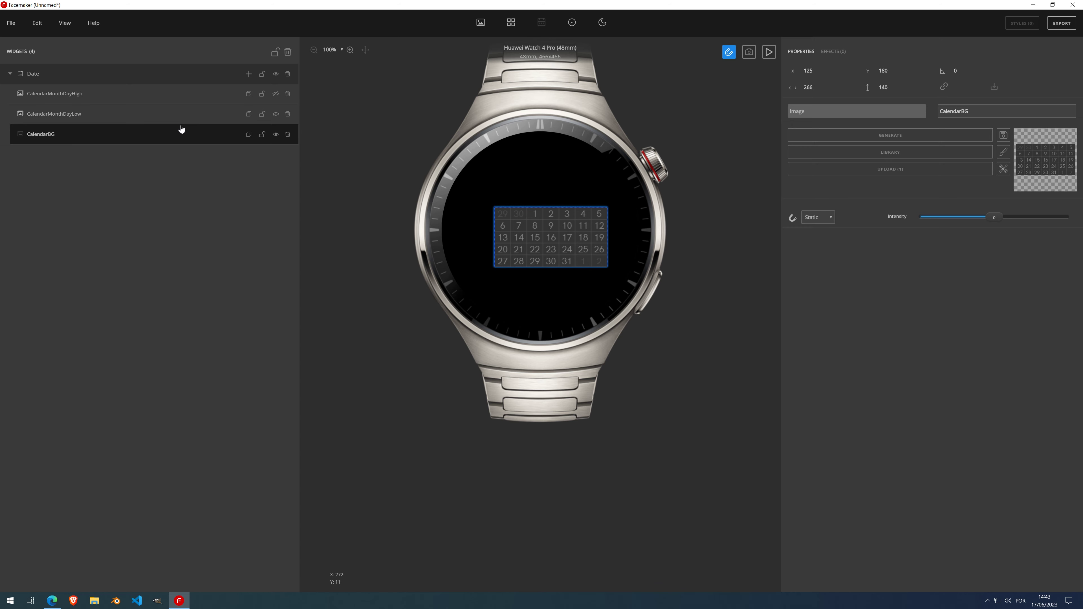
left_click(276, 114)
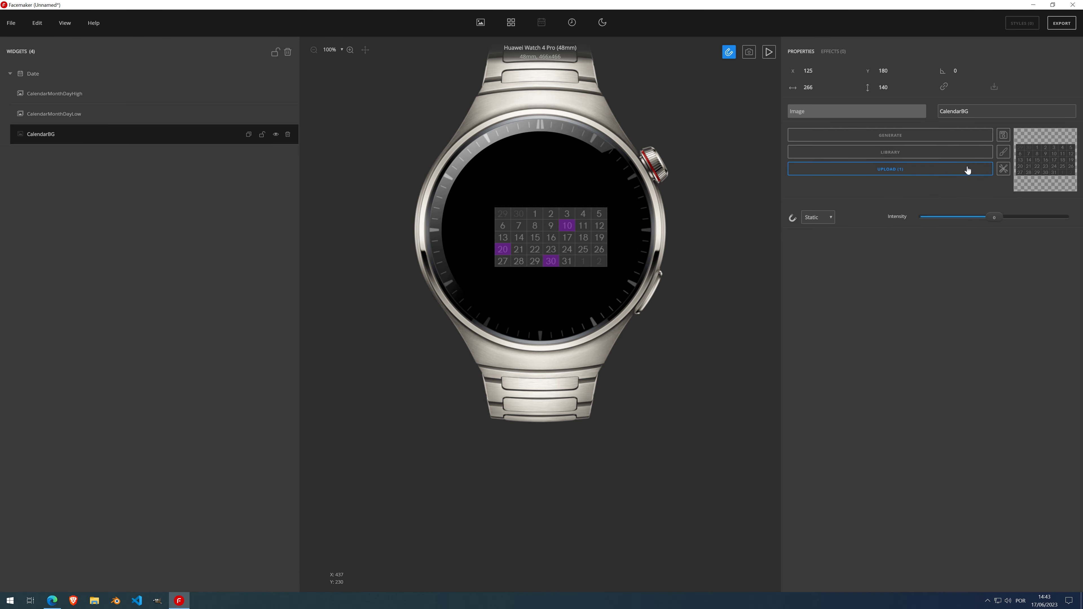
left_click(145, 114)
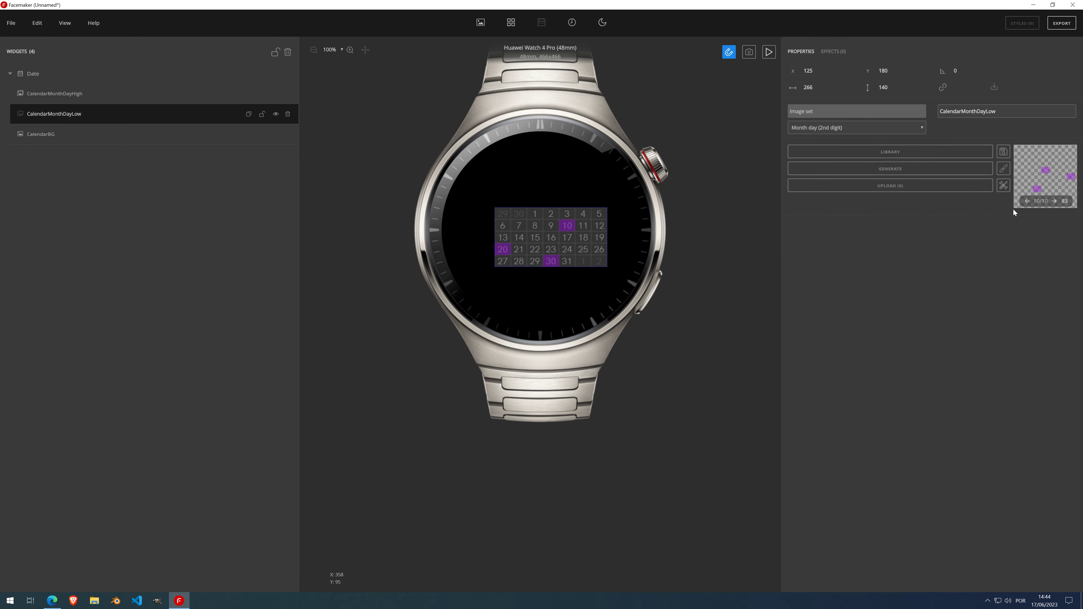
left_click(1065, 201)
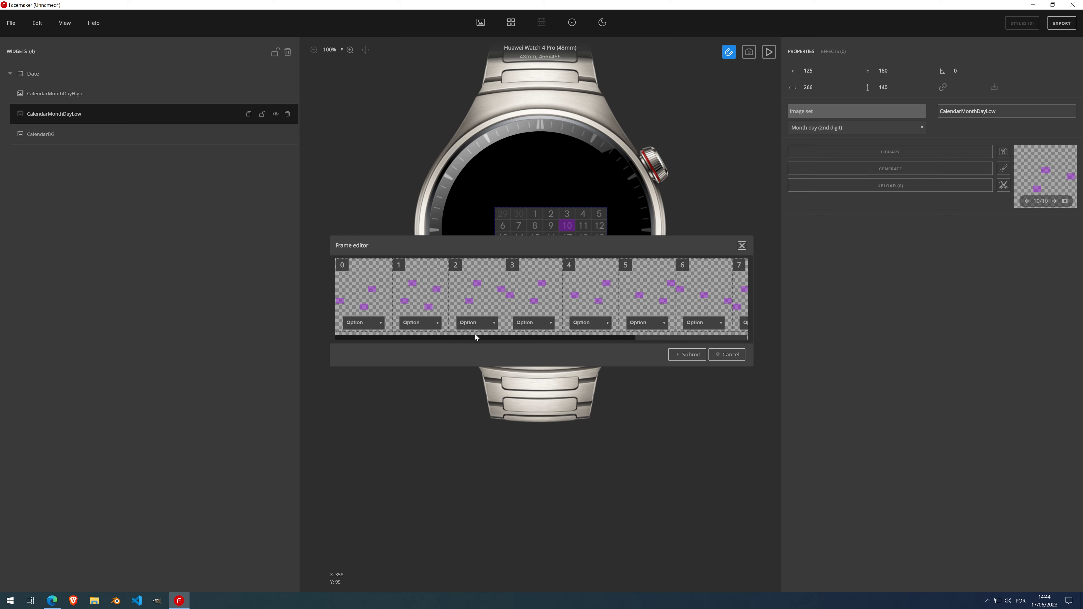
left_click_drag(474, 338, 500, 346)
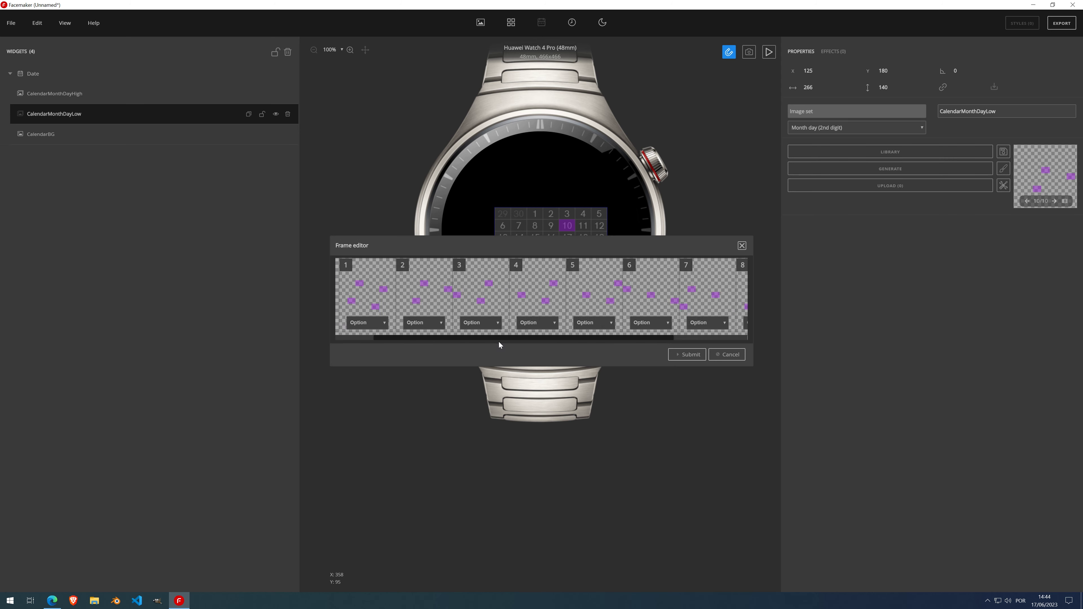
left_click(742, 246)
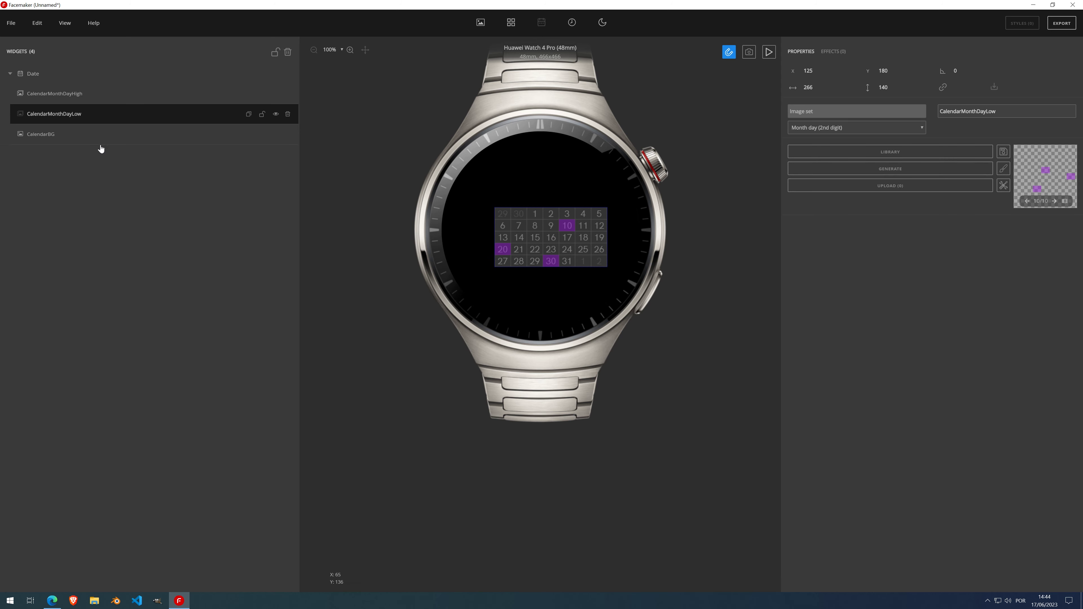
- Examine the CalendarMonthDayHigh widget's image frames in the frame editor and close it without changes
left_click(68, 101)
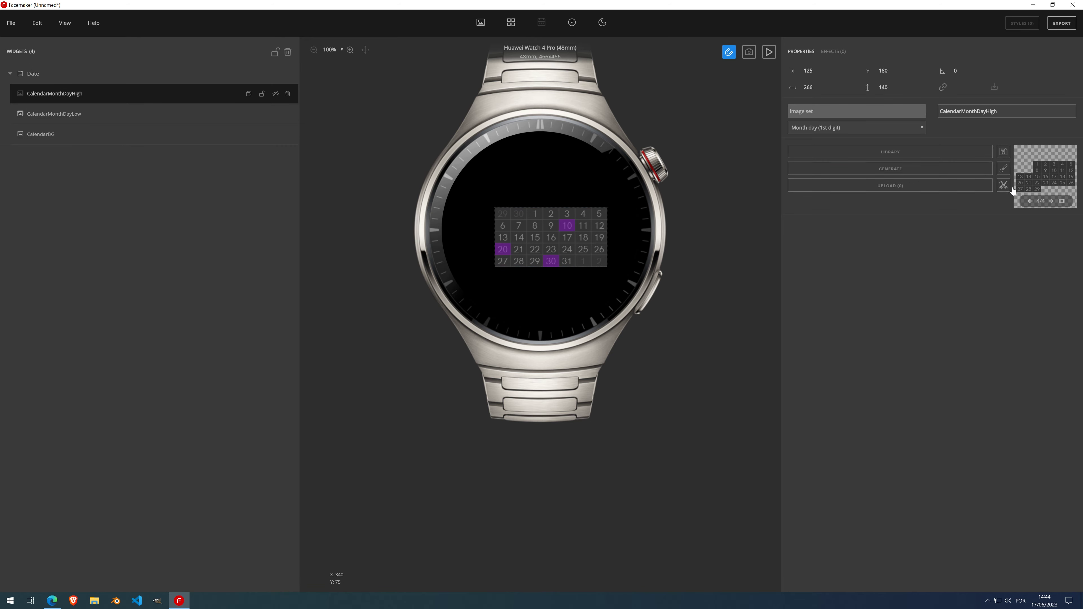
left_click(1062, 202)
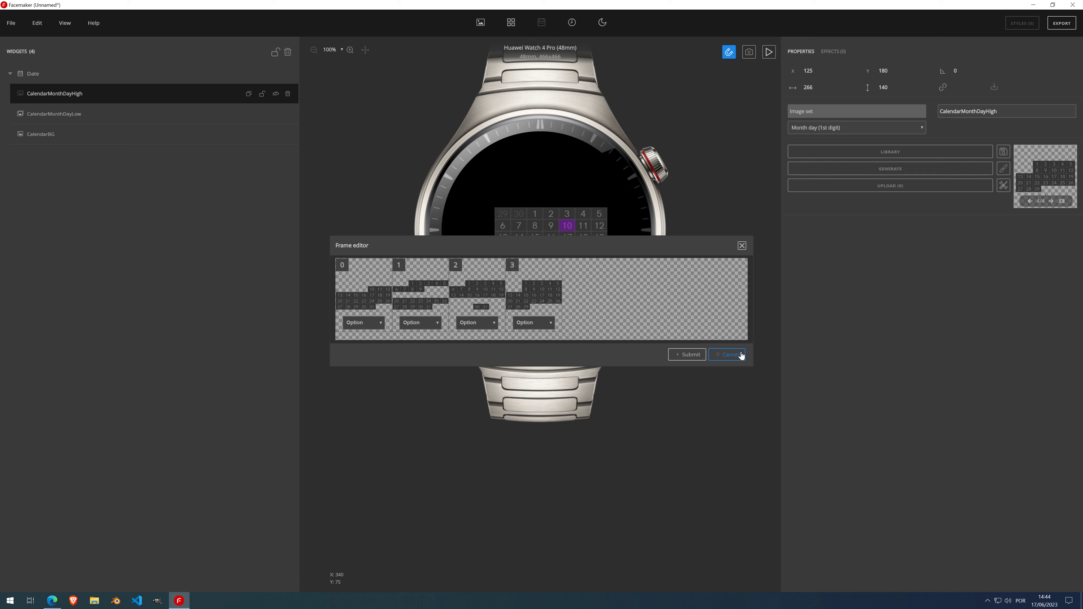
left_click(729, 354)
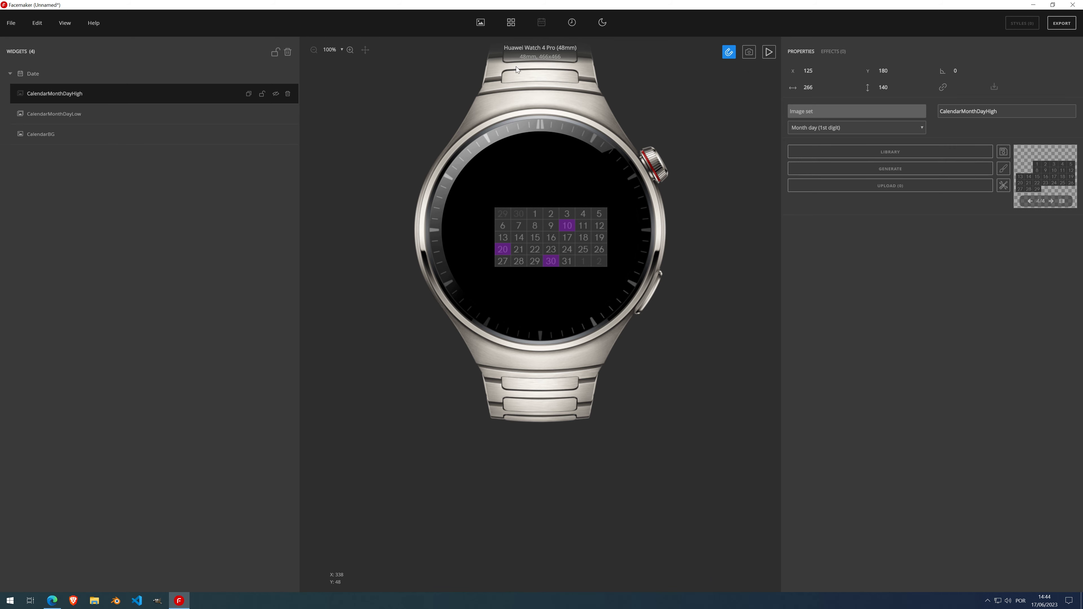
- Make the CalendarMonthDayHigh widget visible and preview the calendar on the watch face
left_click(276, 94)
left_click(768, 53)
mouse_move(1037, 605)
left_click(769, 52)
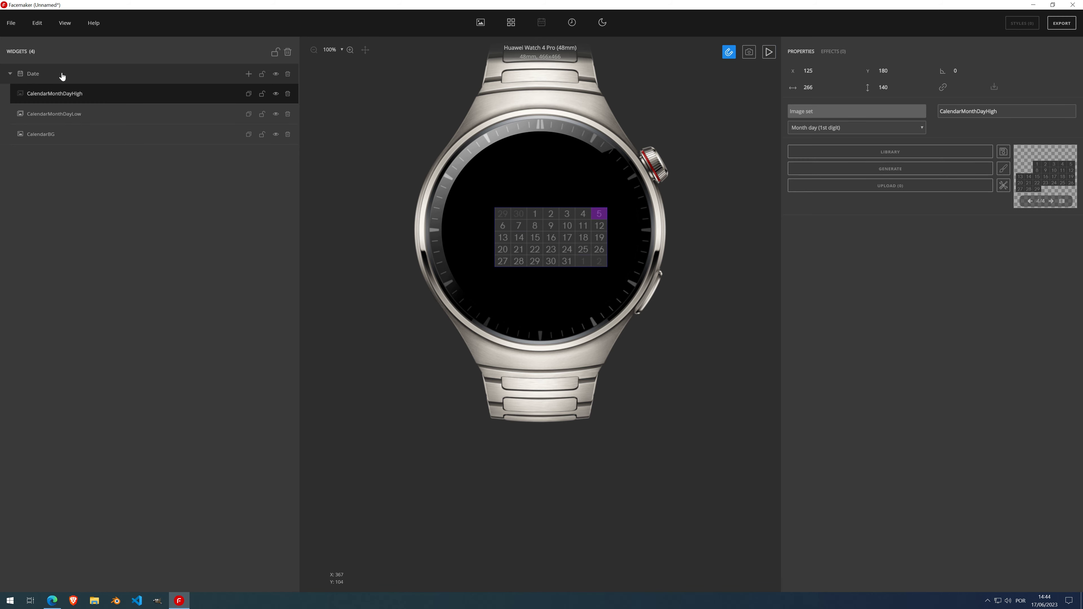
- Add an image set showing the Week day to the Date group and place it above the calendar at about X 161, Y 67
left_click(248, 74)
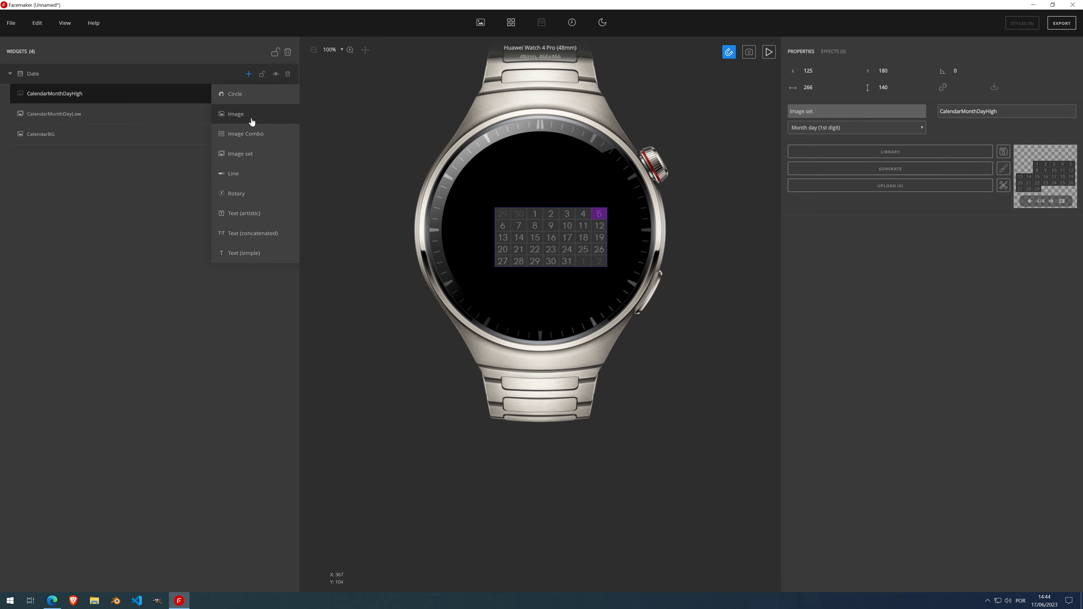
left_click(250, 154)
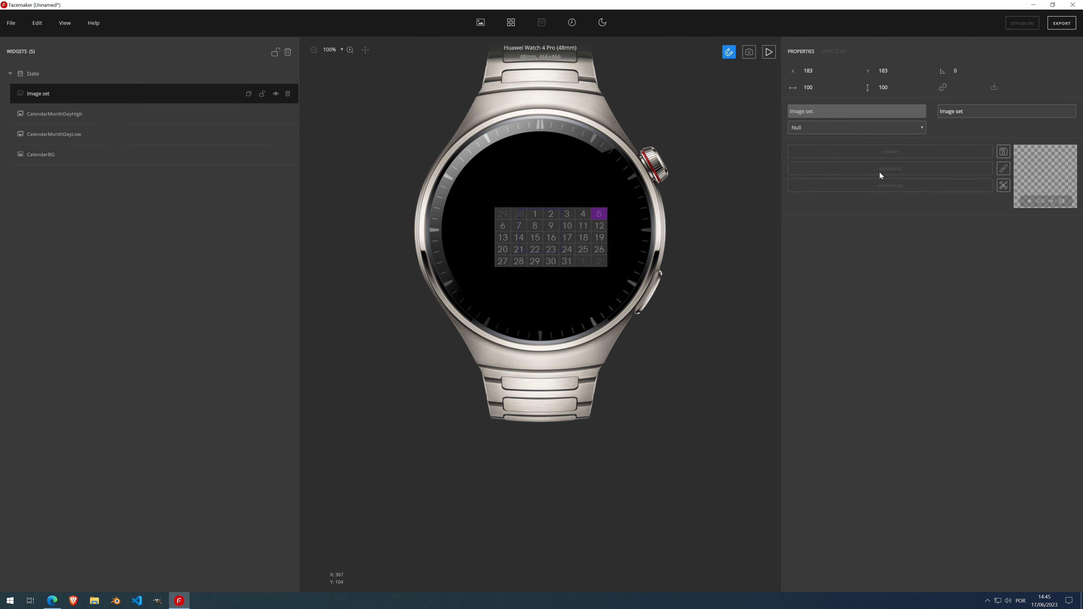
left_click(855, 131)
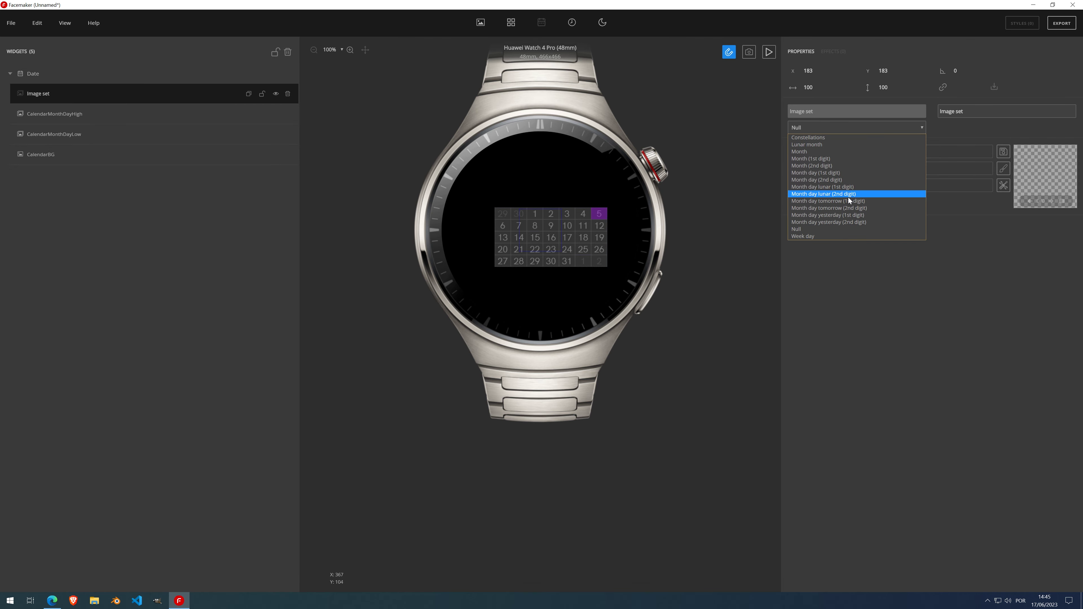
left_click(835, 236)
left_click_drag(551, 233, 542, 184)
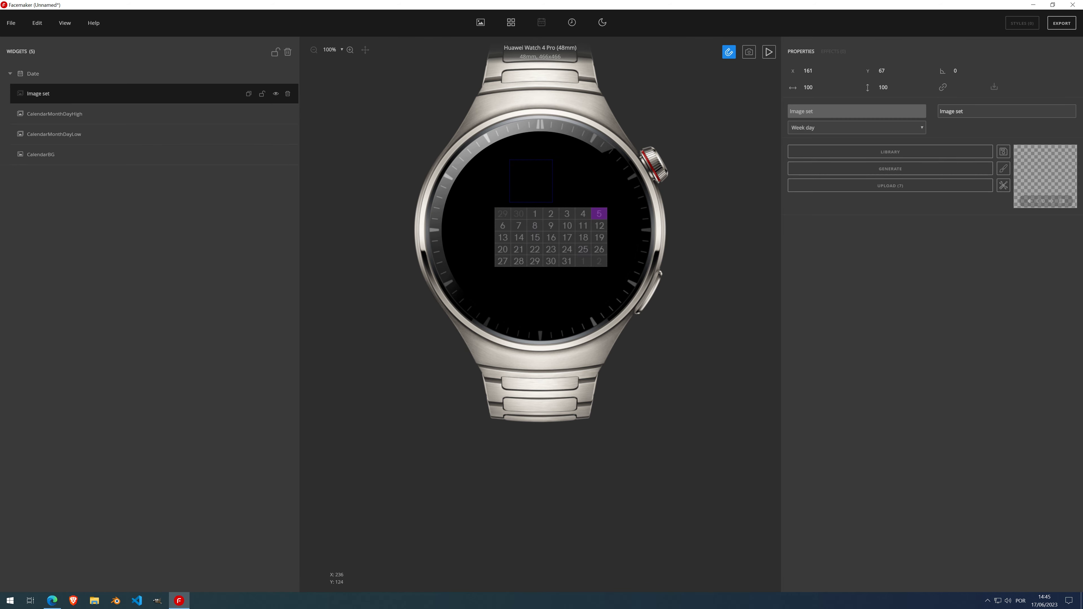
- Generate text images for the Week day image set and fill them with the purple sampled from the calendar's highlighted day
left_click(894, 172)
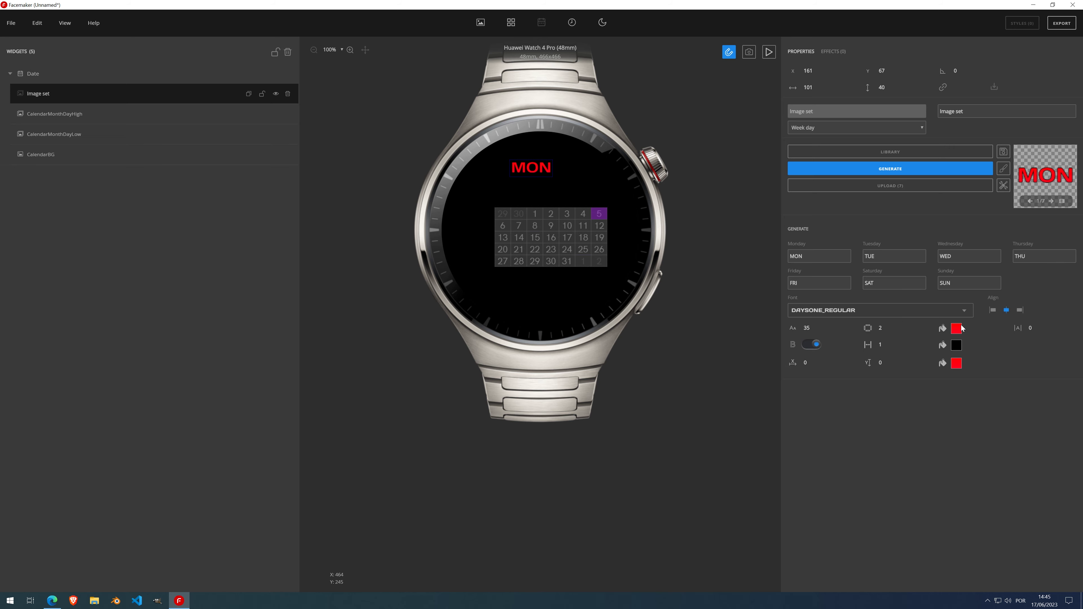
left_click(956, 329)
left_click(594, 368)
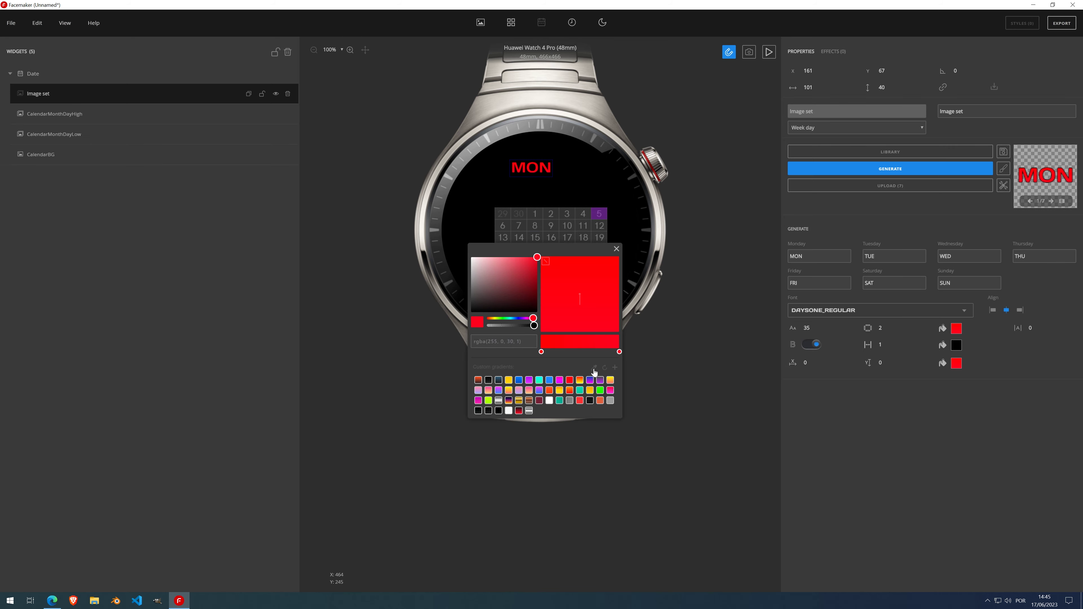
left_click(602, 213)
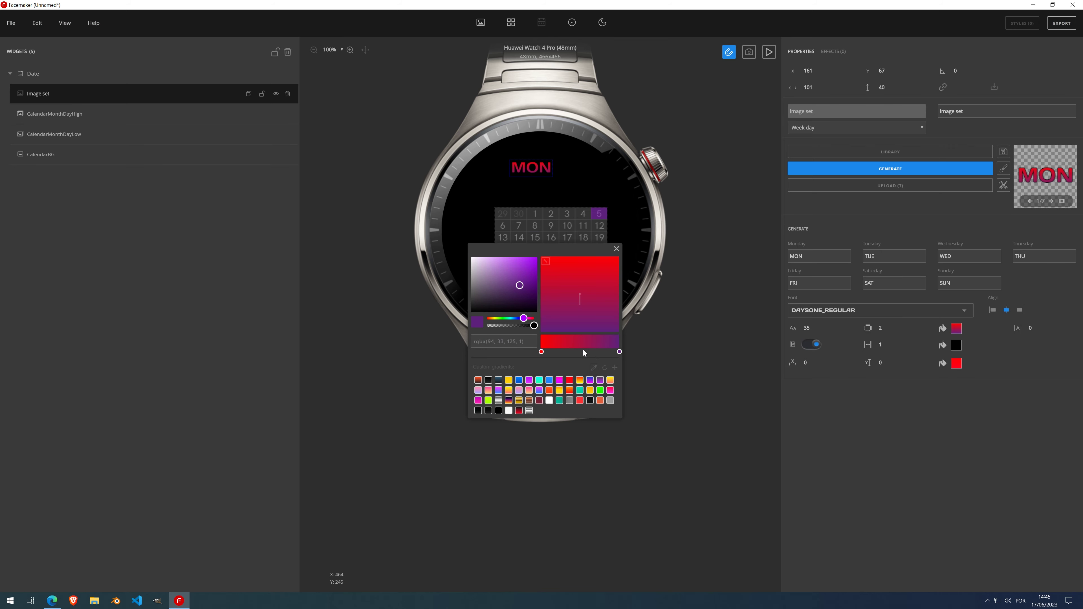
left_click(542, 351)
left_click(594, 368)
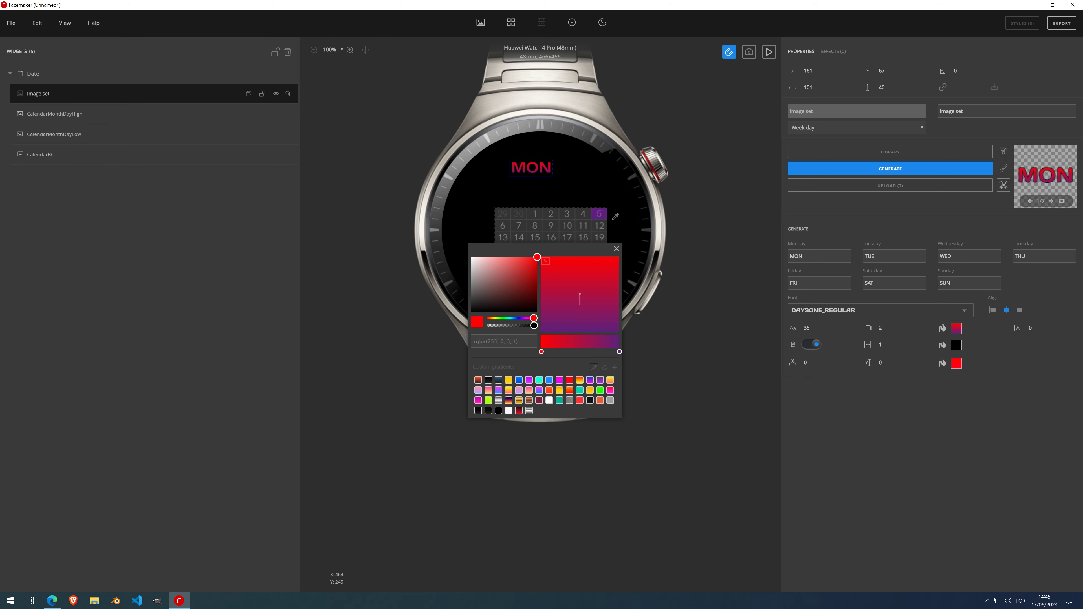
left_click(600, 212)
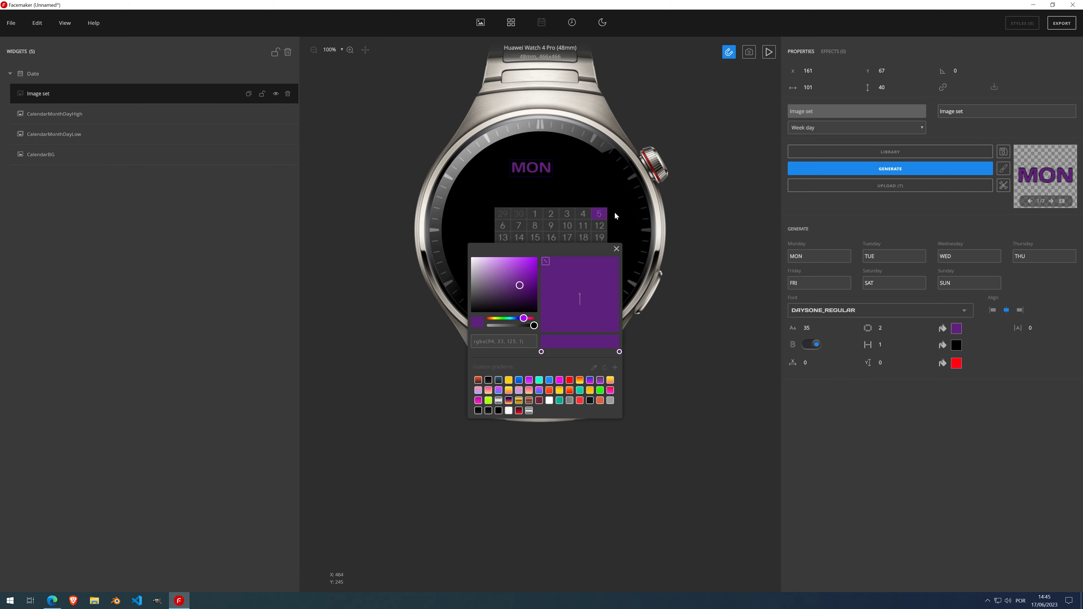
left_click(617, 249)
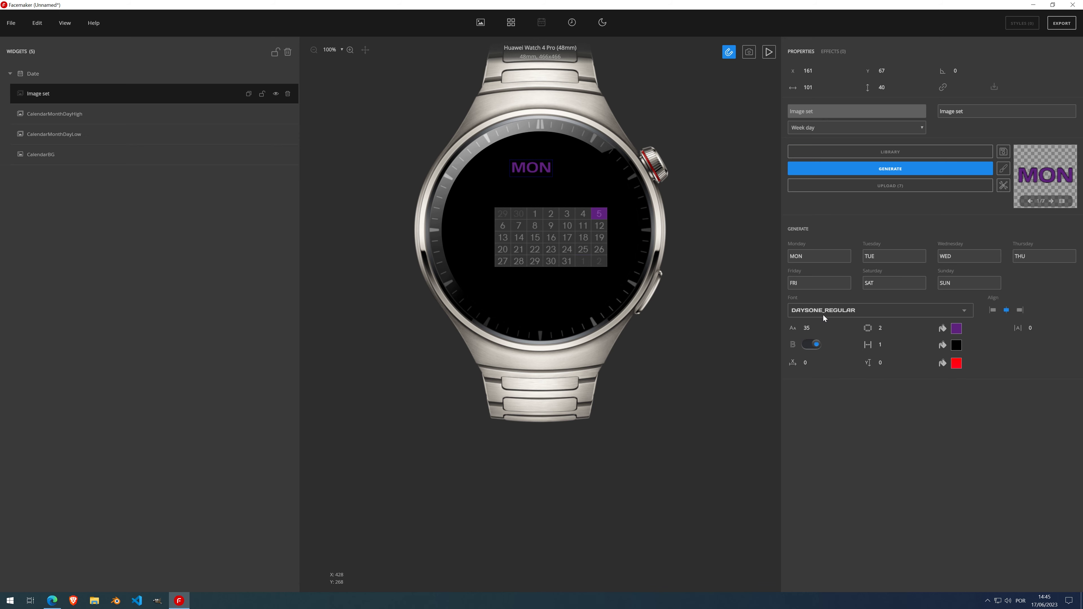
- Set the weekday text size to 21 and abbreviate the Monday to Sunday labels to M, T, W, T, F, S and S
scroll(817, 332, "down", 13)
scroll(818, 333, "down", 1)
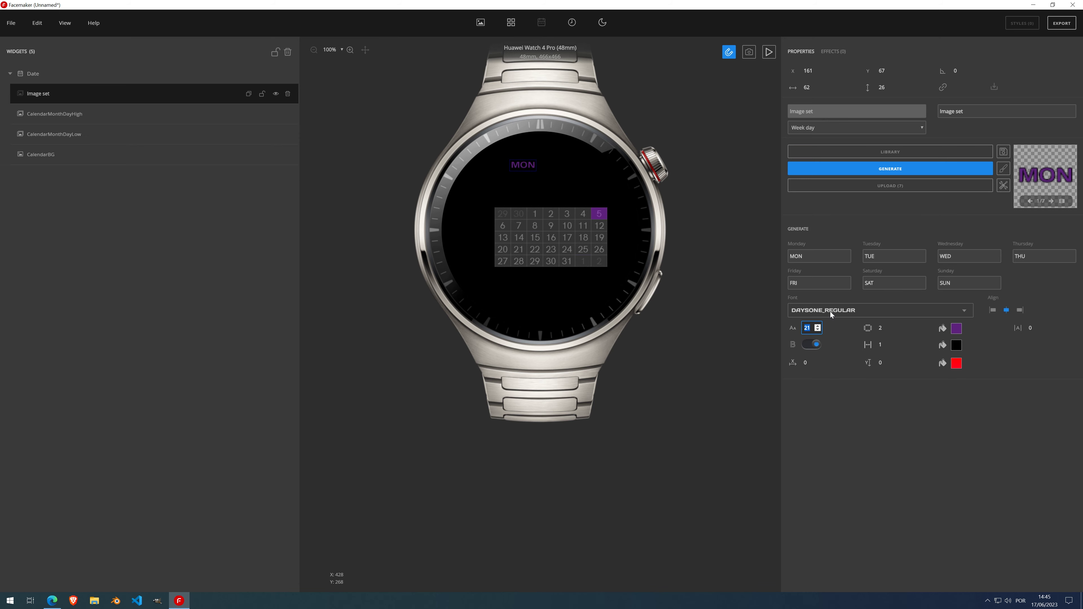
left_click(819, 260)
type("M")
key("Tab")
type("T")
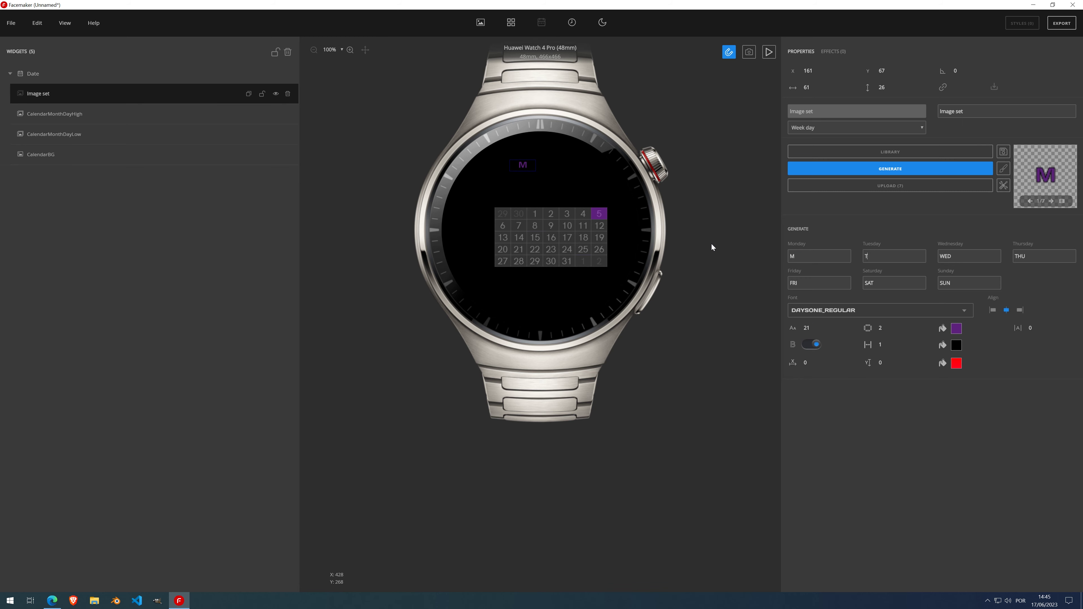
key("Tab")
type("W")
key("Tab")
type("T")
key("Tab")
type("F")
key("Tab")
type("S")
key("Tab")
type("S")
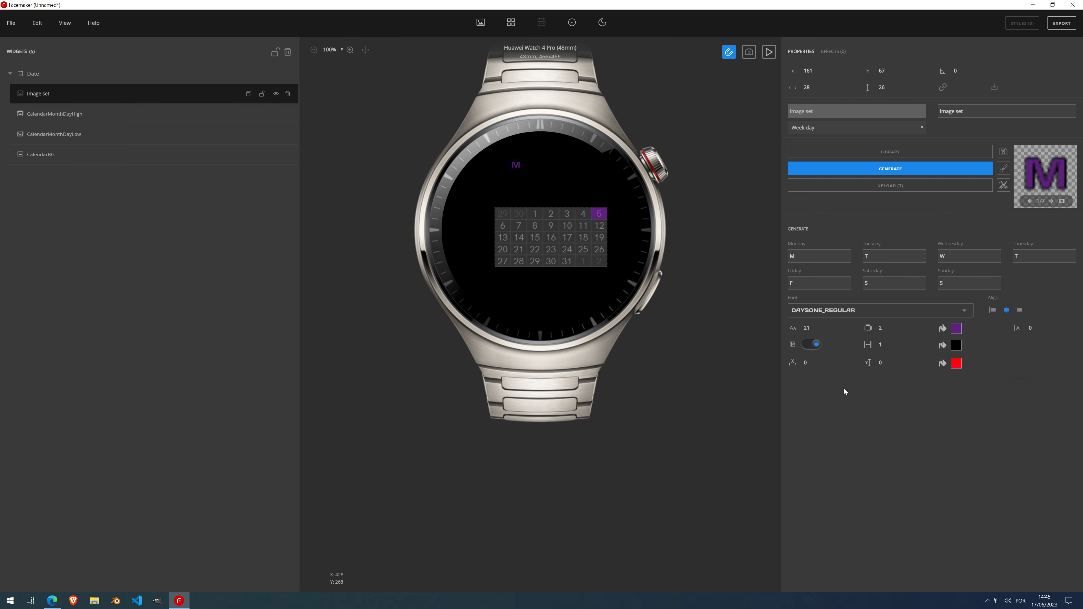
- Lay out the weekday letters in a row with a spacing of 34 and place it directly above the calendar at about X 125, Y 158
left_click(815, 361)
type("6")
scroll(820, 363, "up", 20)
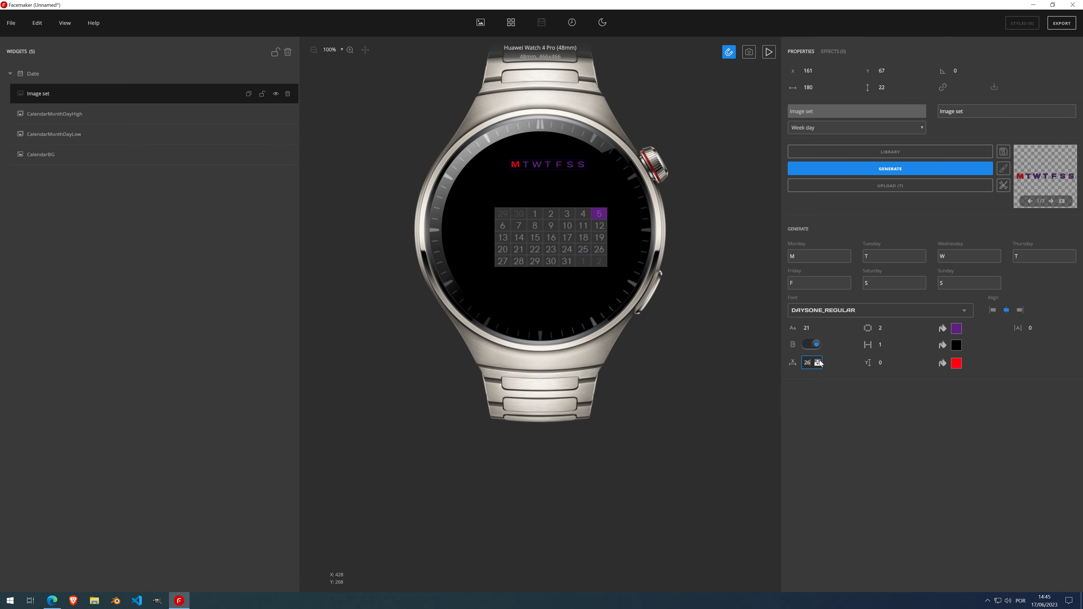
left_click_drag(564, 171, 549, 210)
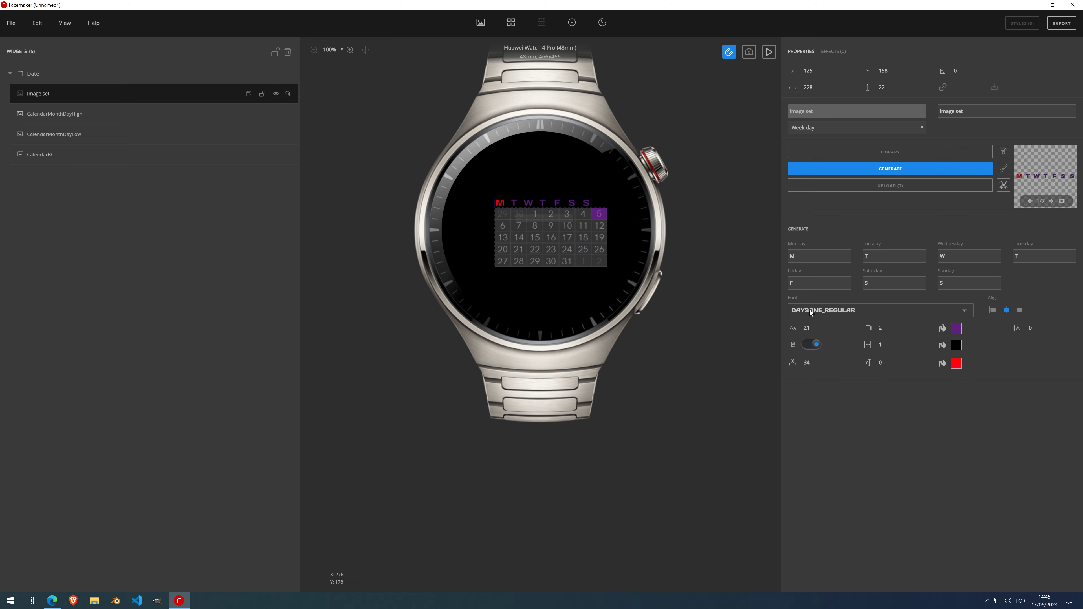
- Align the weekday letters with the calendar columns by setting the X position to 130 and the letter spacing to 38
left_click(815, 71)
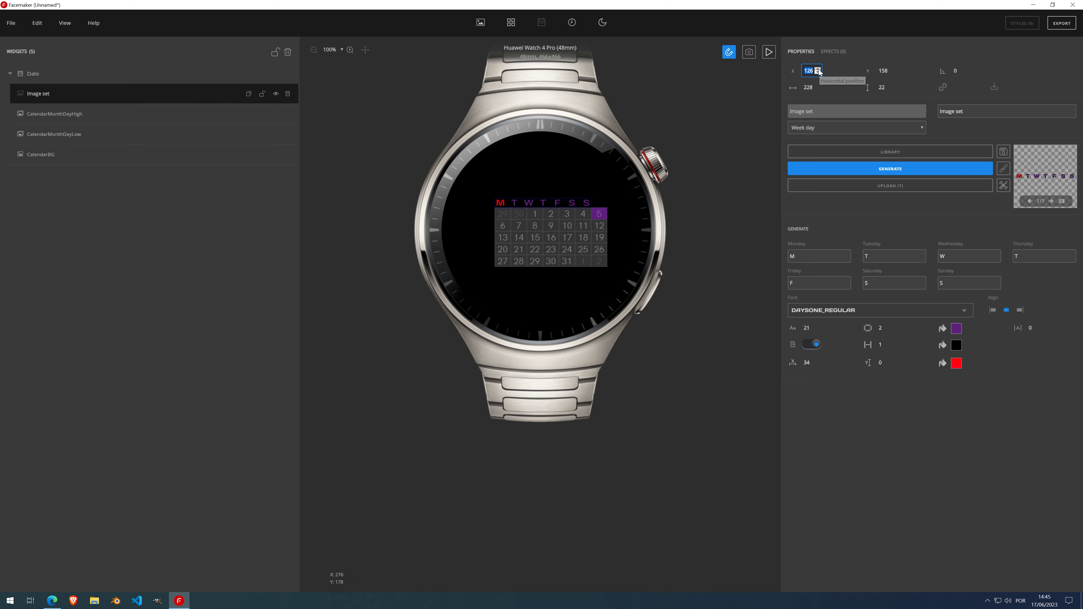
scroll(819, 70, "up", 4)
scroll(819, 70, "up", 1)
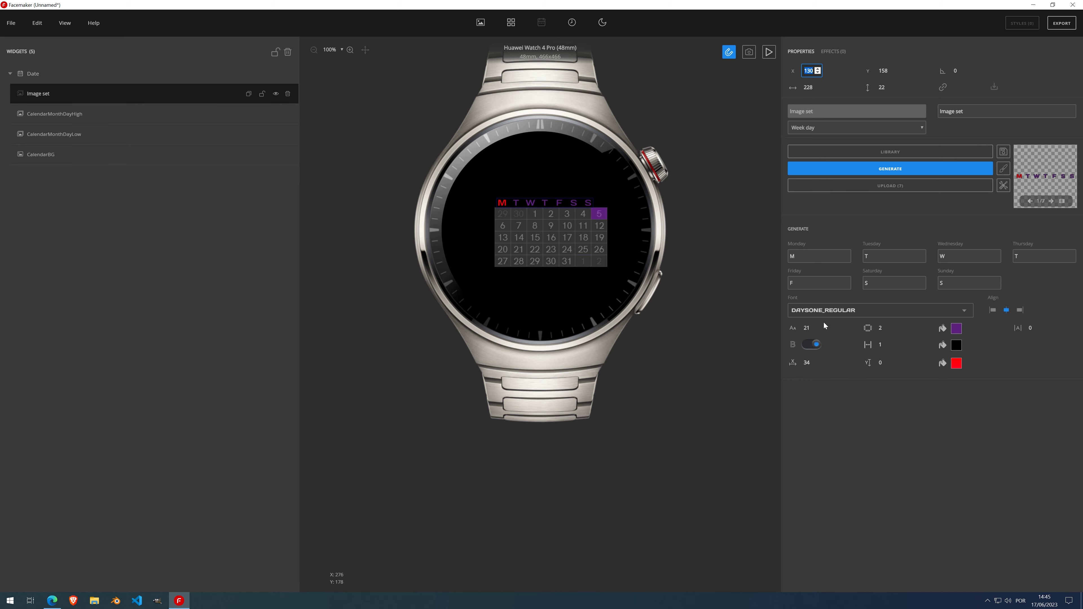
left_click(818, 363)
scroll(818, 363, "up", 2)
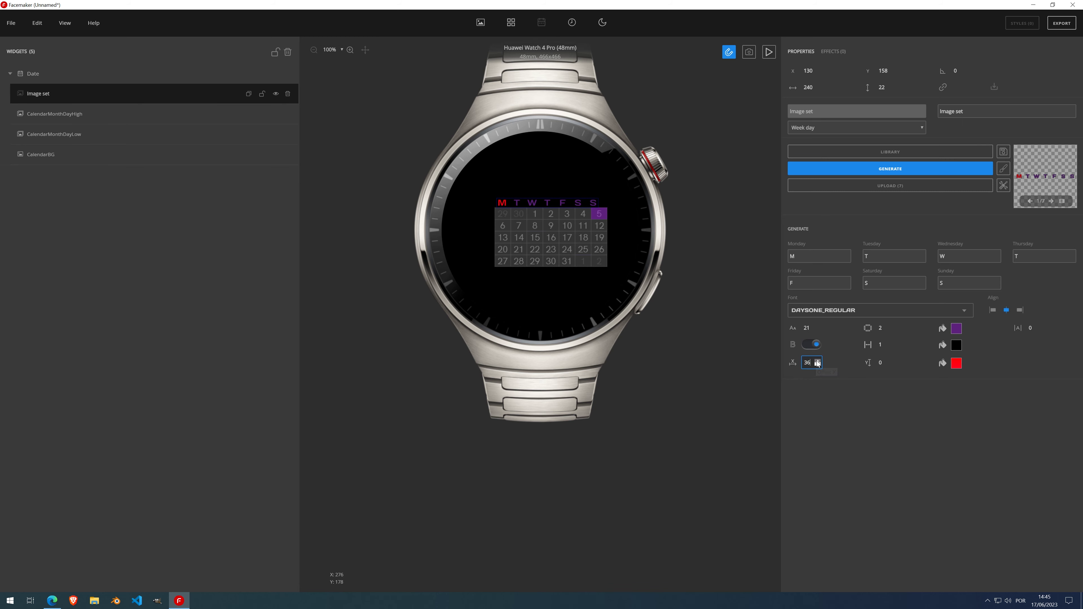
scroll(818, 363, "up", 3)
scroll(818, 363, "down", 1)
- Change the highlight color of the current weekday letter to white, then to the gray preset
left_click(956, 363)
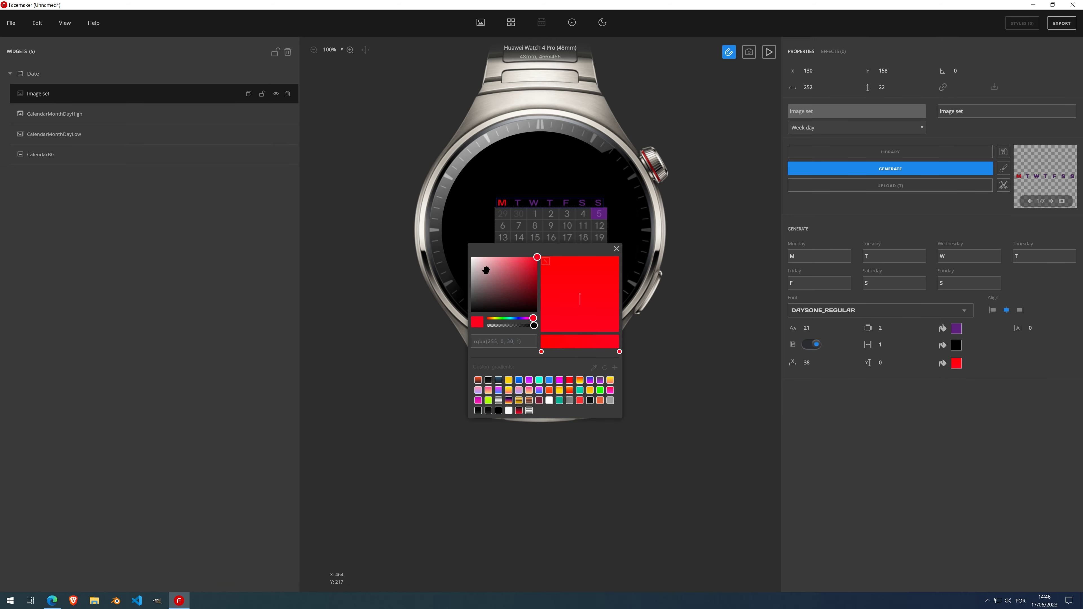
left_click(549, 401)
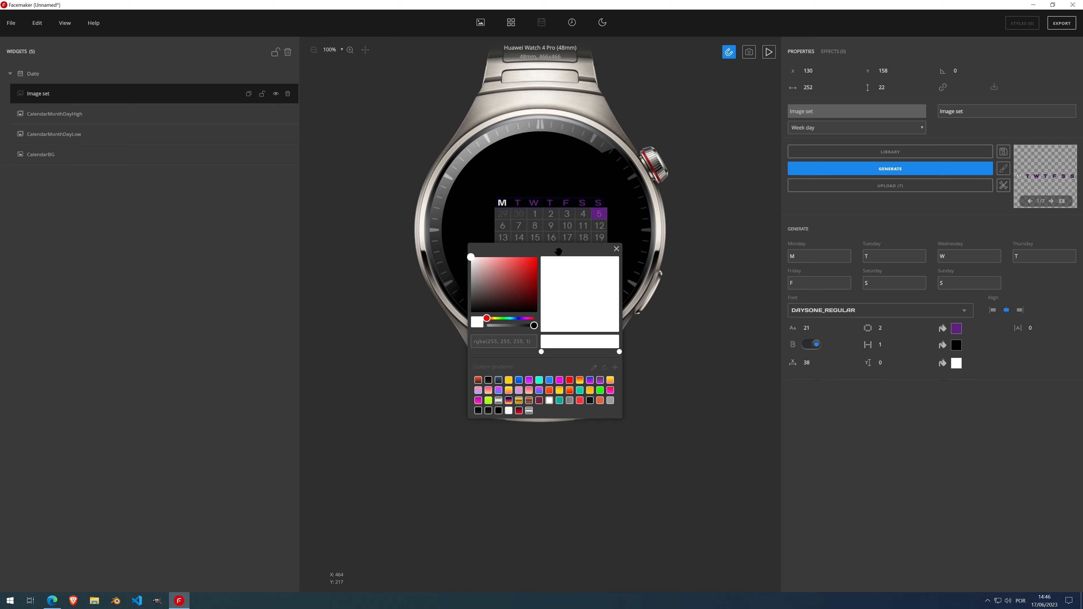
left_click_drag(558, 251, 272, 273)
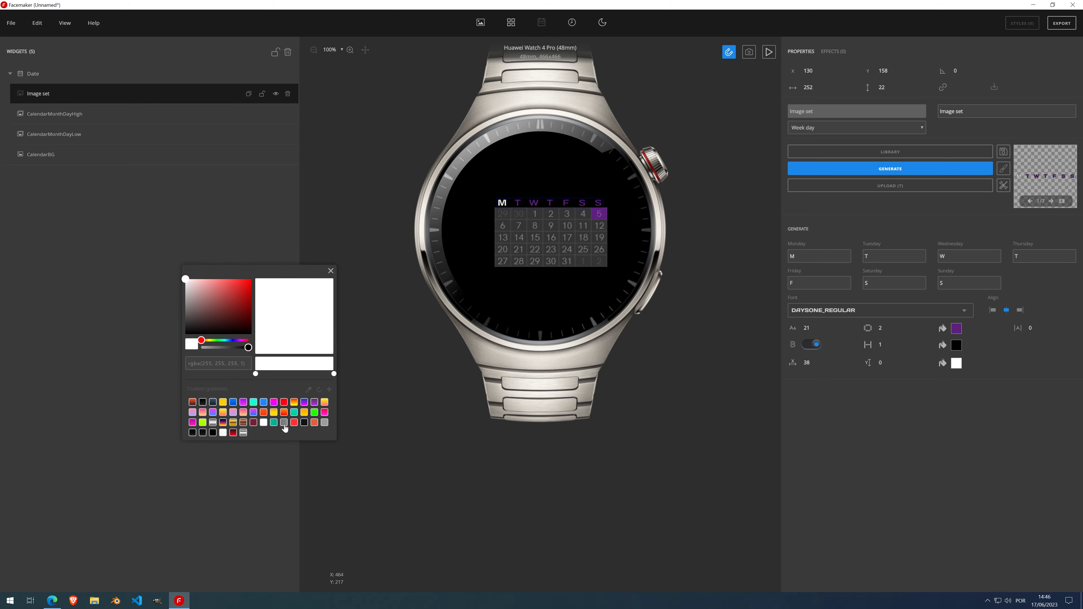
left_click(284, 424)
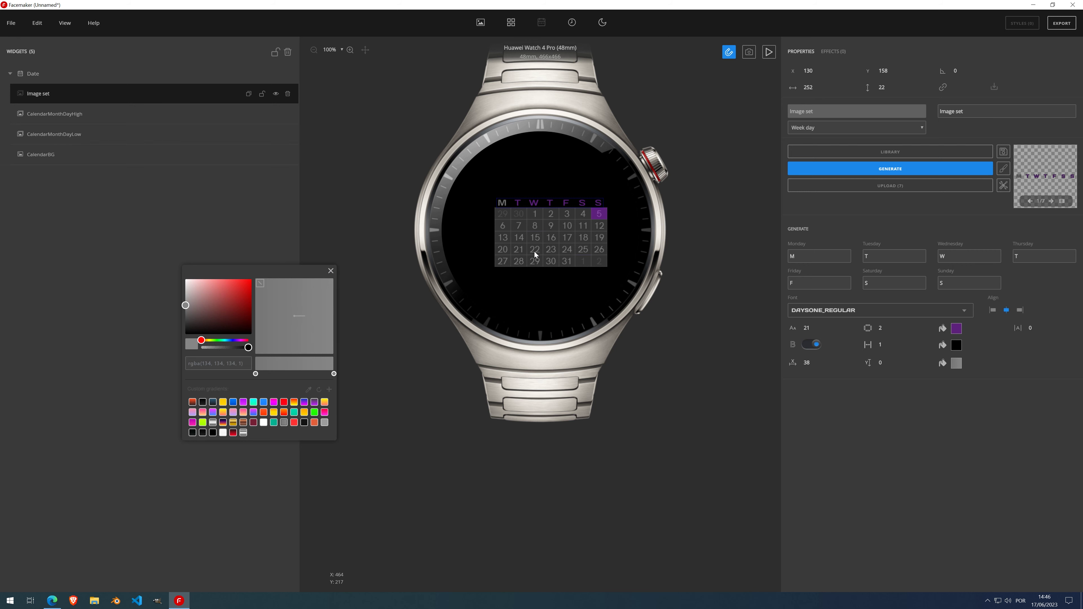
left_click(331, 272)
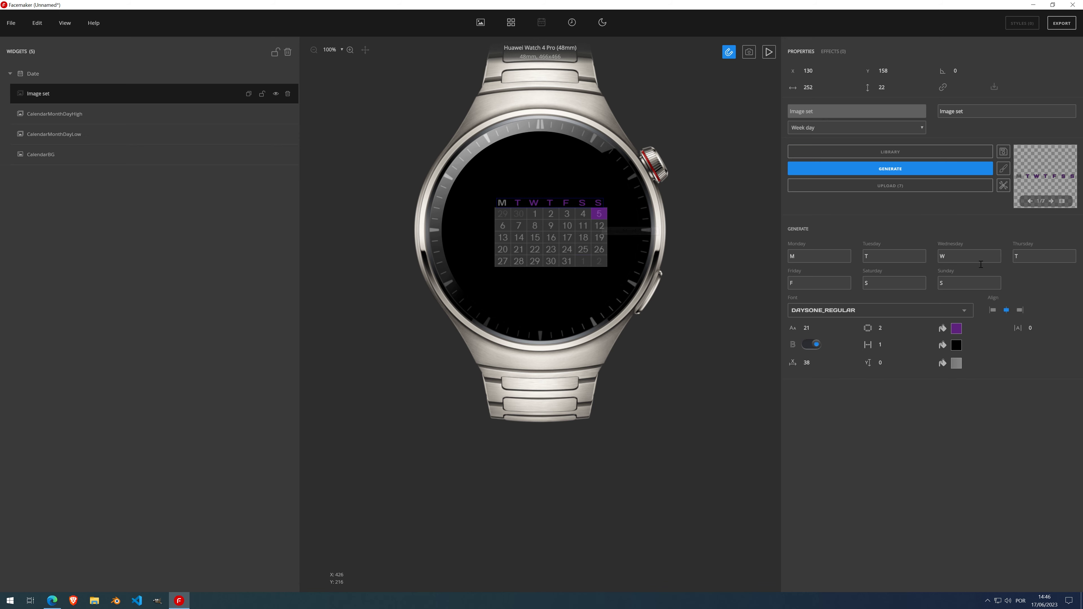
- Set the weekday row's Y position to 154, close the text generator and preview the watch face
left_click(893, 73)
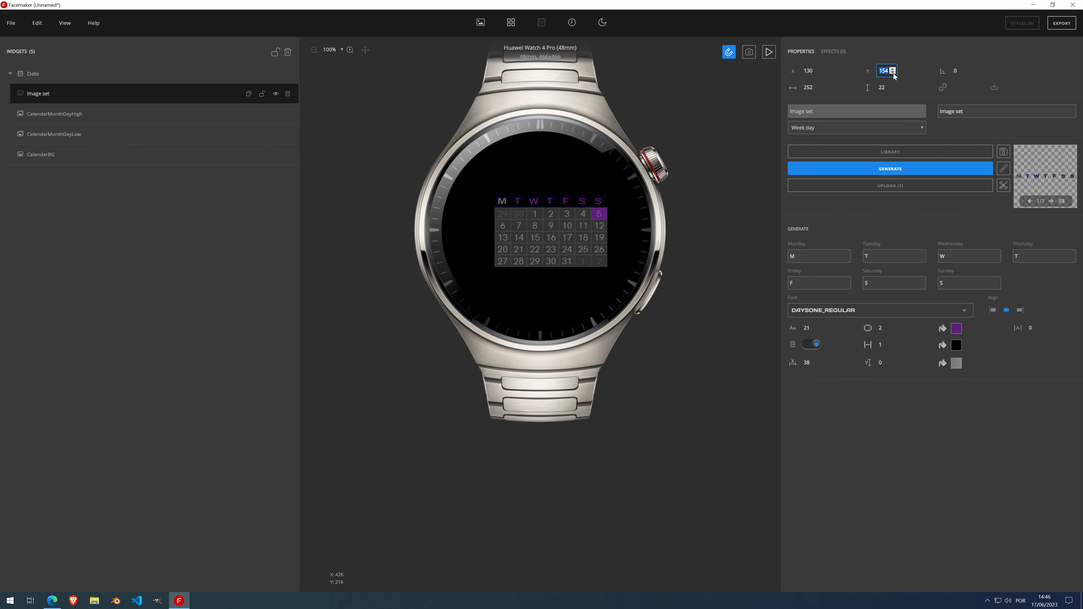
left_click(885, 175)
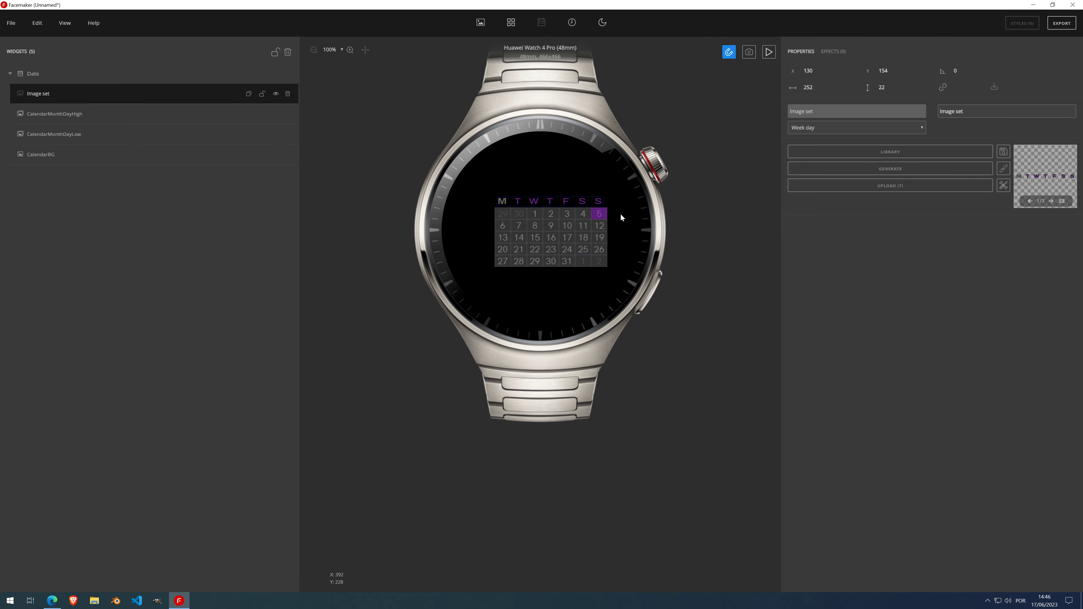
left_click(768, 53)
left_click(769, 52)
- Regenerate the weekday text with zero spacing and full names MONDAY, TUESDAY and WEDNESDAY, and center it above the calendar at about X 177, Y 154
left_click(908, 173)
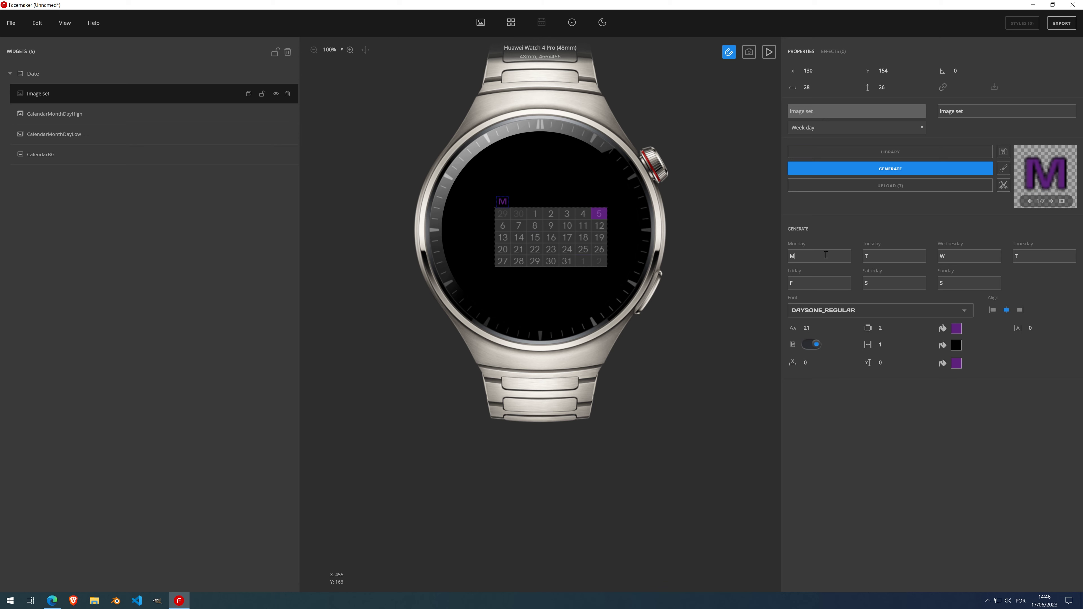
type("ONDAY")
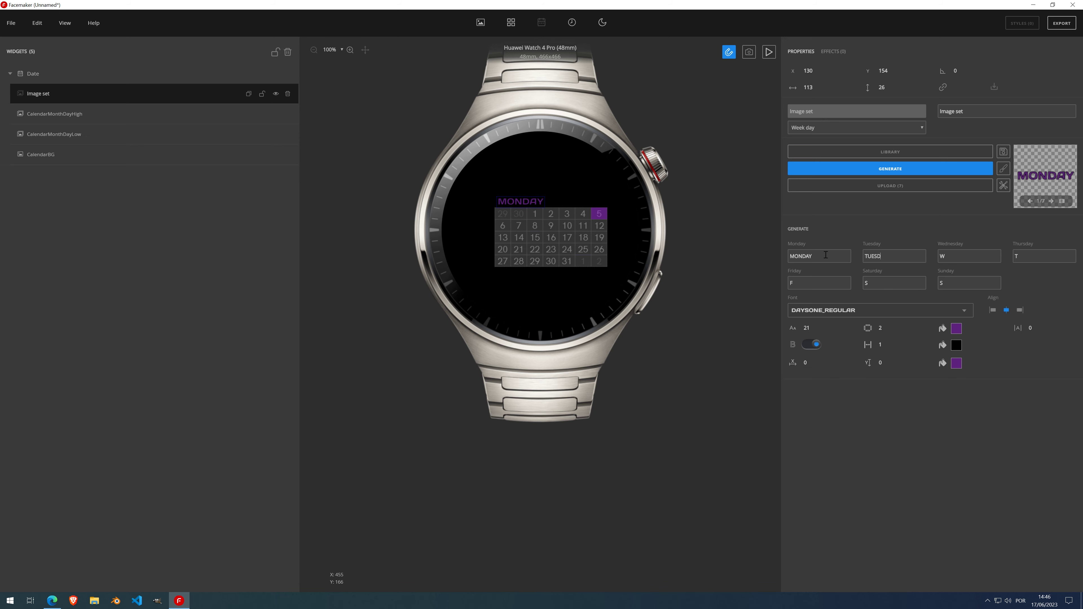
type("AYSDAY")
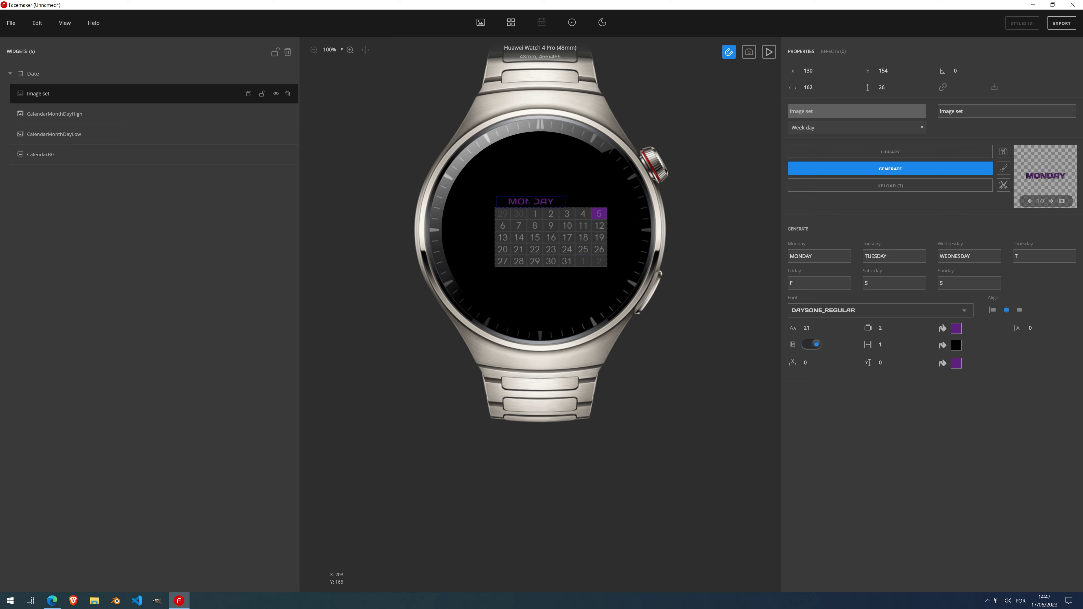
left_click_drag(530, 202, 551, 207)
- Set the Saturday label to SATURDAY and preview the weekday on the watch face
type("SATURDAY")
left_click(770, 52)
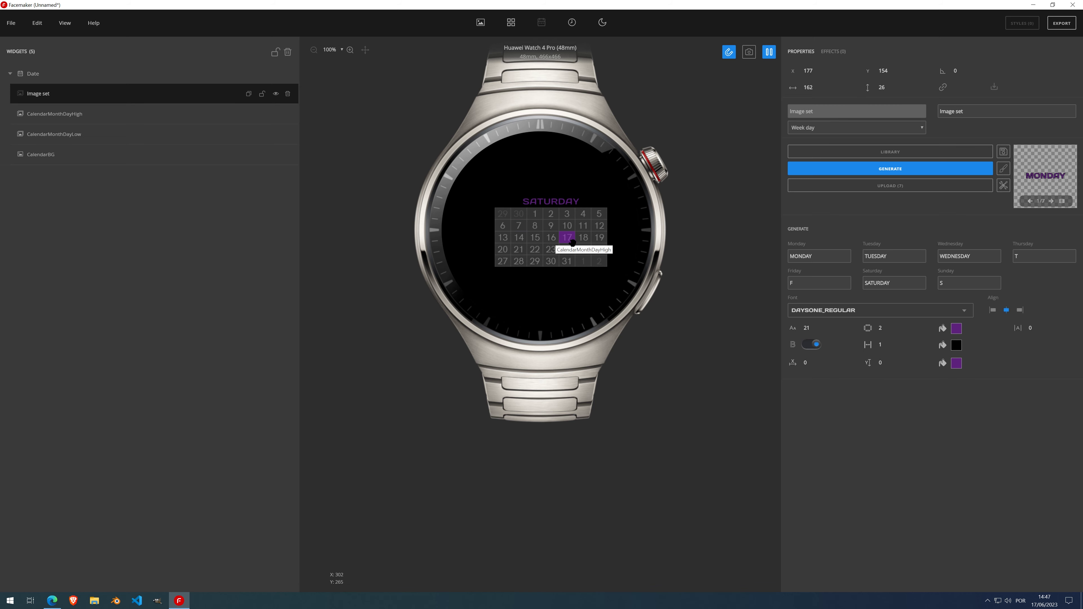
left_click(769, 52)
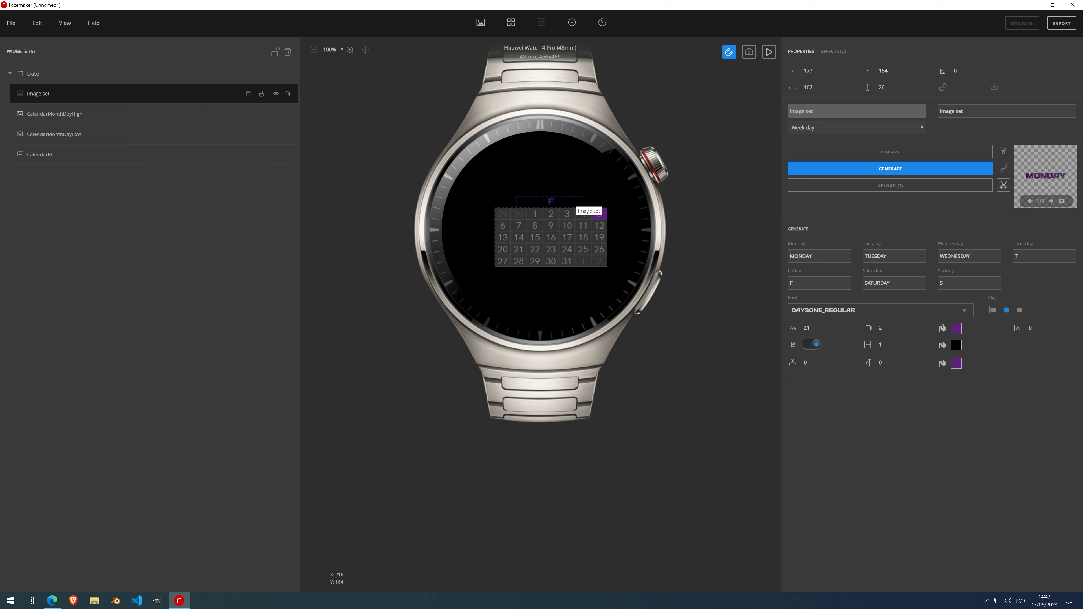
- Complete the remaining weekday labels with the full names FRIDAY, THURSDAY and SUNDAY
left_click(821, 281)
type("RIDAY")
left_click(1029, 258)
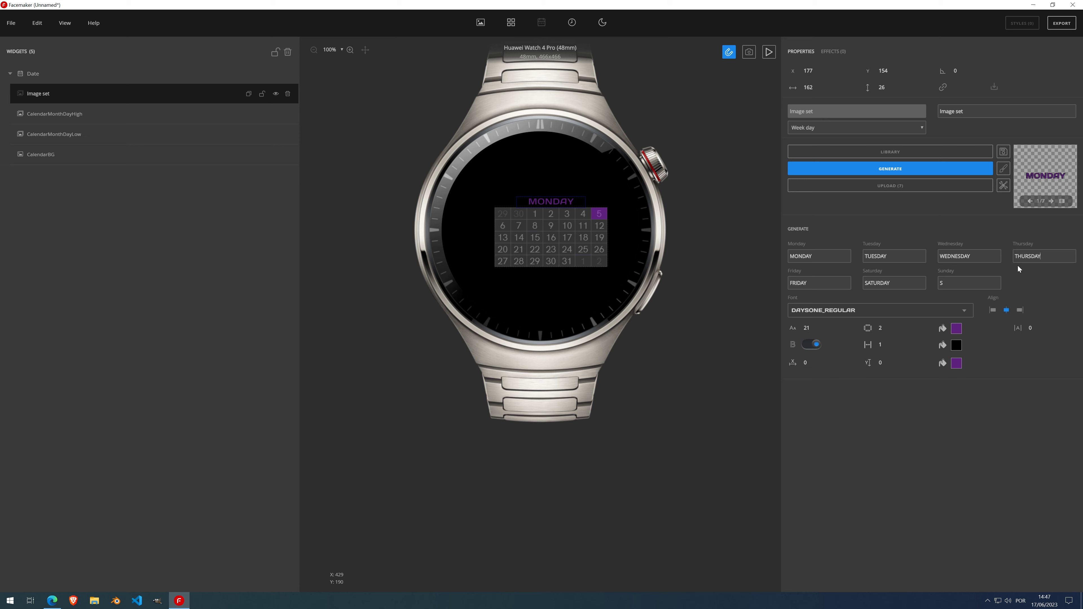
left_click(951, 285)
type("SUNDAY")
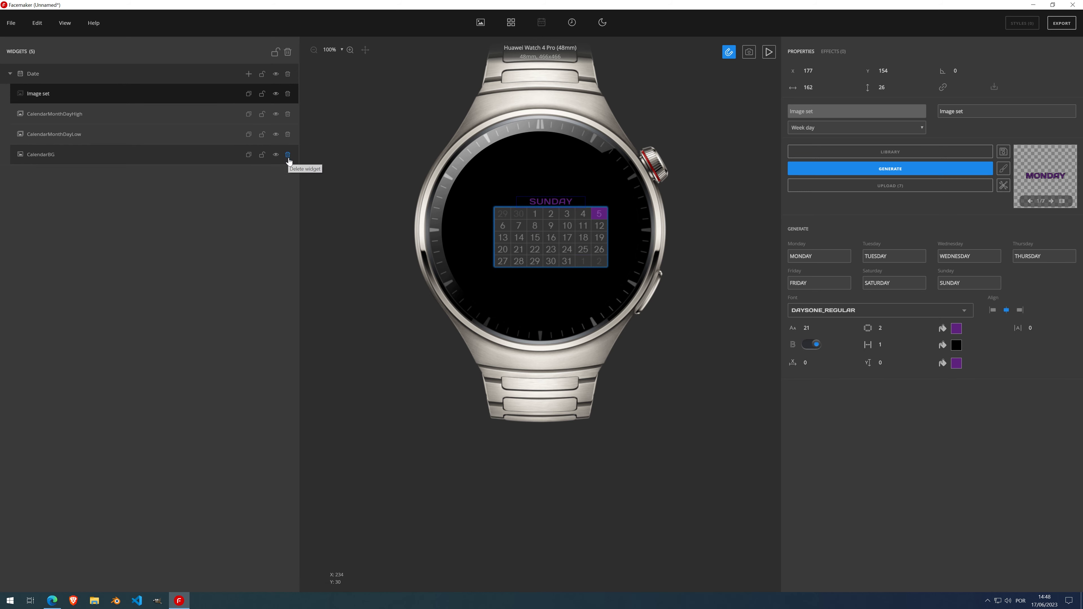
- Delete the three calendar widgets, the weekday image set and the Date group to empty the watch face
left_click(288, 154)
left_click(288, 135)
left_click(288, 114)
left_click(288, 93)
left_click(287, 74)
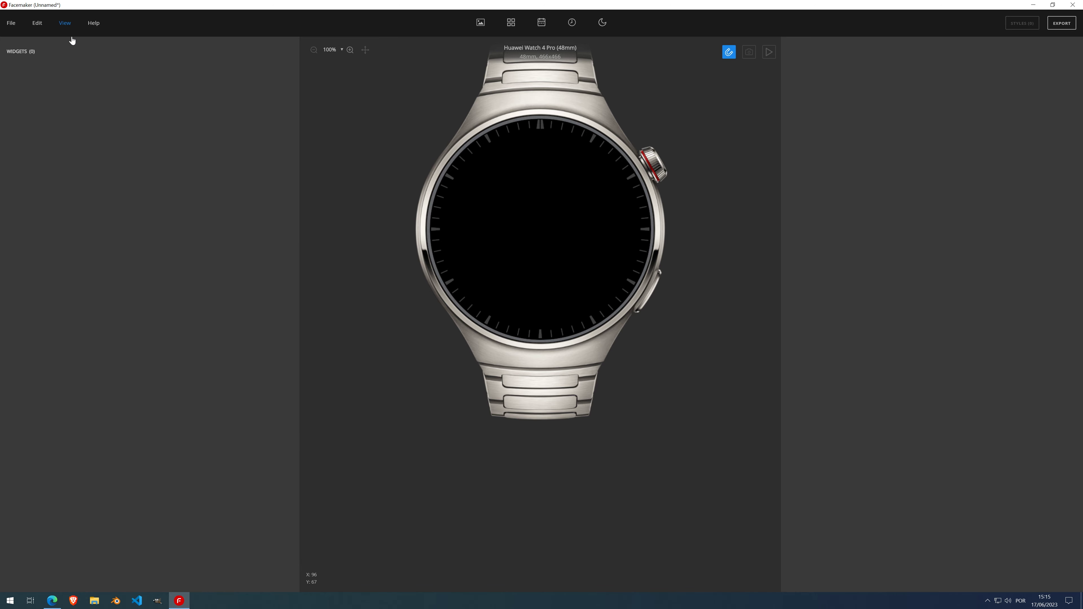
- Open the Image Set Generator tool and move its window to the side of the watch
left_click(38, 23)
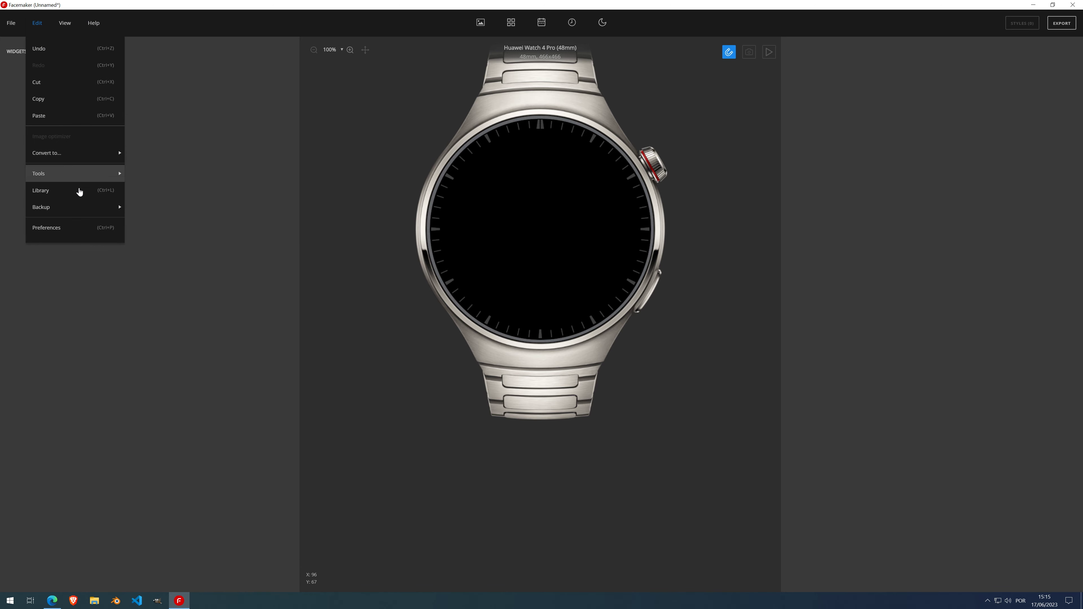
mouse_move(73, 177)
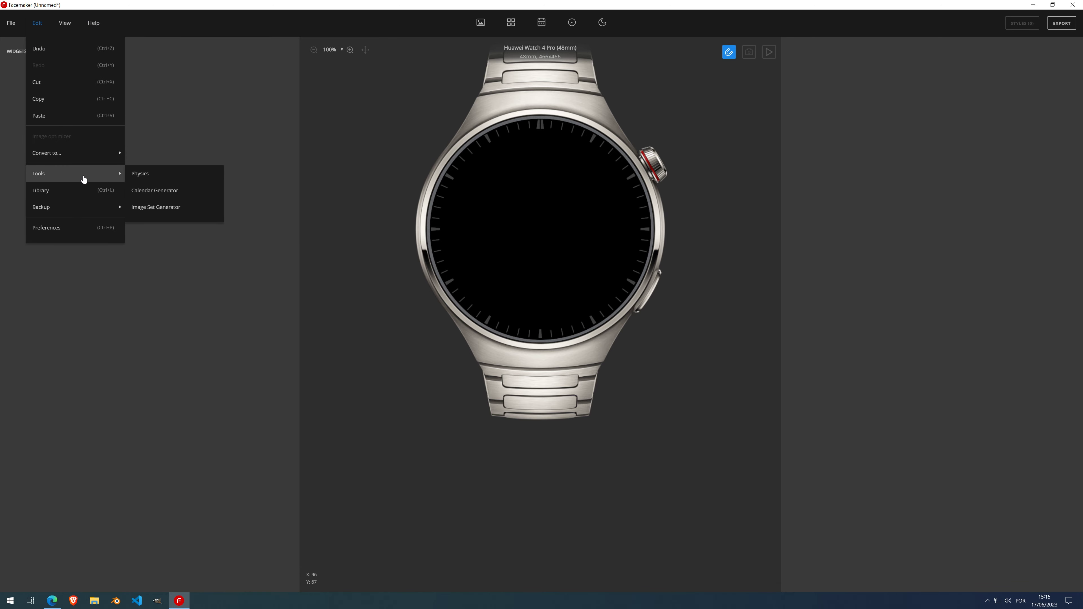
left_click(162, 211)
left_click_drag(518, 200, 247, 176)
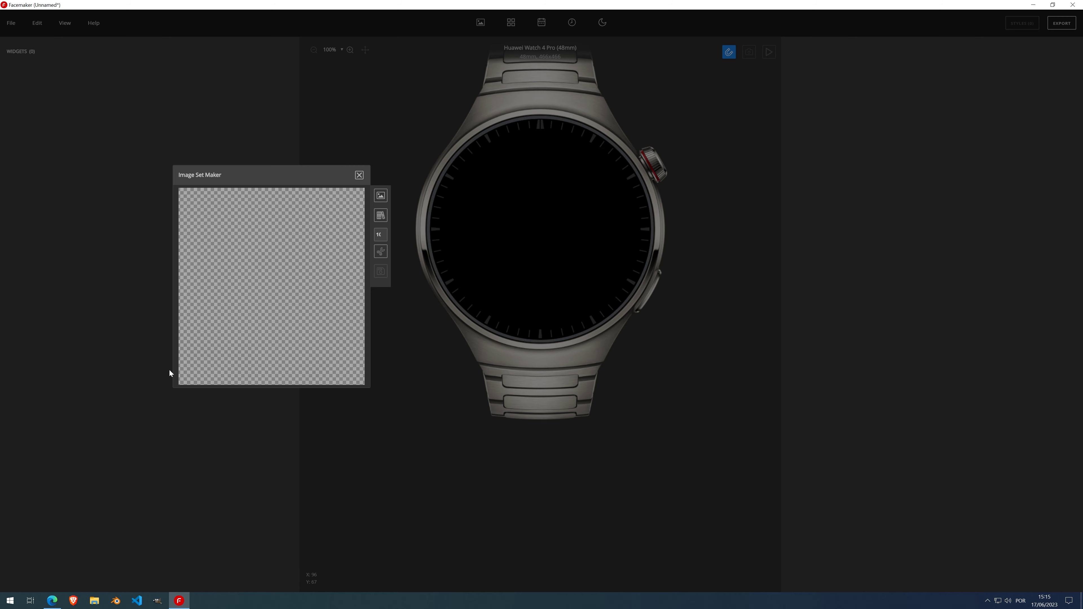
- Switch to the Edge browser and search Google for "battery image"
left_click(52, 601)
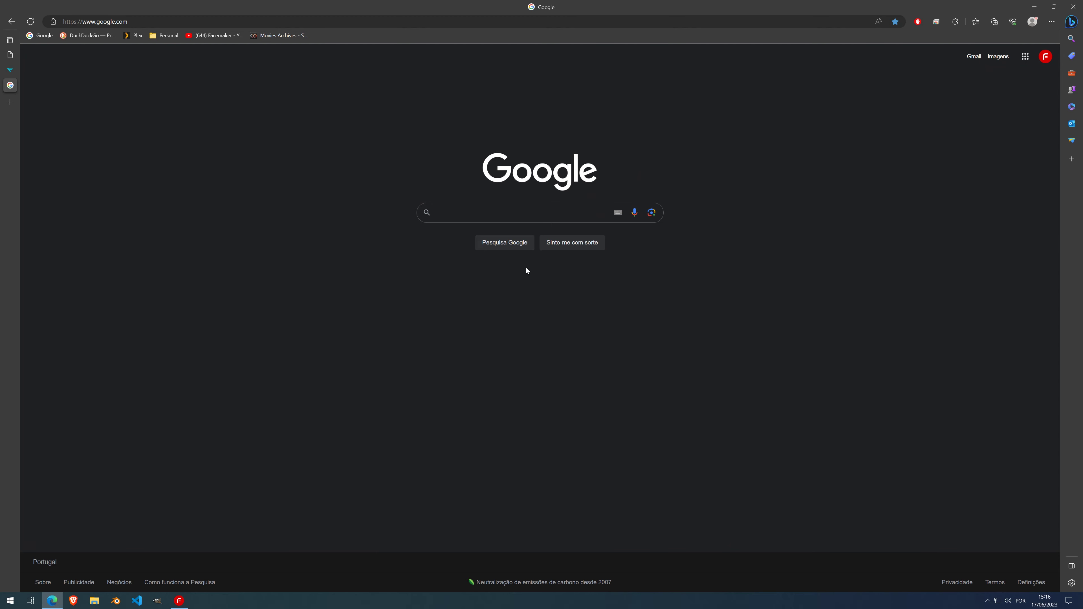
left_click(465, 213)
type("batt")
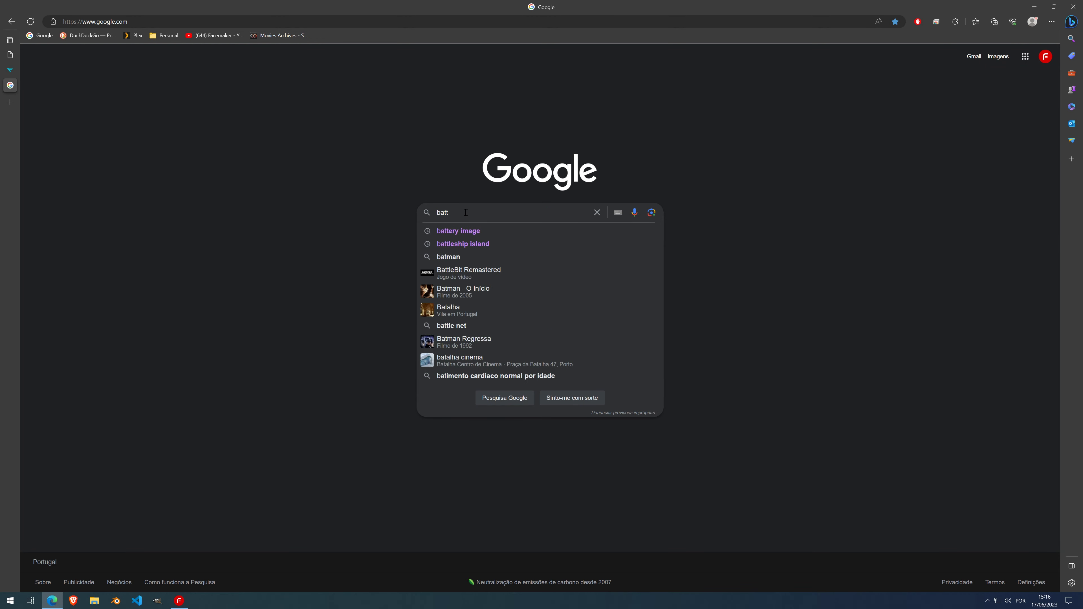
type("ery image")
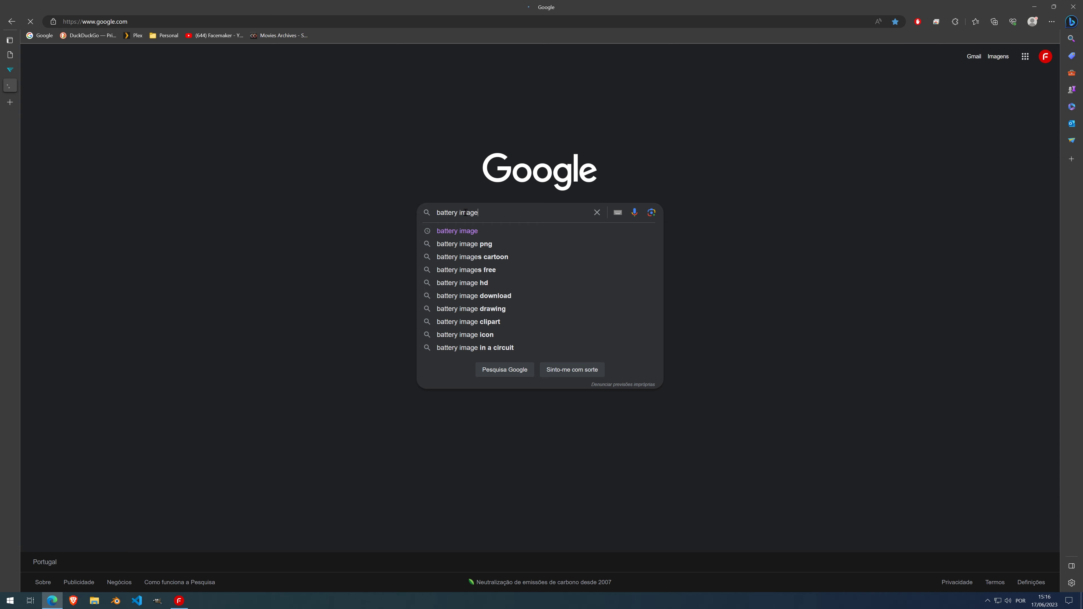
- Run the image search and save the Duracell Coppertop battery picture as a PNG in the Downloads folder
key("Return")
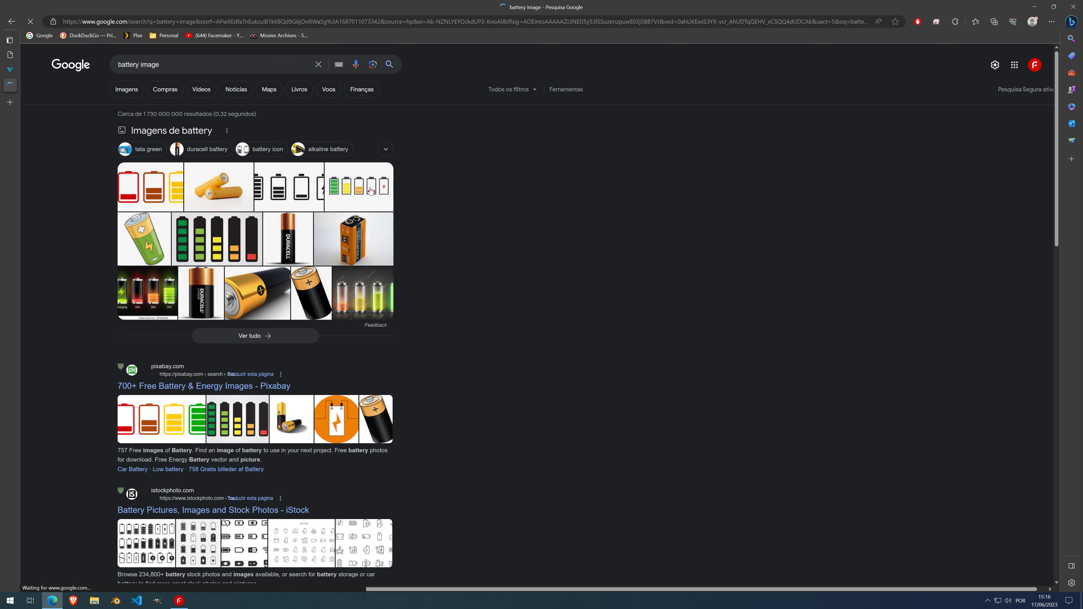
left_click(130, 90)
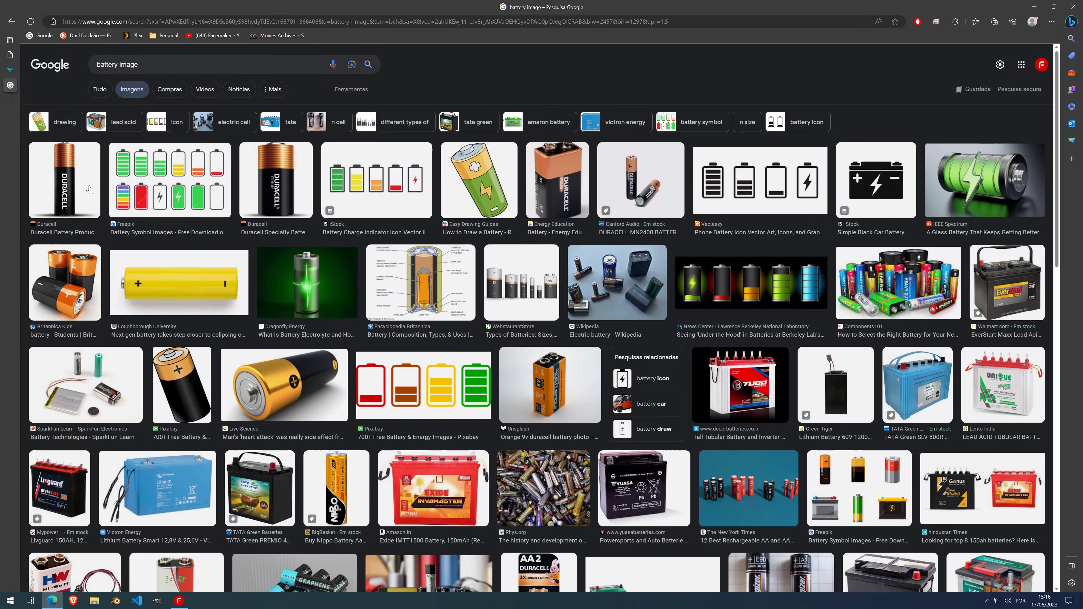
left_click(72, 191)
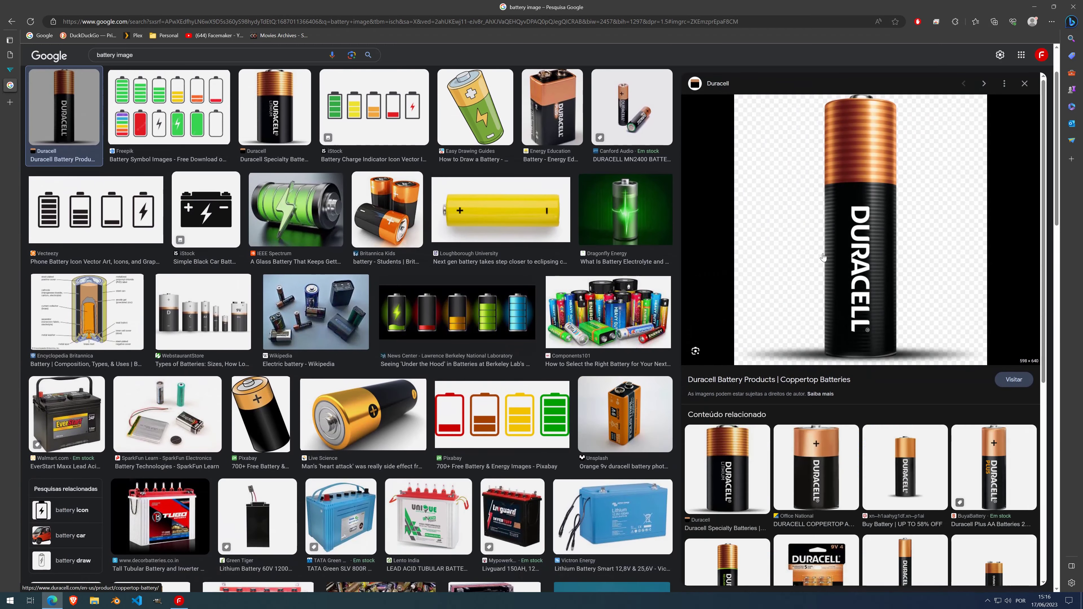
right_click(866, 182)
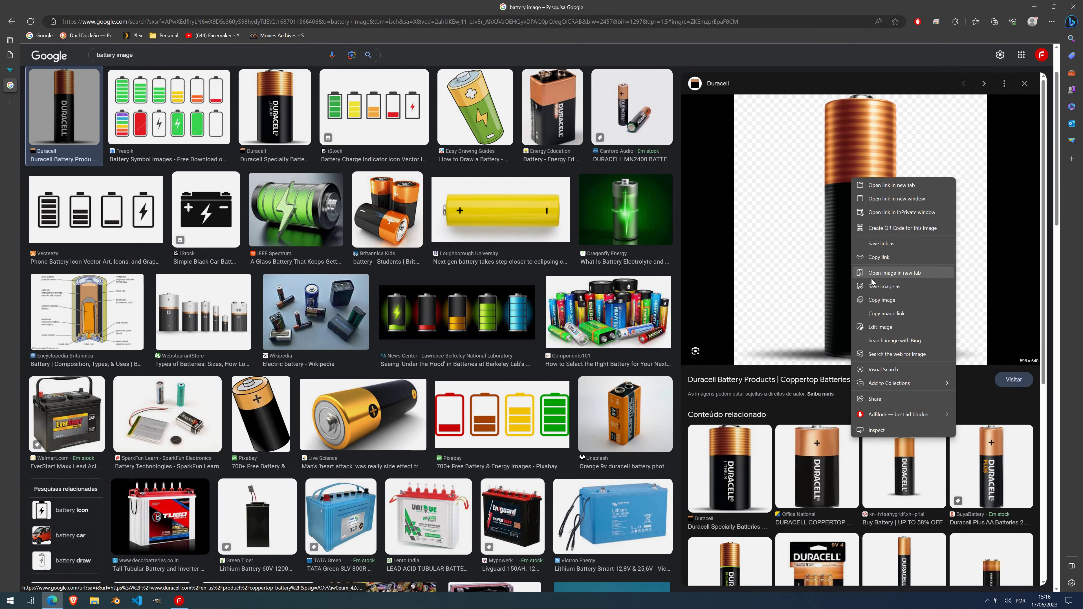
left_click(884, 287)
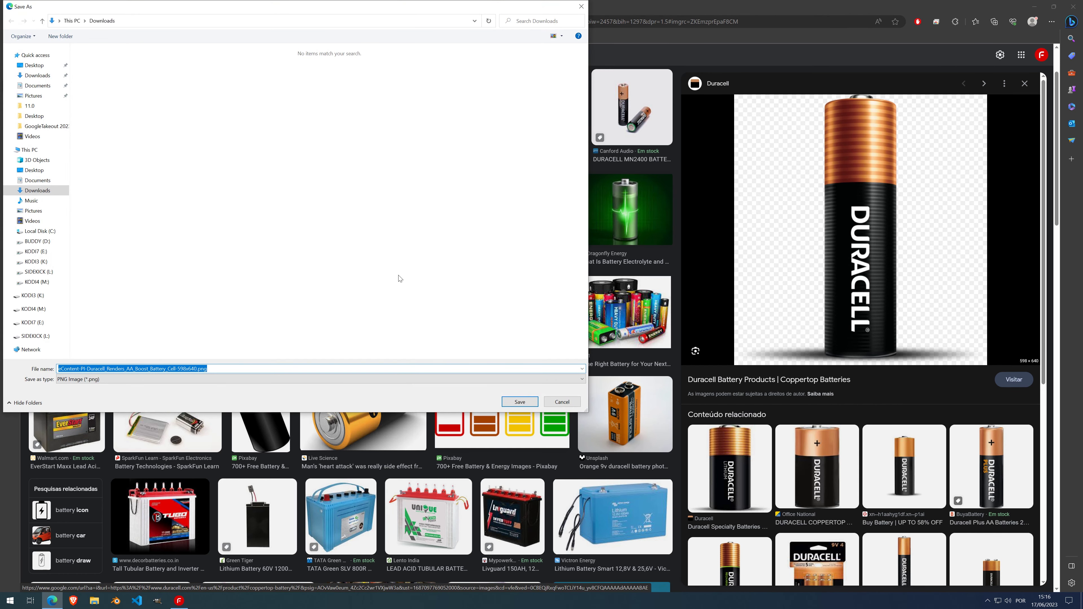
left_click(533, 404)
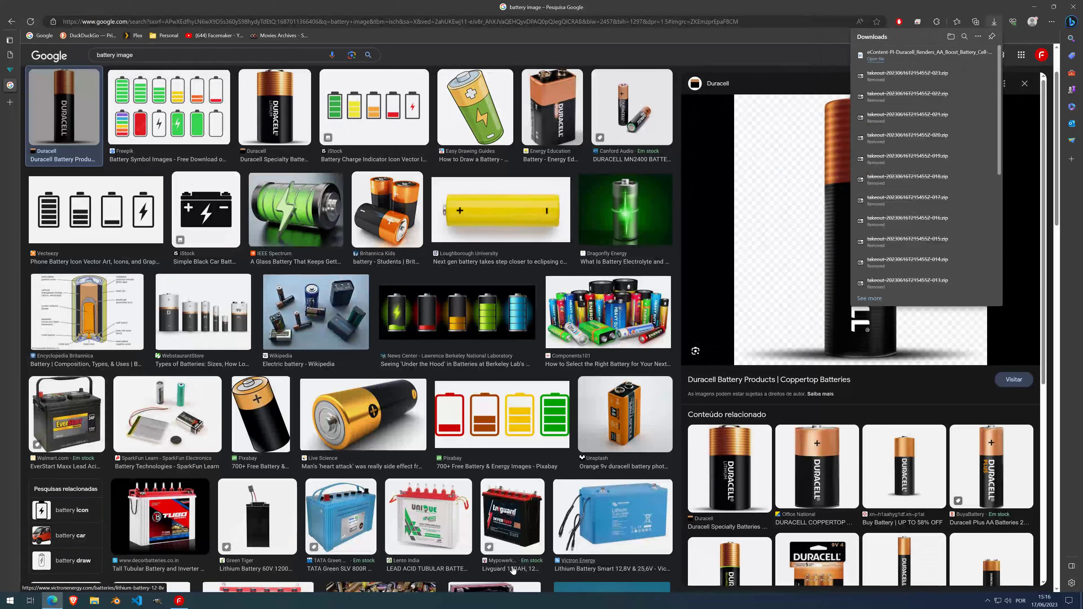
- Switch back to Facemaker and load the Duracell battery PNG from Downloads into the Image Set Maker
left_click(179, 601)
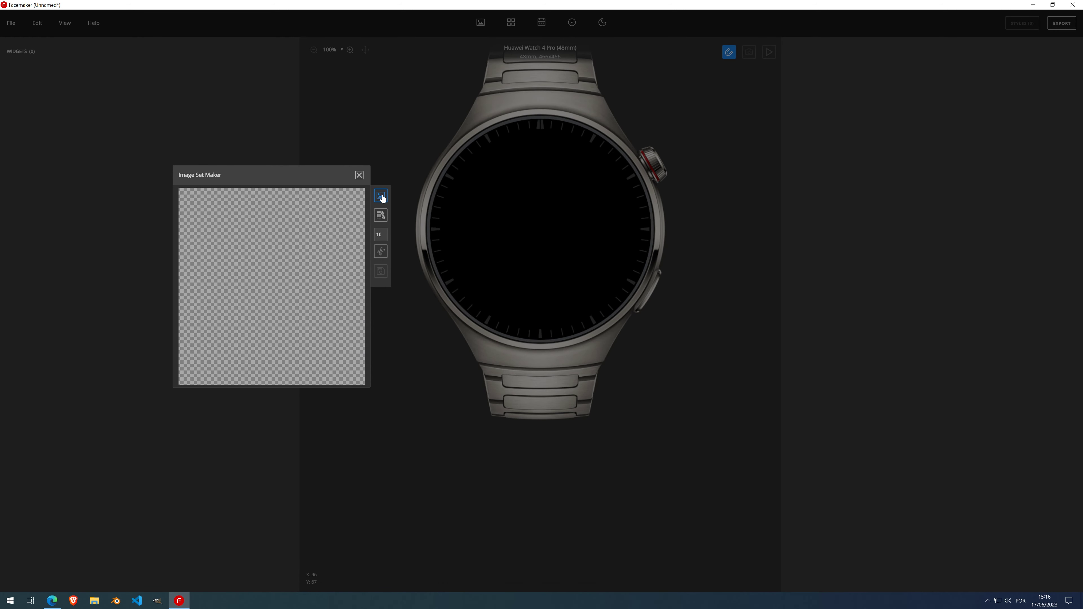
left_click(380, 215)
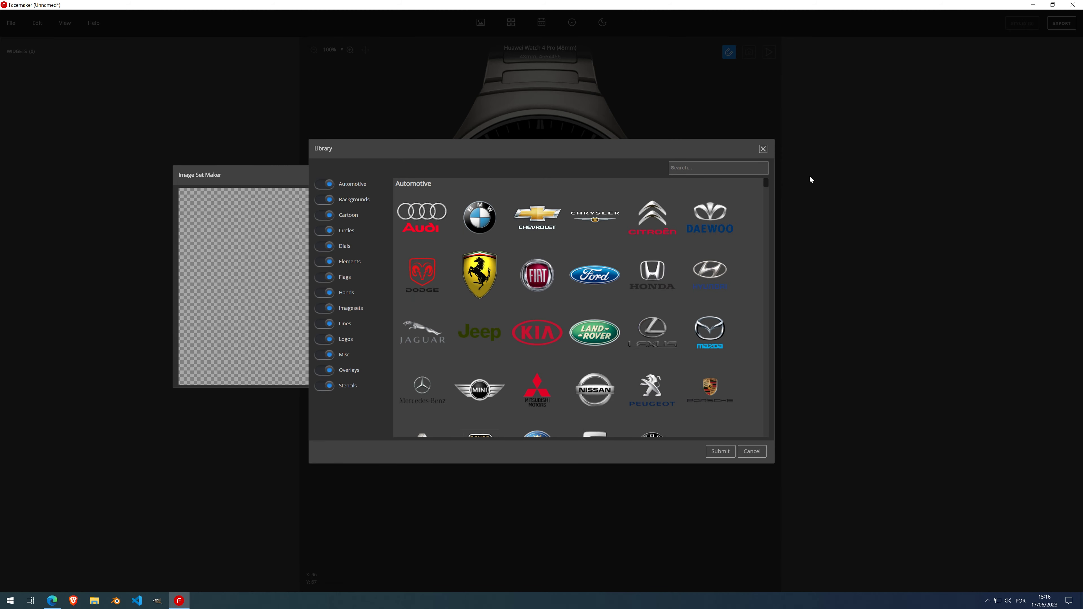
left_click(762, 149)
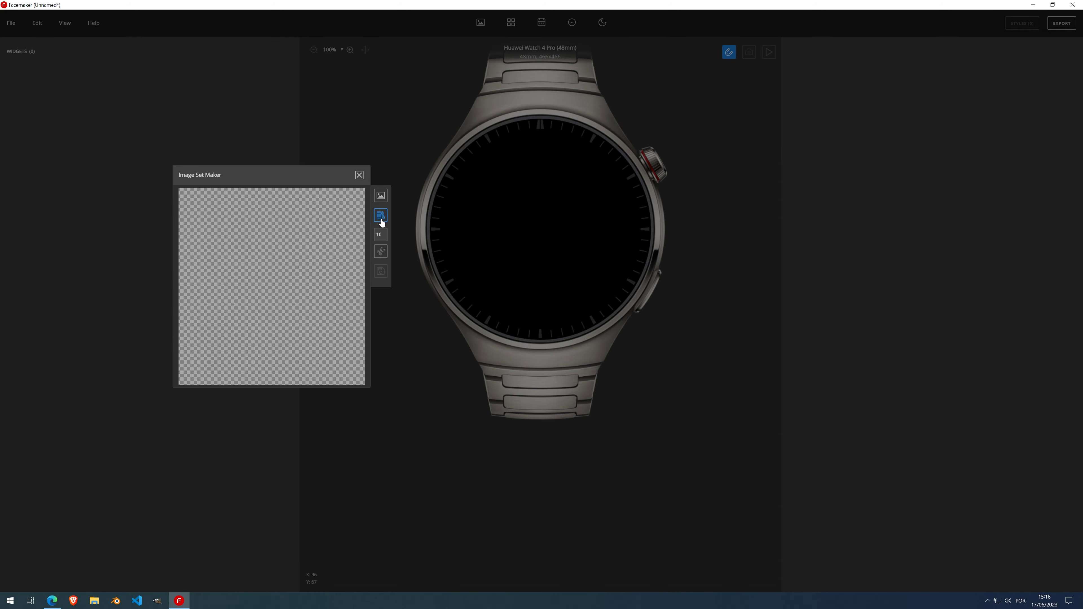
left_click(381, 195)
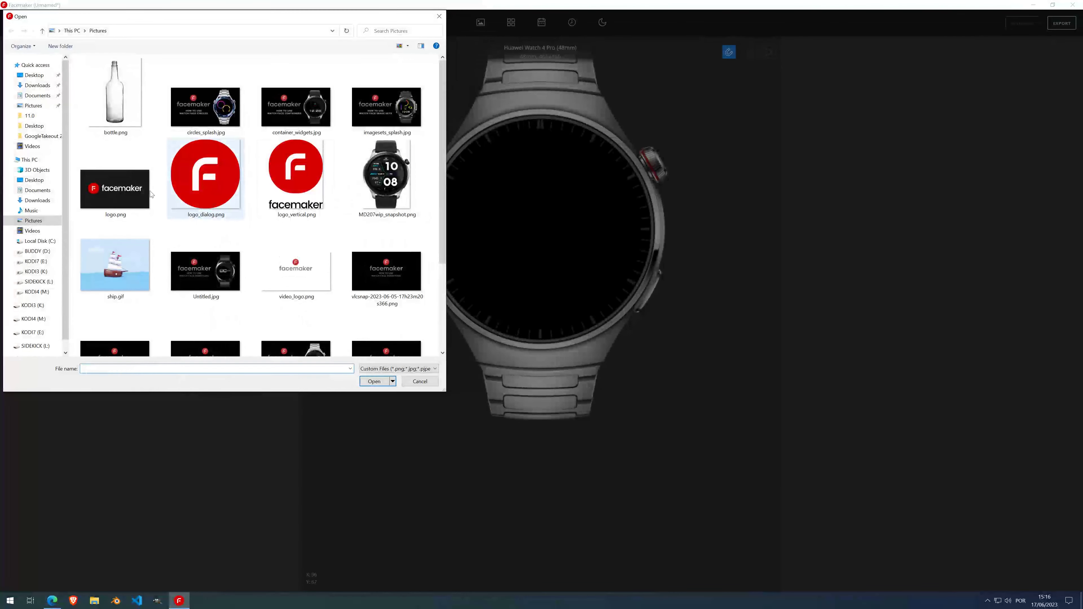
left_click(38, 200)
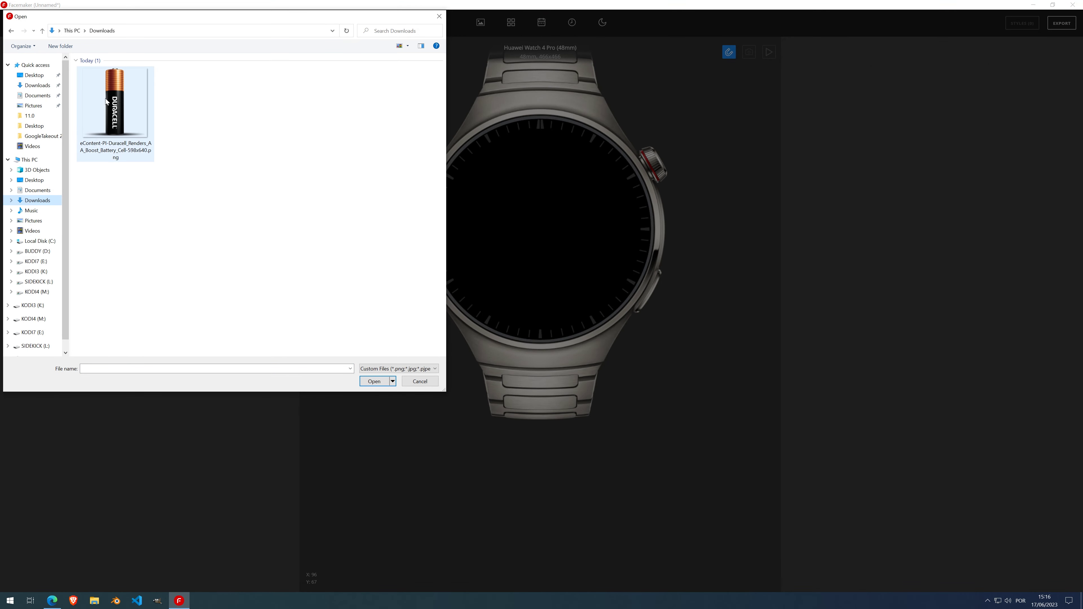
double_click(140, 93)
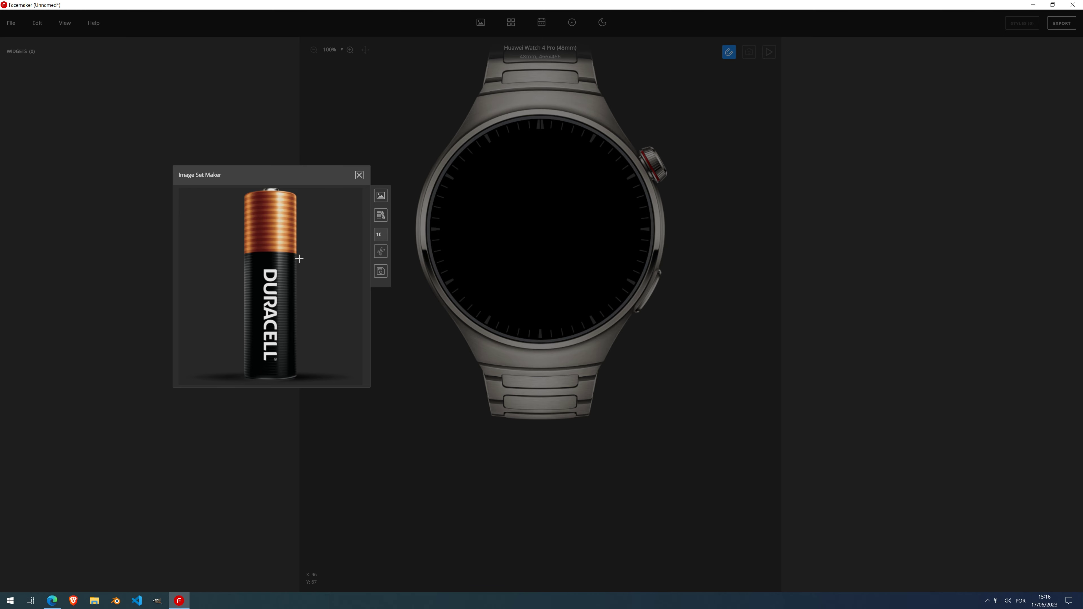
- Define a vertical slicing direction from the battery's base to its tip, generate the image set and review its frames
left_click(269, 382)
left_click(271, 188)
left_click_drag(270, 188, 269, 190)
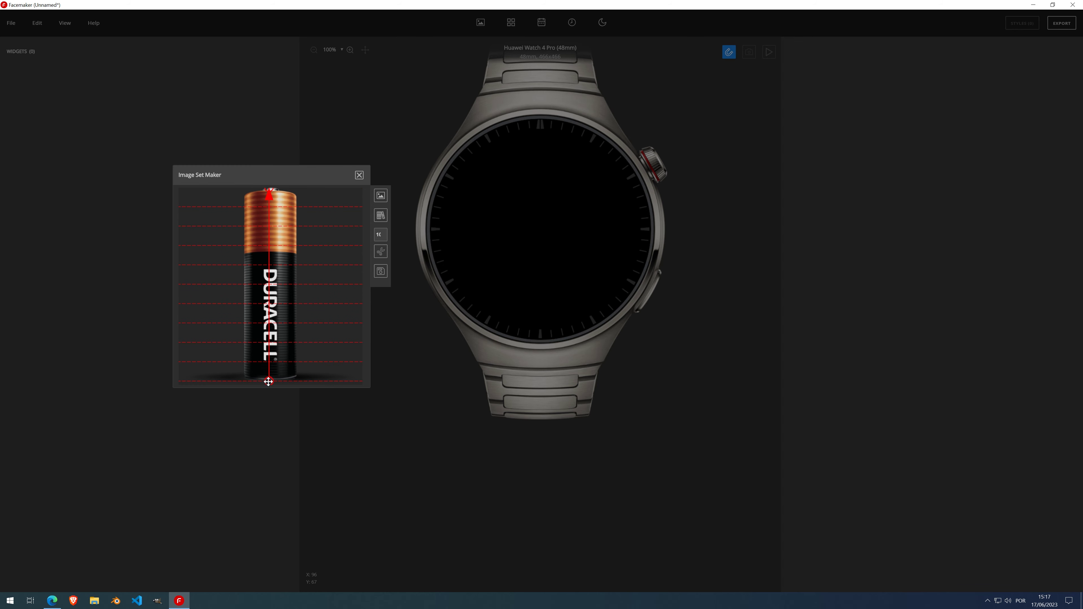
left_click_drag(268, 379, 268, 381)
left_click(381, 252)
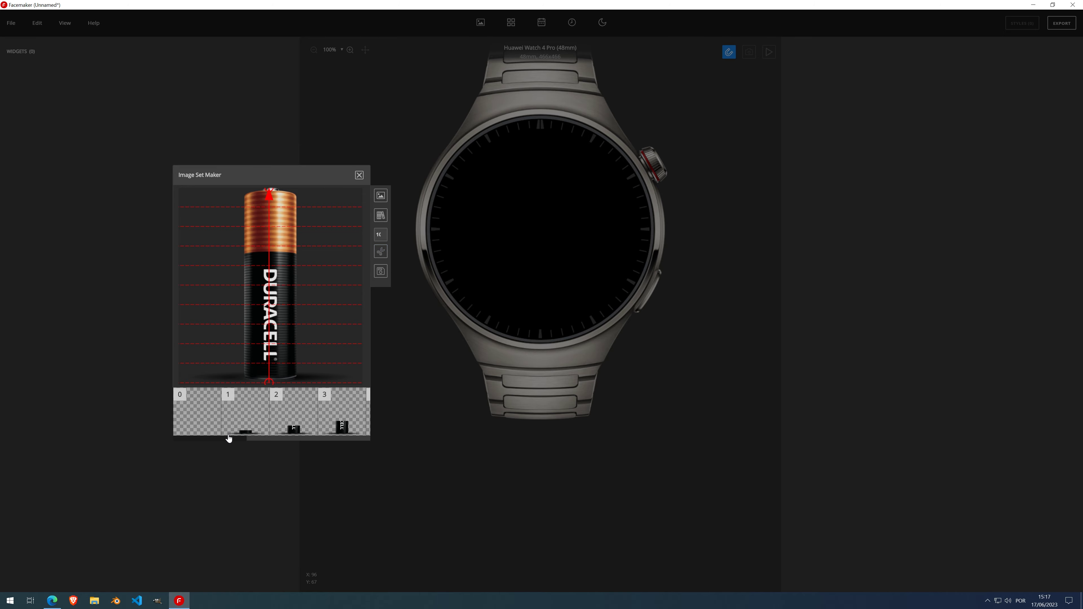
left_click_drag(223, 437, 367, 436)
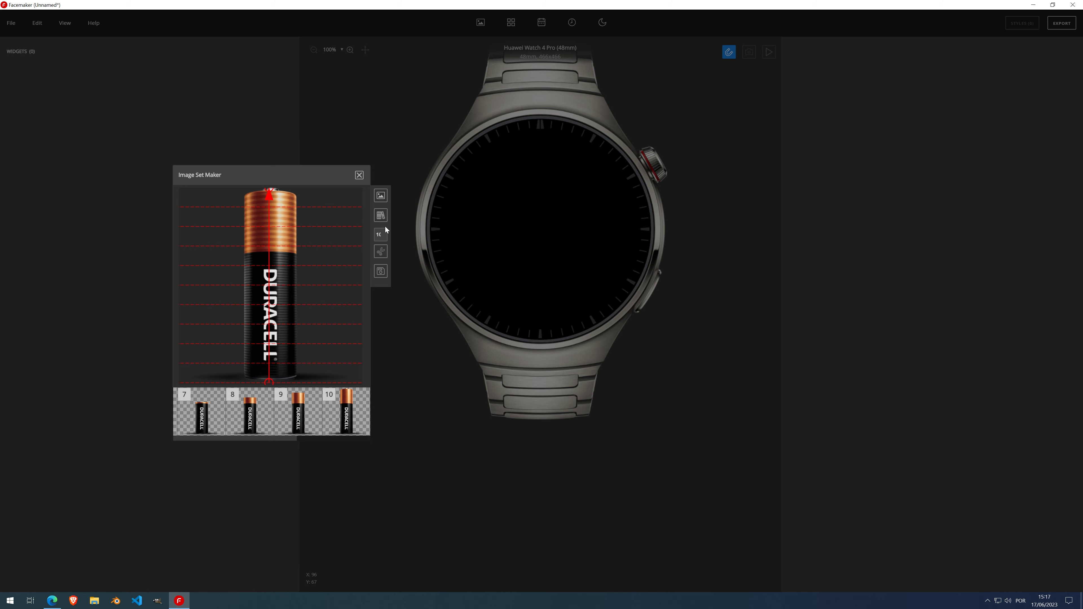
mouse_move(377, 236)
left_click_drag(312, 438, 178, 435)
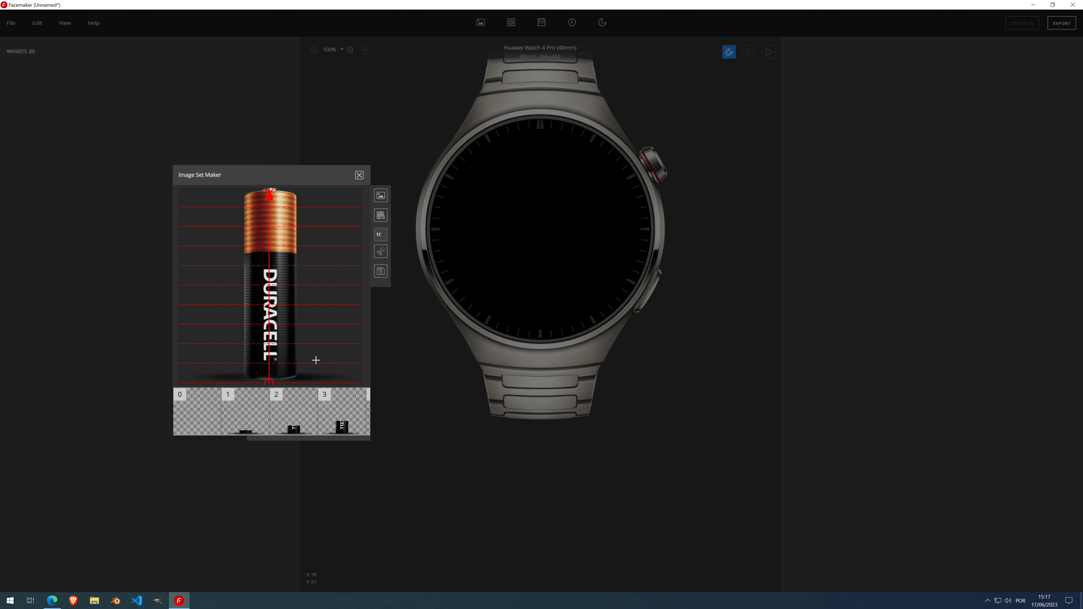
- Save the generated battery frames to the Downloads folder and close the Image Set Maker
left_click(382, 273)
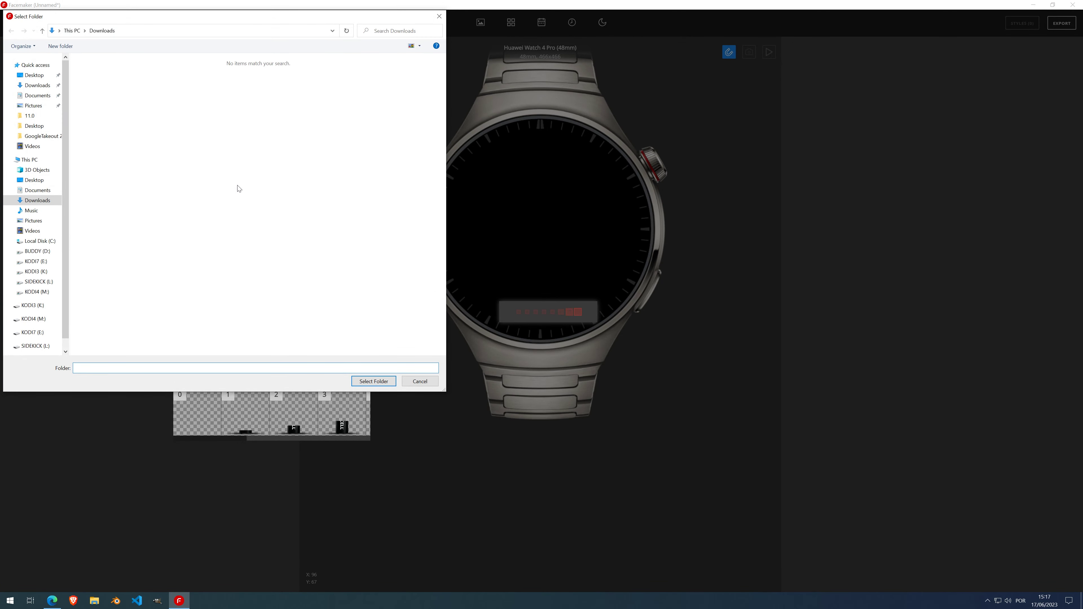
left_click(365, 383)
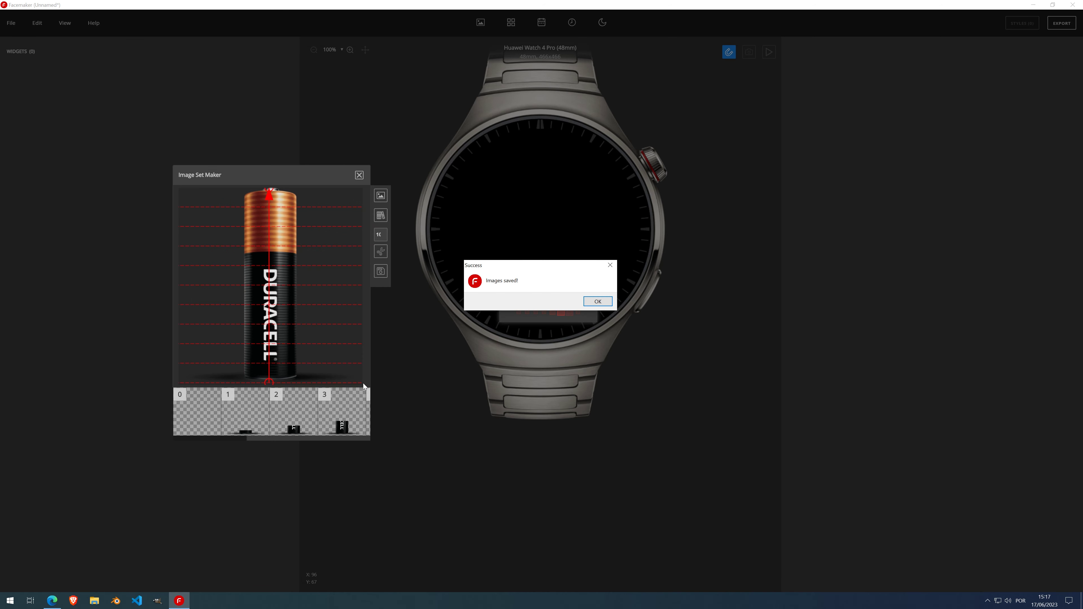
left_click(593, 302)
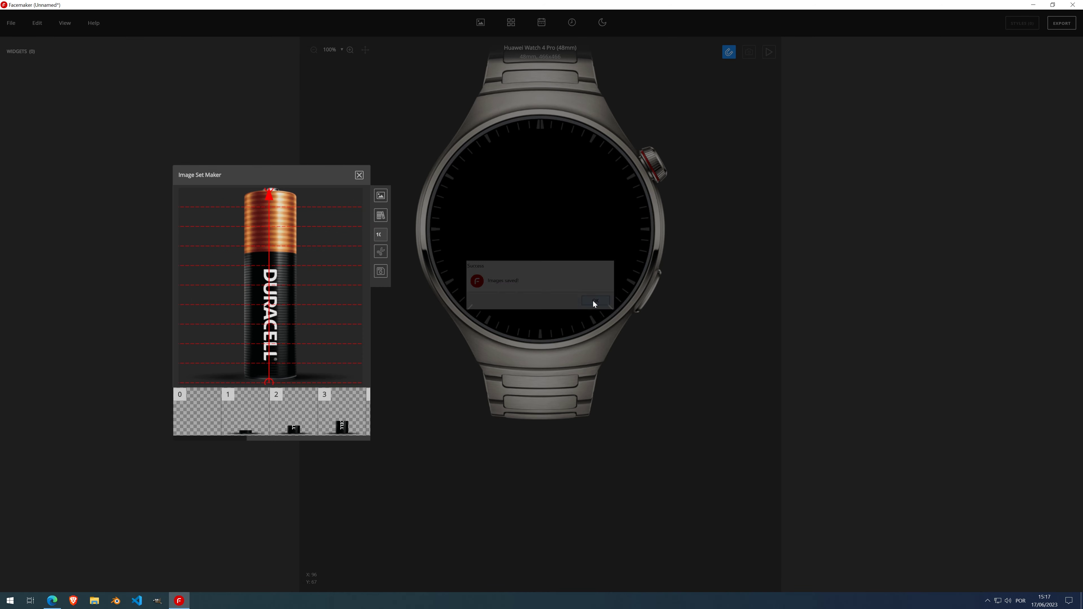
left_click(359, 175)
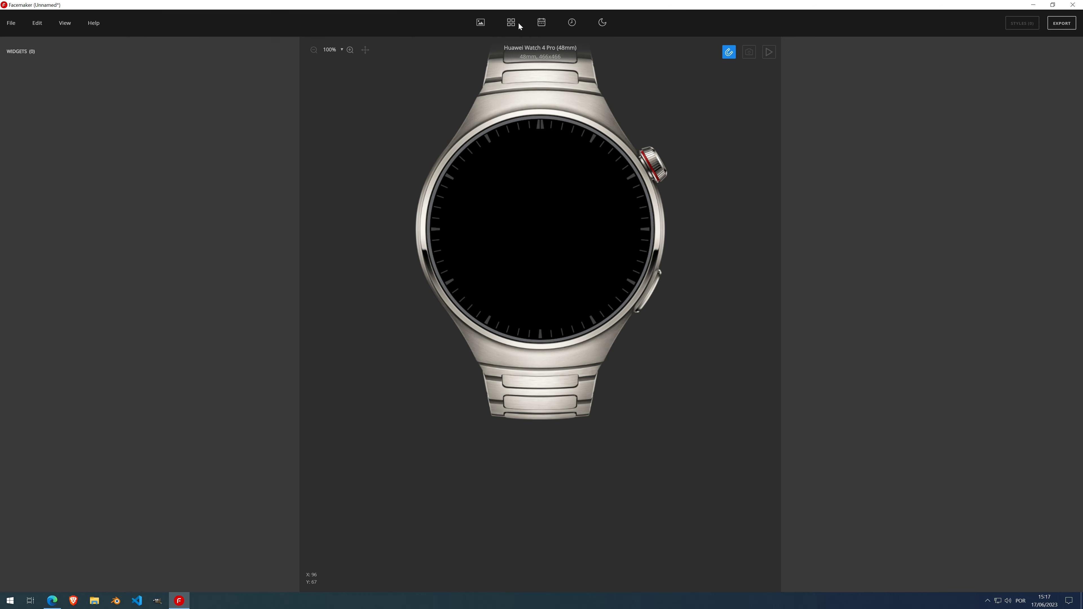
- Add a widget with a container to the watch face and set the container's data type to Battery
left_click(511, 24)
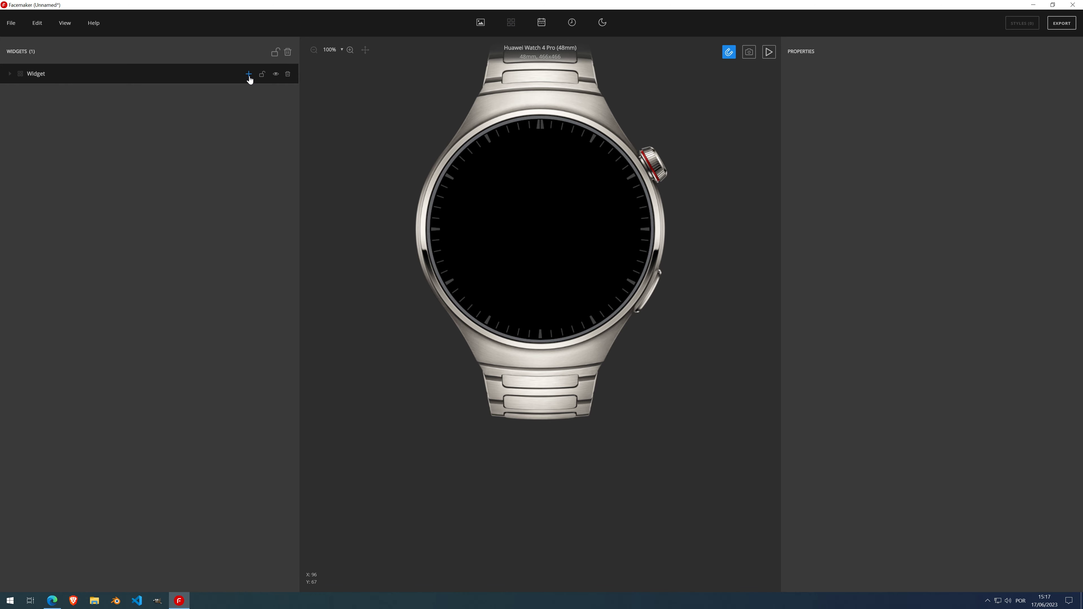
left_click(243, 94)
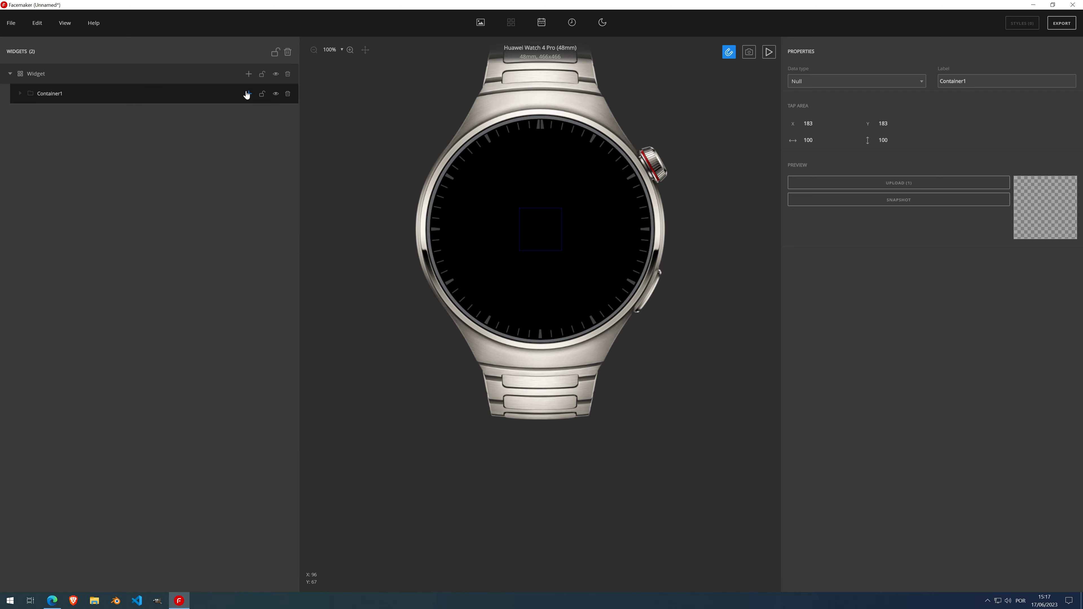
left_click(855, 82)
scroll(826, 139, "up", 9)
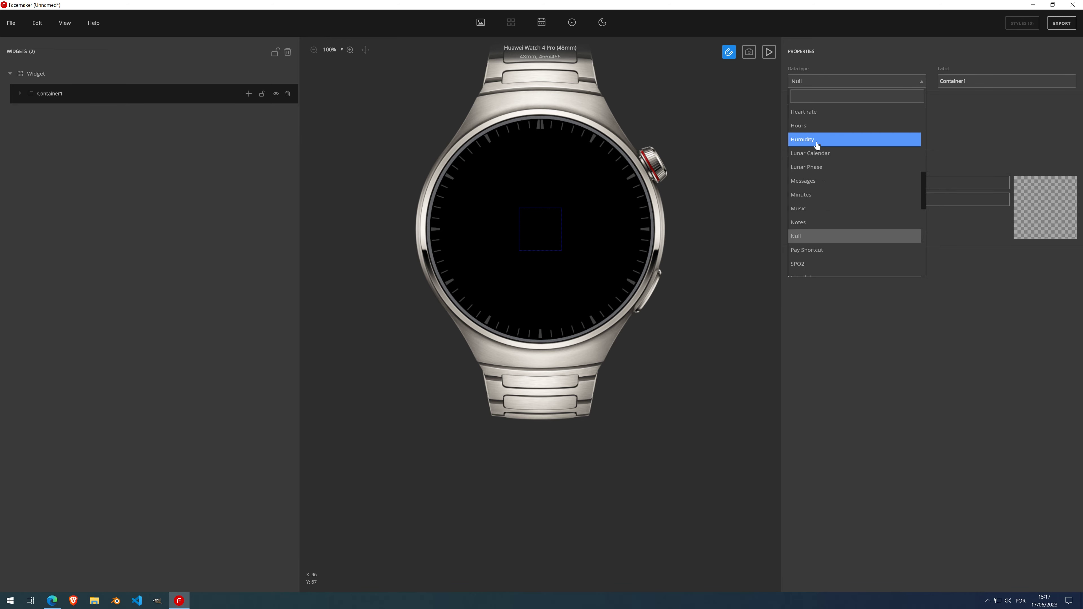
left_click(831, 200)
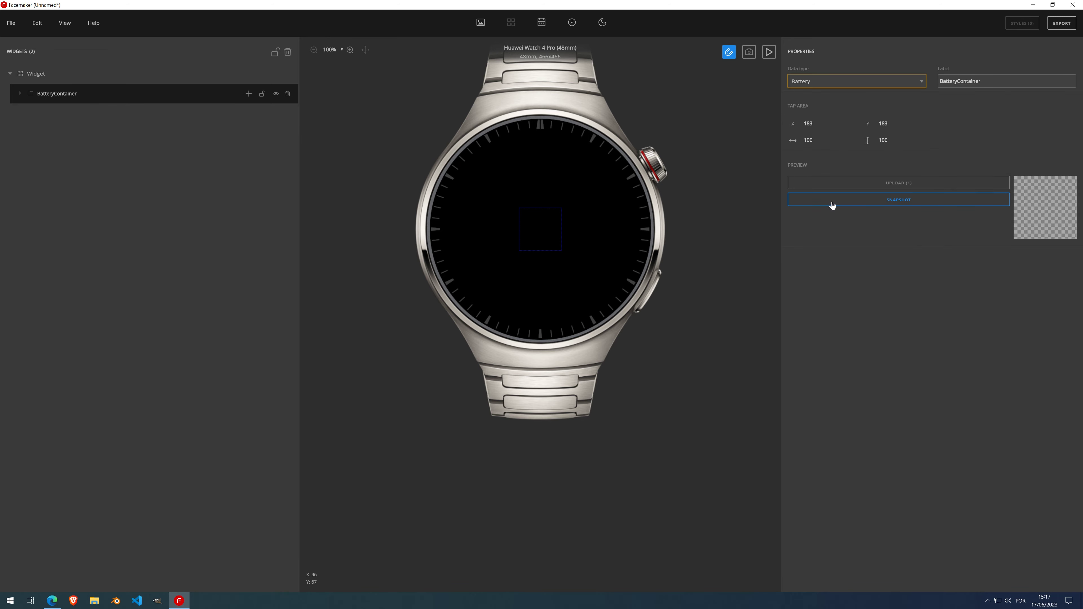
- Add an image set inside the battery container and set its data type to Battery
mouse_move(248, 95)
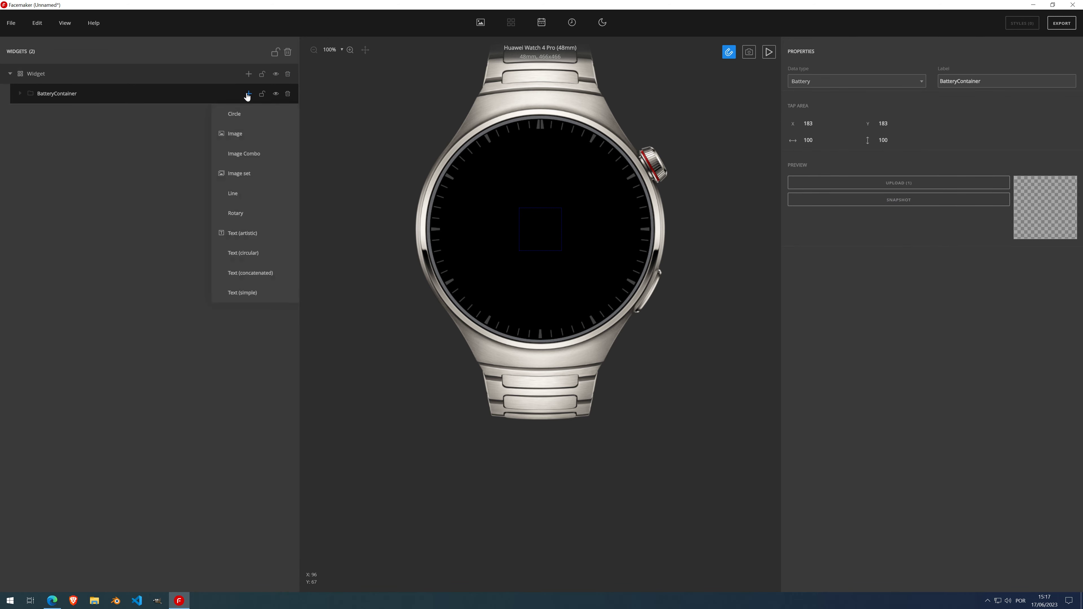
left_click(243, 178)
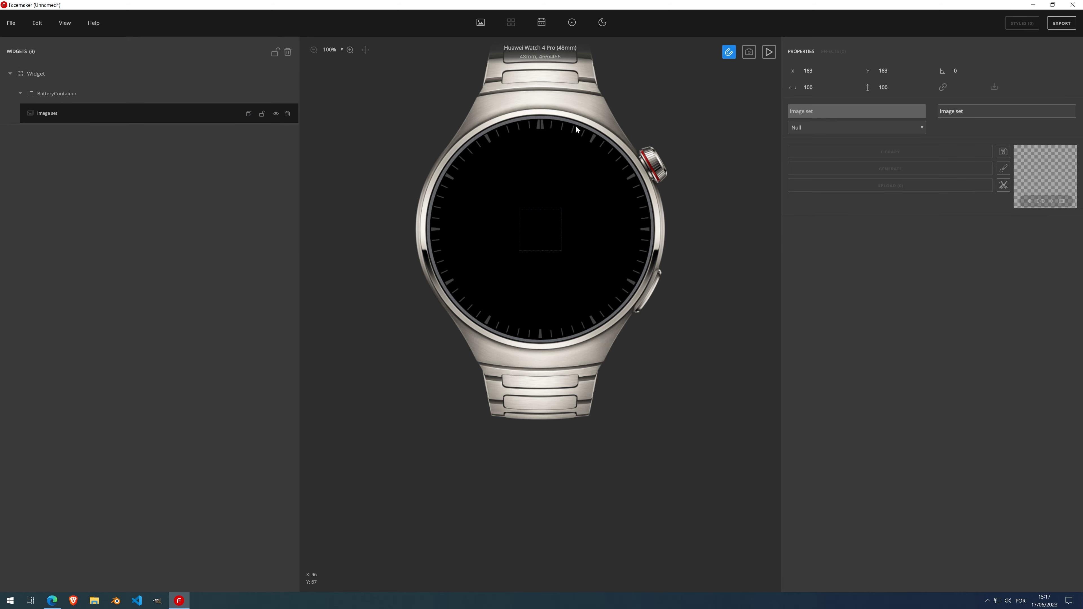
left_click(806, 127)
left_click(812, 141)
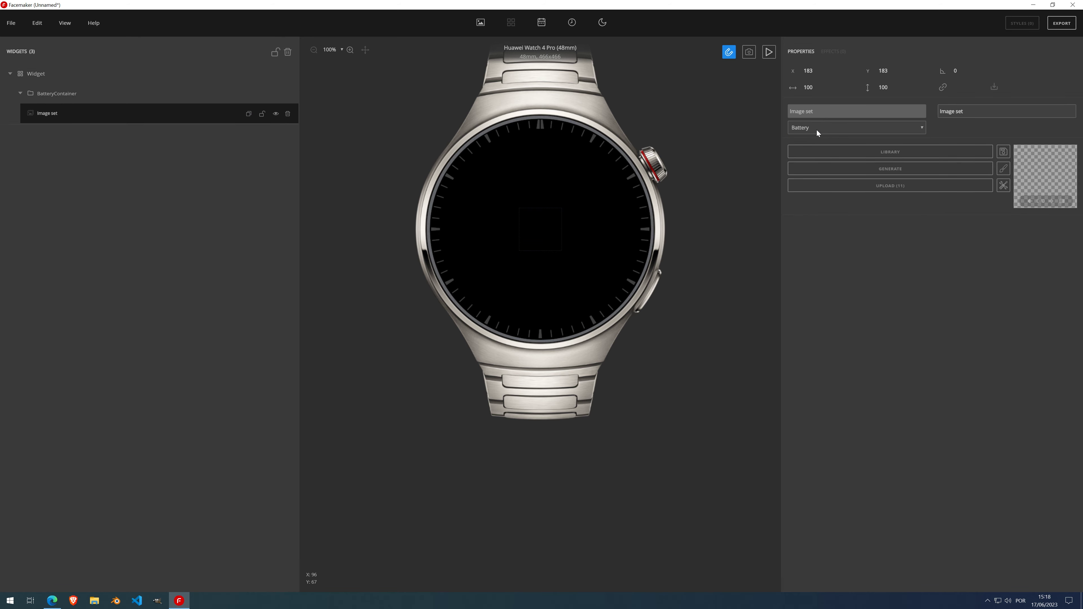
- Upload the frames 0000.png through 0010.png from Downloads into the battery image set
left_click(897, 191)
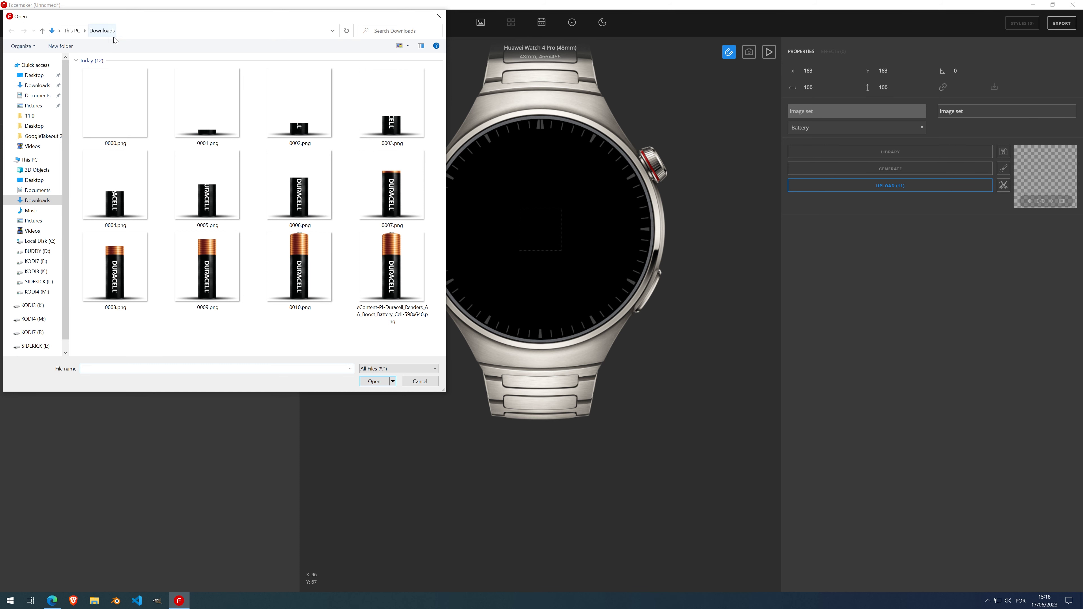
left_click(123, 102)
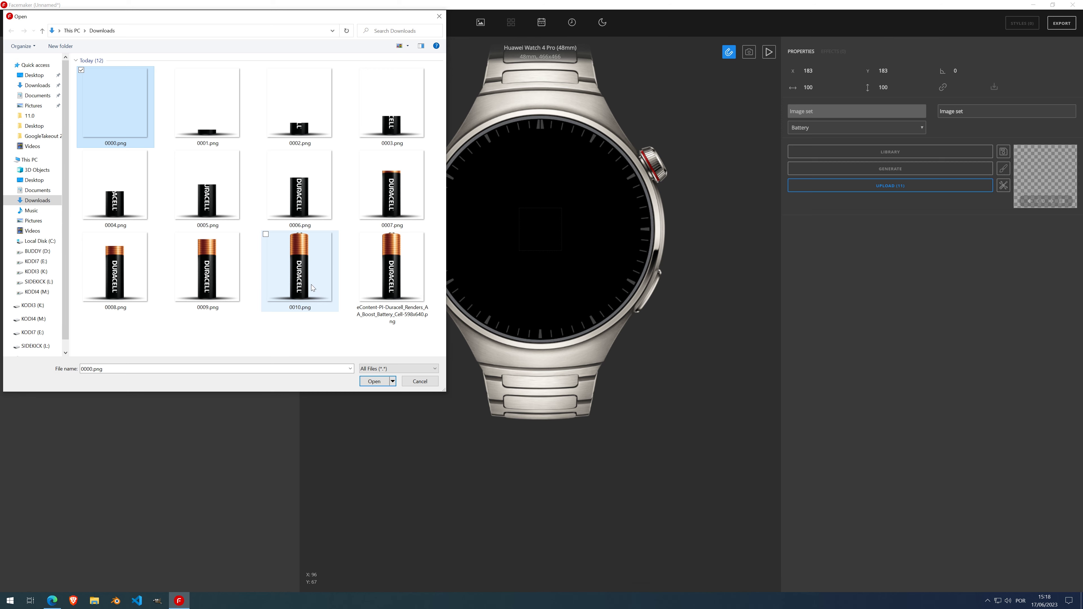
left_click(316, 293, "shift")
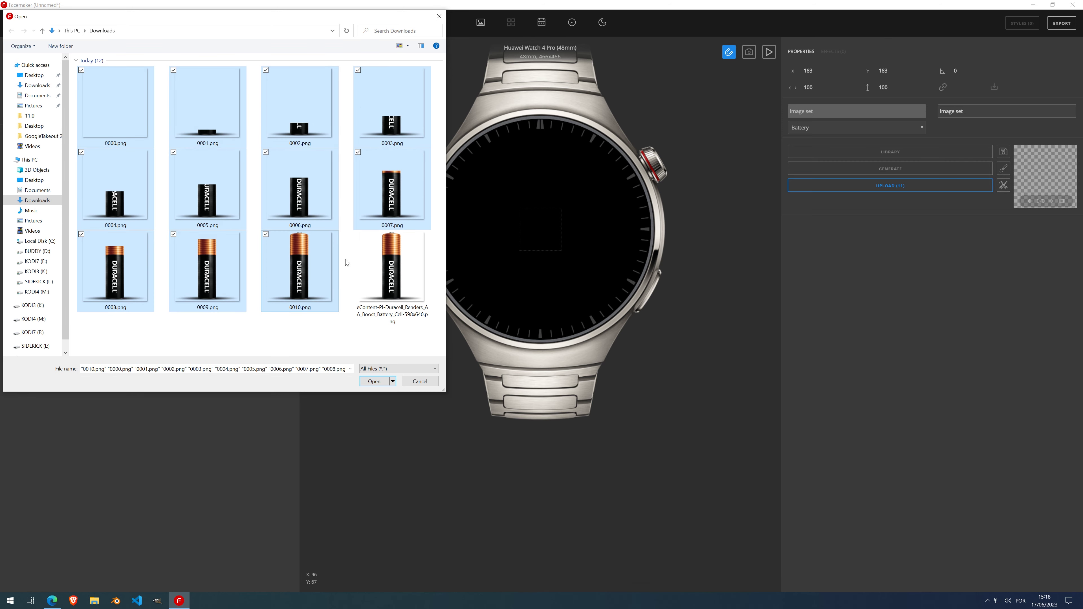
left_click(374, 381)
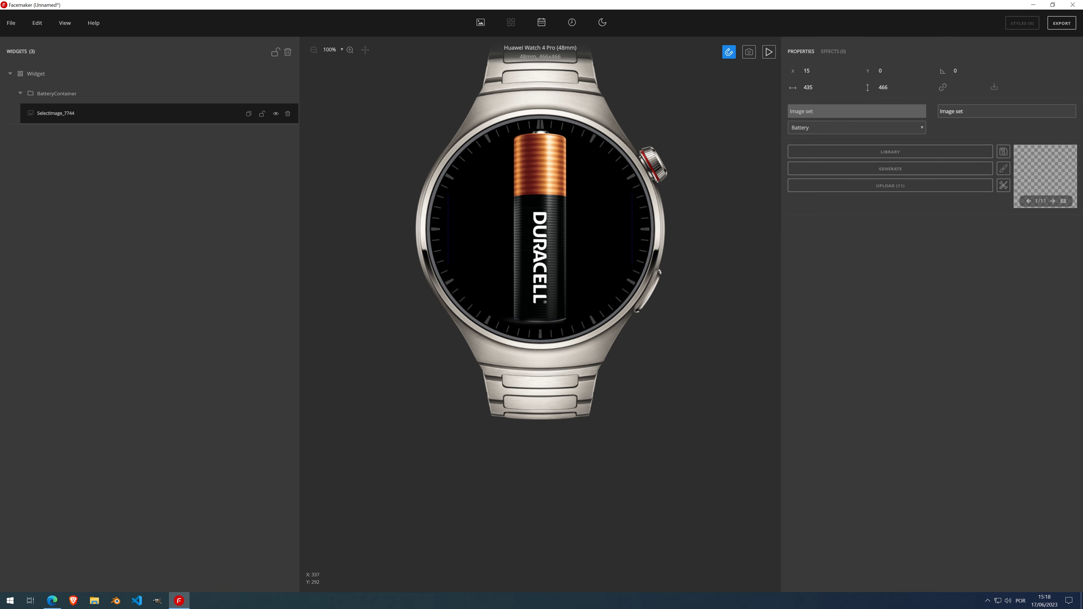
- Set the battery image set's width to 200 and move it to the centre of the dial, about X 133, Y 126
left_click(850, 88)
type("200")
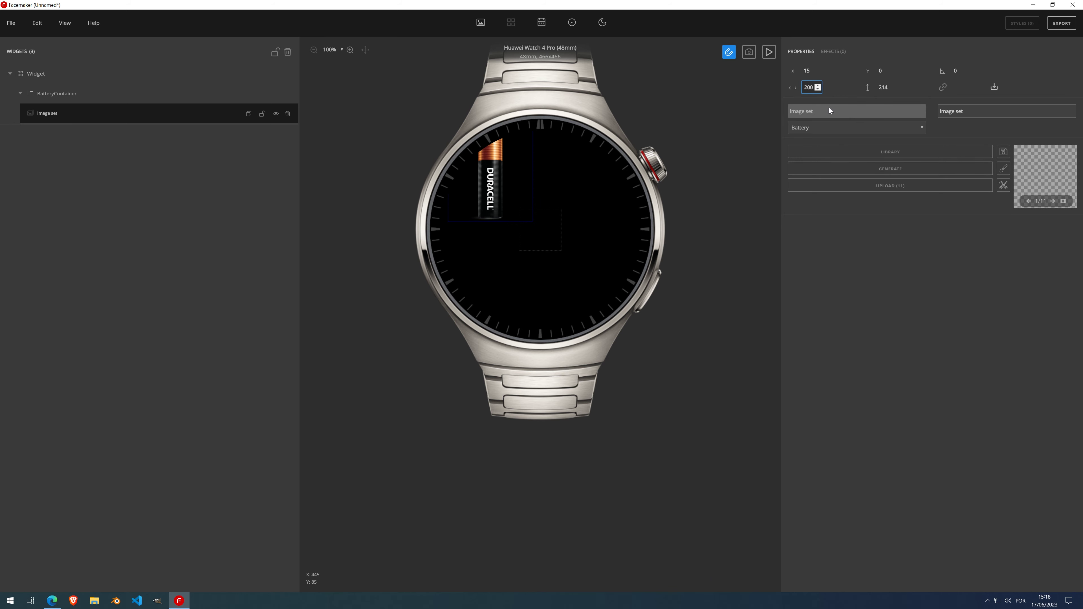
left_click_drag(491, 170, 546, 231)
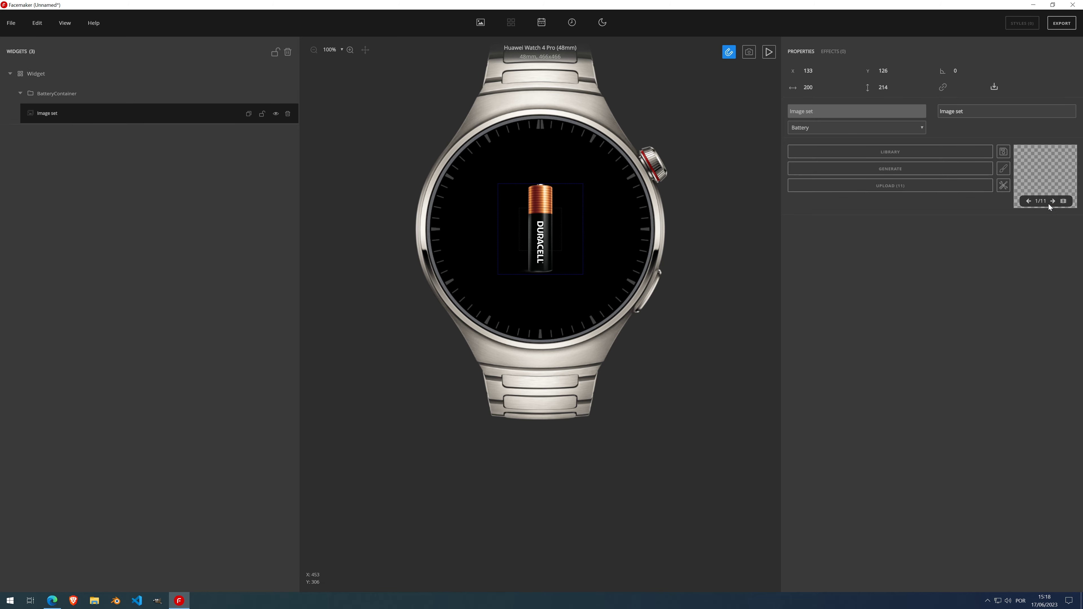
- Inspect the battery image set's frames in the Frame editor and close it without changes
left_click(1064, 201)
left_click_drag(472, 339, 676, 344)
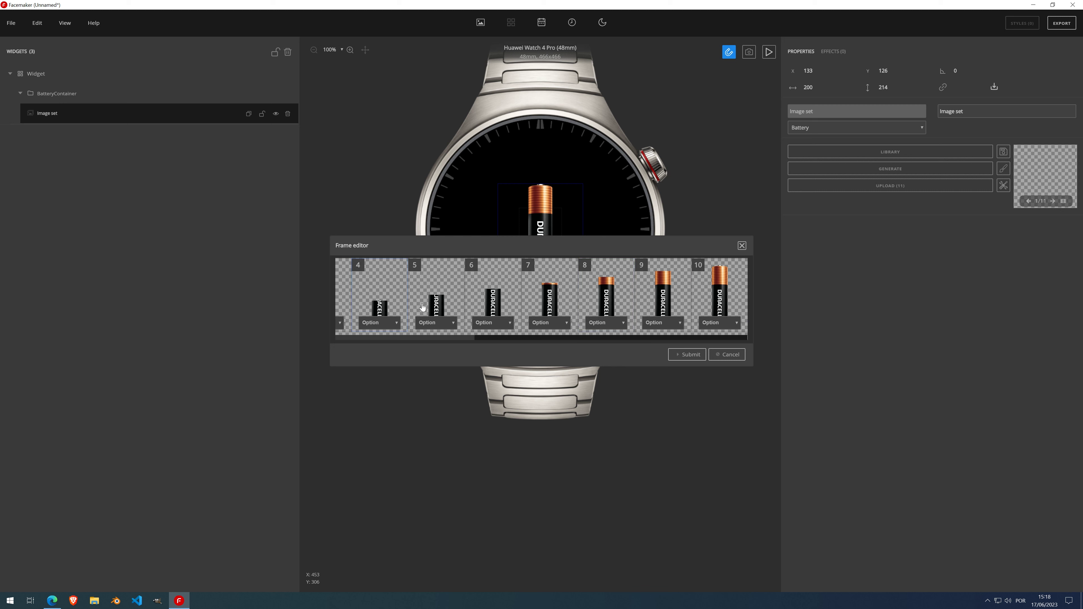
left_click(742, 246)
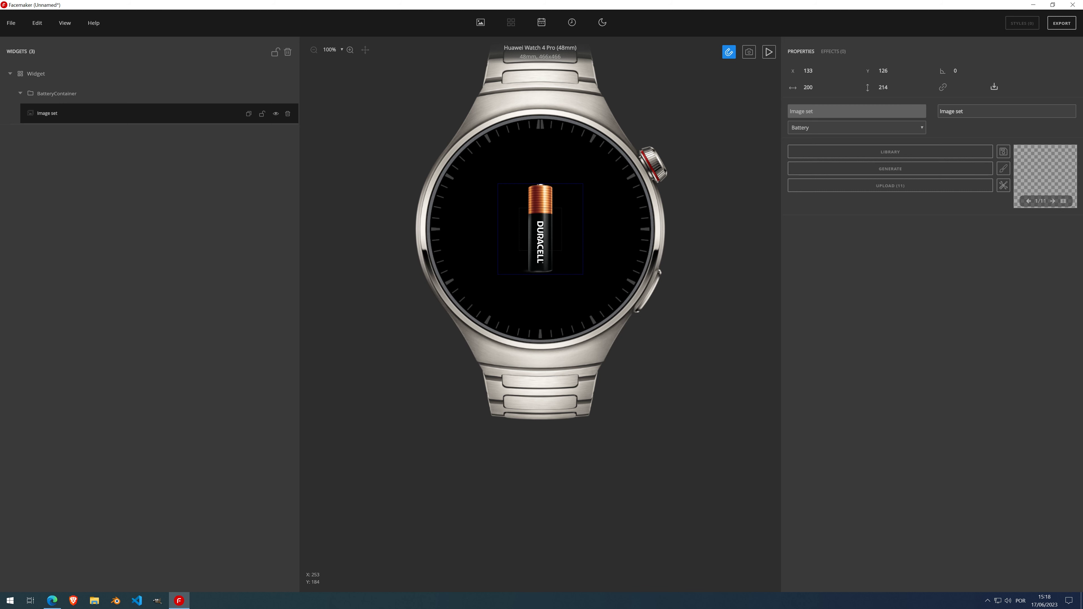
- Shrink the battery image set to about 59 by 63, place it near X 12, Y 202 and preview it
left_click_drag(579, 270, 460, 230)
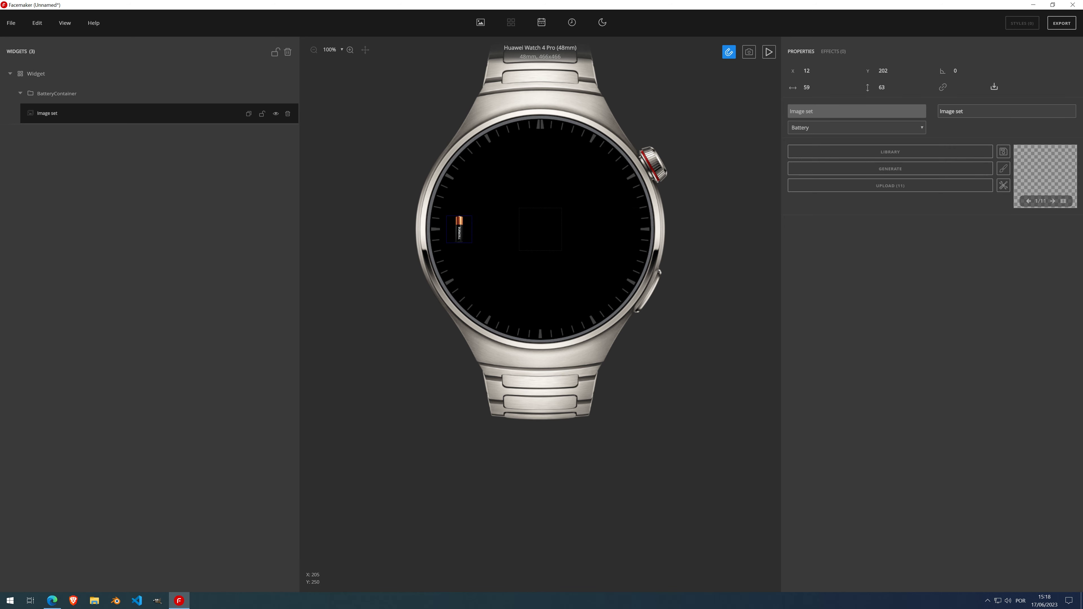
left_click(769, 52)
left_click(769, 52)
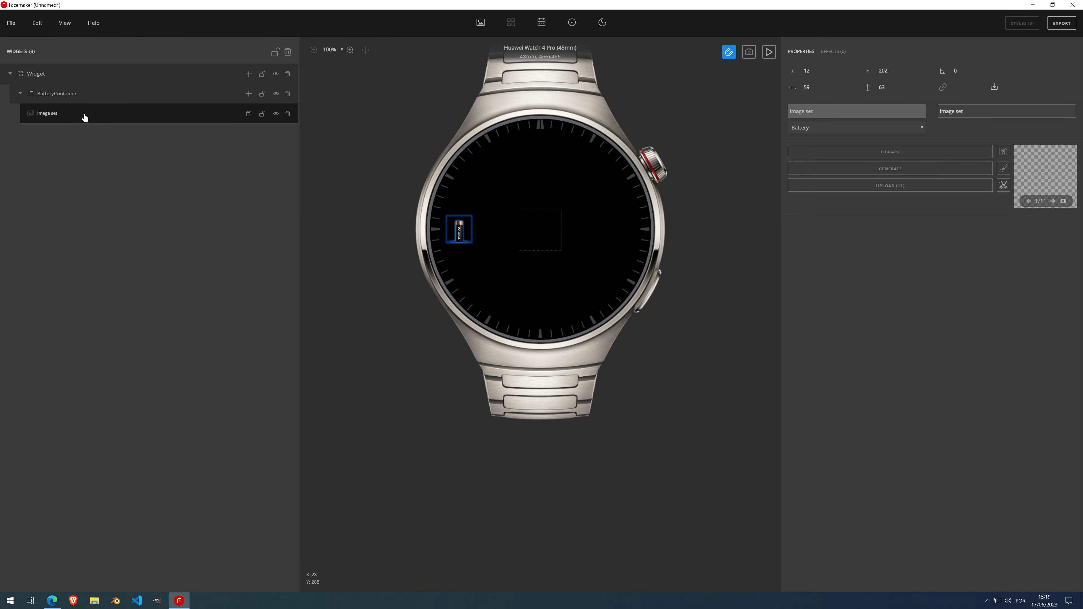
- Enlarge the battery image set to about 216 by 231 and centre it on the dial at about X 125, Y 118
left_click_drag(456, 230, 571, 283)
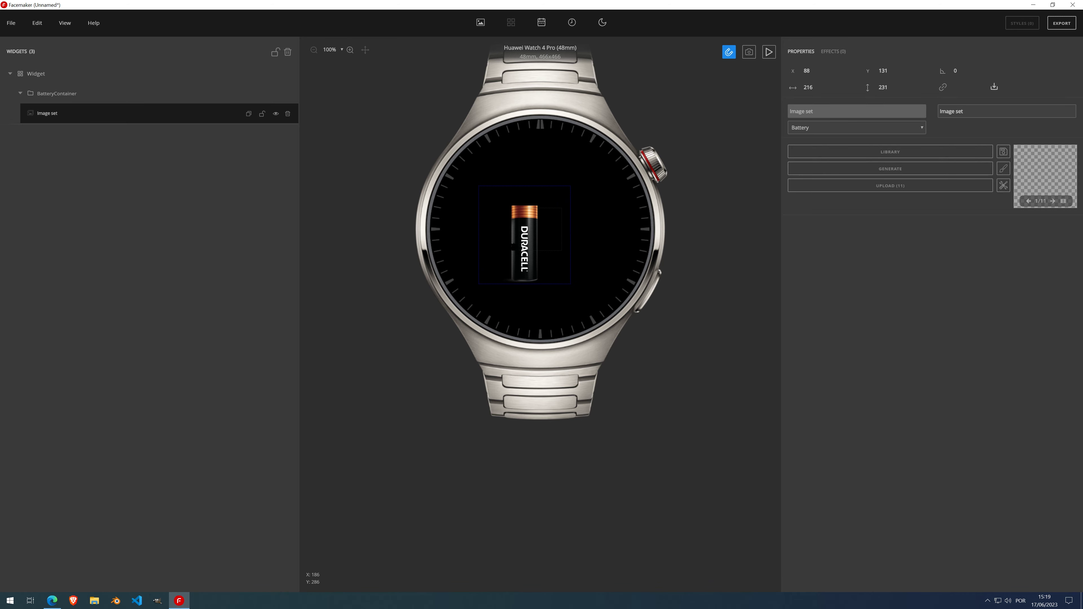
left_click_drag(520, 252, 538, 227)
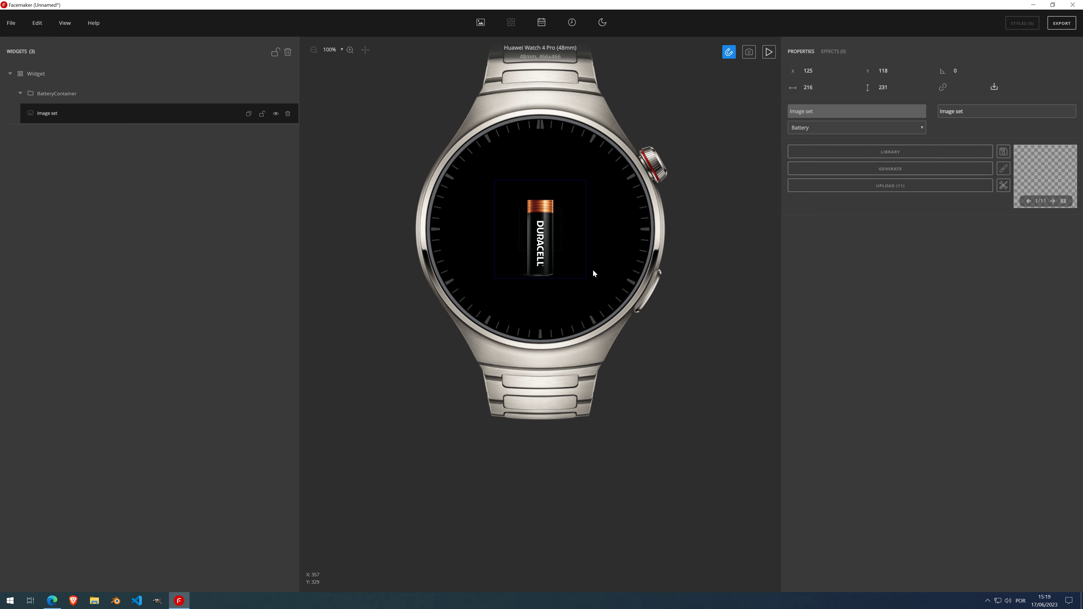
scroll(581, 231, "down", 4)
scroll(584, 231, "down", 1)
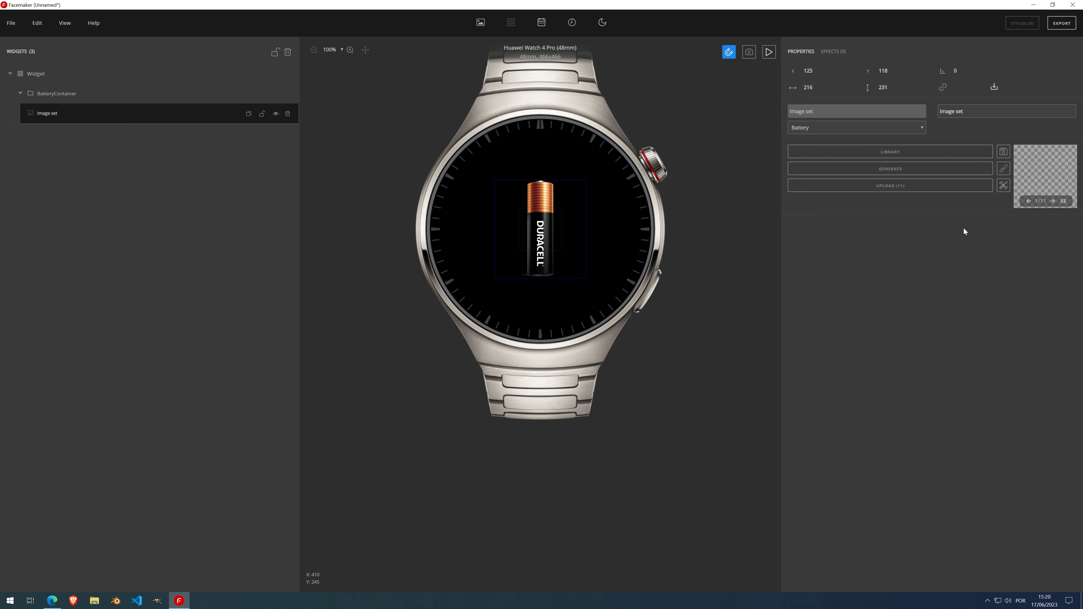
- Convert the battery image set's last frame, 11 of 11, into a separate Image widget
left_click(1029, 201)
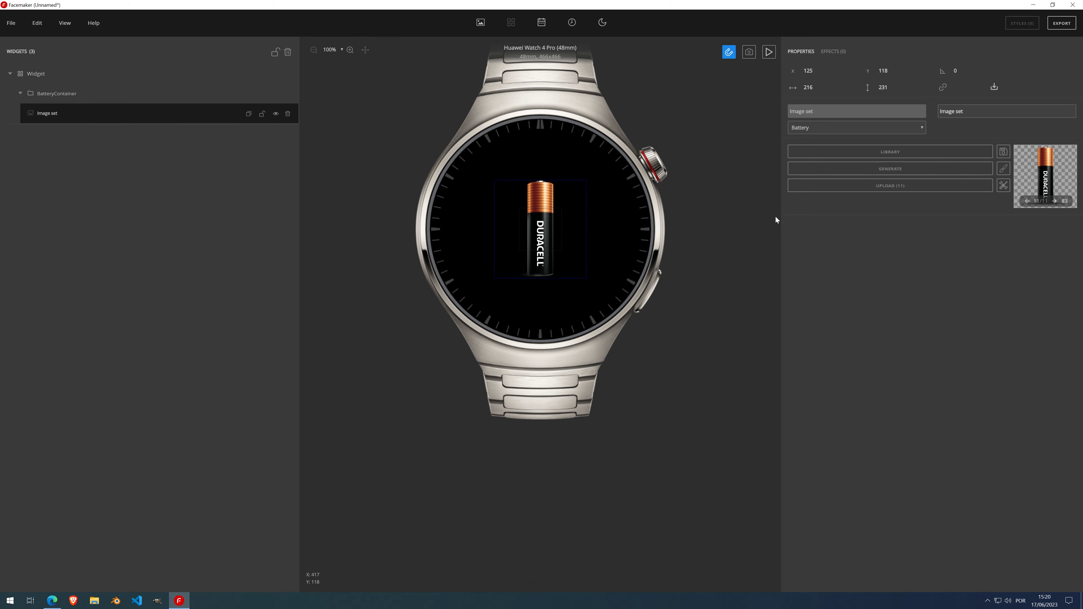
left_click(1028, 201)
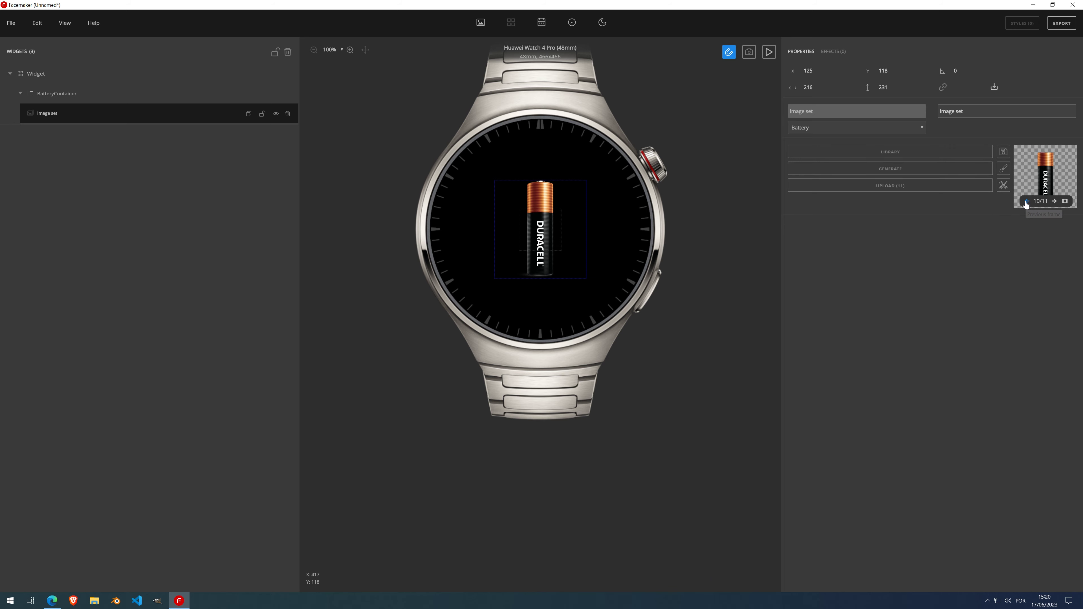
left_click(1055, 201)
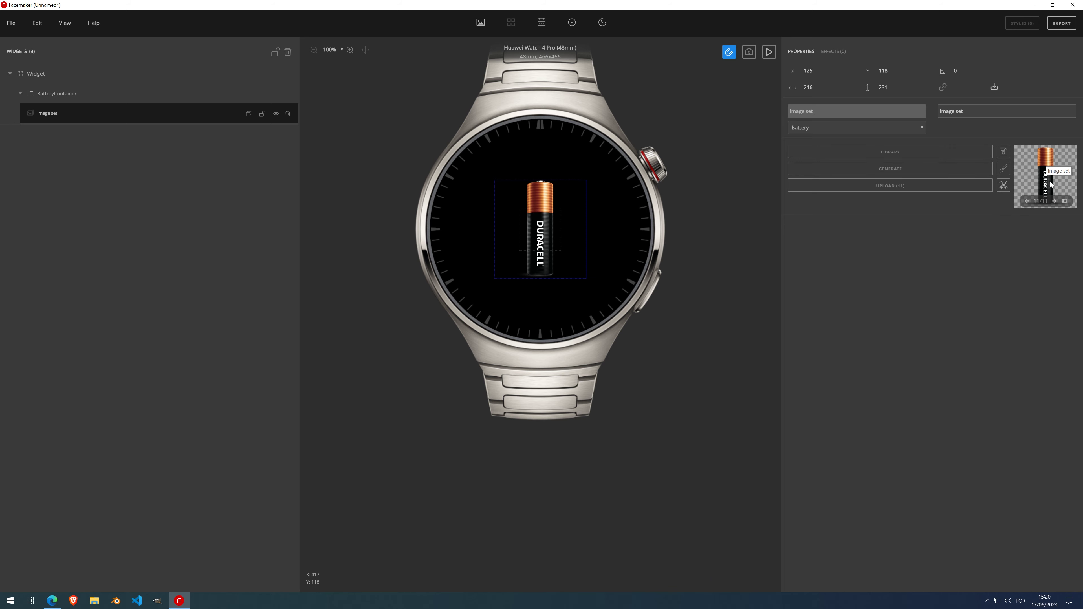
left_click(1004, 152)
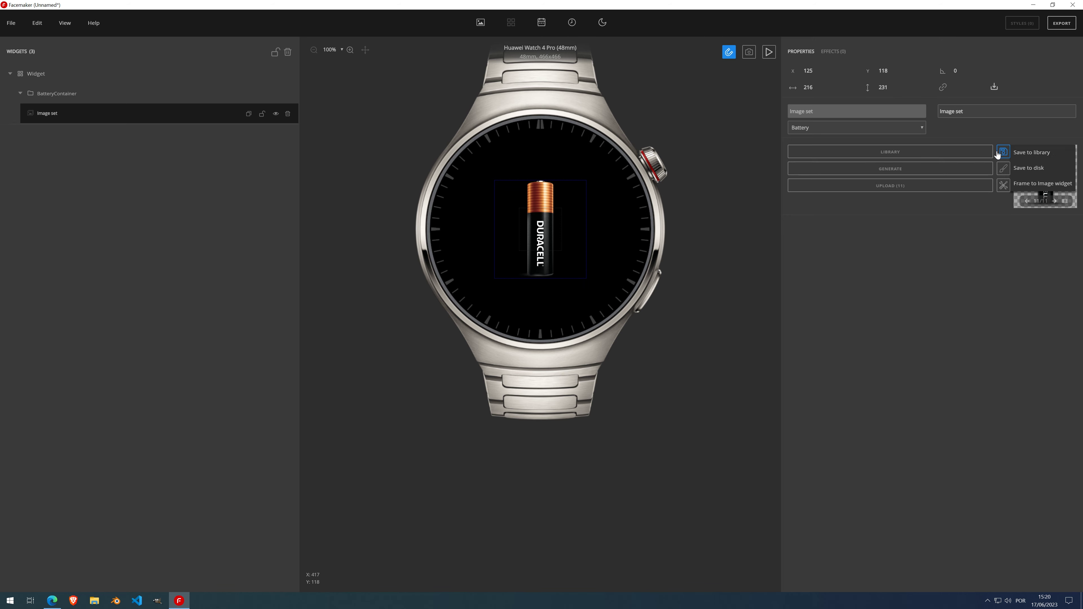
left_click(1043, 183)
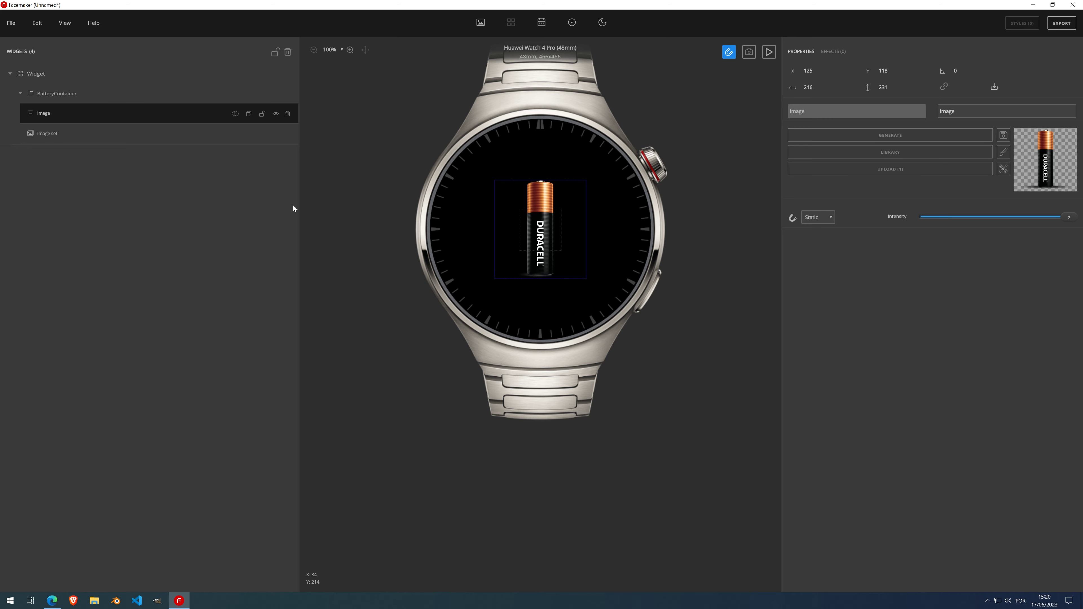
- Reorder the Image widget below the image set inside BatteryContainer and hide the image set
left_click(72, 137)
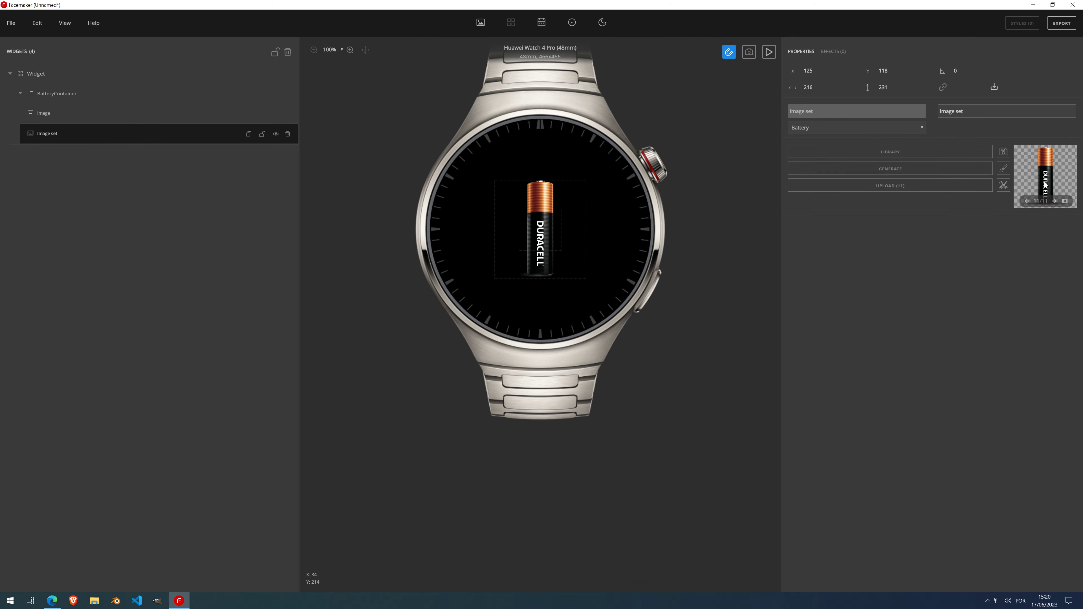
left_click(42, 114)
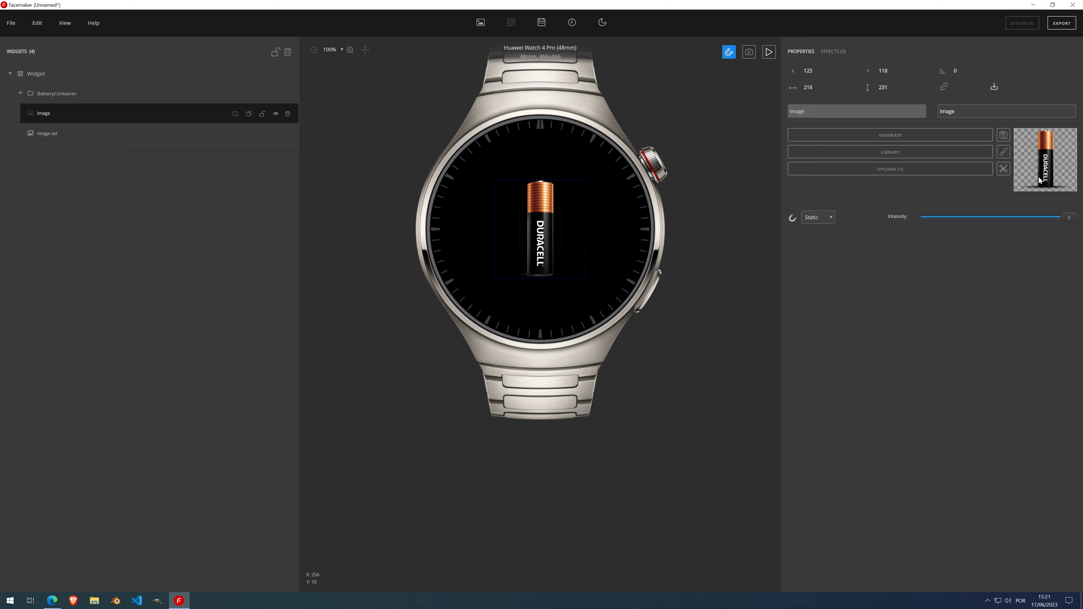
left_click_drag(126, 110, 52, 137)
left_click(276, 114)
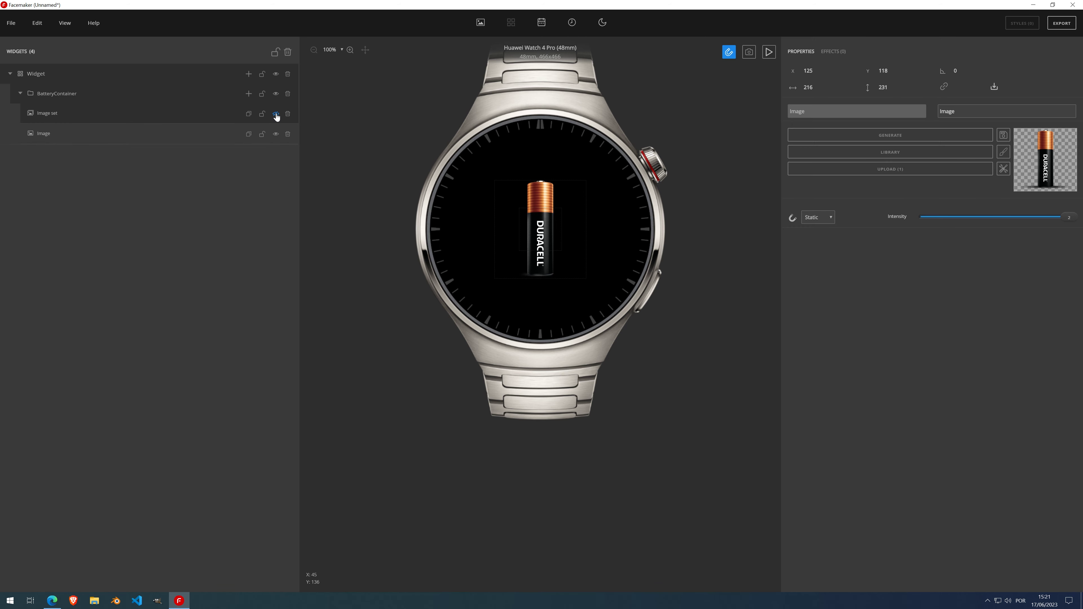
- Add a Greyscale effect to the Image widget holding the full battery
left_click(170, 134)
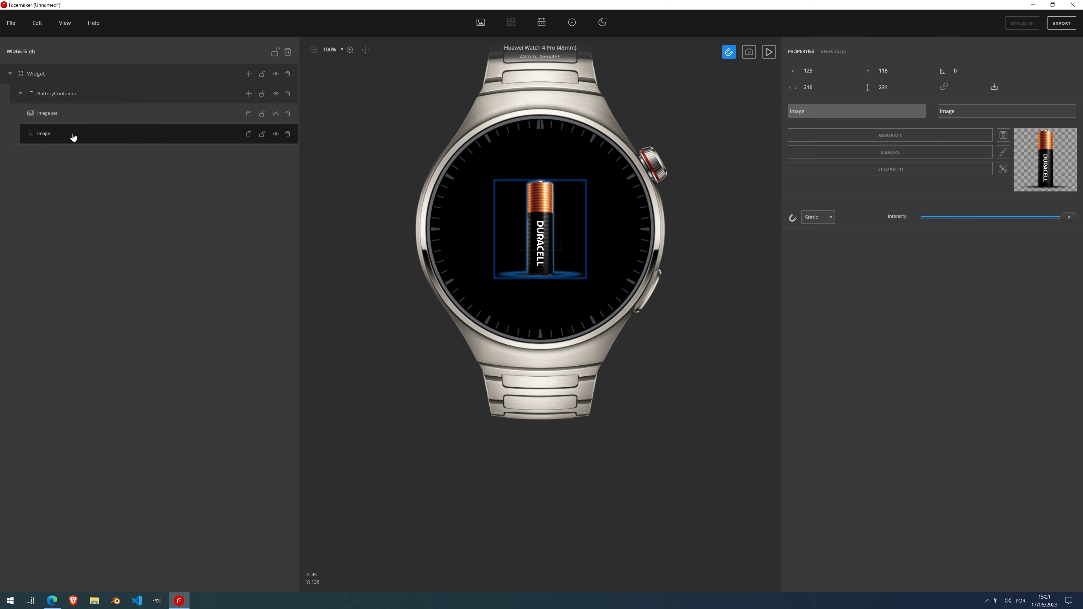
left_click(827, 52)
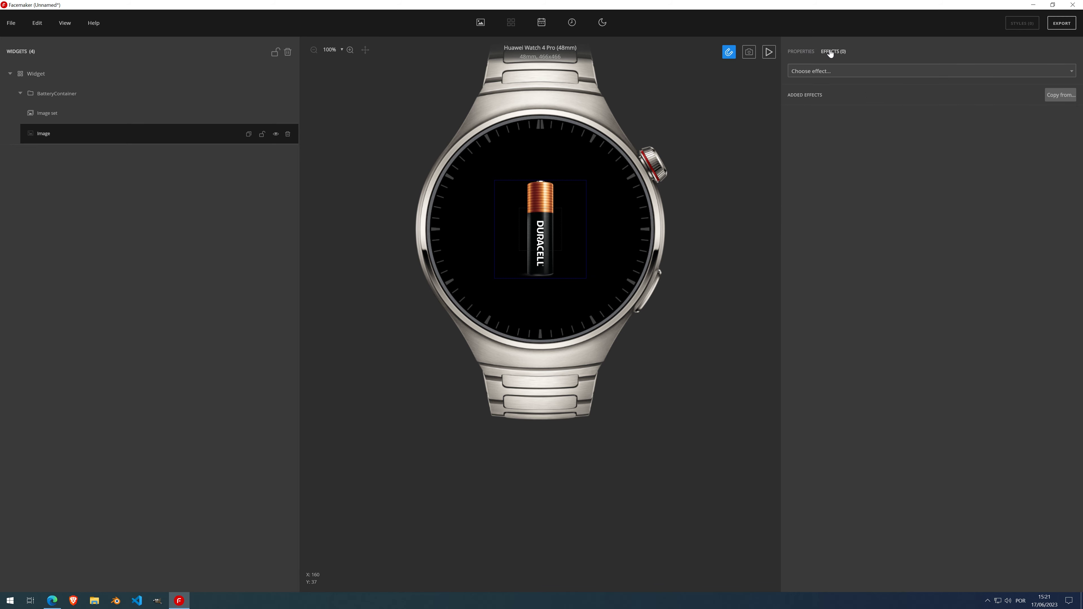
left_click(829, 70)
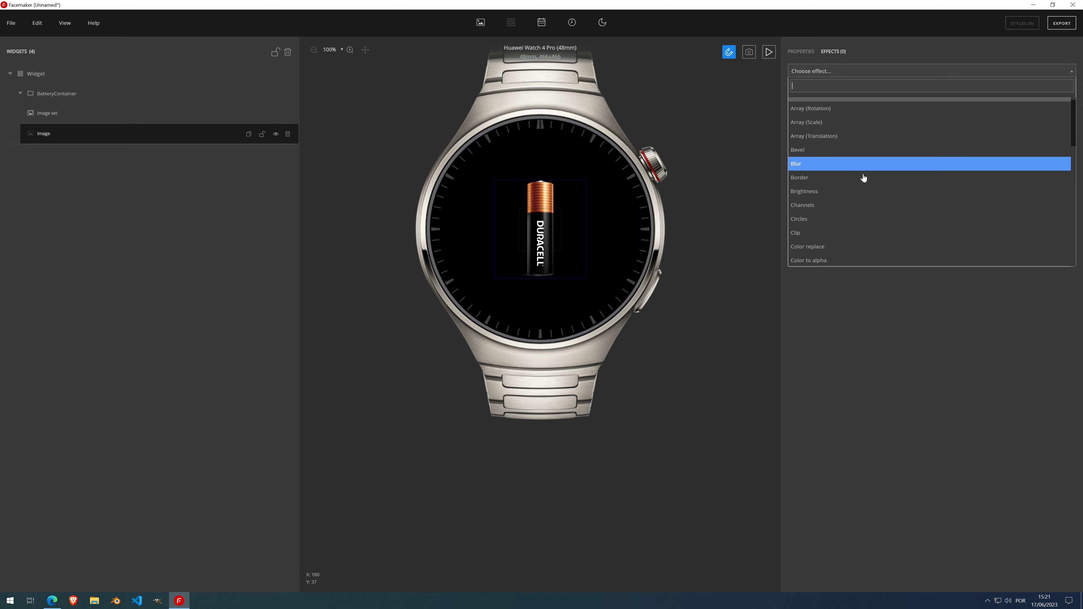
scroll(849, 179, "down", 5)
left_click(811, 195)
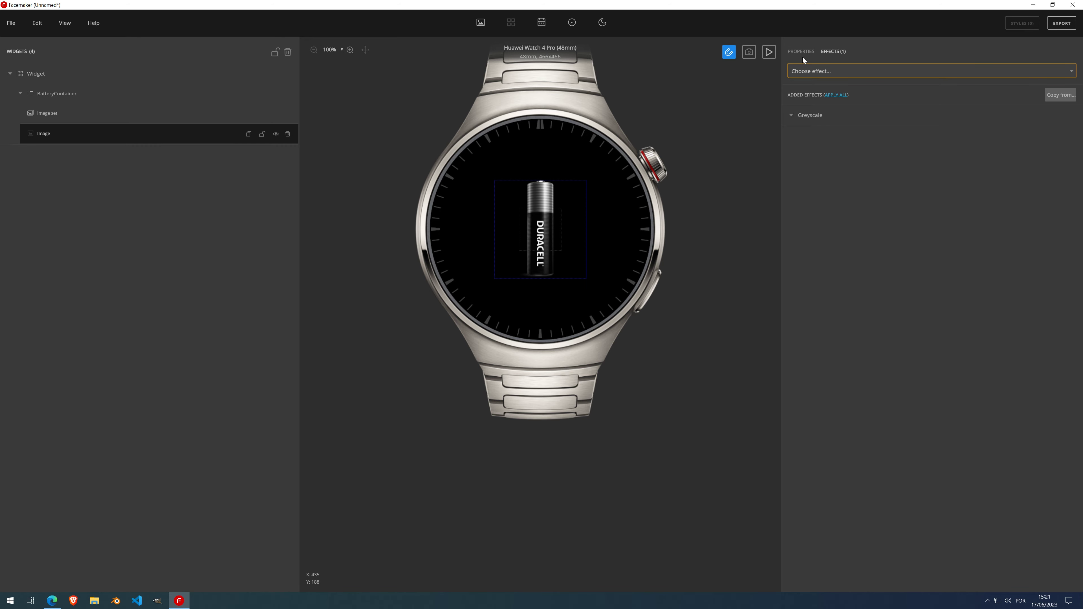
- Add an Opacity effect to the greyscale battery image and lower its intensity to about 30
left_click(806, 74)
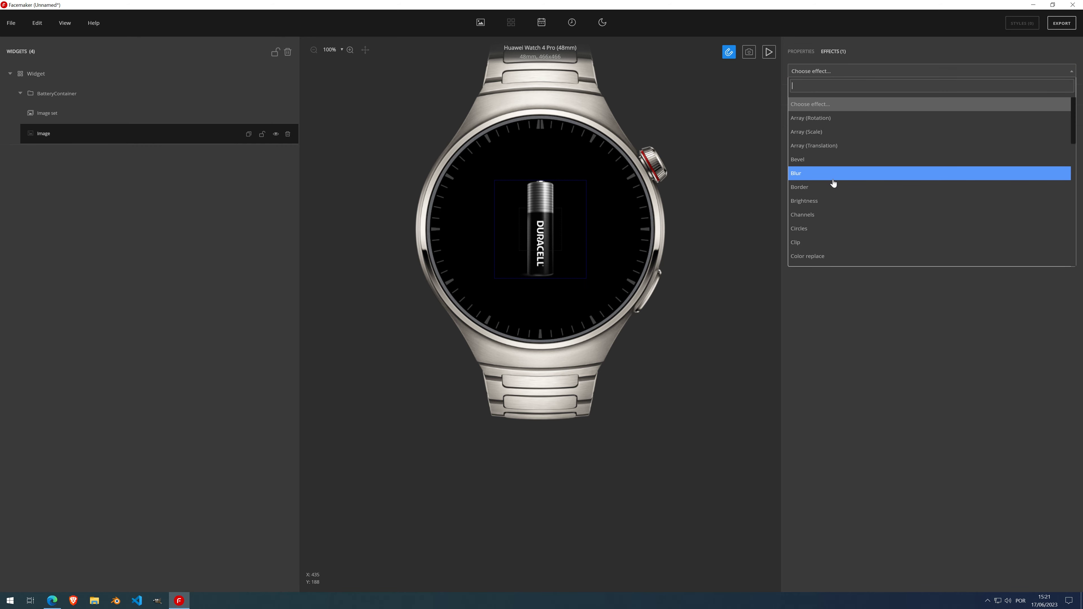
scroll(834, 183, "down", 4)
scroll(834, 182, "down", 5)
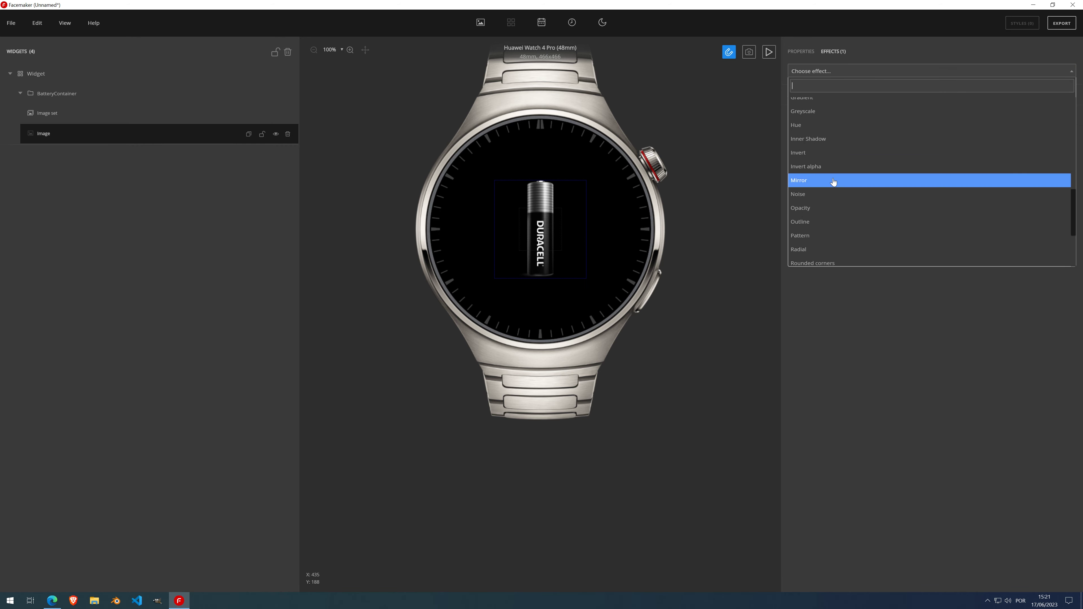
left_click(834, 132)
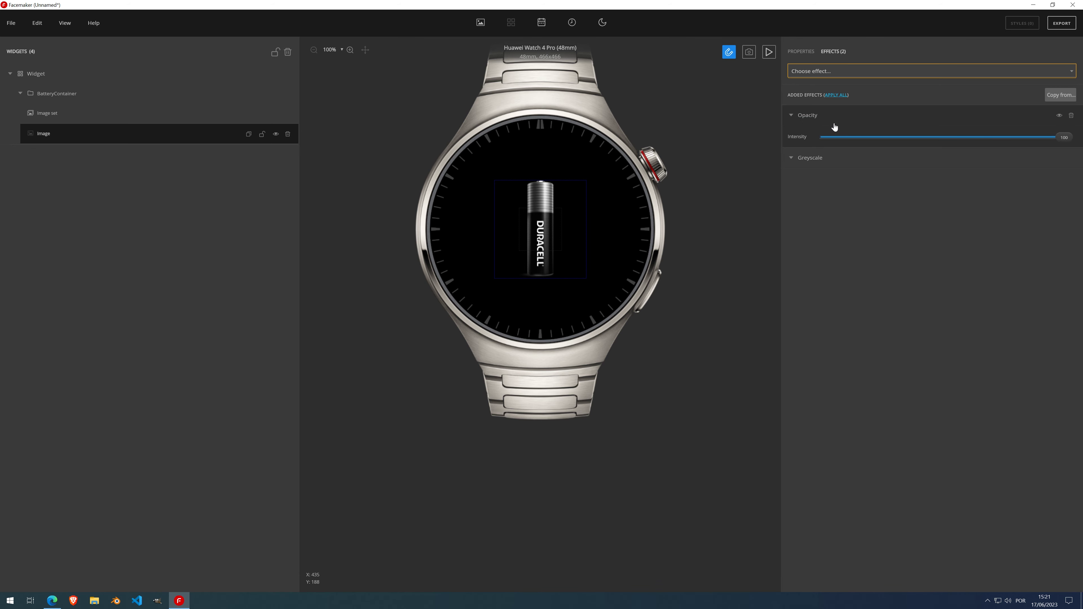
left_click_drag(1062, 135, 896, 134)
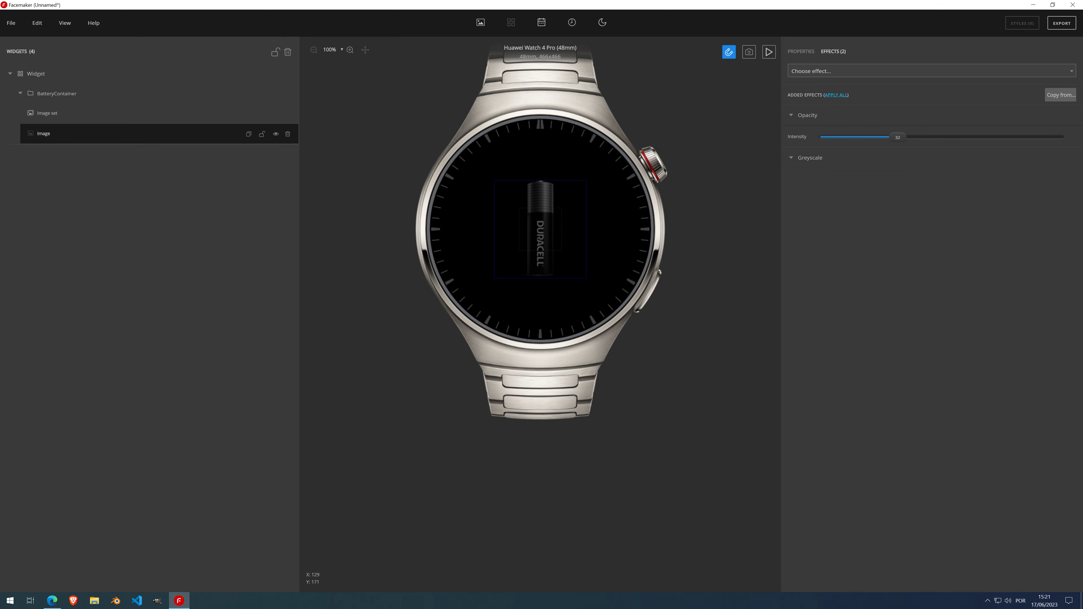
- Show the battery image set again and preview the battery level over the faded image, stopping the playback when done
left_click(276, 114)
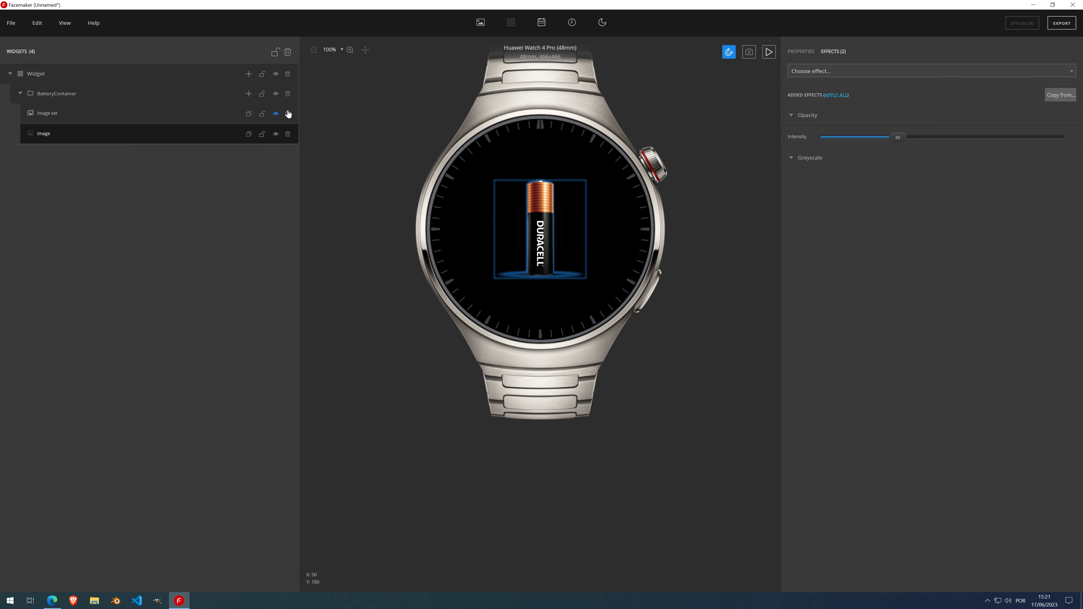
left_click(90, 114)
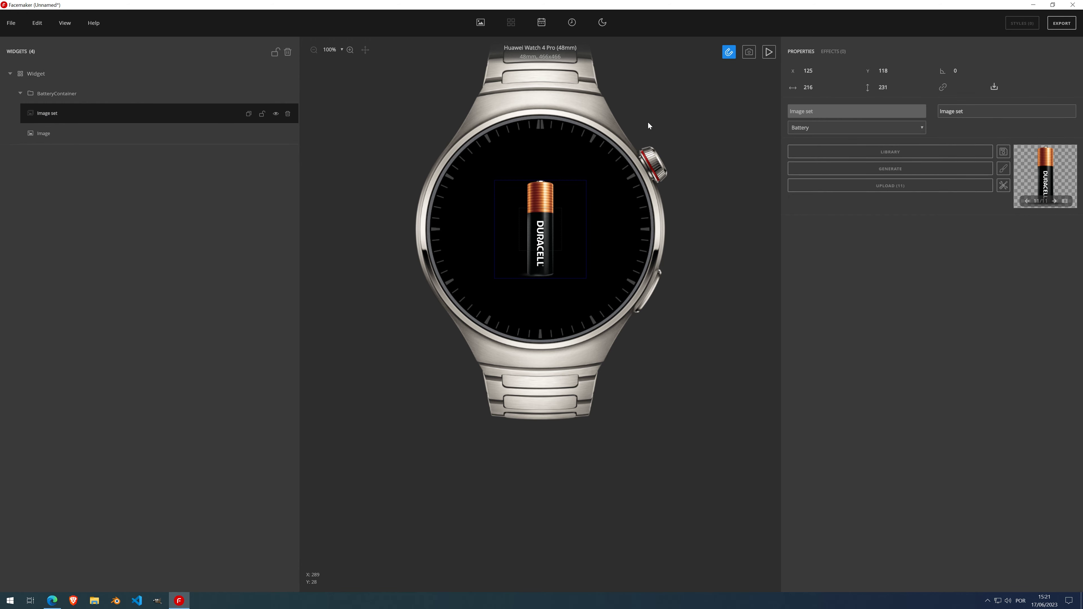
left_click(770, 53)
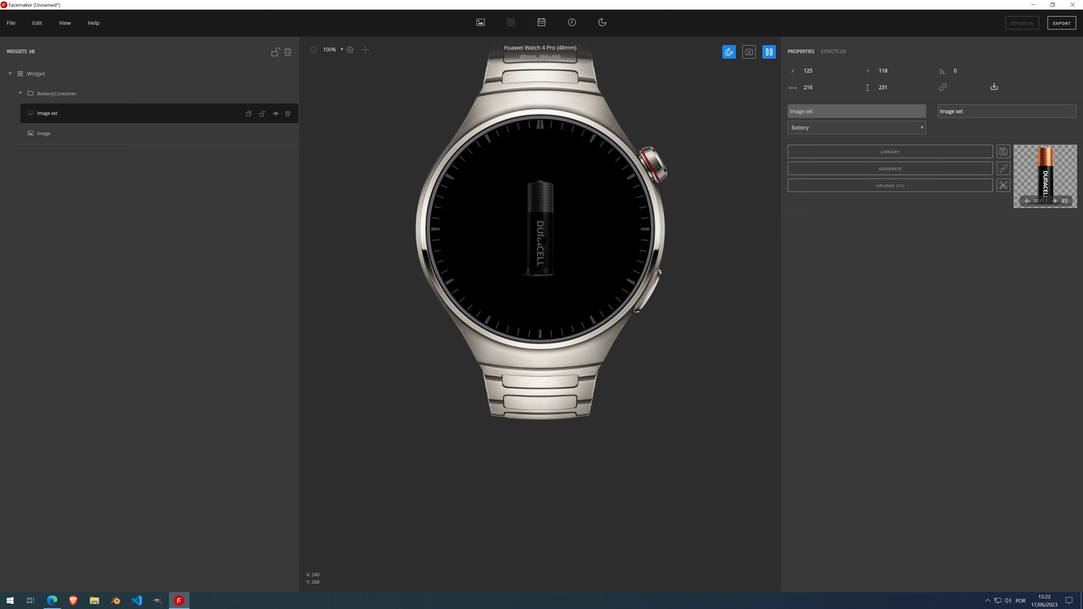
left_click(769, 51)
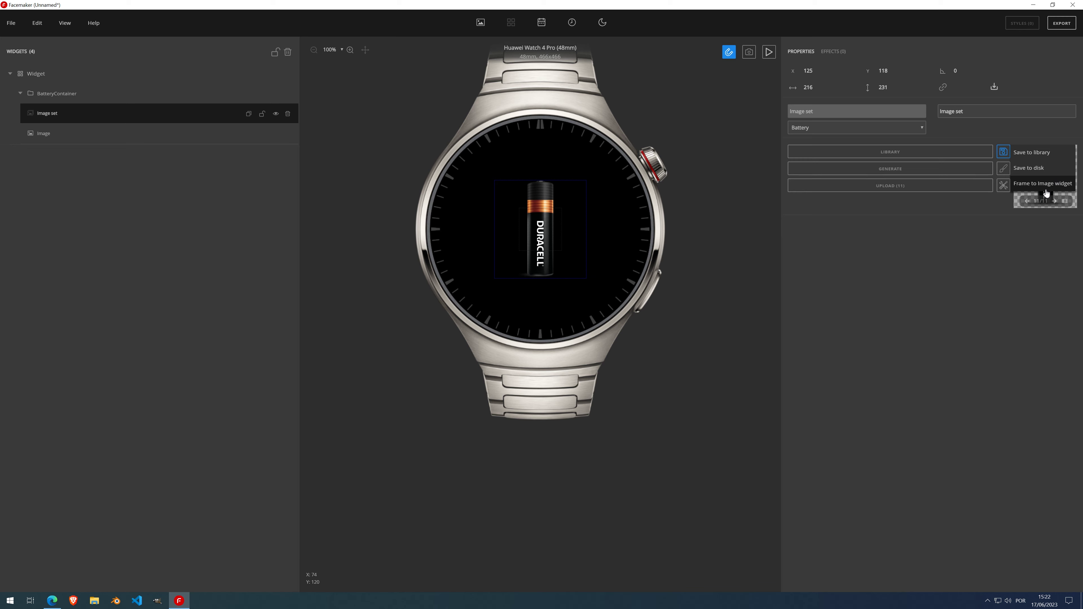
- Delete the battery image set, the faded battery image and BatteryContainer
left_click(288, 113)
left_click(288, 113)
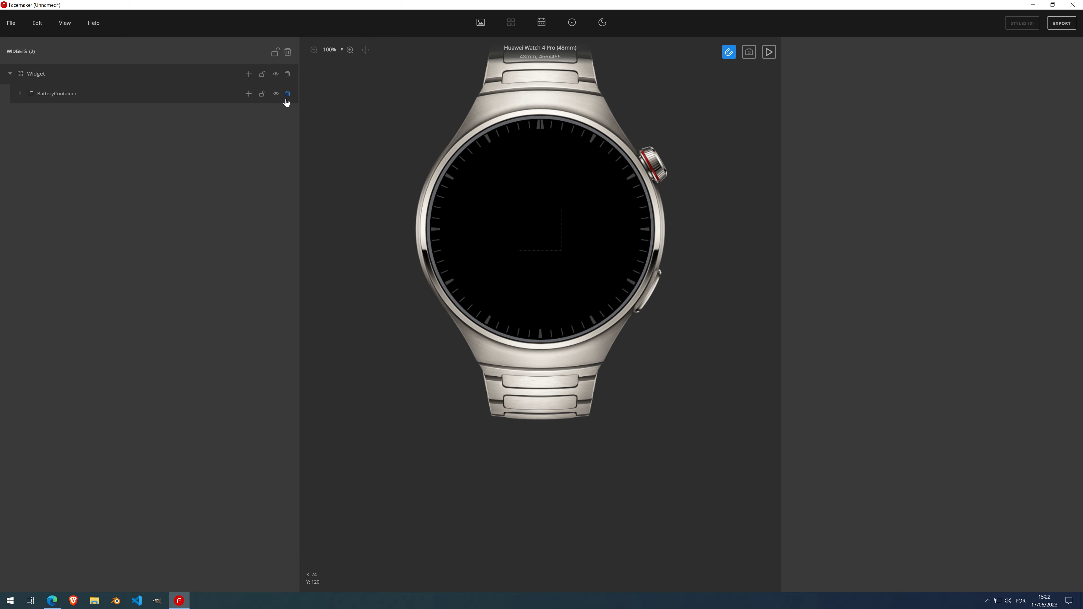
left_click(288, 94)
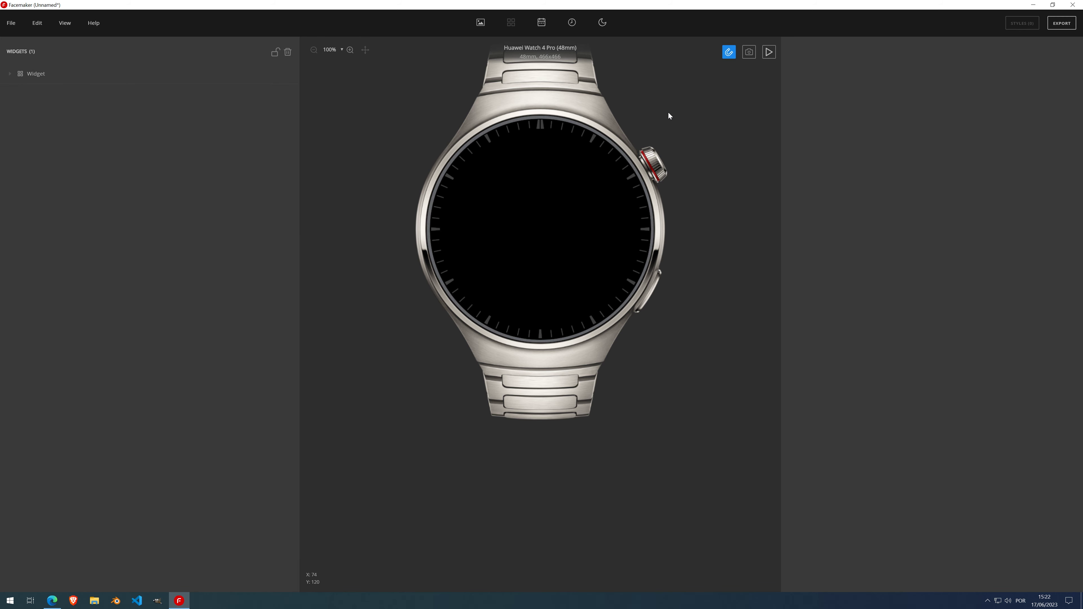
- Add a Background to the watch face and insert an Image widget inside it
left_click(480, 23)
left_click(248, 94)
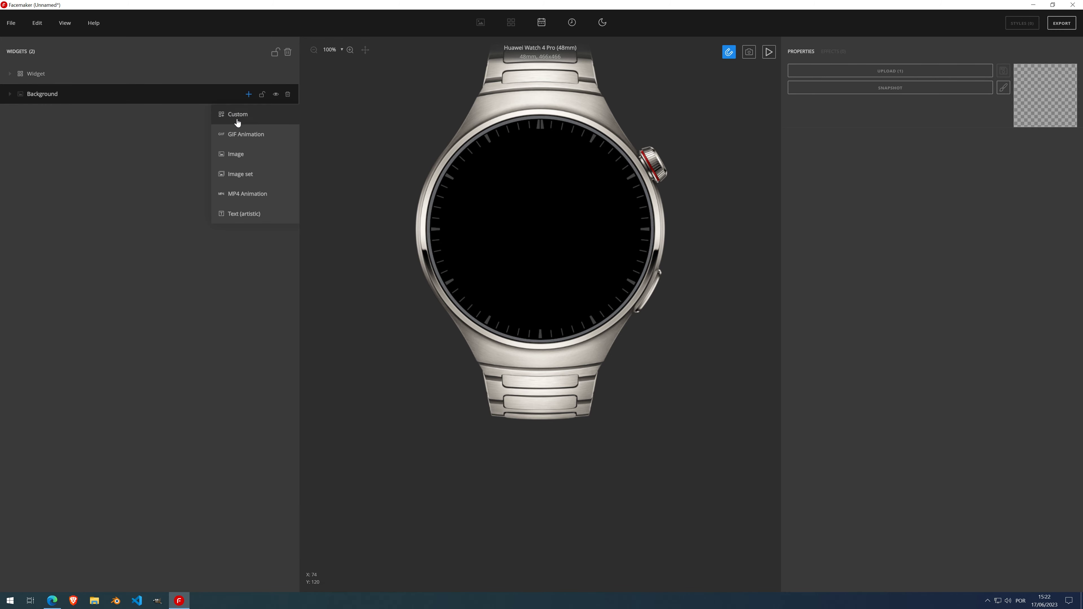
left_click(244, 154)
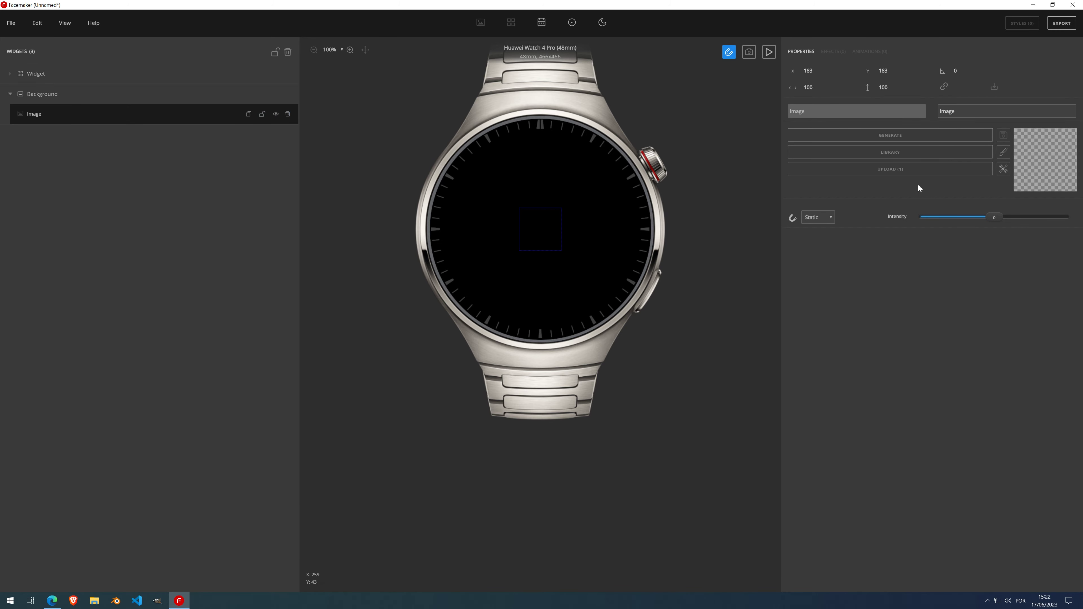
- Load the Sponge bob2 picture from the library's Cartoon category and move it to about X 150, Y 138
left_click(901, 154)
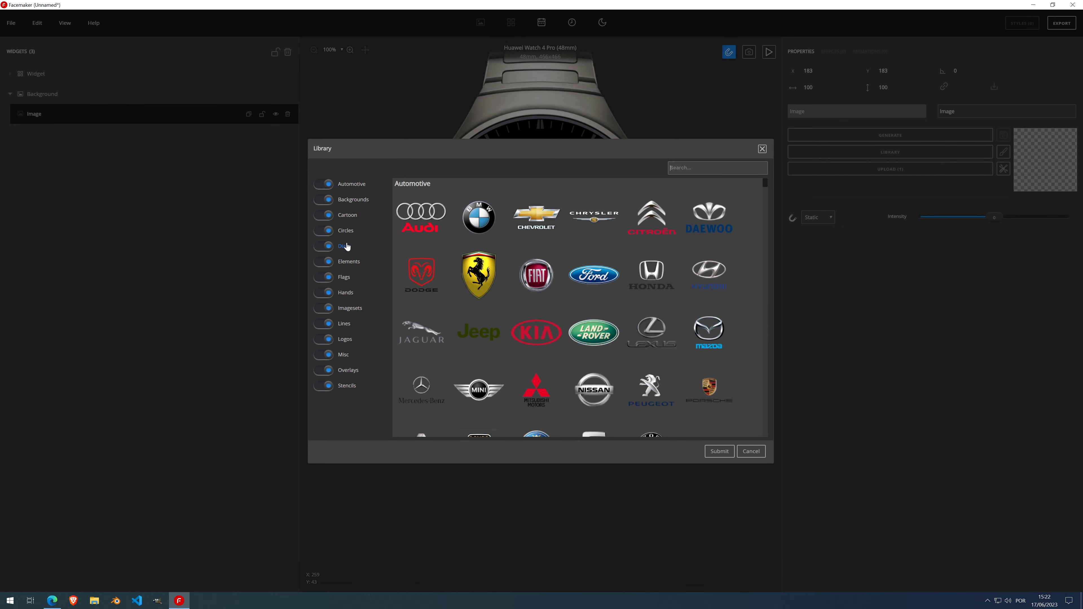
left_click(348, 215)
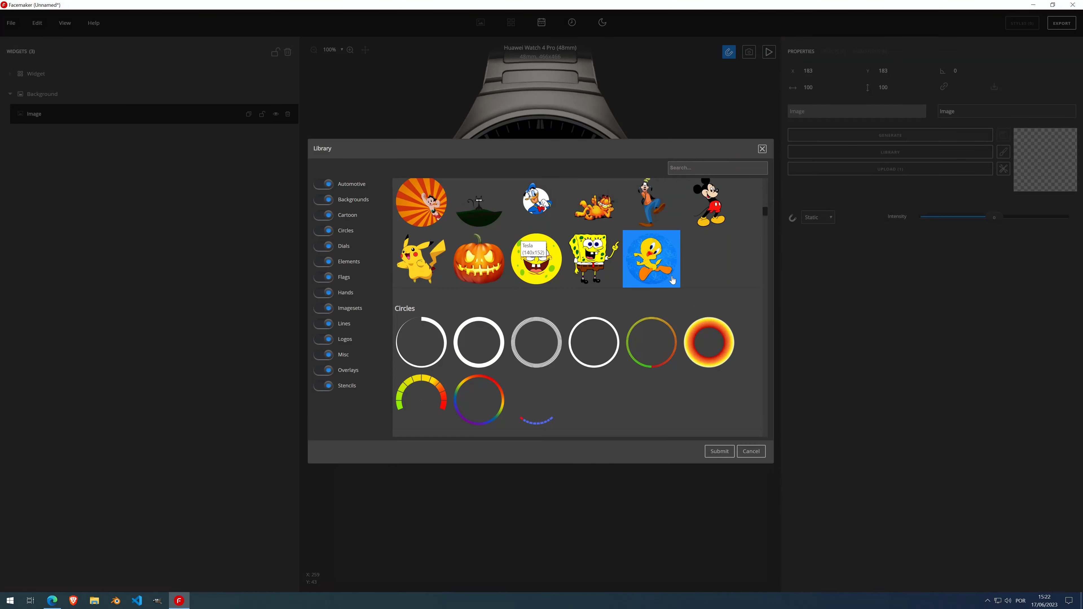
double_click(615, 269)
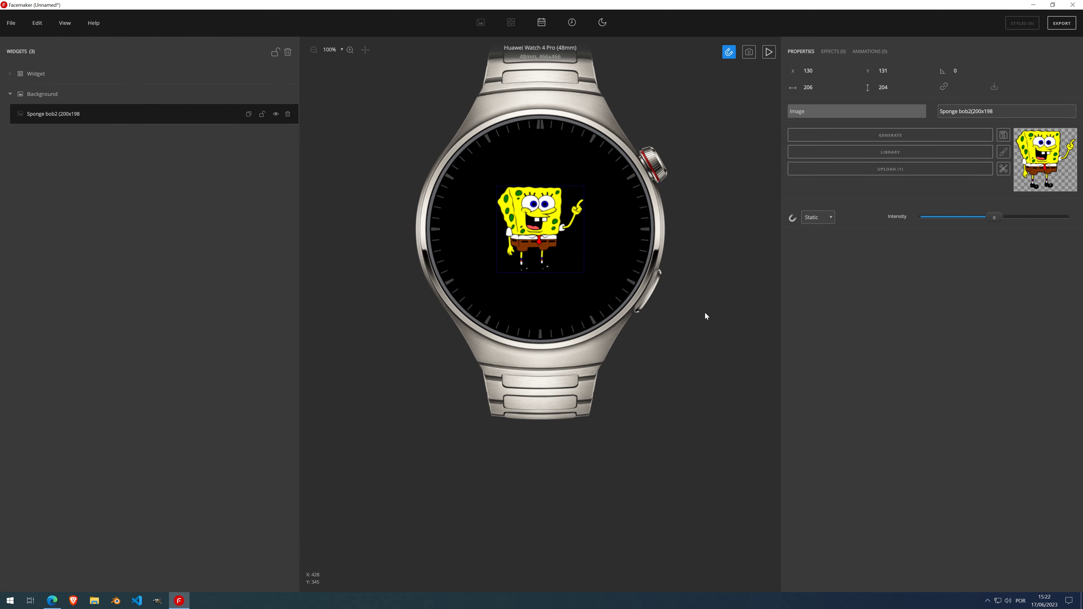
left_click_drag(544, 208, 552, 211)
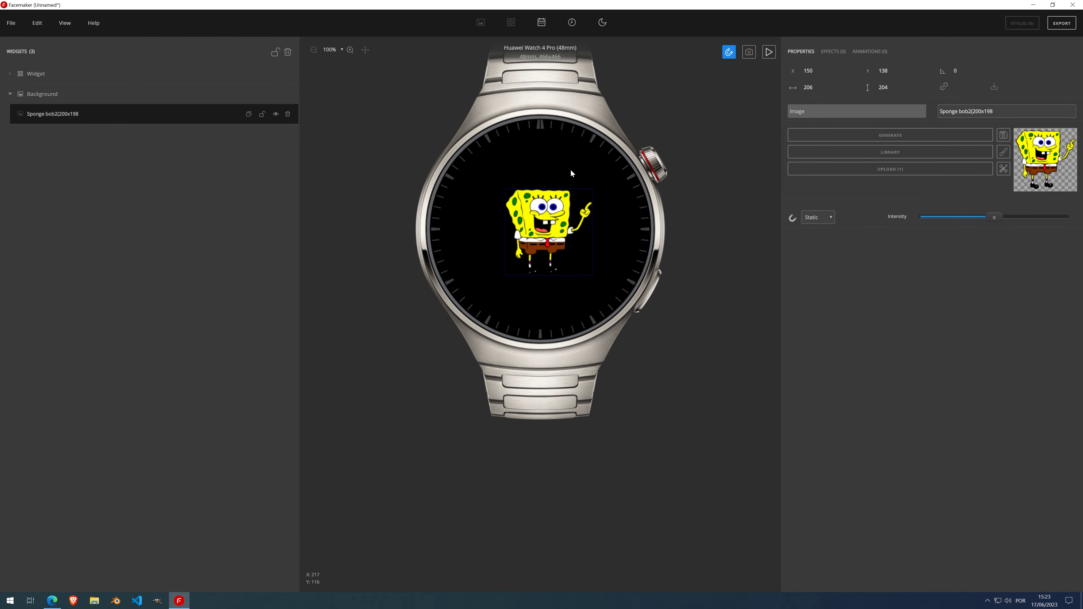
- Warp the Sponge bob picture by pulling all four corners into a slanted quadrilateral, and save the warped image
left_click(1003, 169)
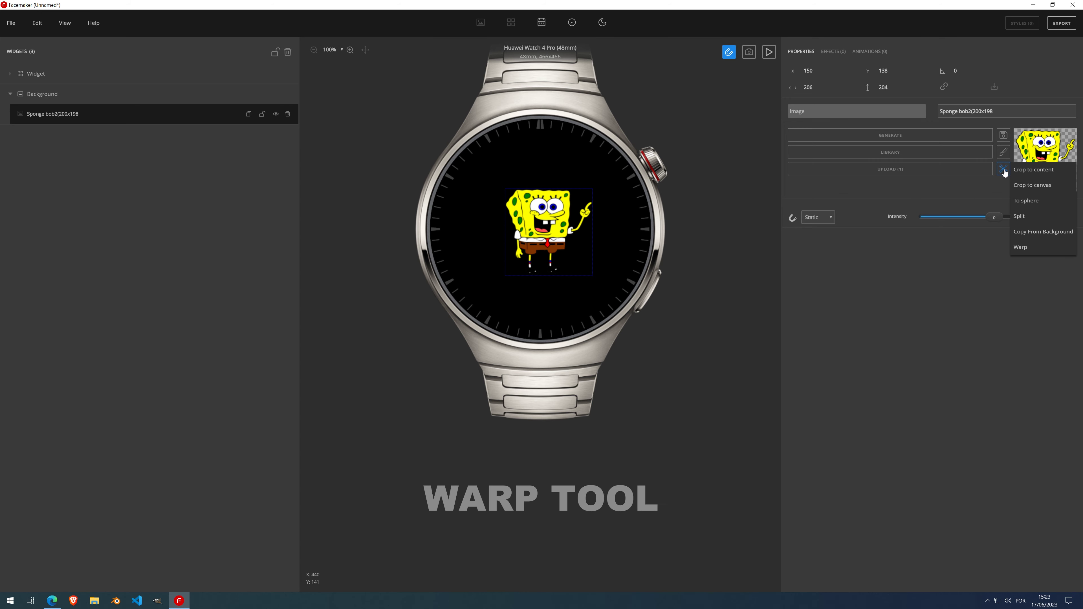
left_click(1028, 248)
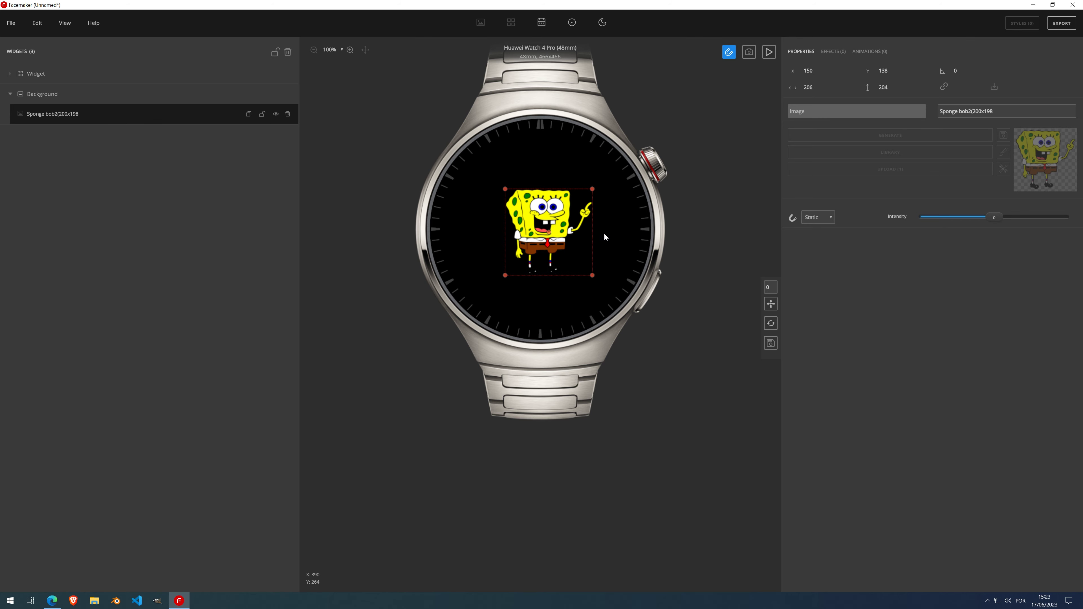
left_click_drag(592, 275, 621, 249)
left_click_drag(504, 276, 510, 311)
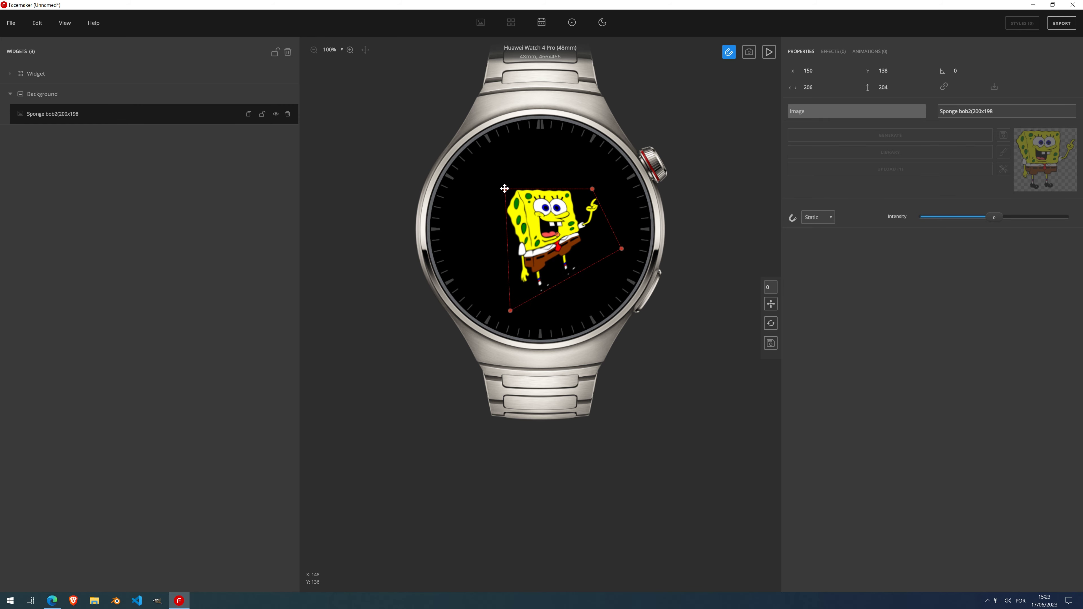
mouse_move(505, 189)
left_mouse_down()
mouse_move(496, 177)
mouse_move(553, 207)
mouse_move(496, 187)
left_mouse_up()
left_click_drag(595, 190, 476, 191)
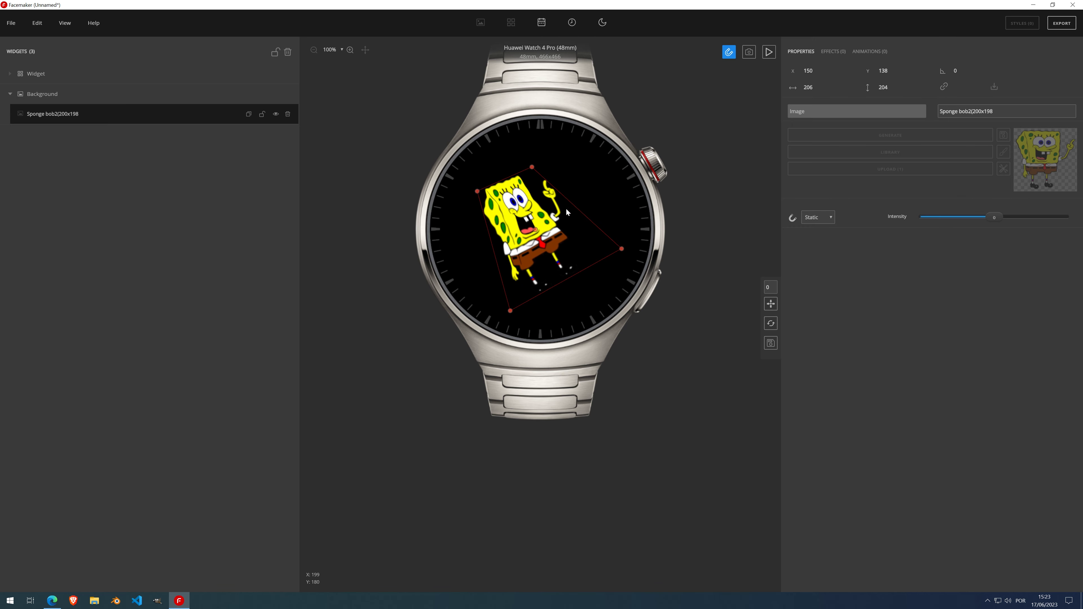
left_click_drag(510, 312, 495, 309)
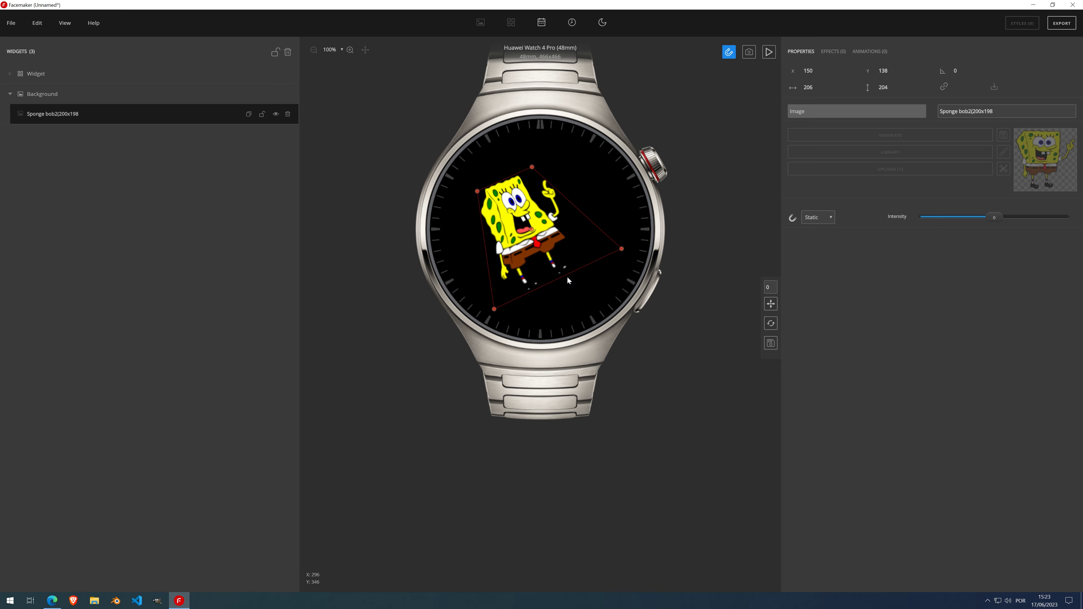
left_click(770, 344)
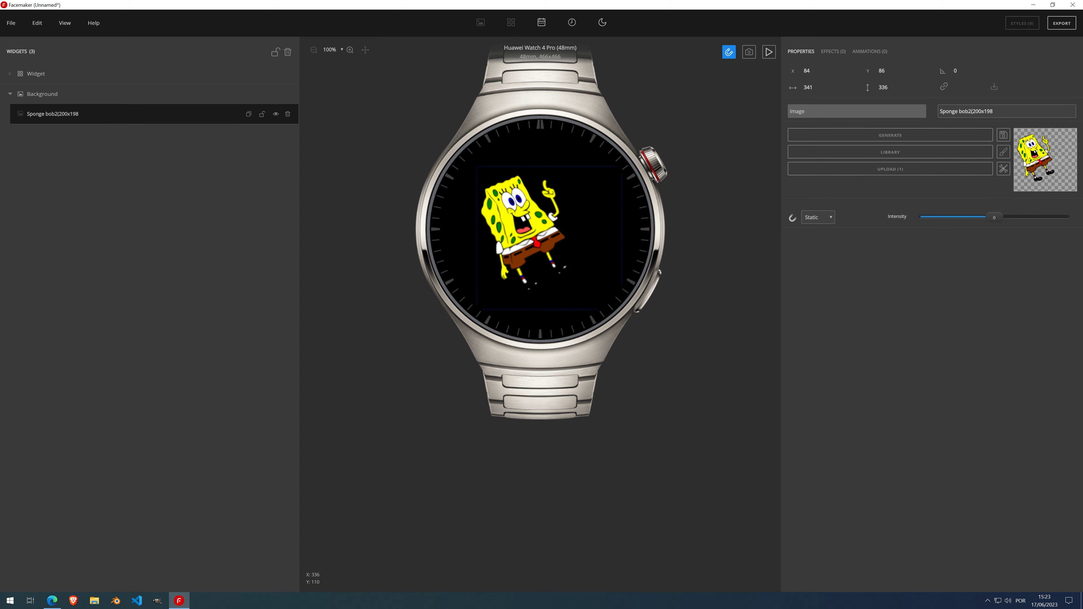
- Crop the warped Sponge bob picture to its content and move it to about X 108, Y 101
left_click_drag(547, 227, 541, 231)
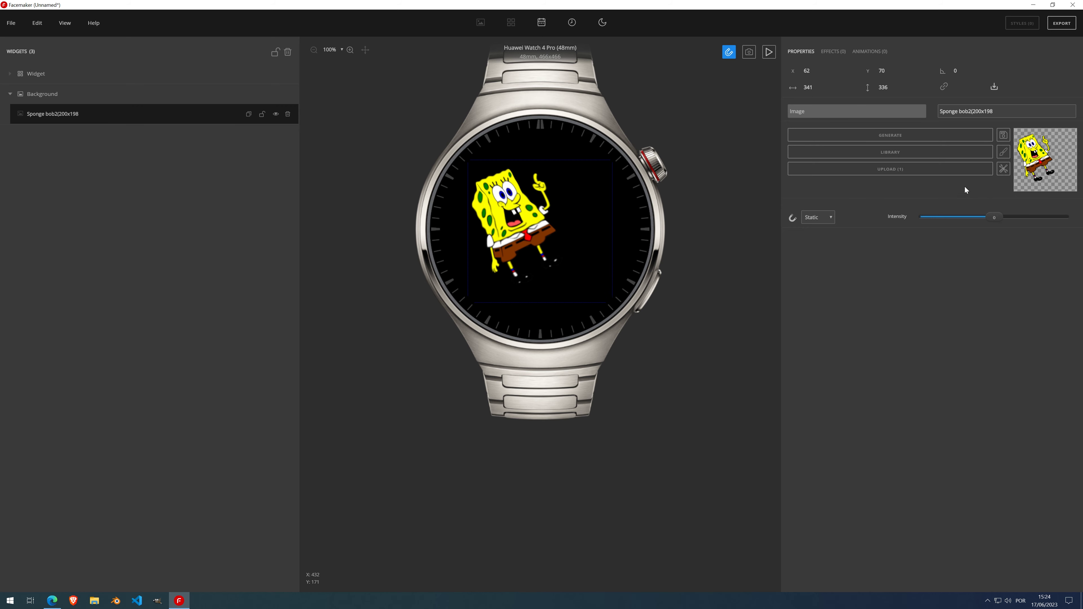
left_click(1004, 173)
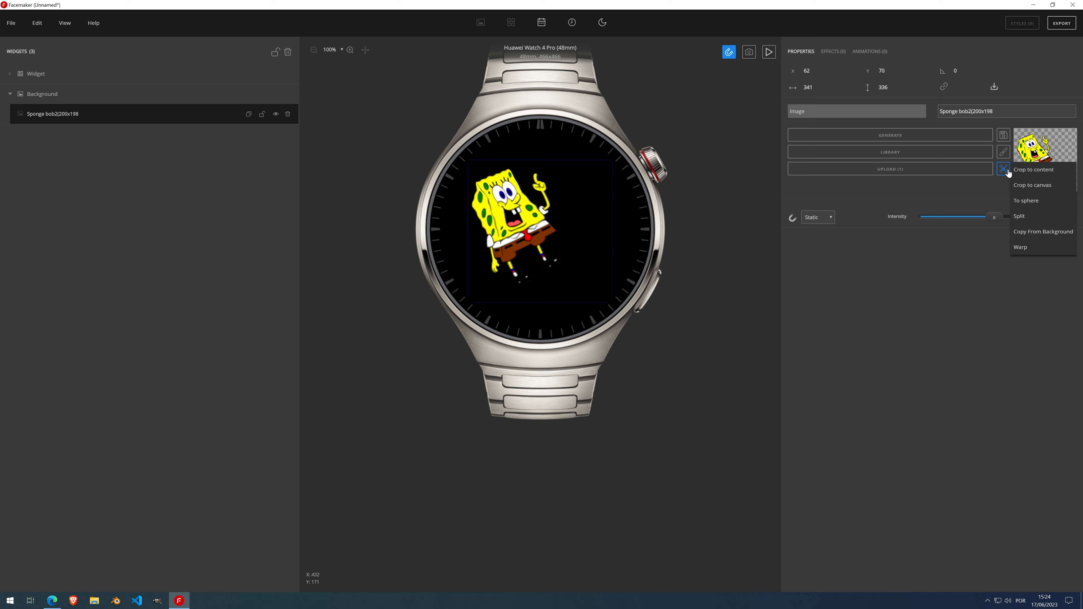
left_click(1040, 177)
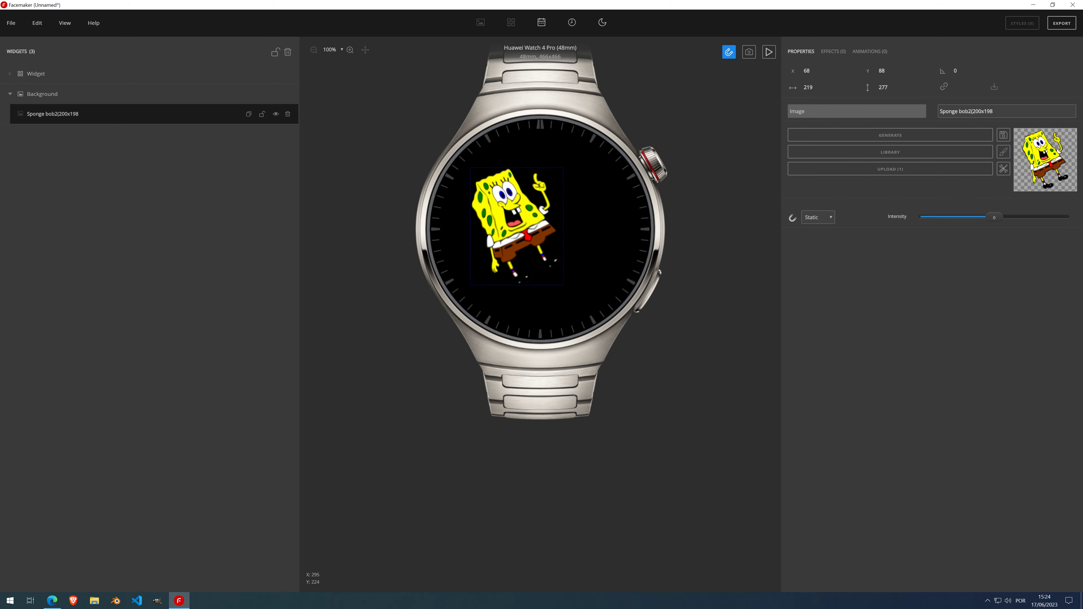
left_click_drag(533, 222, 541, 230)
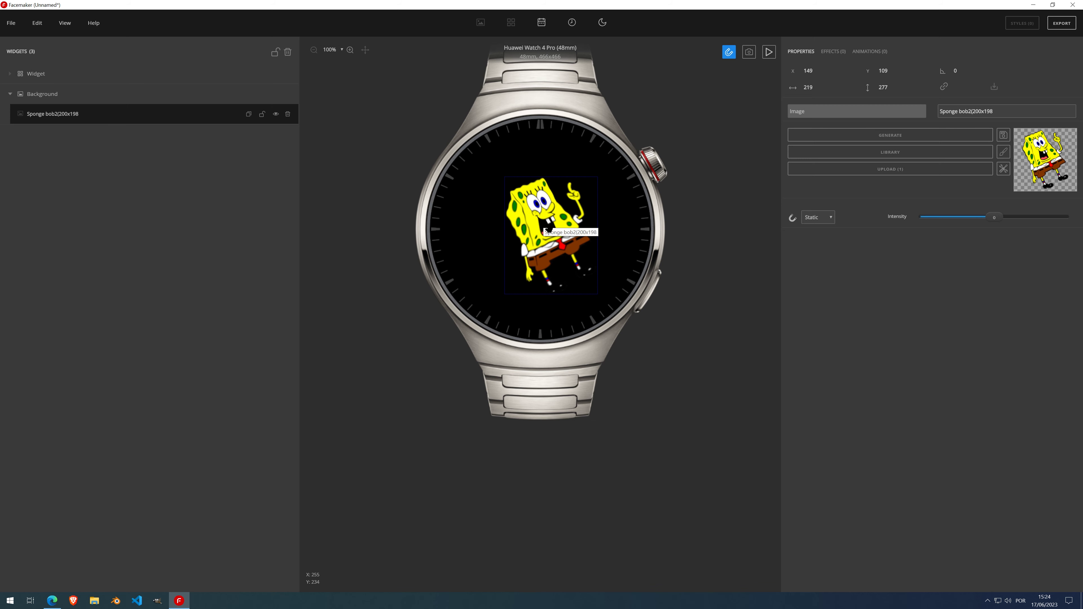
left_click_drag(551, 235, 534, 231)
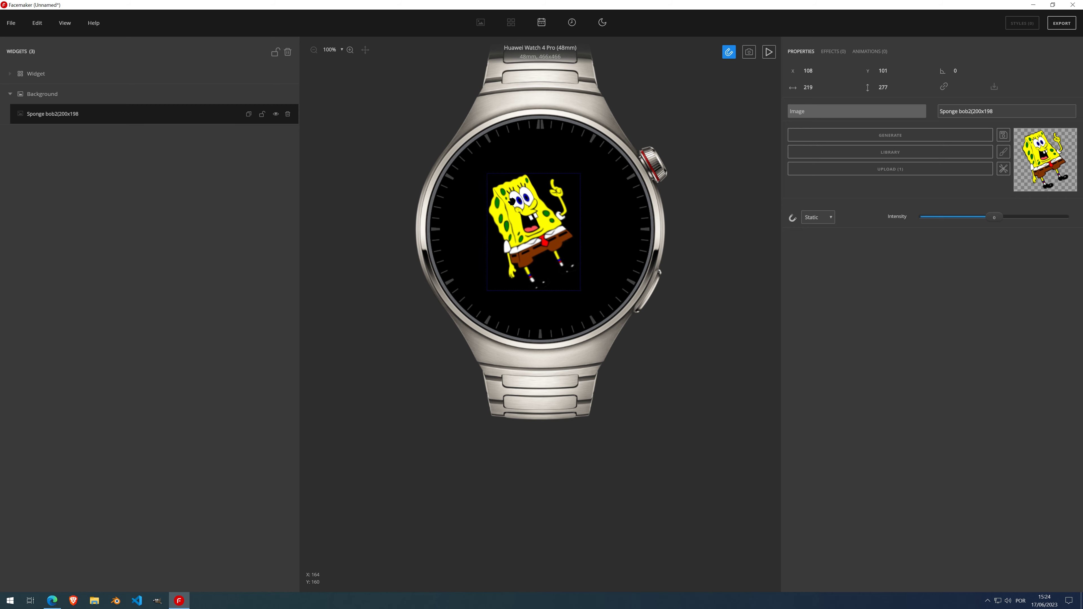
- Replace the Sponge bob picture with a Time container holding an Image set assigned to Hours (1st digit)
left_click(287, 114)
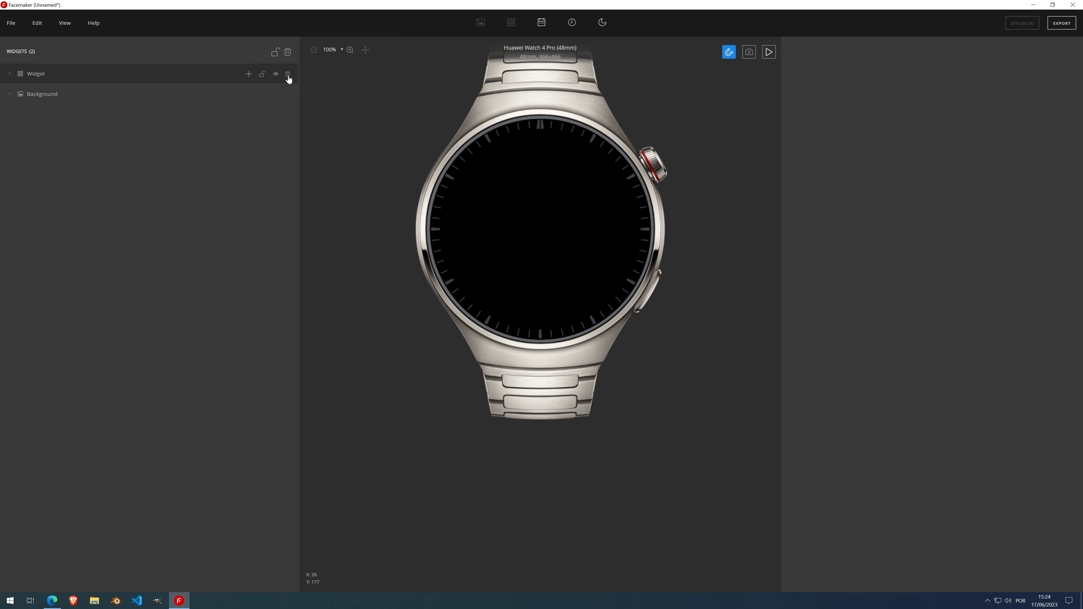
left_click(572, 23)
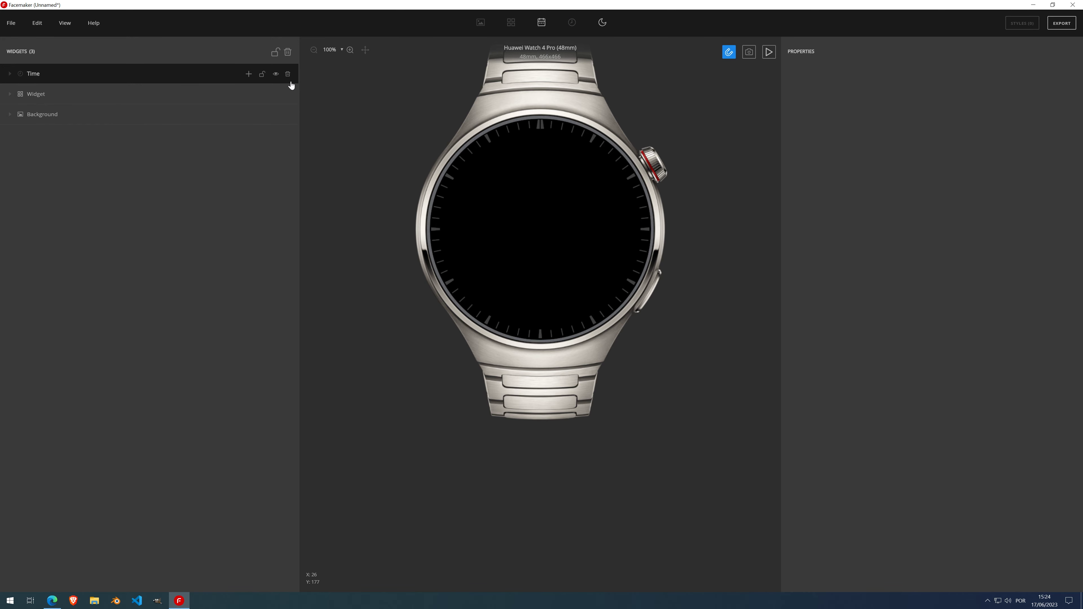
left_click(249, 74)
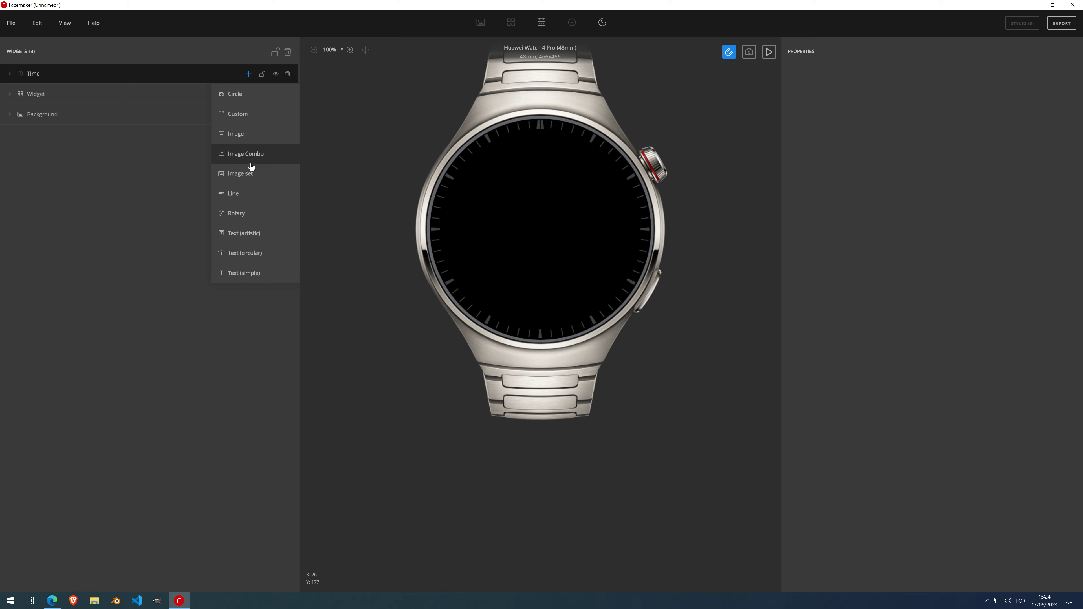
left_click(253, 175)
left_click(891, 130)
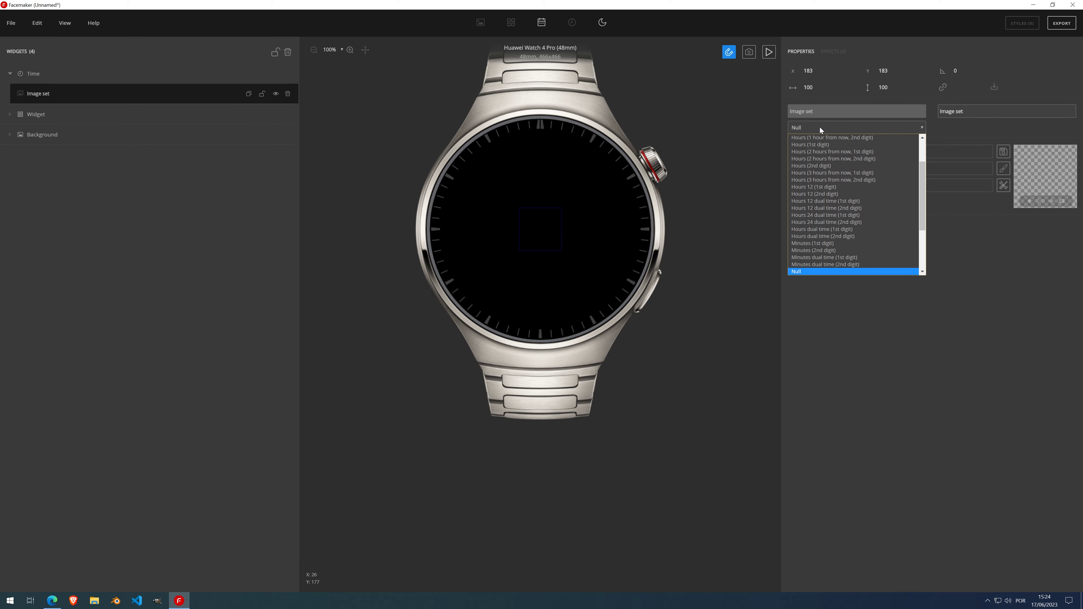
left_click(828, 145)
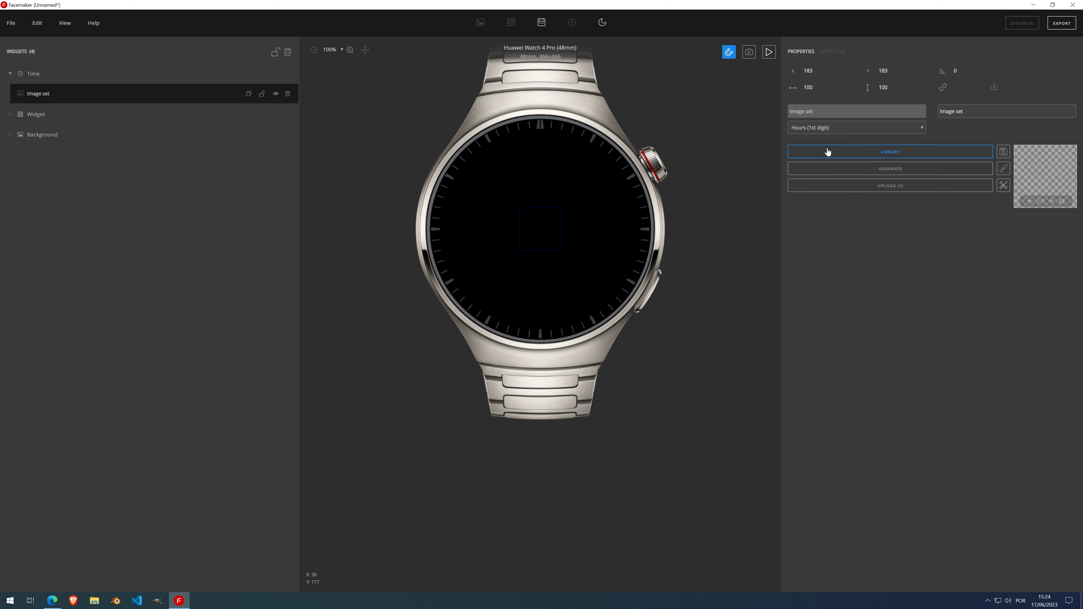
- Generate the hour digits for the image set at size 94 in the Satoshi Variable Bold font
left_click(888, 169)
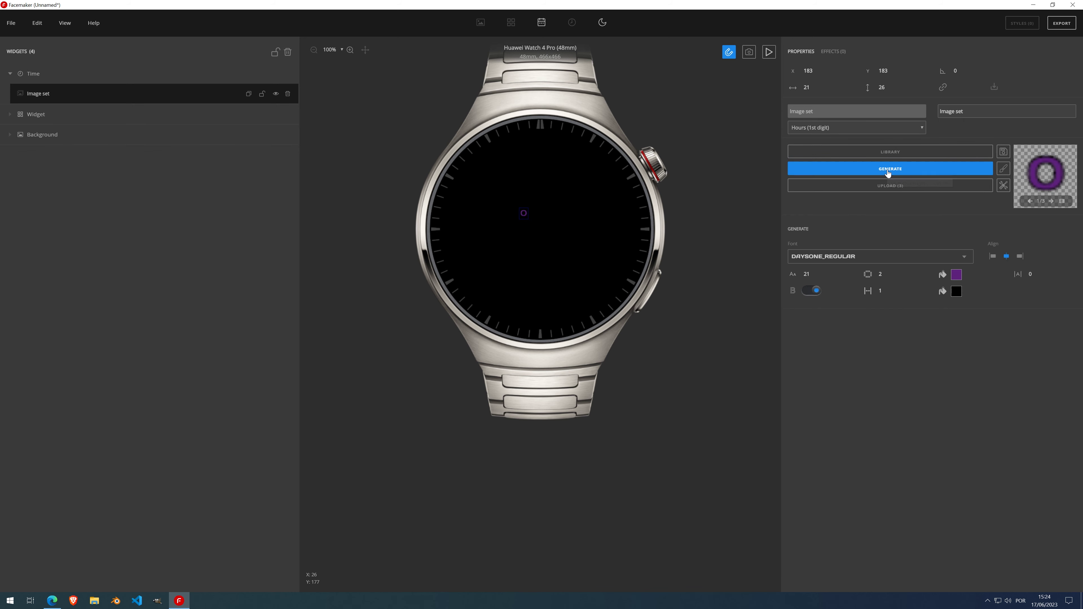
left_click(819, 273)
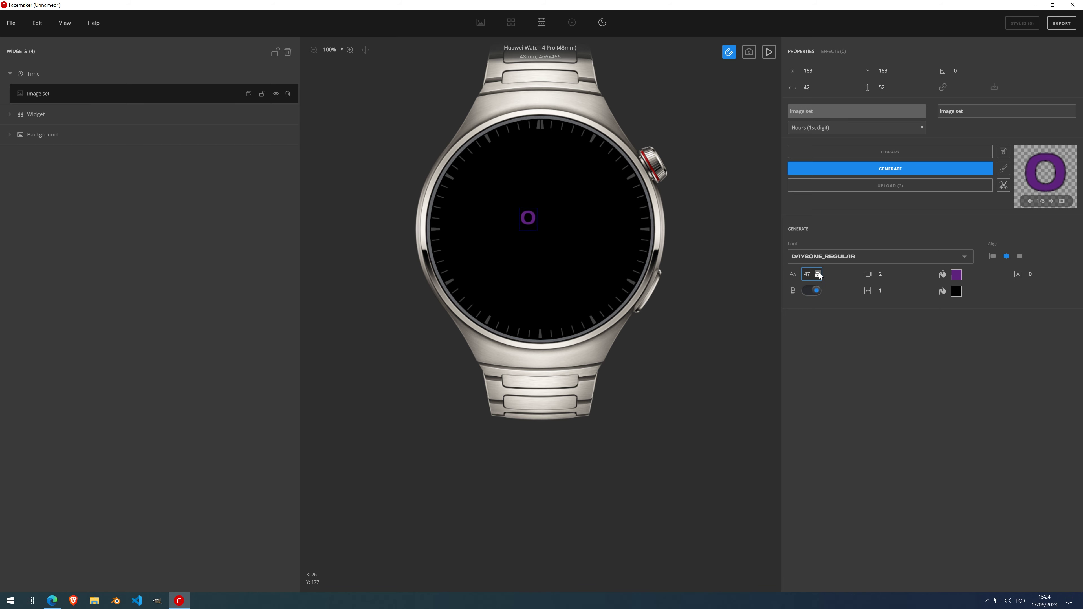
left_click_drag(819, 274, 819, 274)
left_click(816, 257)
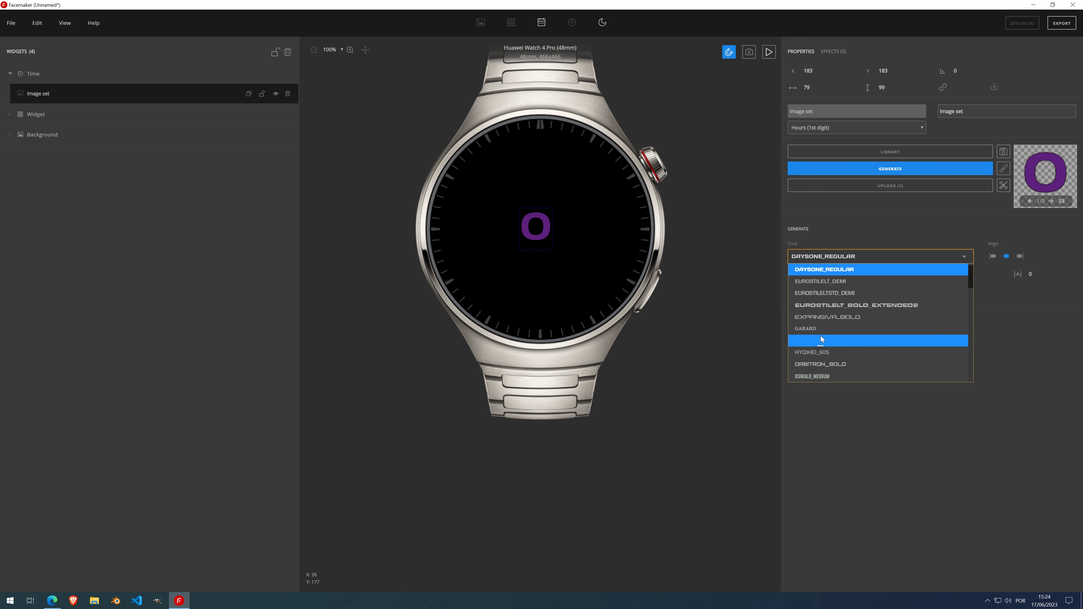
scroll(820, 331, "down", 8)
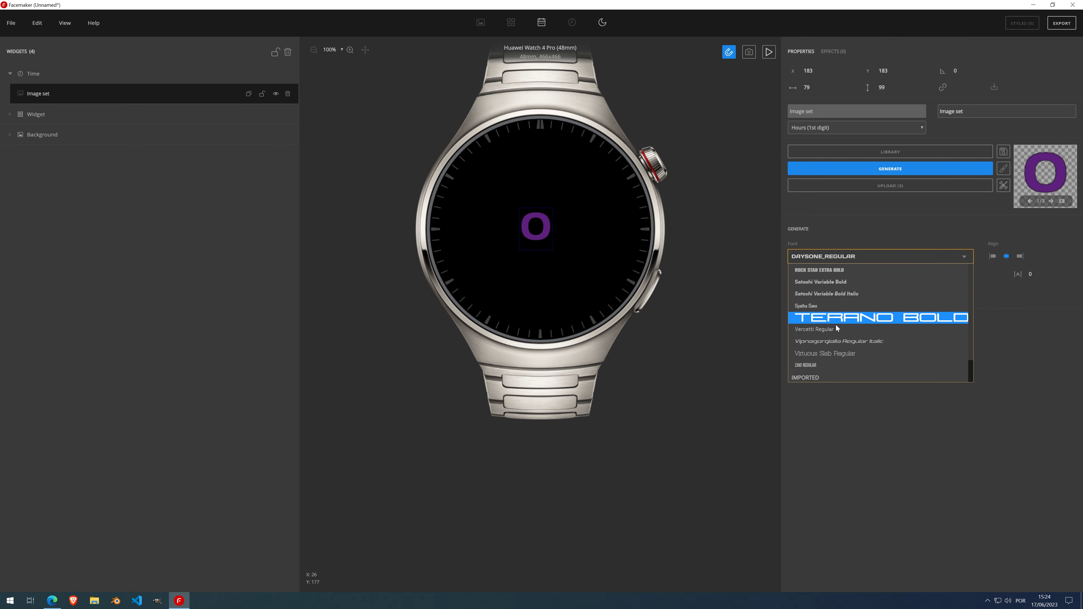
scroll(830, 336, "up", 2)
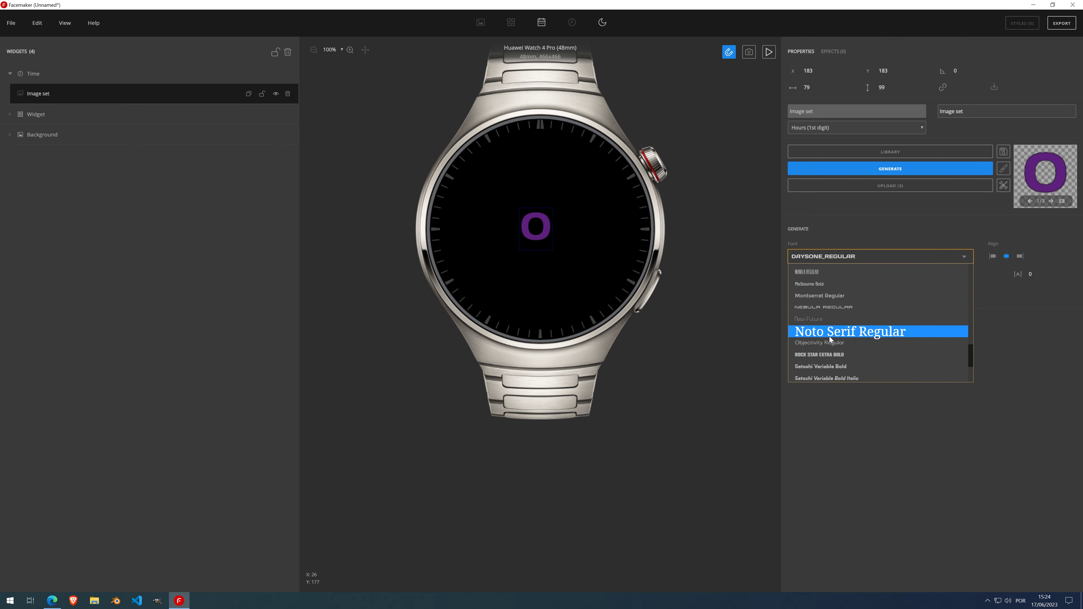
scroll(830, 336, "down", 1)
left_click(829, 336)
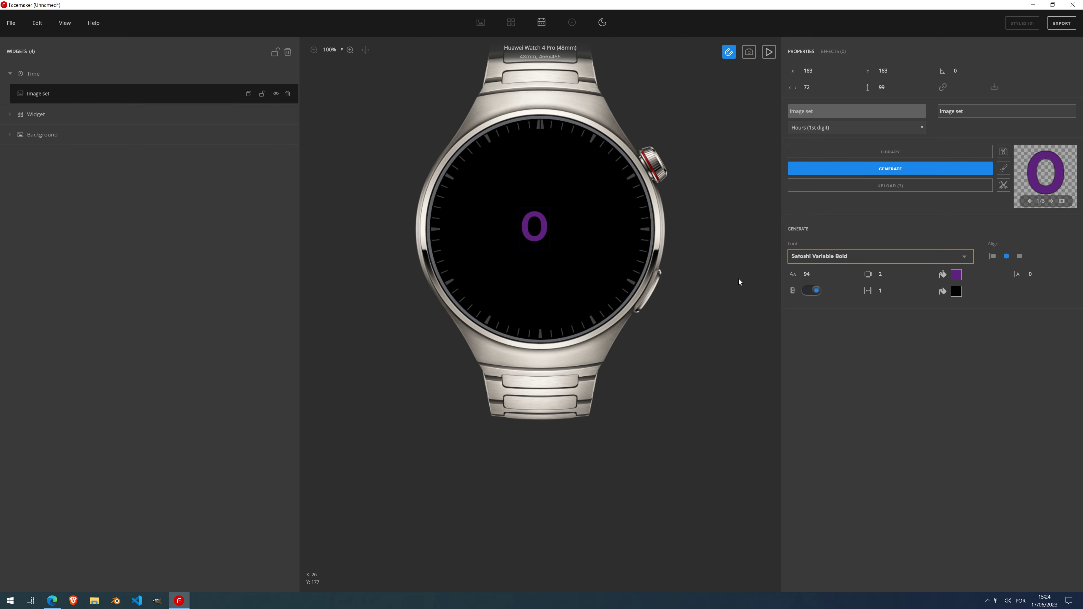
- Move the hour digit to about X 109, Y 154, turn bold off and set the font size to 151
left_click_drag(540, 231, 509, 218)
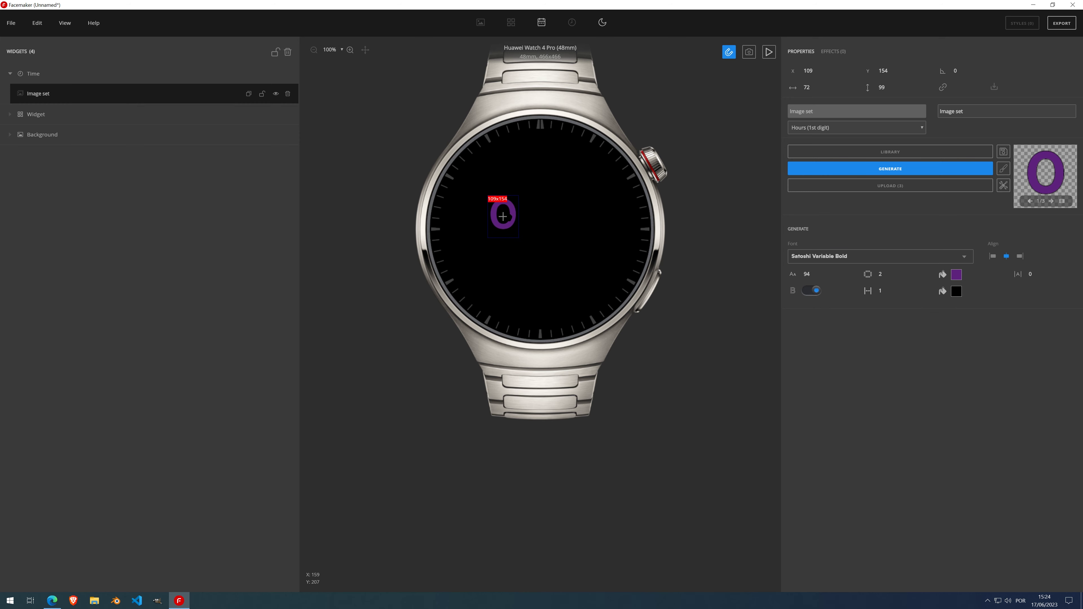
left_click(818, 274)
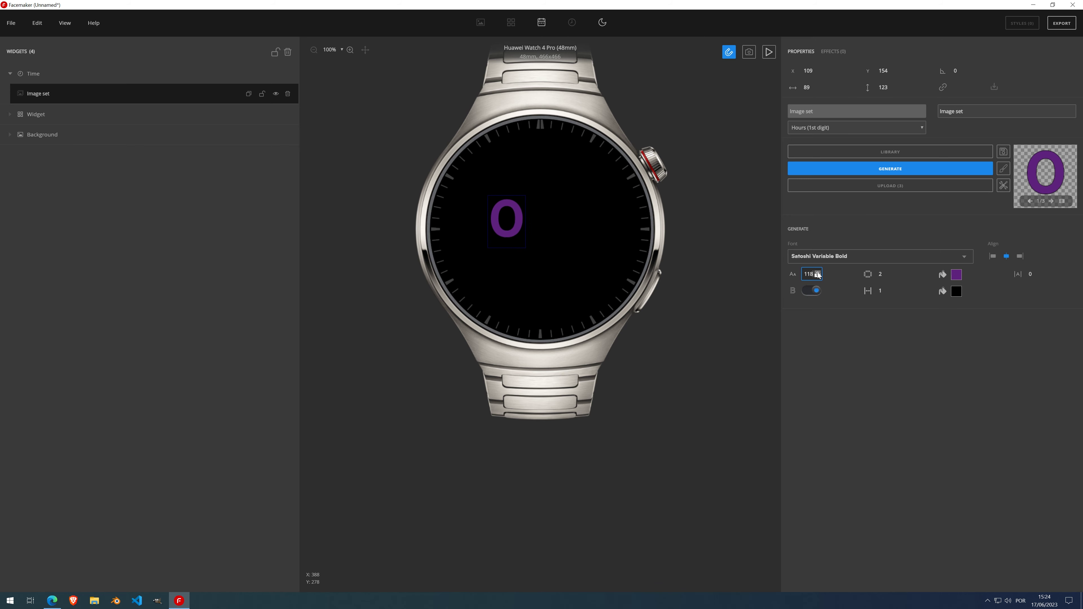
left_click(818, 274)
left_click(812, 290)
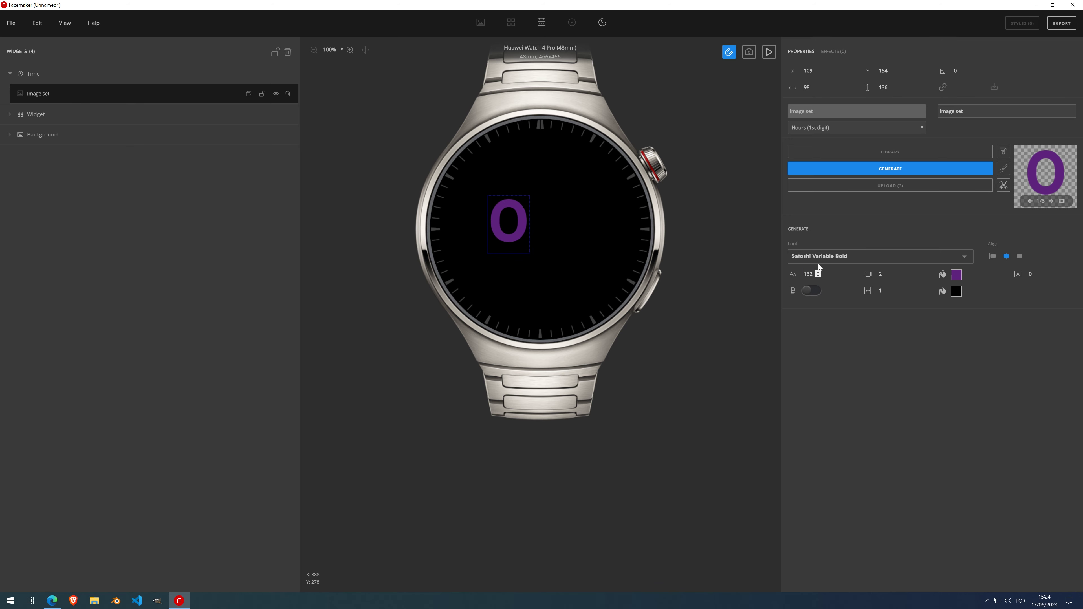
left_click(818, 273)
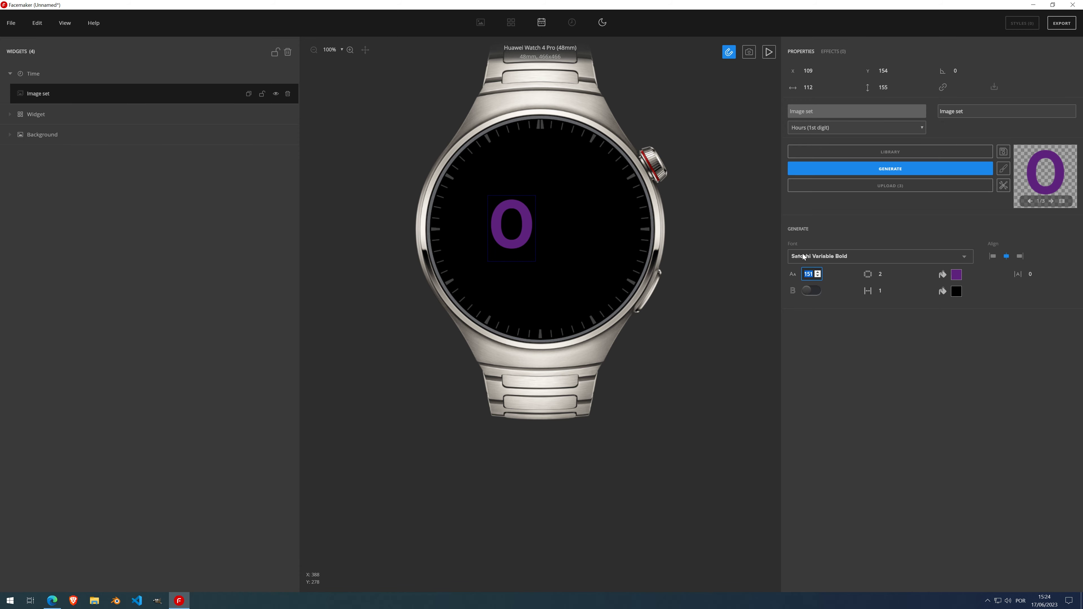
- Review the hour digit frames in the Frame editor and crop the image set to its content
left_click(1065, 201)
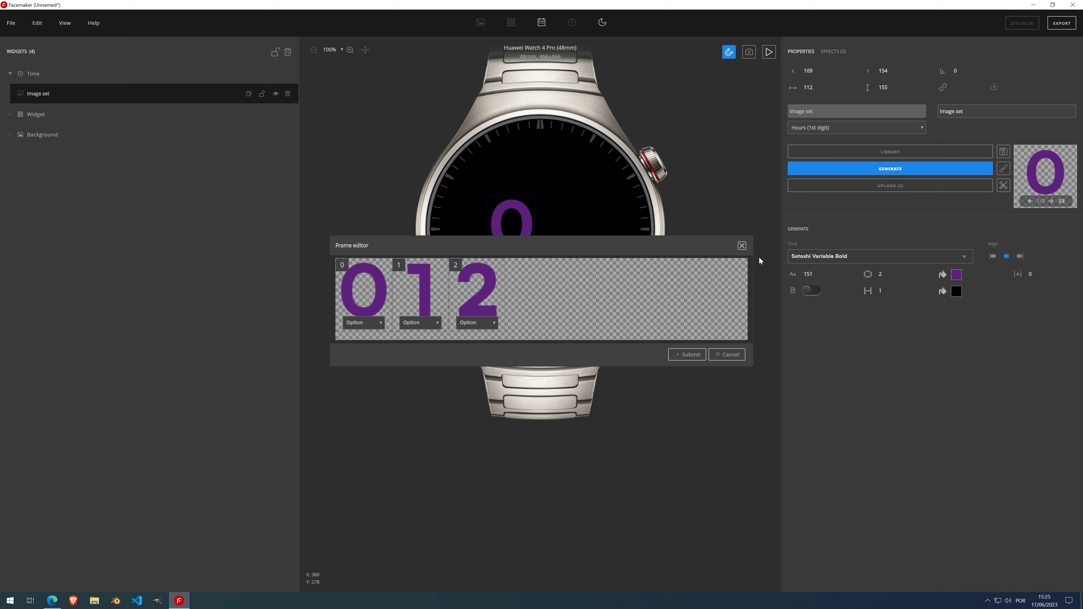
left_click(743, 247)
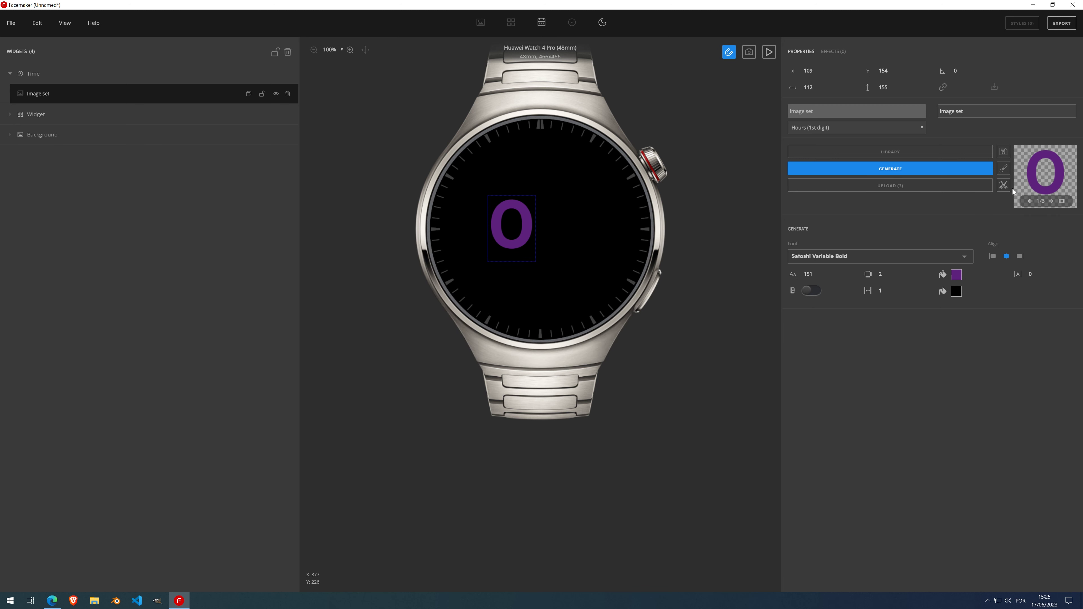
left_click(1036, 191)
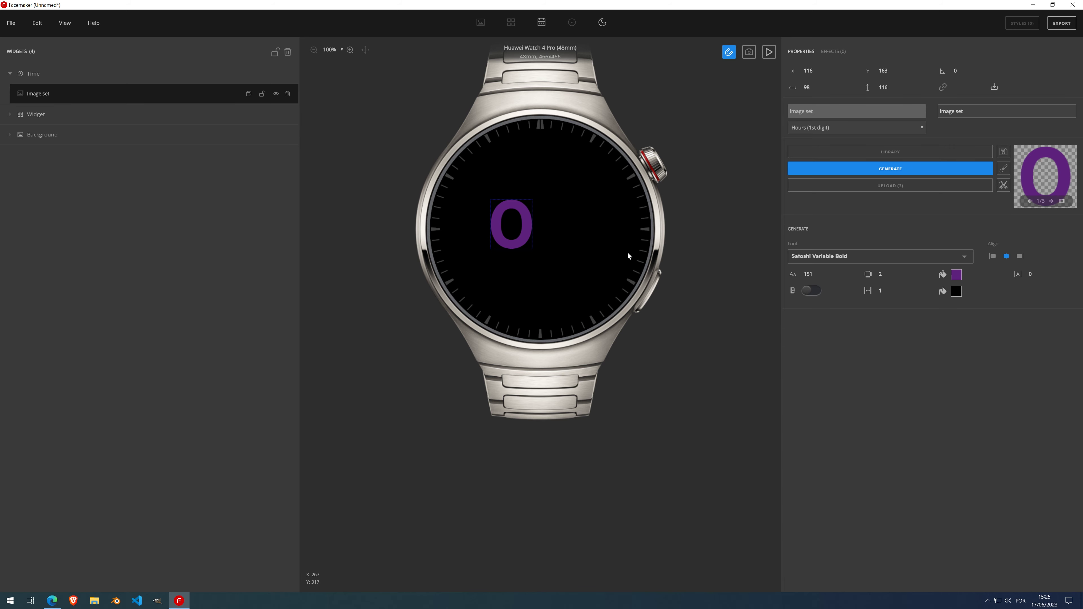
- Open the crop, sphere and warp options for the hour digit image set
mouse_move(1004, 193)
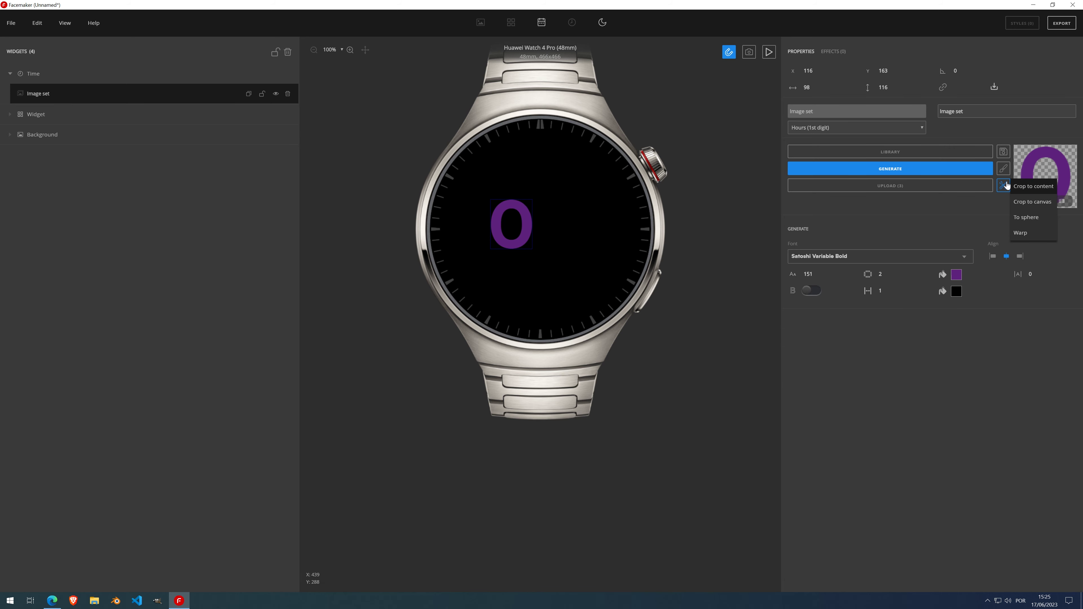
- Warp the hours digit by stretching its right side taller and slightly raising its lower-left corner, then save the warp
left_click(1062, 202)
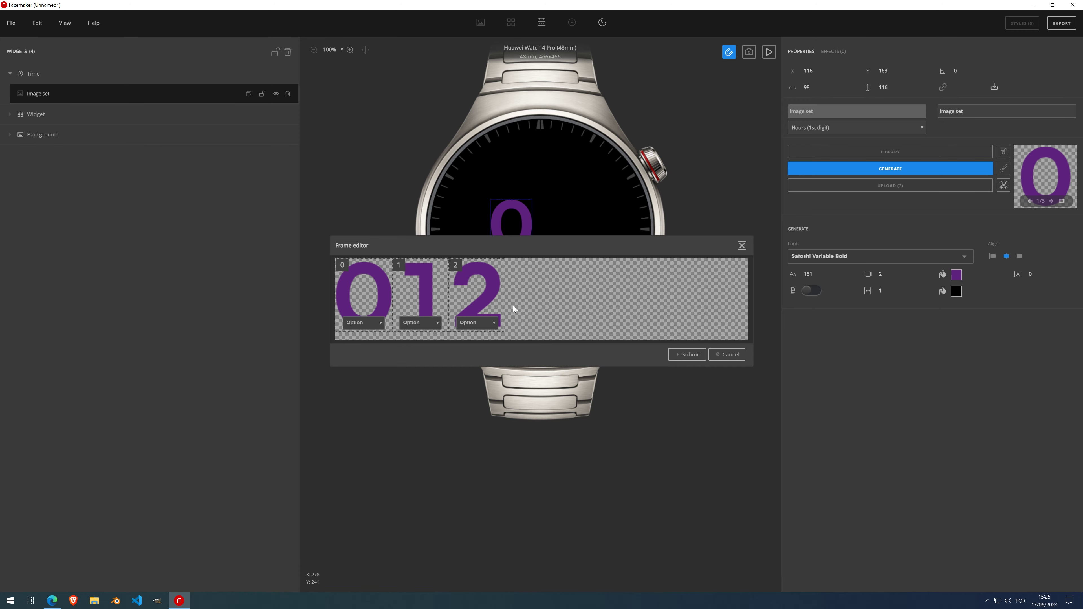
left_click(742, 246)
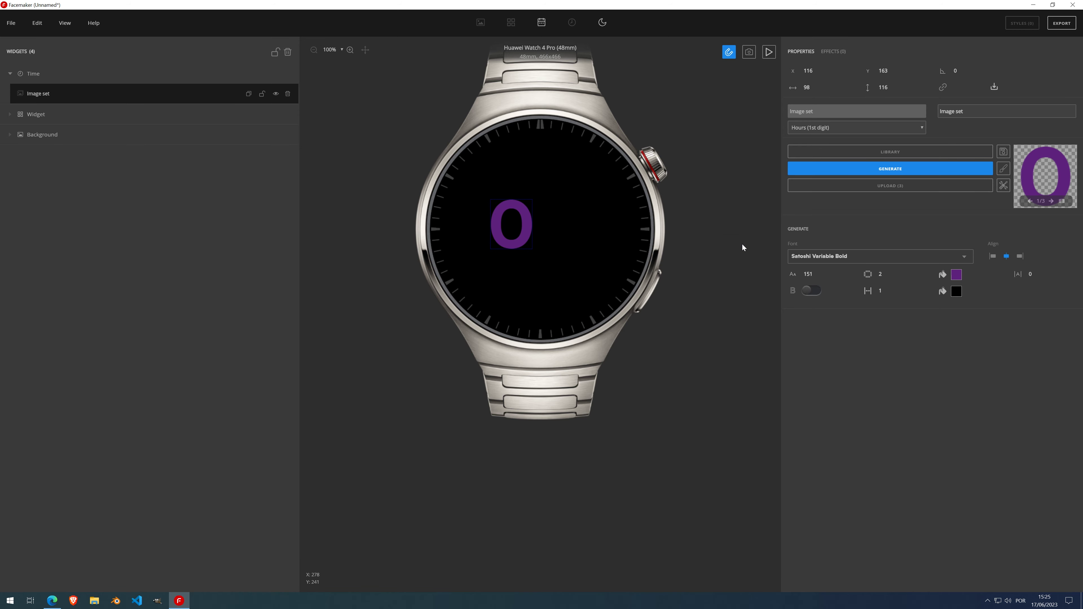
mouse_move(1004, 185)
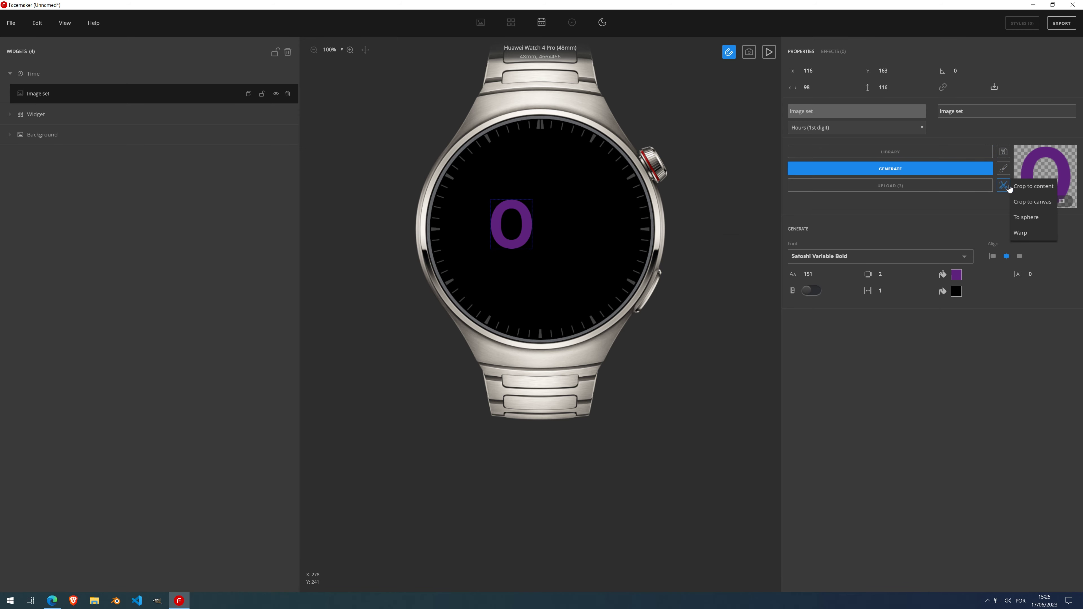
left_click(1041, 234)
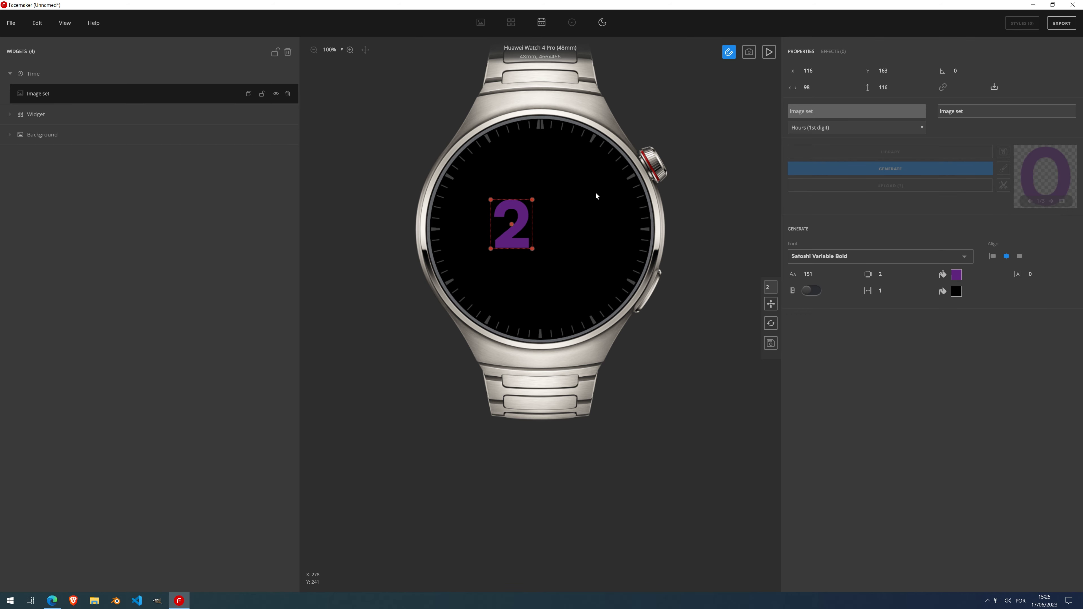
left_click_drag(533, 199, 533, 177)
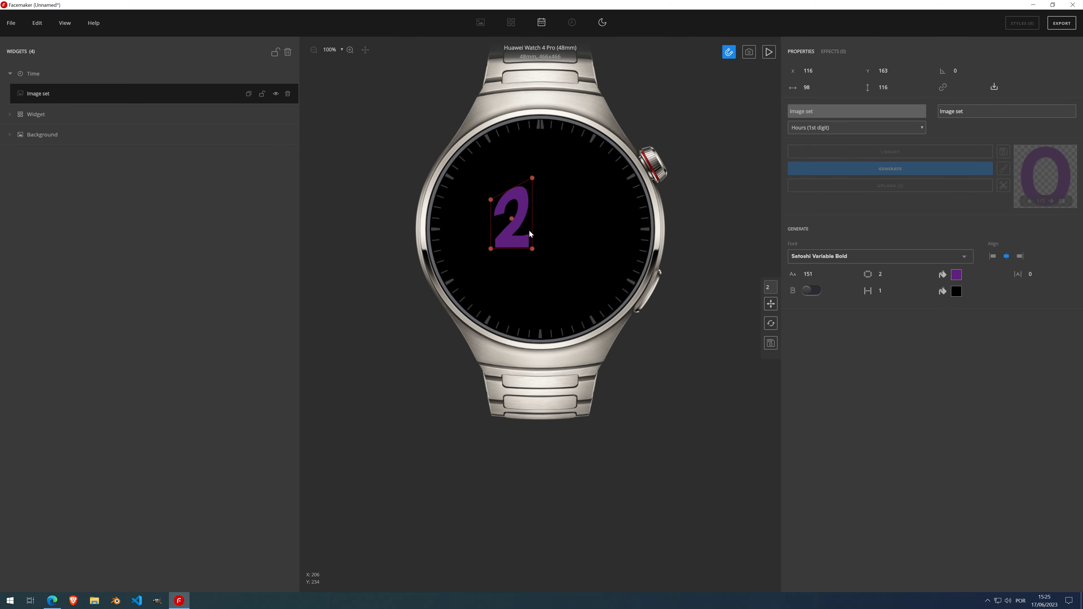
left_click_drag(533, 249, 532, 268)
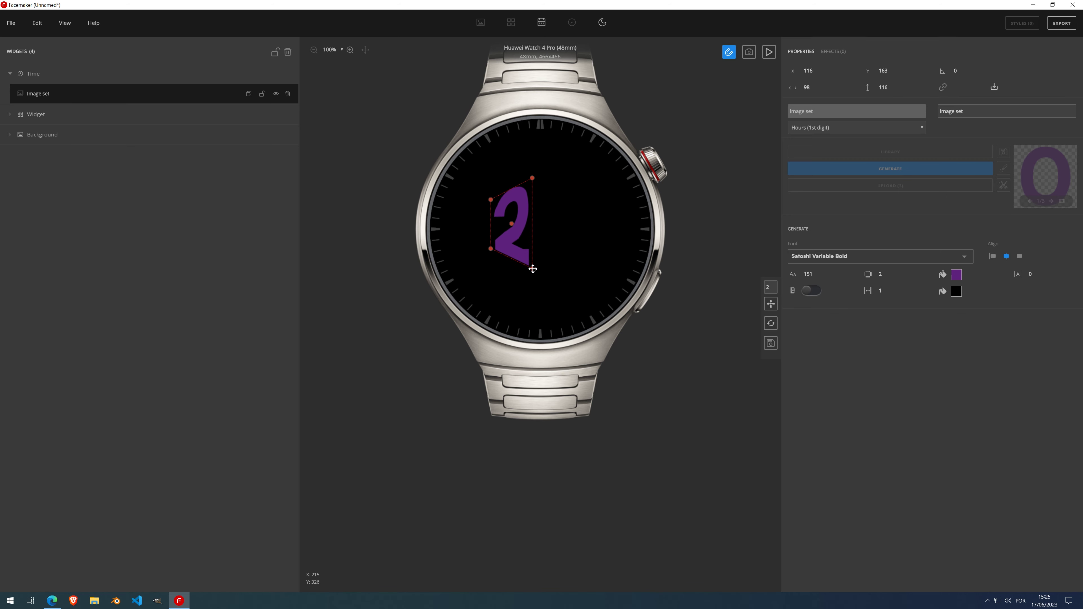
left_click_drag(533, 268, 491, 244)
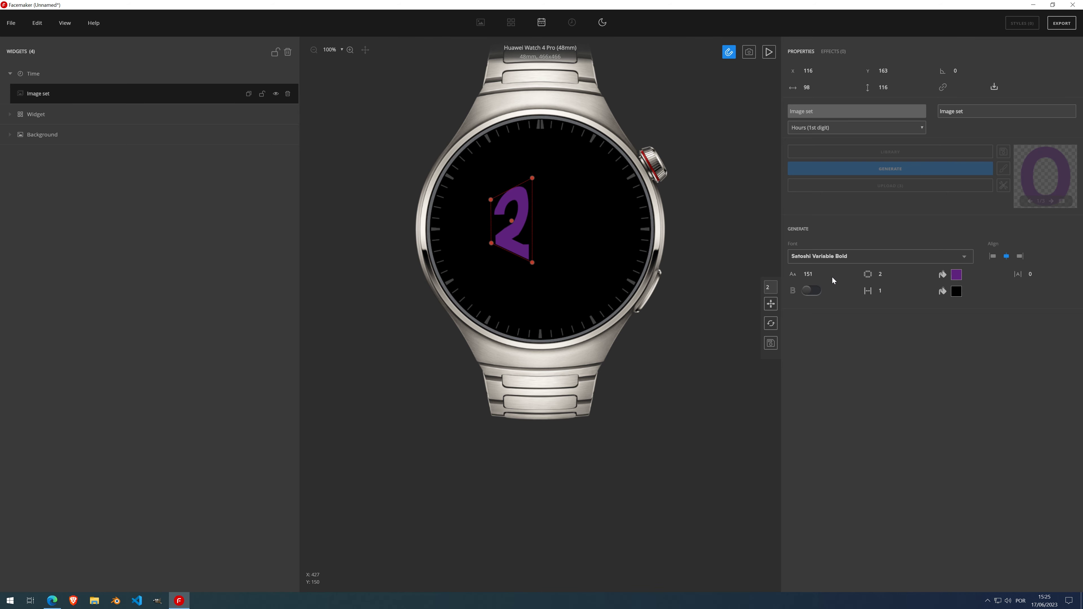
left_click(771, 344)
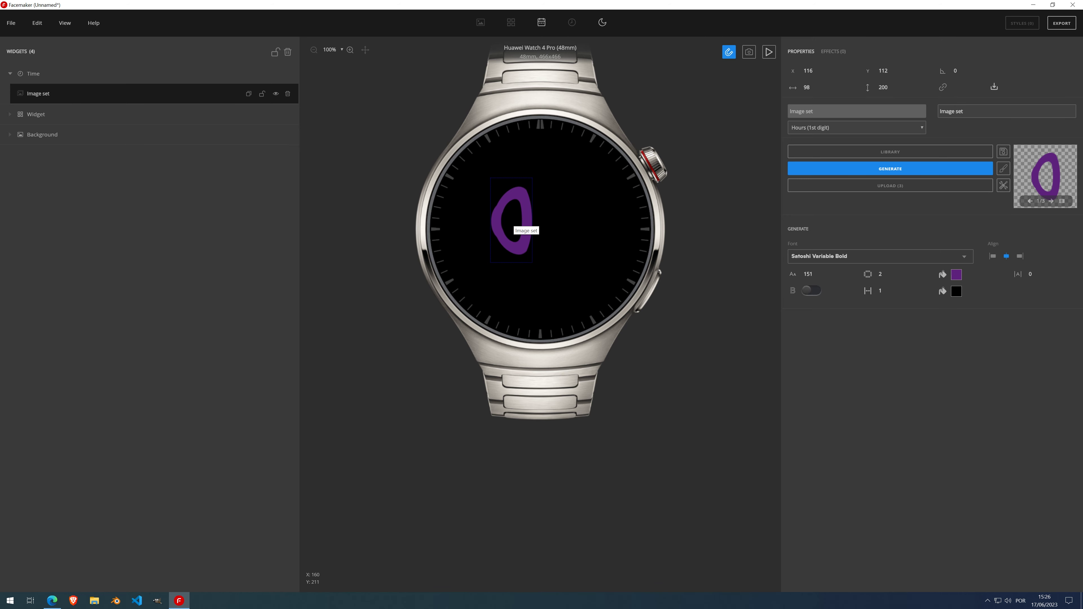
- Replace the warped image set with a new Time image set using Hours (1st digit), and generate its digits
left_click(287, 94)
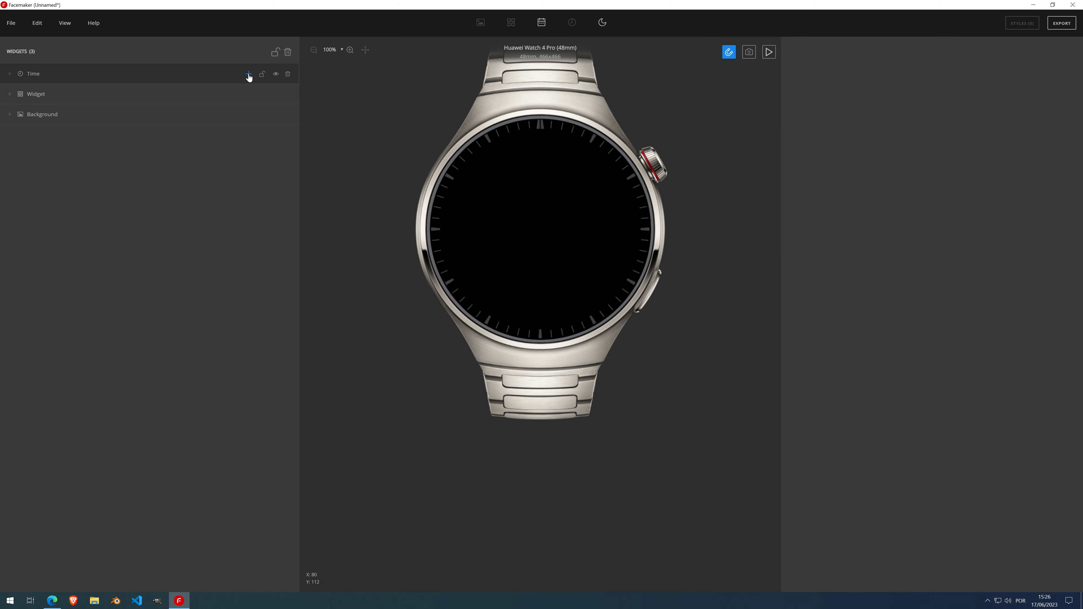
left_click(248, 74)
left_click(241, 173)
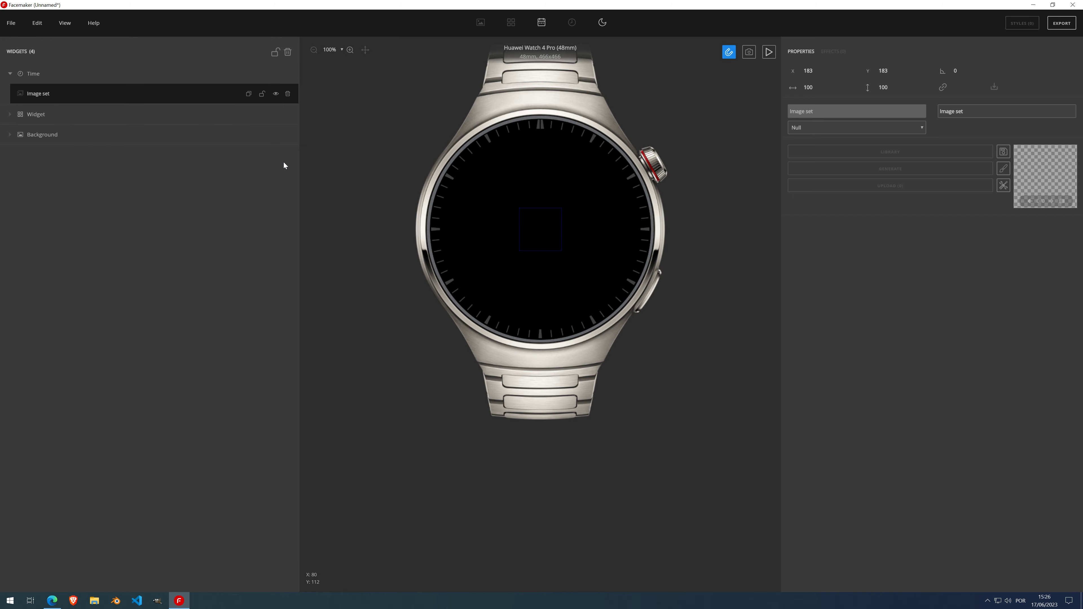
left_click(796, 129)
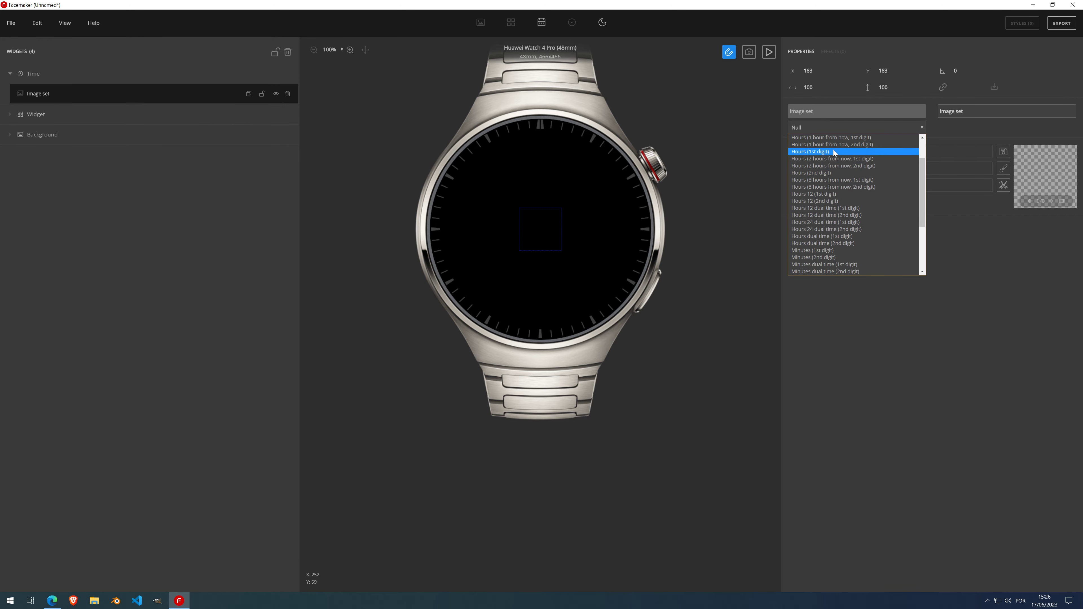
left_click(836, 151)
left_click(878, 174)
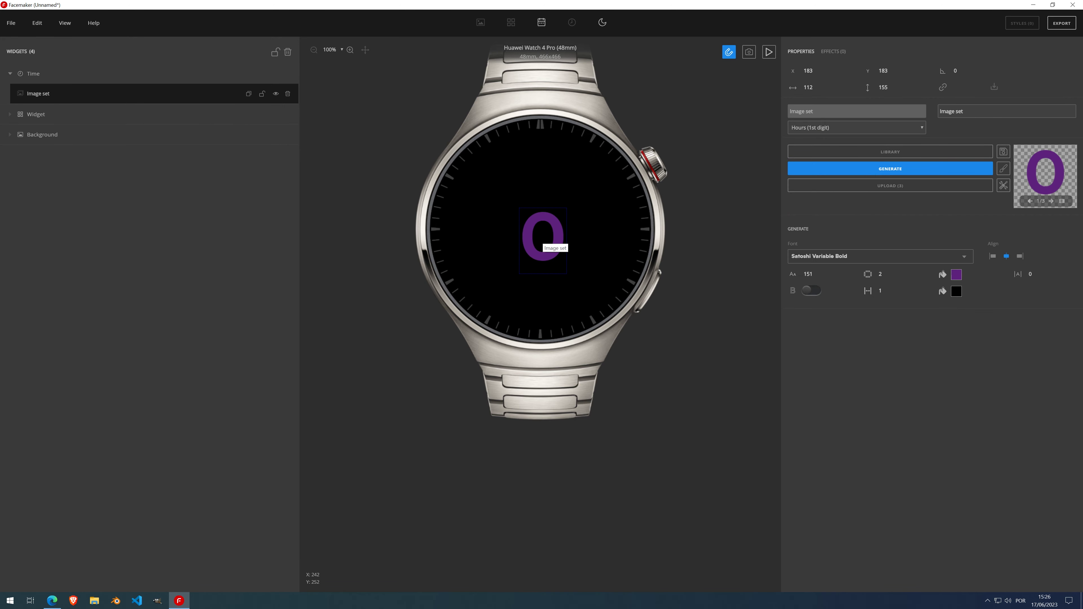
- Move the hours digit to about X 121, Y 147 and crop its images to content
left_click_drag(543, 241, 516, 226)
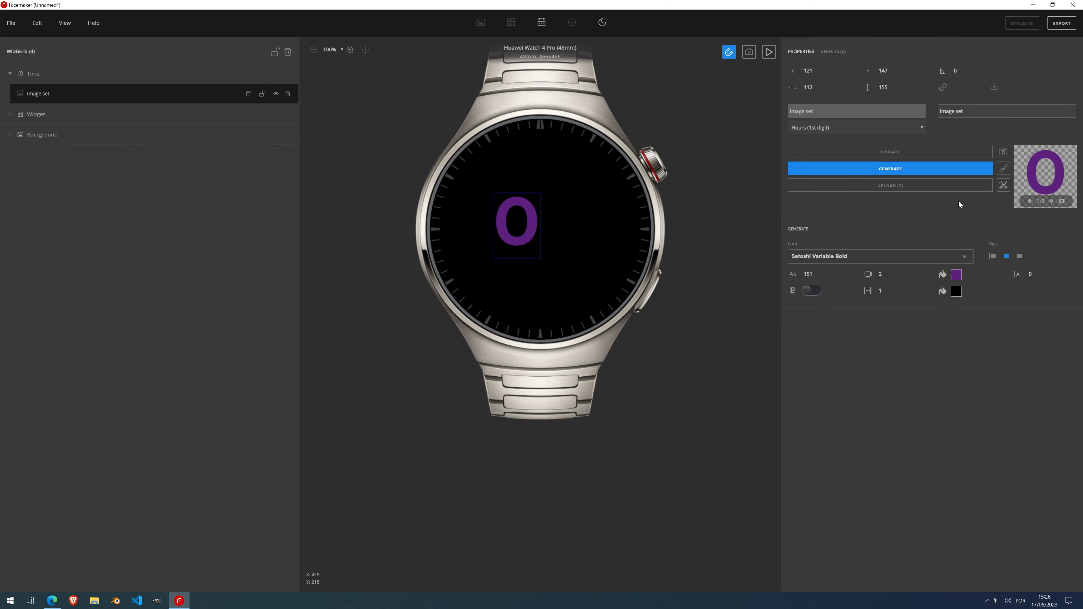
left_click(1004, 185)
left_click(1037, 191)
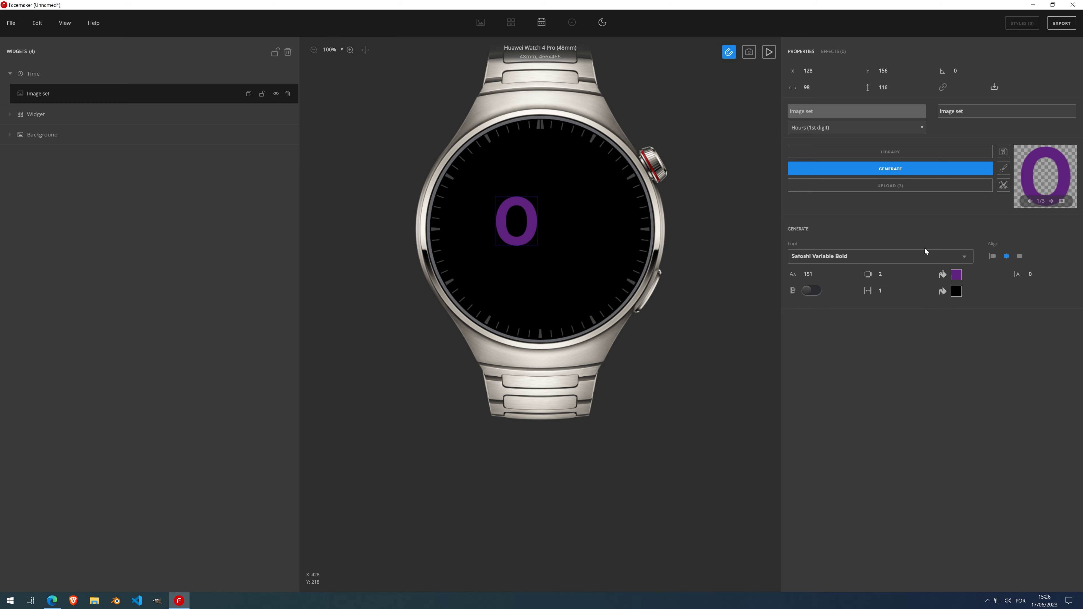
- Warp the hours digit by pulling its right-hand corners up and down, save it, and reposition it to about X 173, Y 126
left_click(1004, 186)
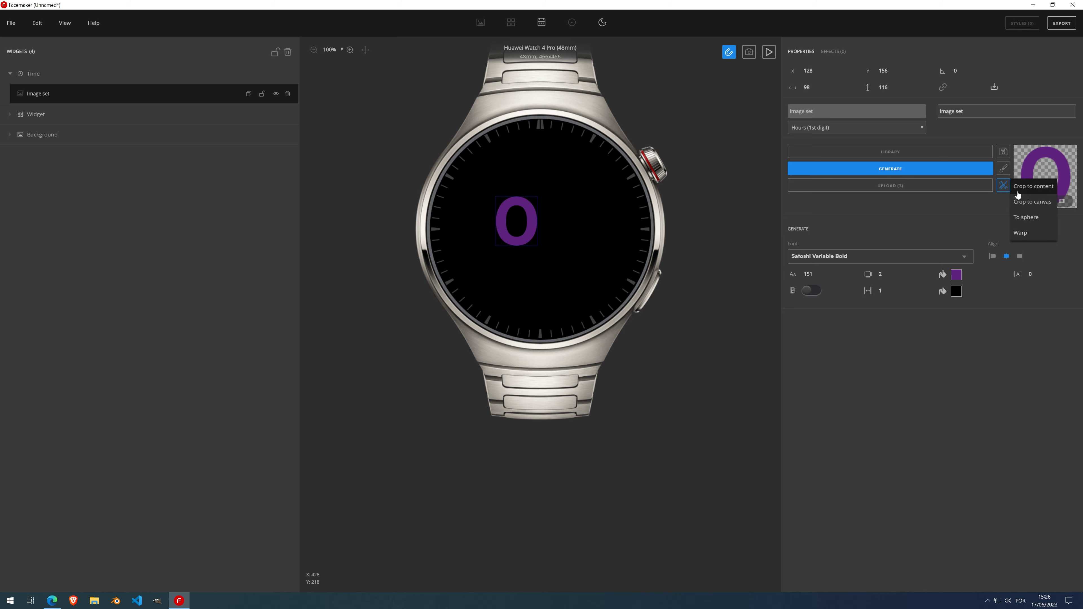
left_click(1021, 234)
left_click_drag(537, 196, 537, 177)
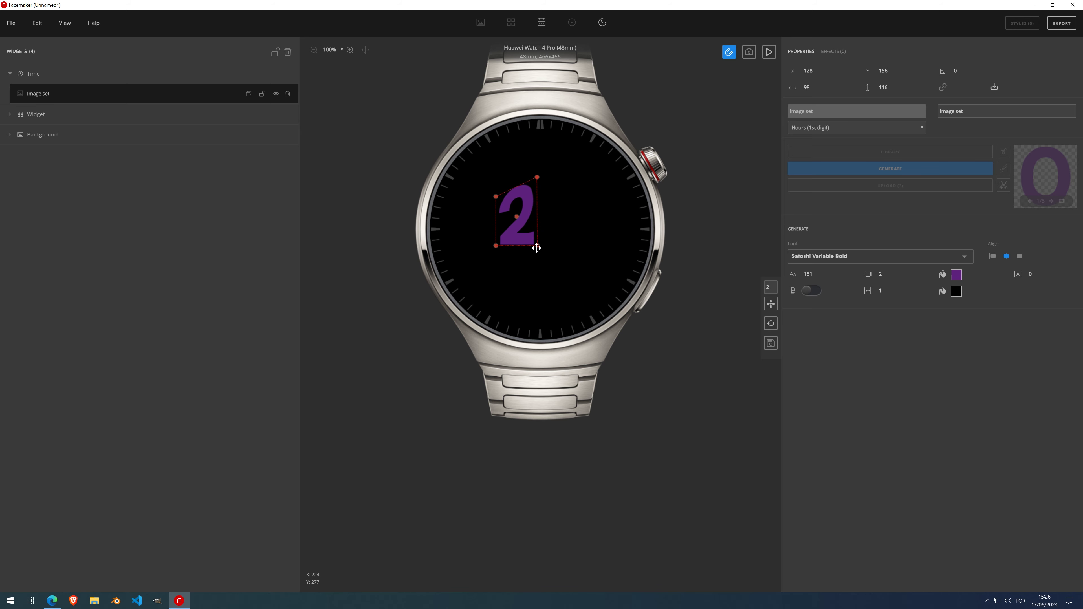
left_click_drag(537, 245, 538, 274)
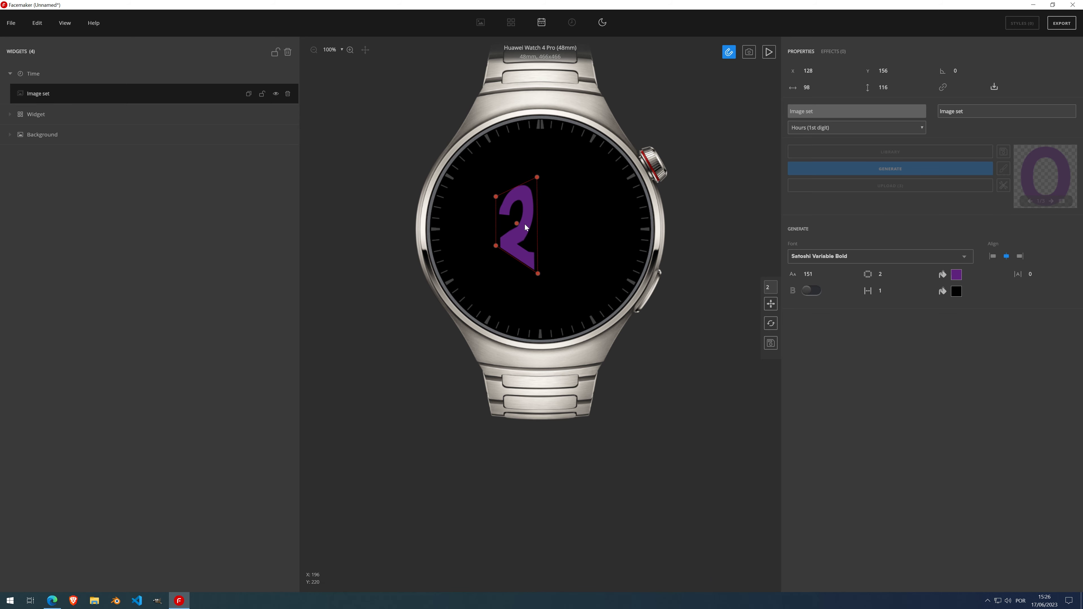
left_click(771, 304)
left_click_drag(516, 224, 515, 222)
left_click_drag(515, 222, 516, 224)
left_click(770, 344)
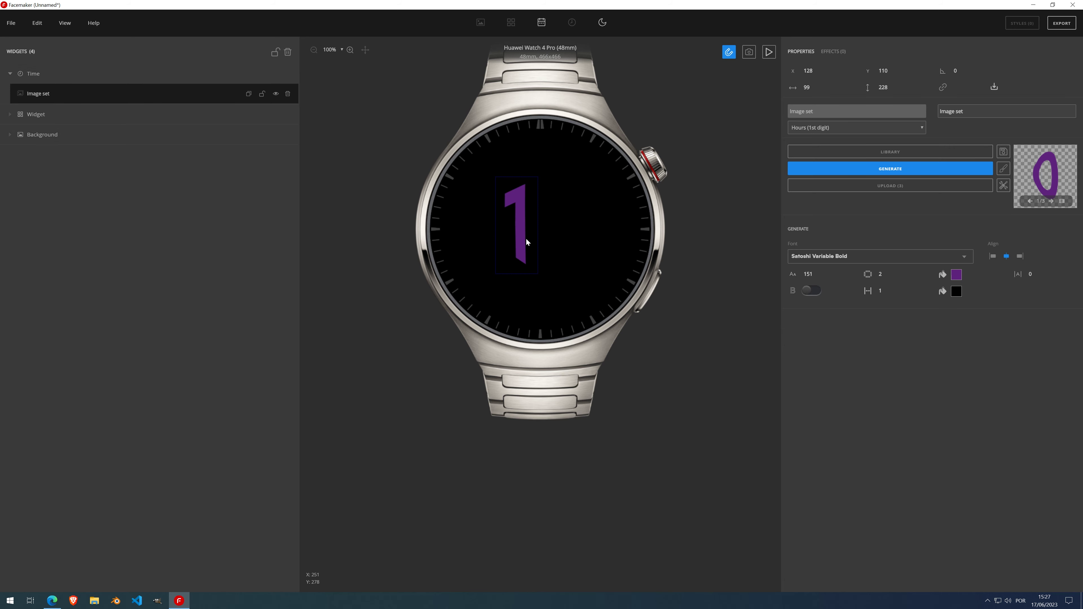
left_click_drag(517, 224, 536, 233)
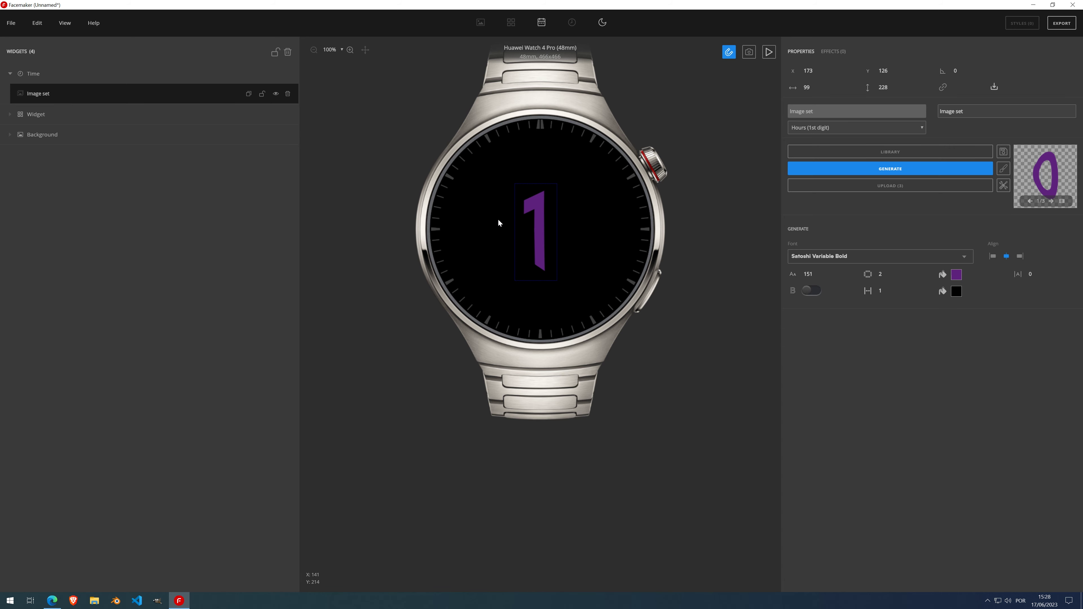
- Add an Image Combo to the Time group
left_click(249, 74)
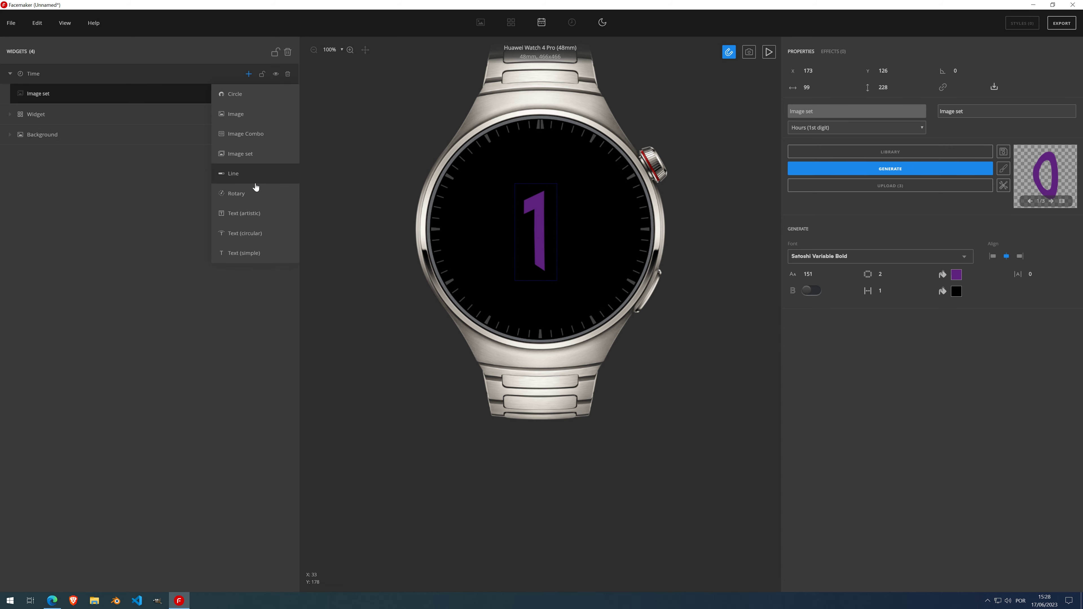
left_click(254, 142)
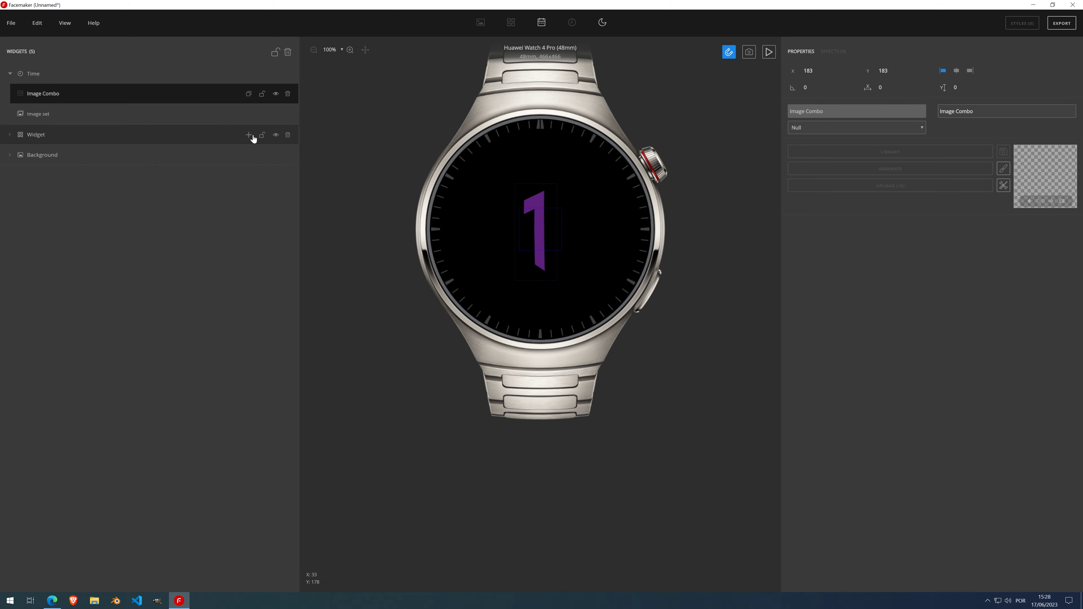
- Add a container to the Widget group and set its data type to Steps
left_click(126, 135)
left_click(248, 135)
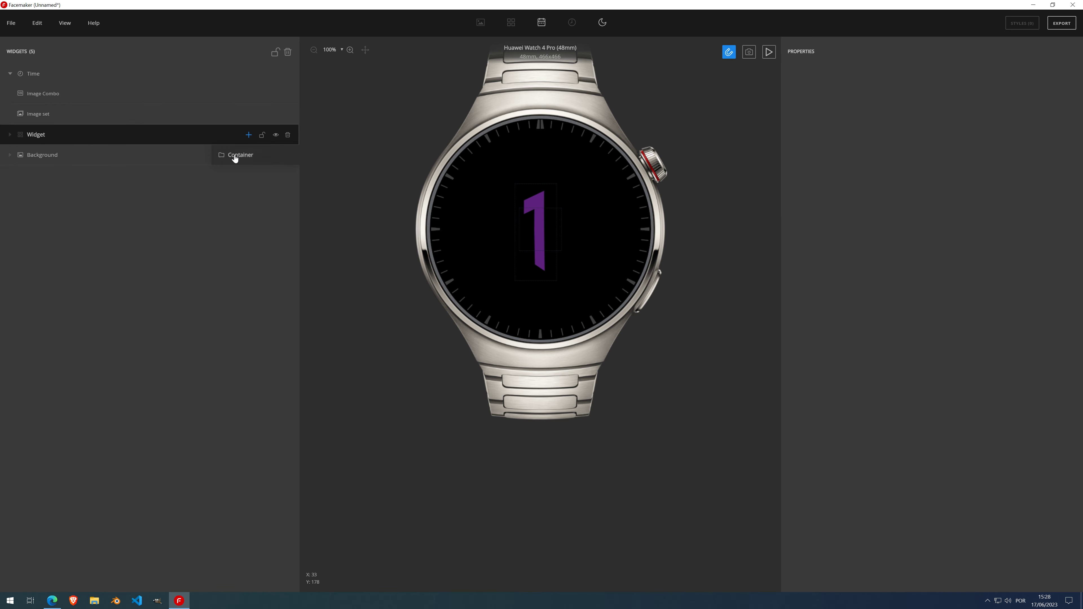
left_click(236, 158)
left_click(815, 82)
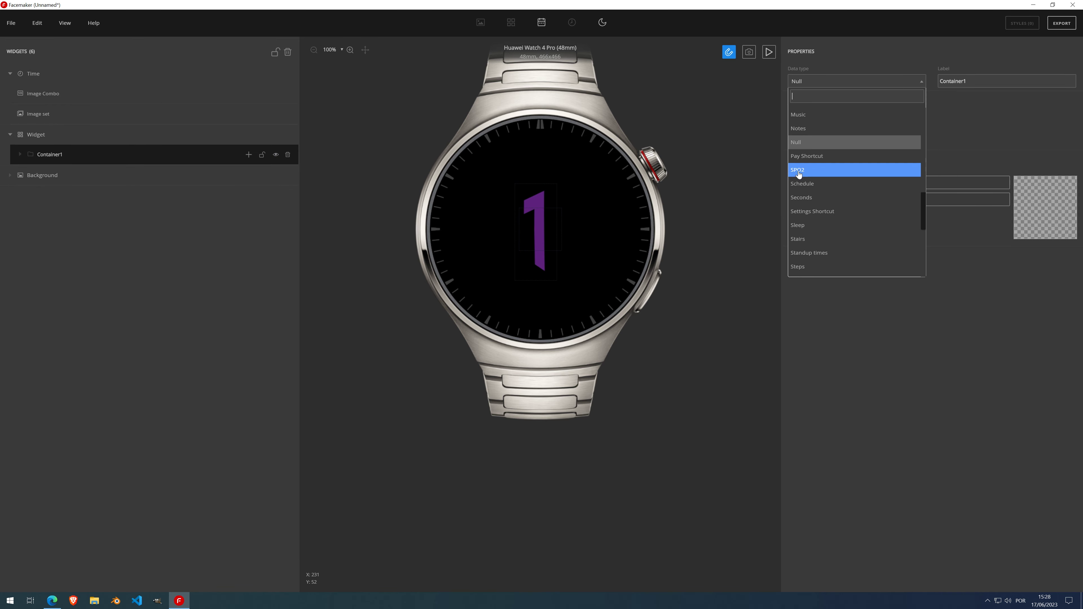
scroll(837, 205, "down", 1)
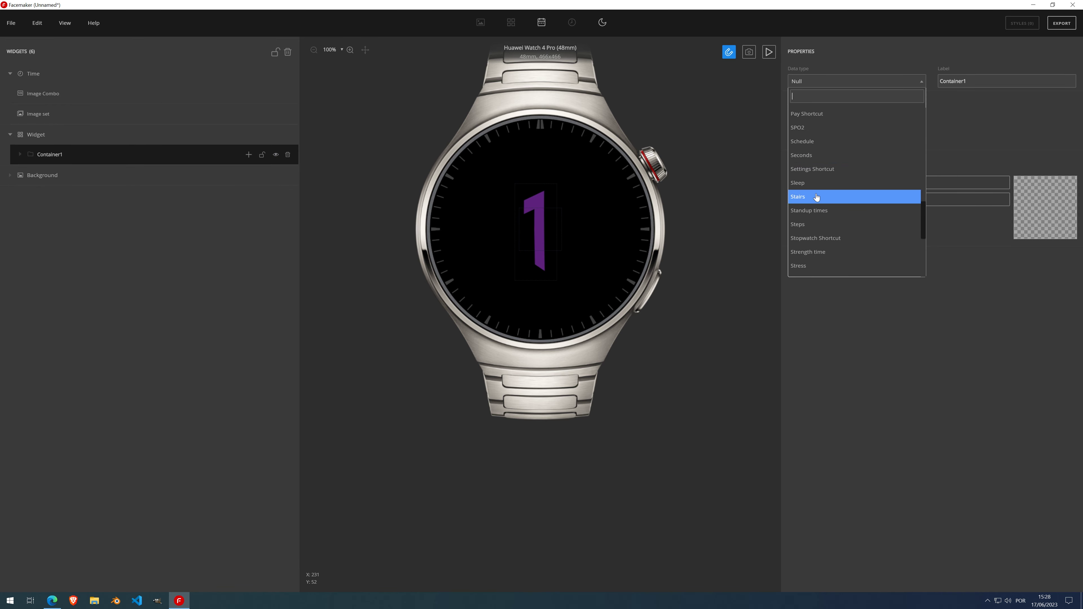
left_click(808, 226)
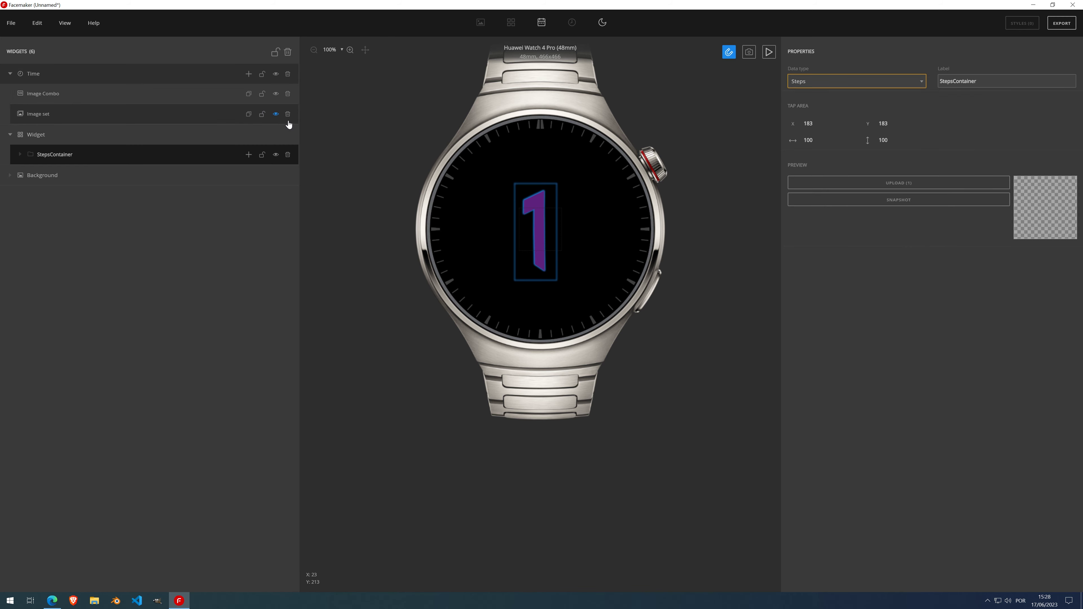
- Hide the hours image set in the Time group
left_click(276, 114)
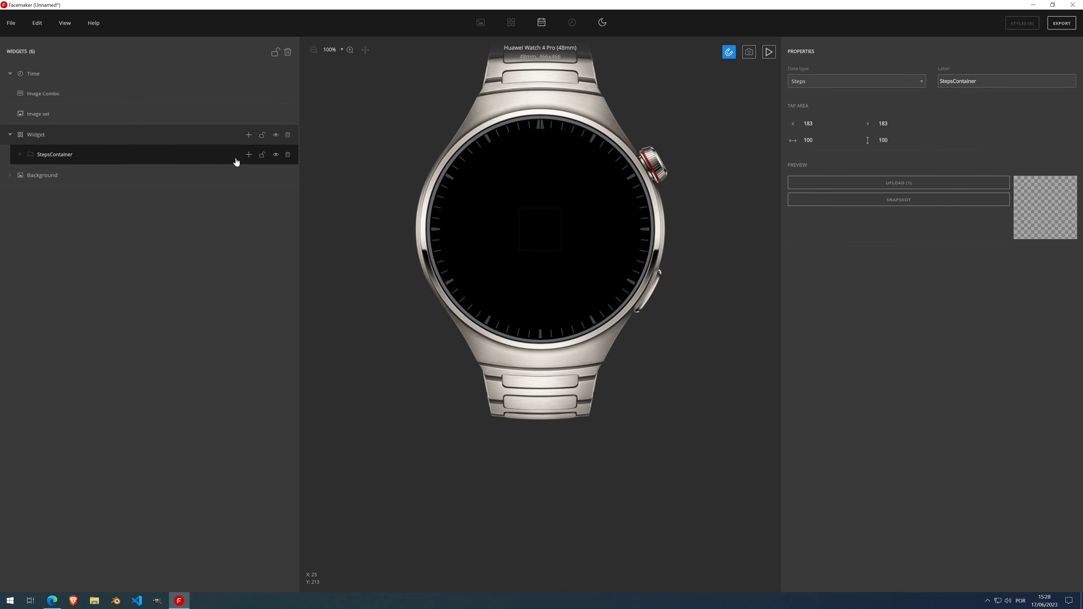
- Add an Image Combo to the Steps container, set its data to Steps, and generate its digits
left_click(249, 154)
left_click(250, 235)
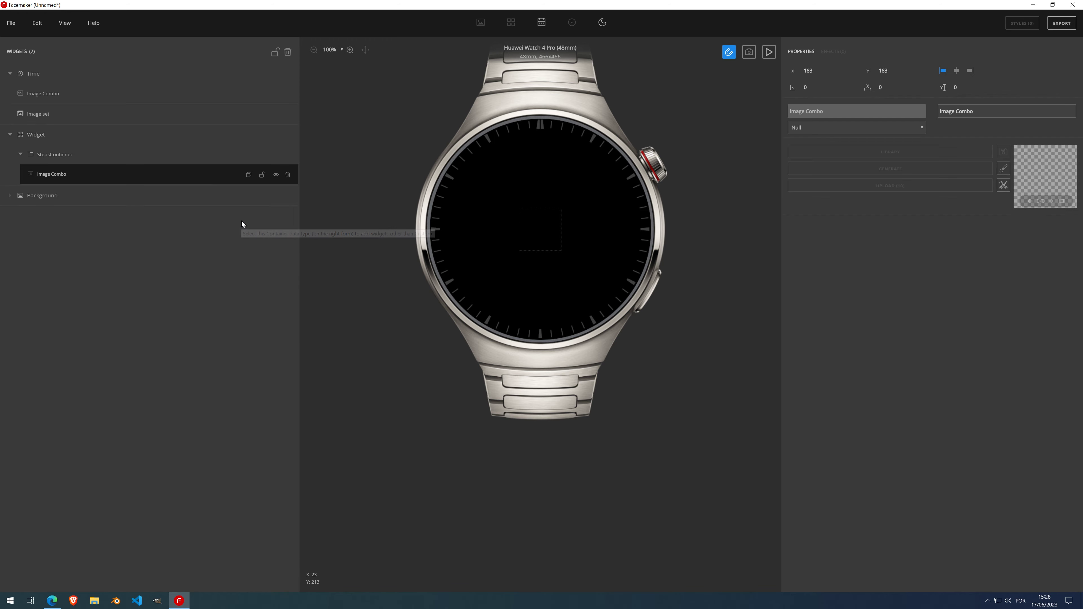
left_click(827, 128)
left_click(817, 145)
left_click(865, 171)
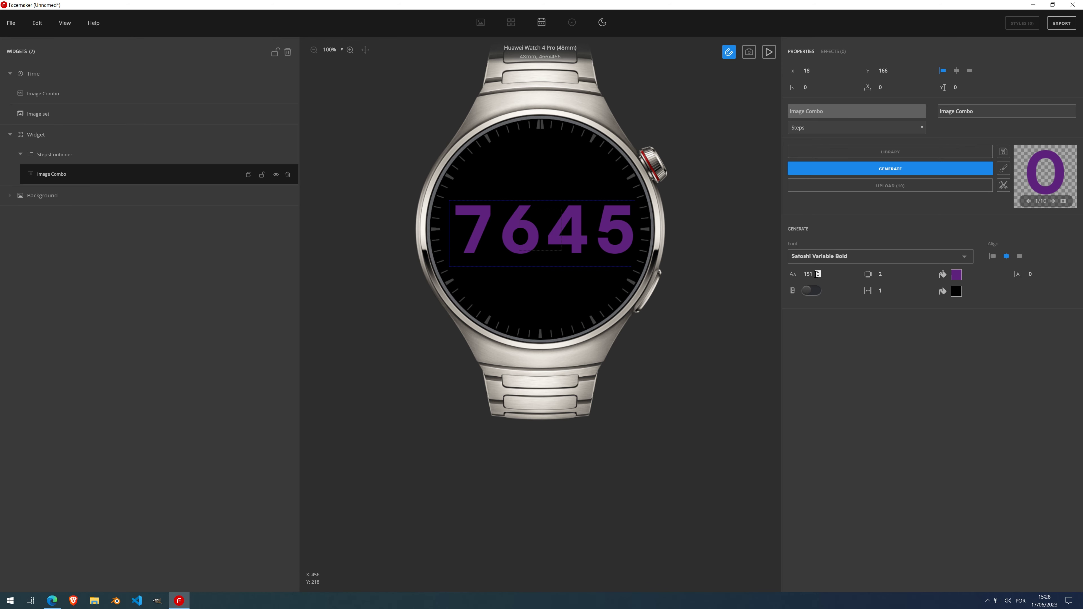
- Reduce the step-count digits' font size to 90 and move them to about X 97, Y 186
scroll(819, 276, "down", 20)
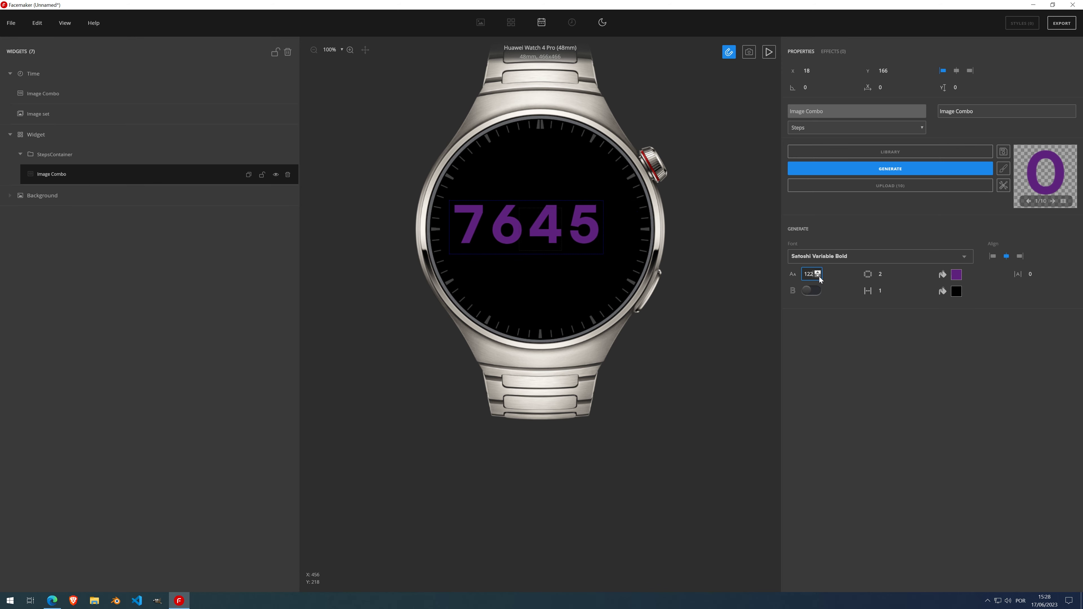
scroll(819, 276, "down", 20)
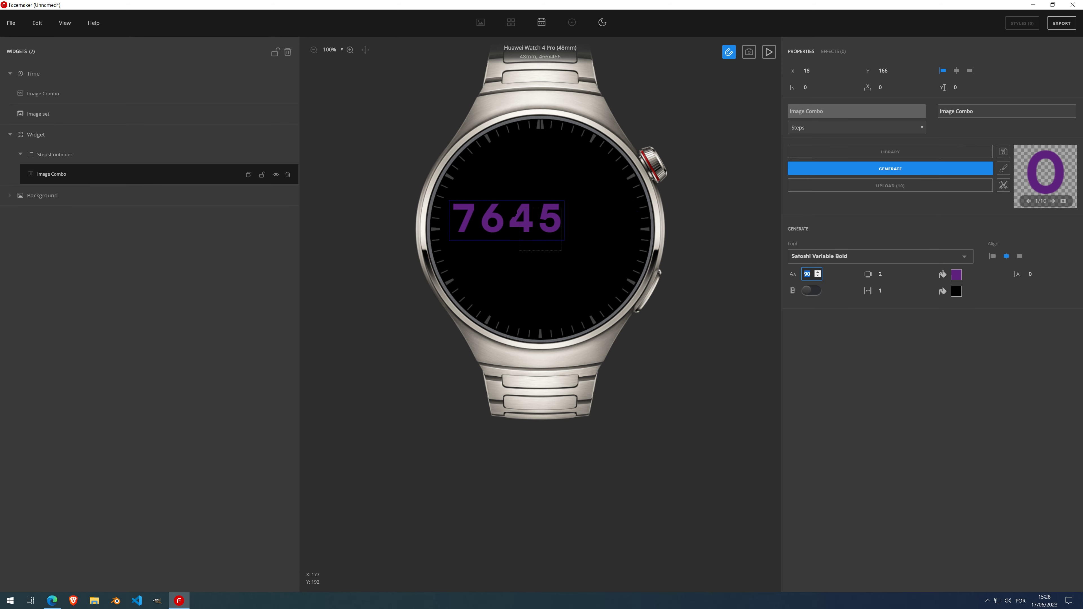
left_click_drag(516, 211, 546, 230)
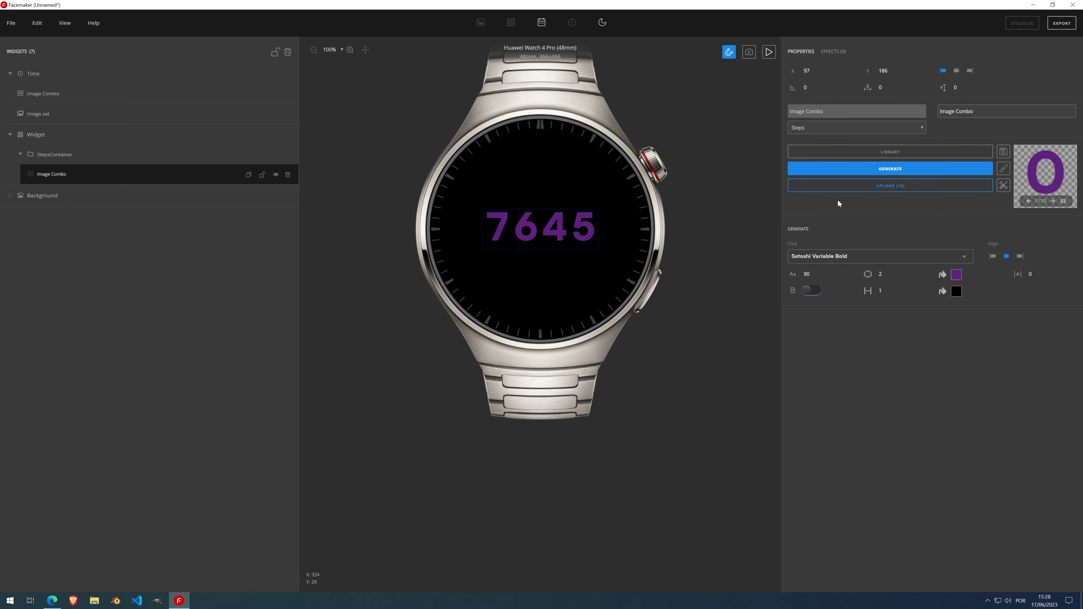
- Try the Crop to canvas operation on the step-count digits
left_click(999, 187)
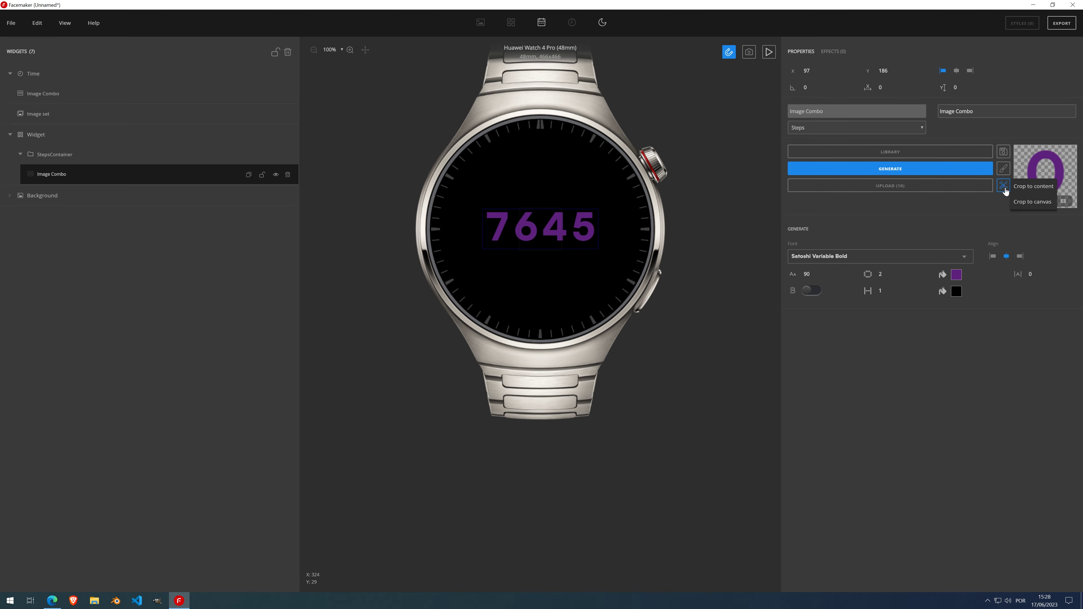
left_click(1033, 202)
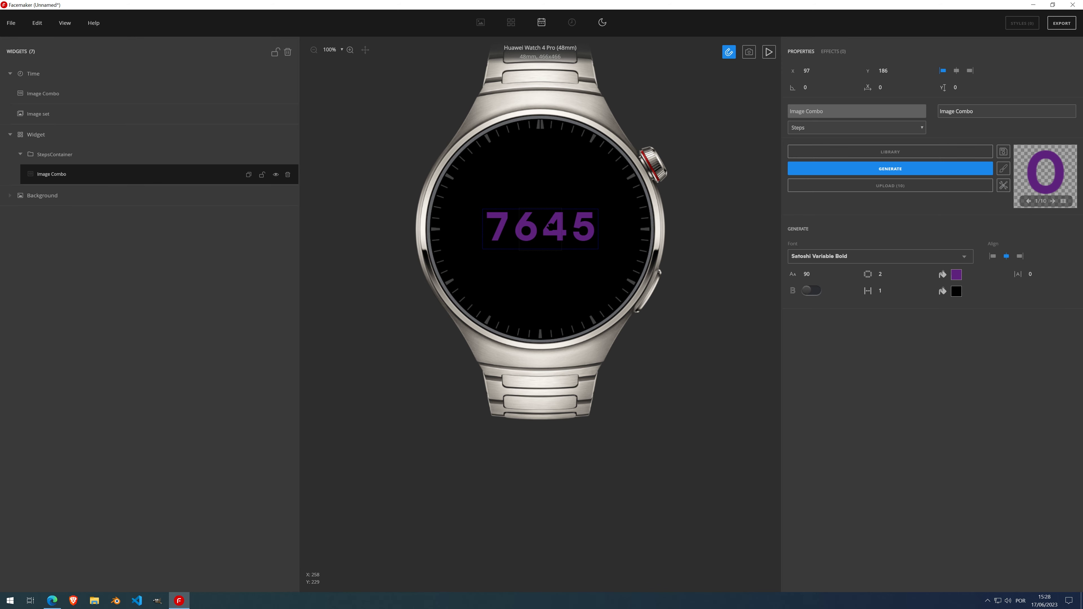
left_click(550, 225)
left_click(506, 228)
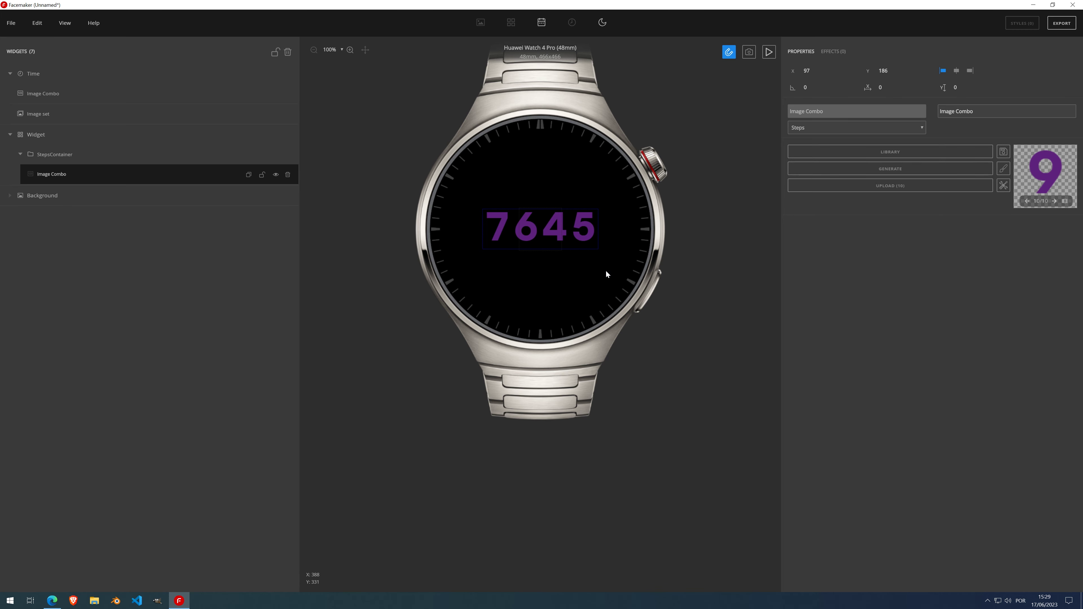
- Delete the step-count Image Combo and its Steps container
left_click(287, 175)
left_click(287, 155)
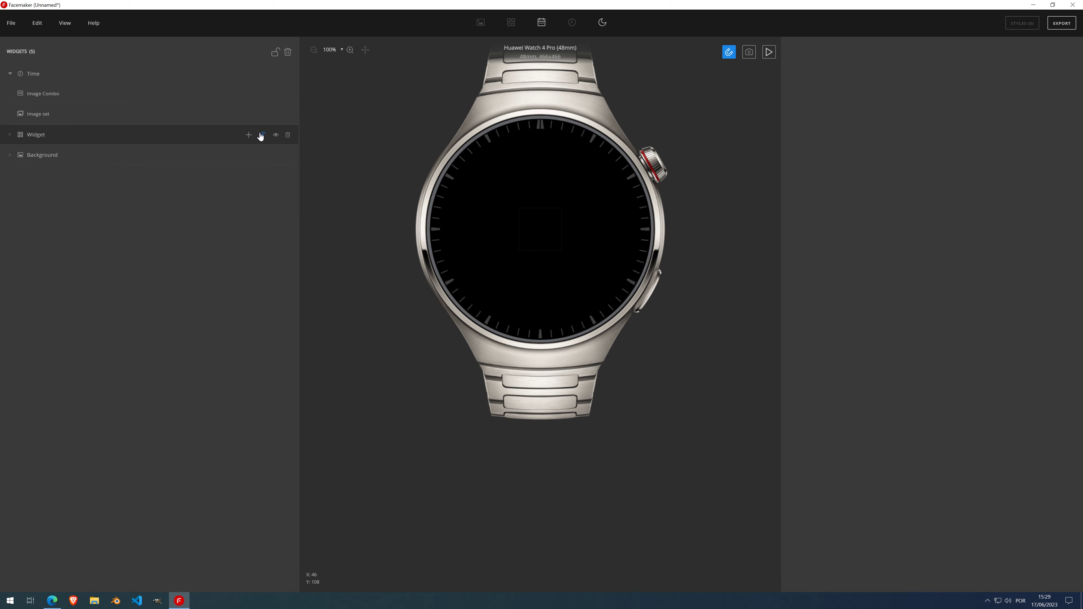
- Delete the Widget container and both the image set and Image Combo in the Time container
left_click(288, 135)
left_click(287, 114)
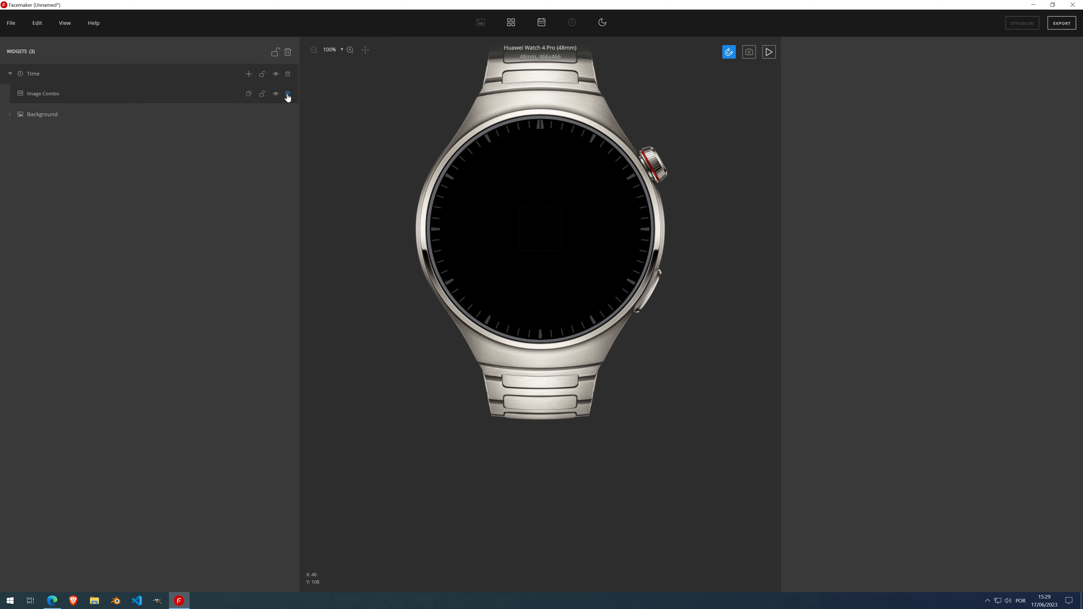
left_click(288, 93)
- Add an image to the Background container and load the orange tiger-stripe background from the library into it
left_click(64, 94)
left_click(247, 95)
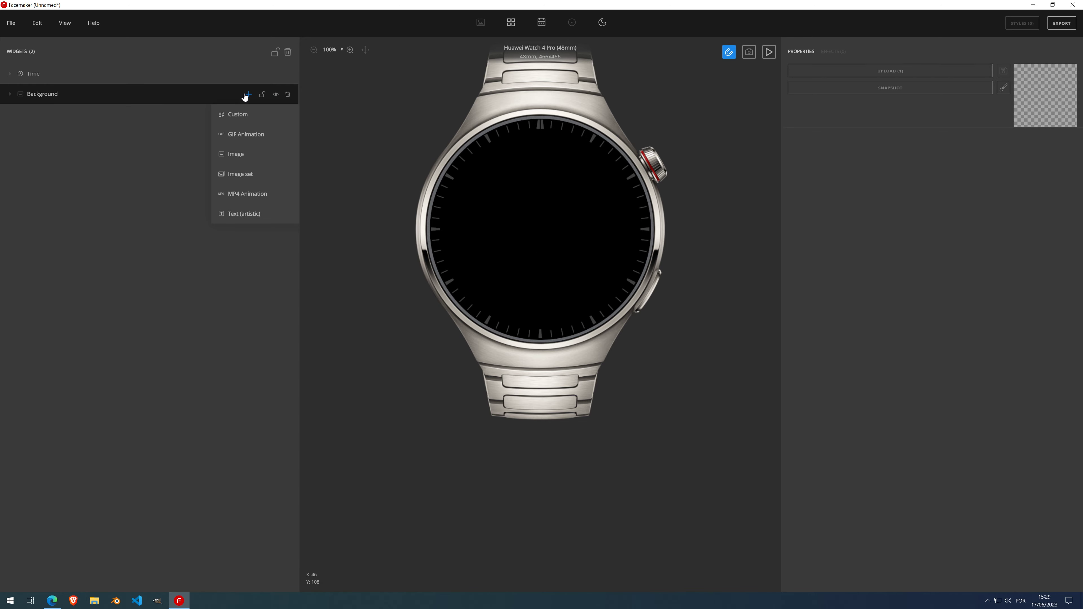
left_click(249, 154)
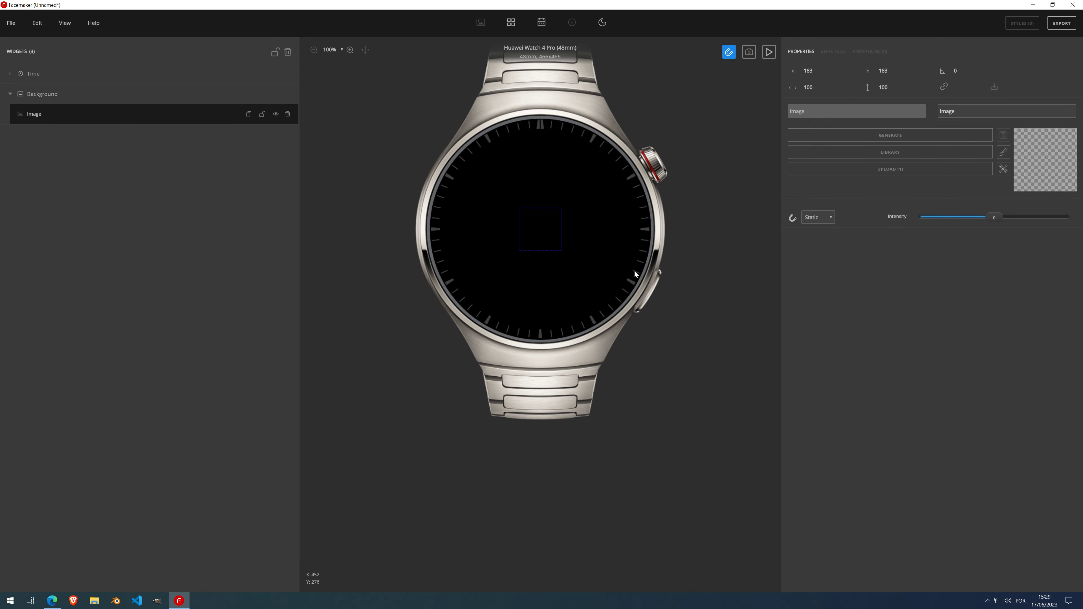
left_click(886, 157)
left_click(354, 199)
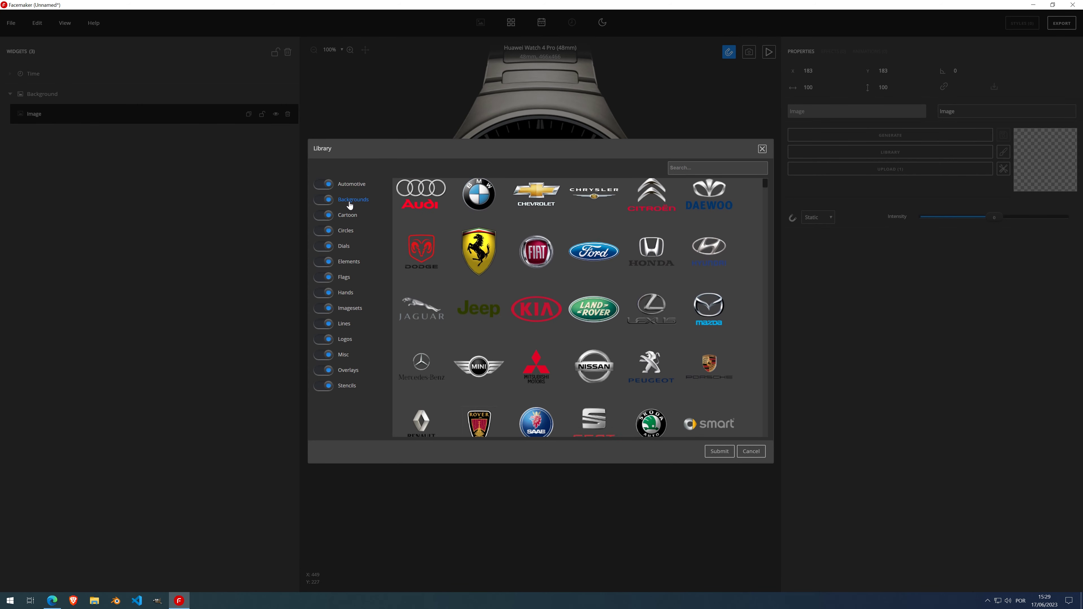
scroll(596, 334, "down", 5)
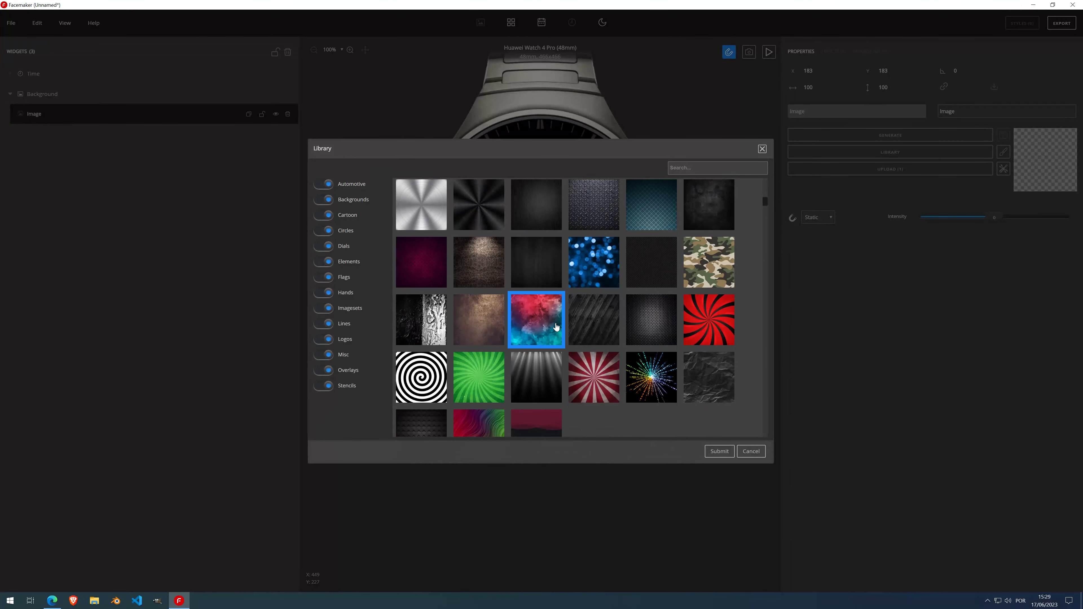
scroll(572, 291, "up", 2)
double_click(593, 286)
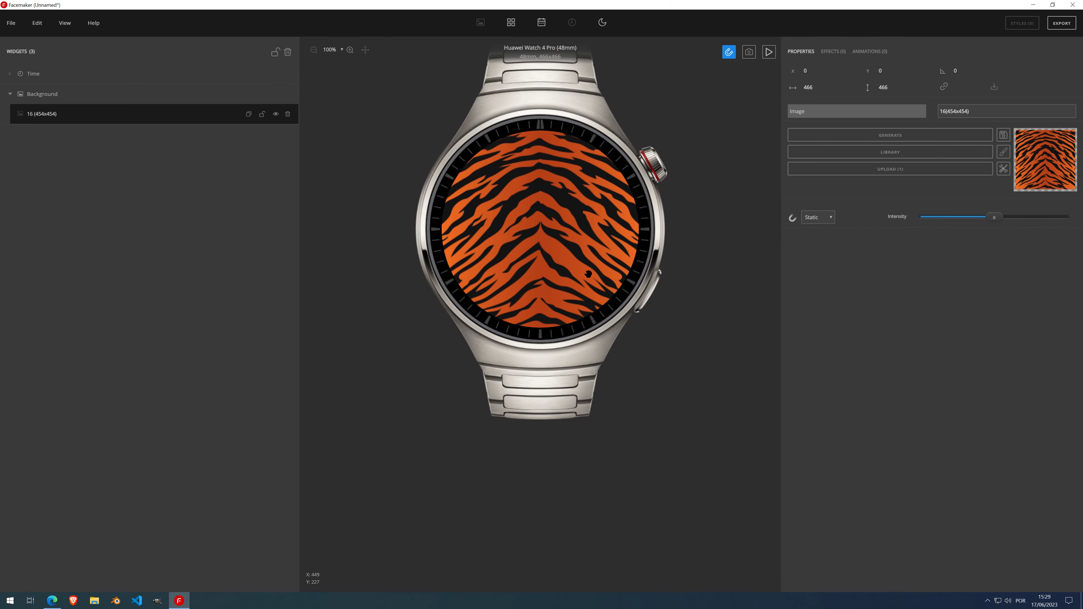
- Resize the tiger-stripe image to 200 × 200 and move it to about X 156, Y 121
left_click(810, 88)
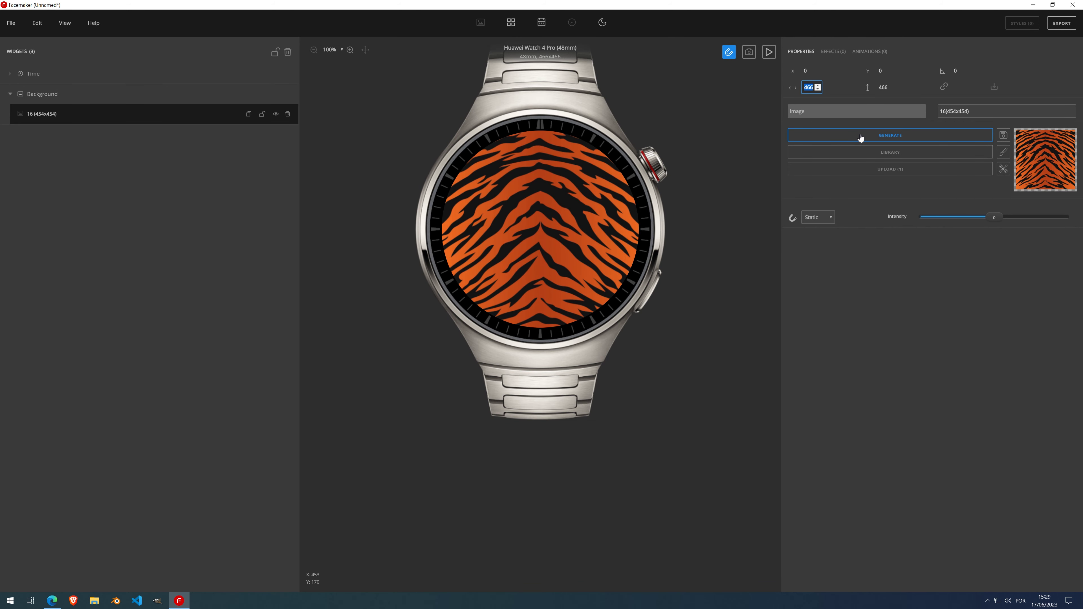
type("200")
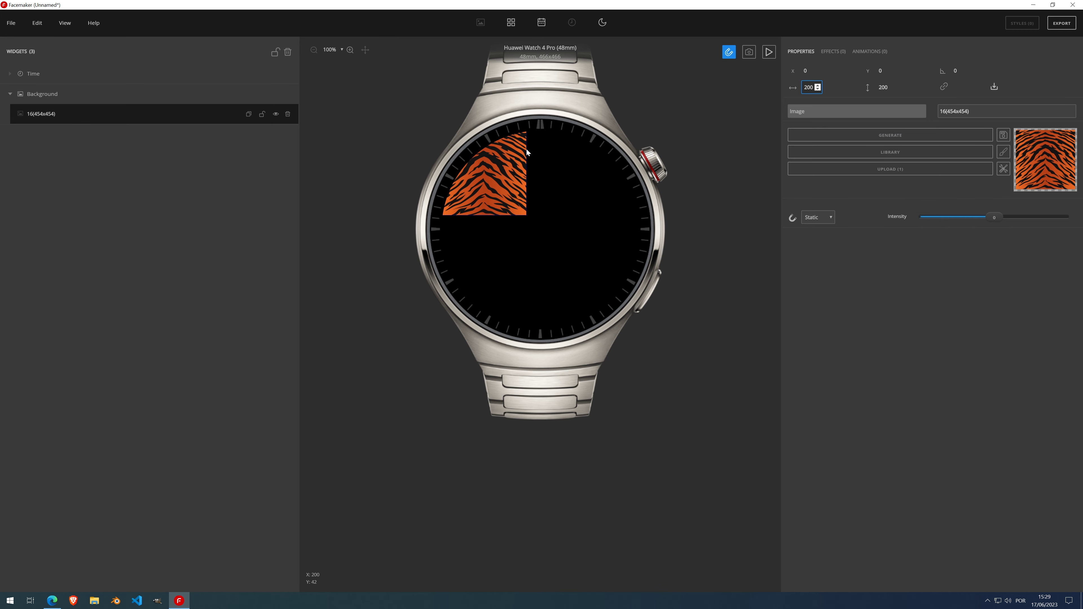
left_click_drag(507, 168, 574, 223)
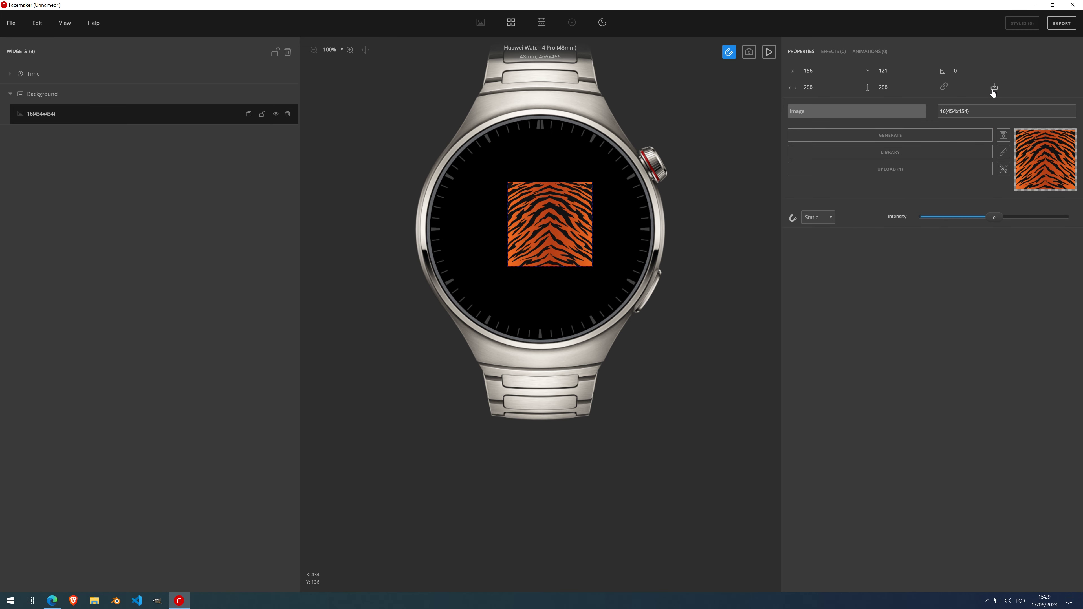
- Warp the tiger-stripe image into a tilted, uneven quadrilateral by moving all four corners, and save the warp
left_click(1004, 169)
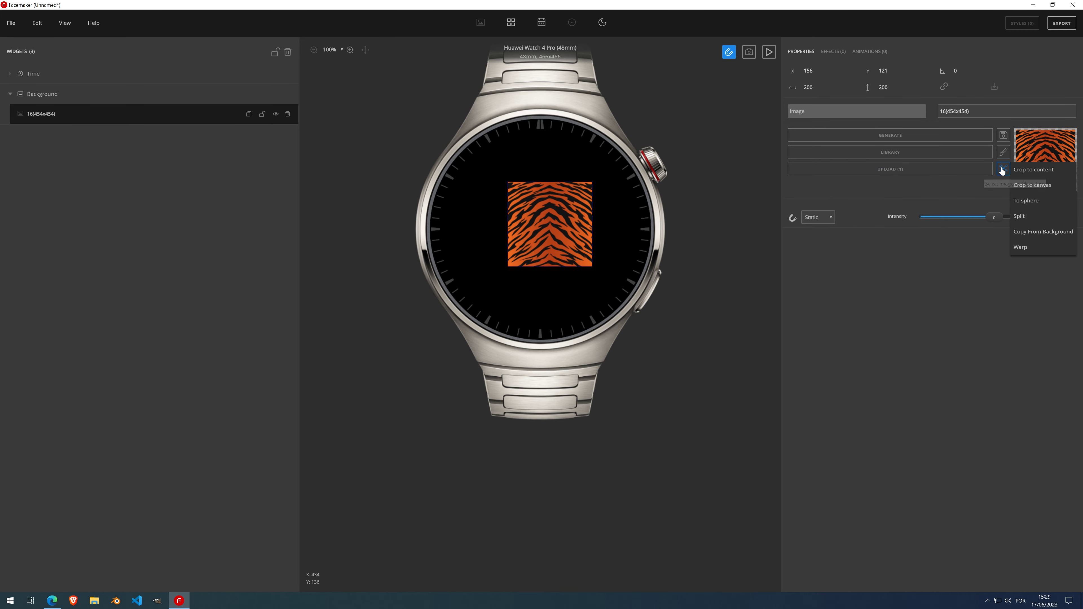
left_click(1029, 248)
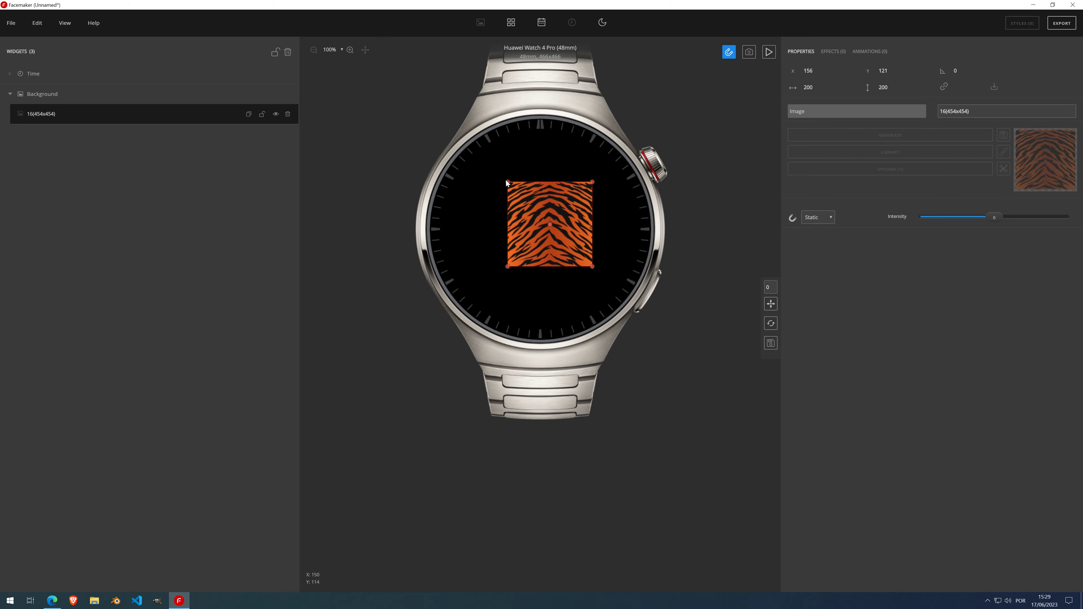
left_click_drag(507, 182, 478, 201)
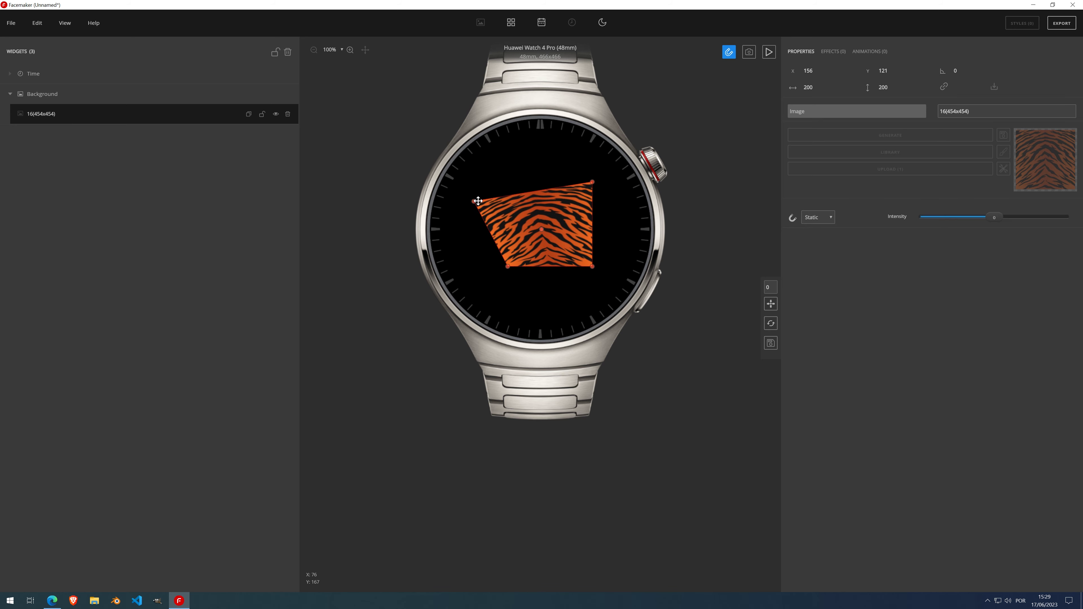
left_click_drag(592, 182, 558, 153)
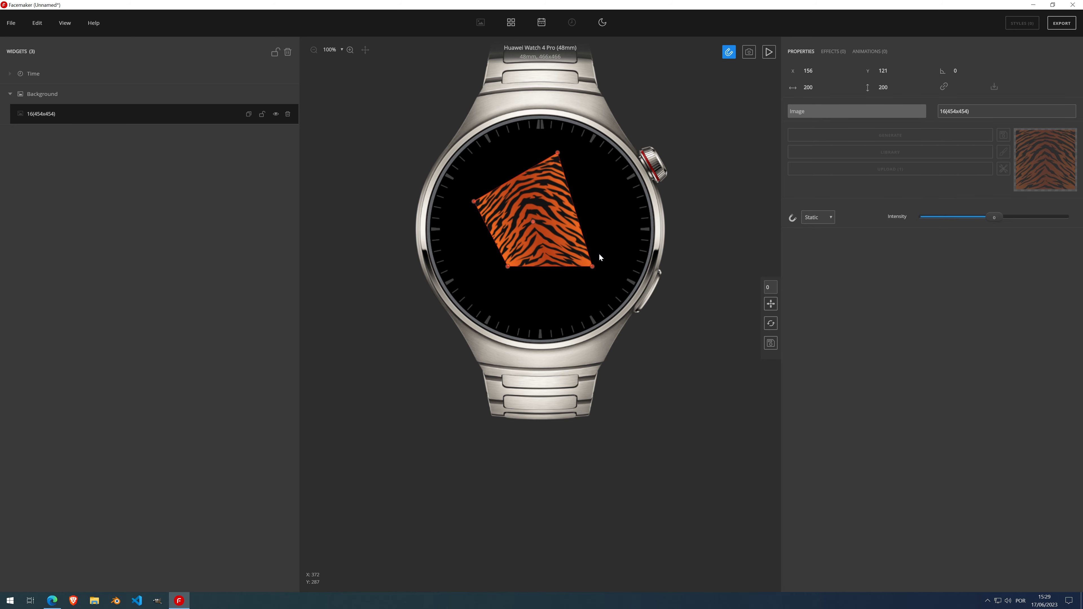
left_click_drag(510, 268, 514, 289)
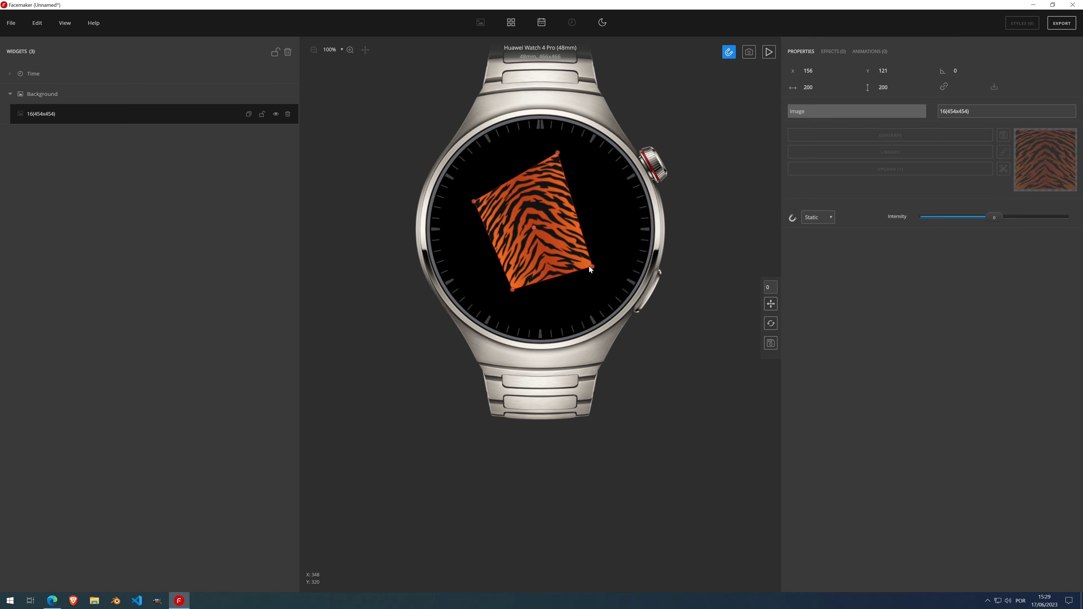
left_click_drag(589, 266, 630, 218)
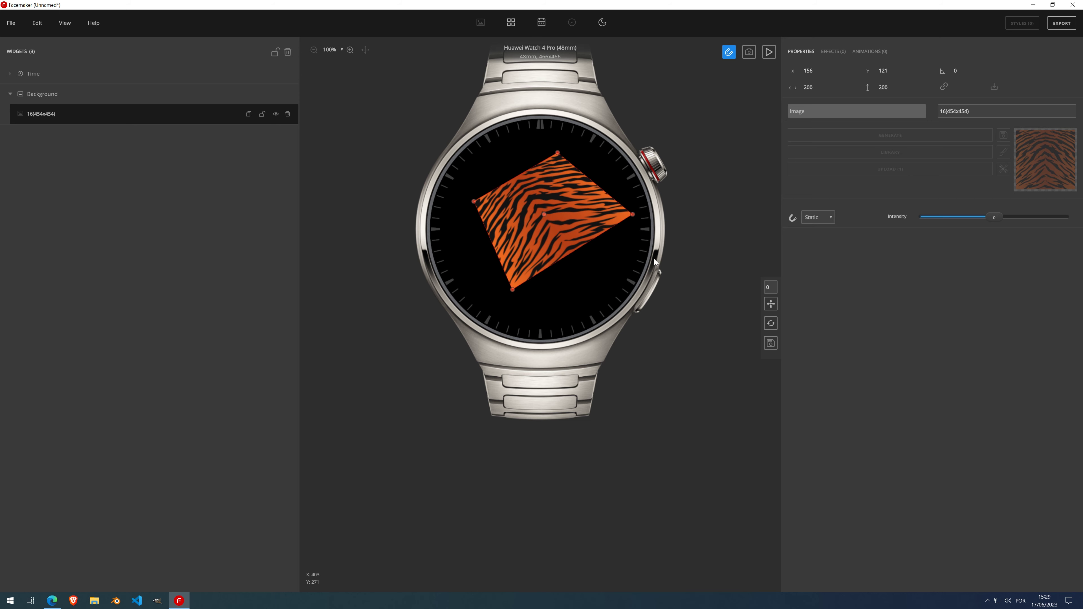
left_click(771, 343)
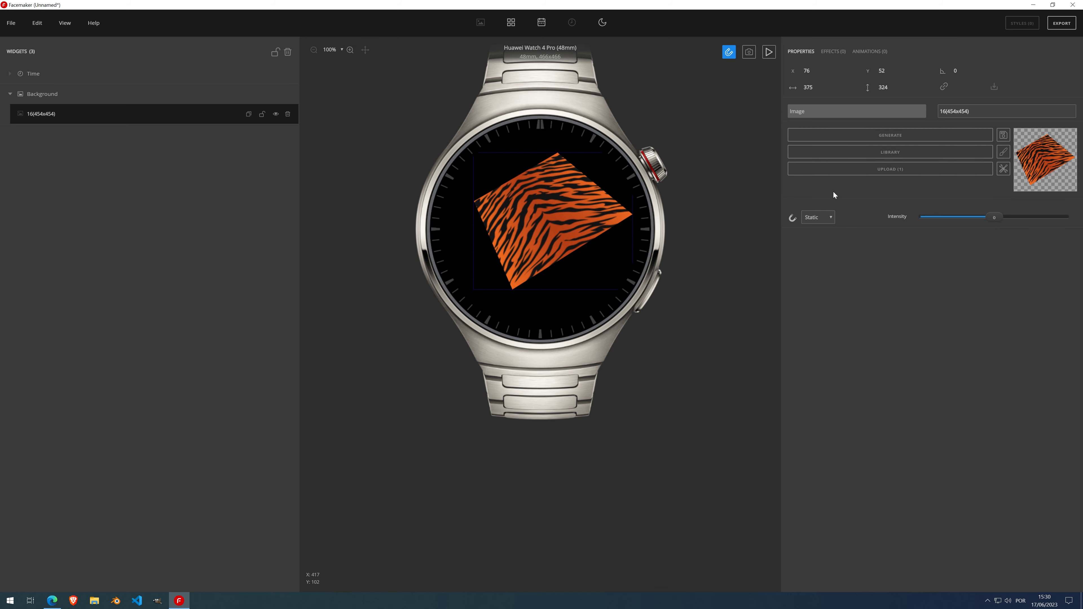
- Delete the warped tiger-stripe image and add two empty images to the Background container
left_click(288, 114)
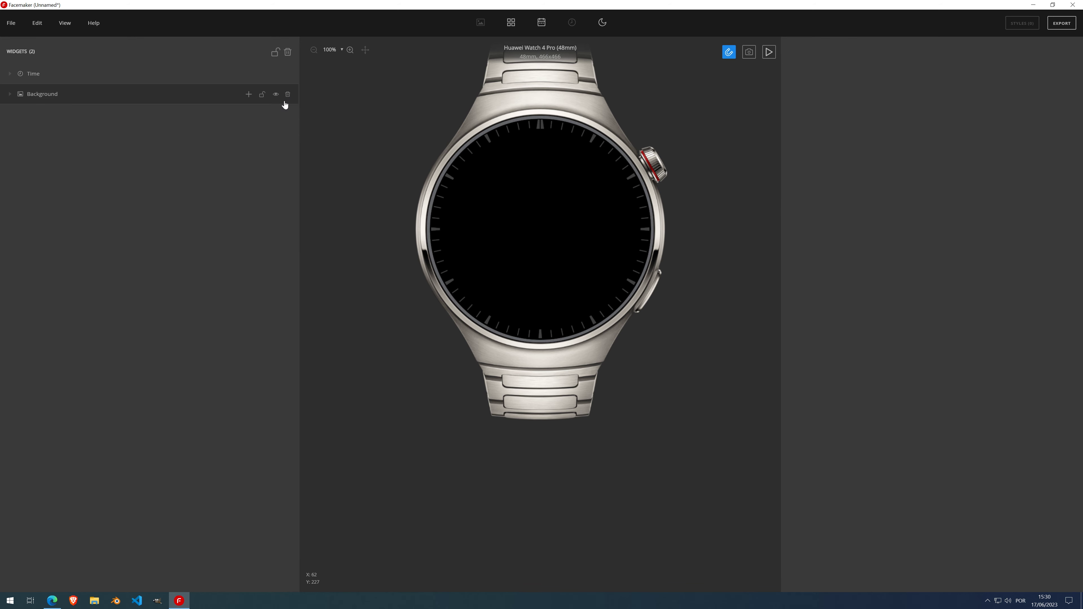
left_click(247, 94)
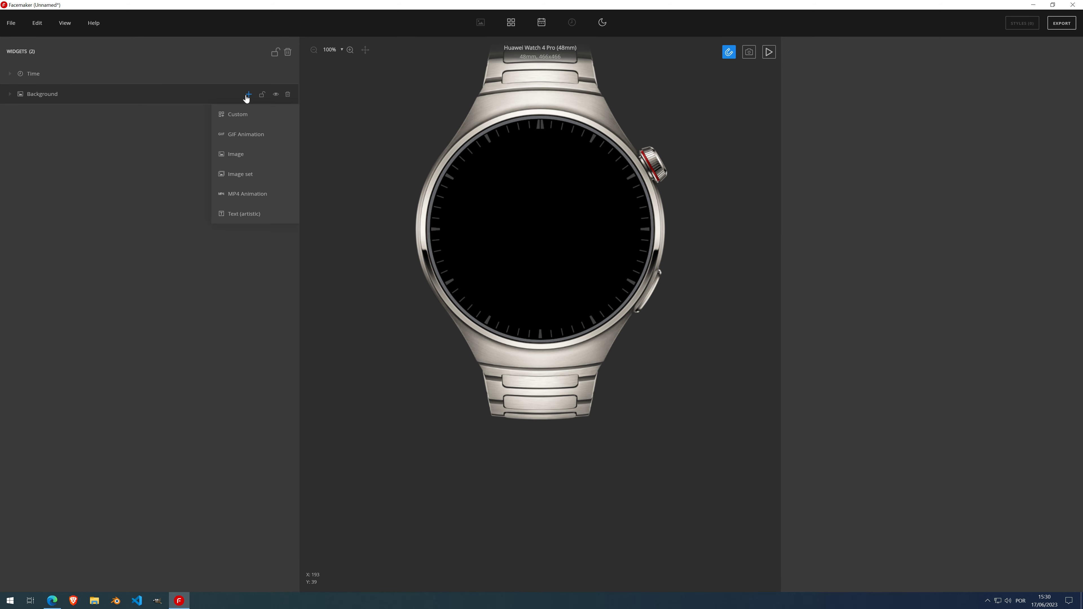
left_click(240, 155)
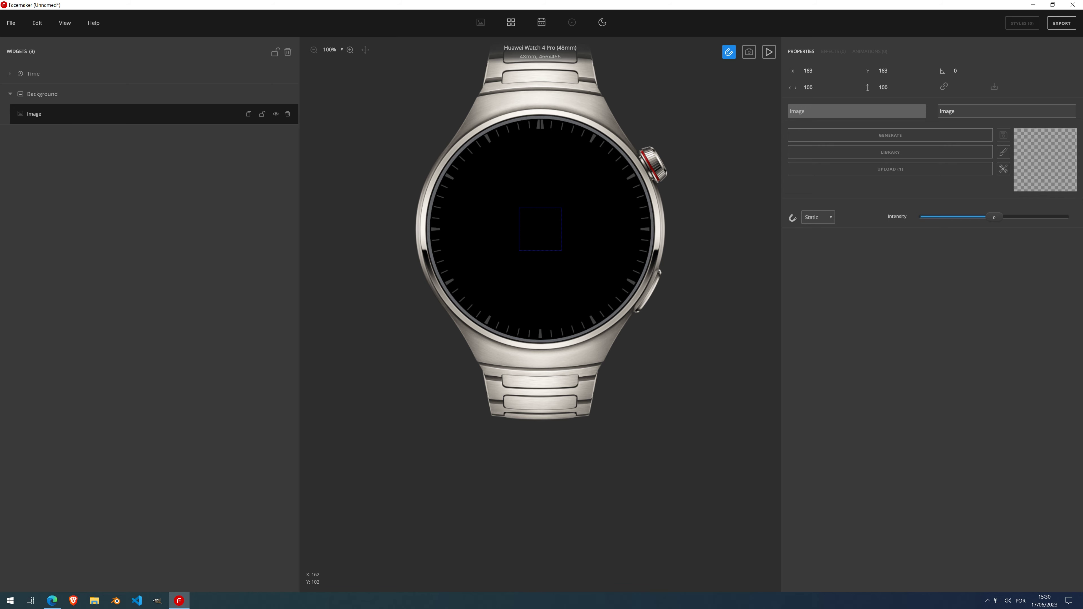
left_click(1004, 169)
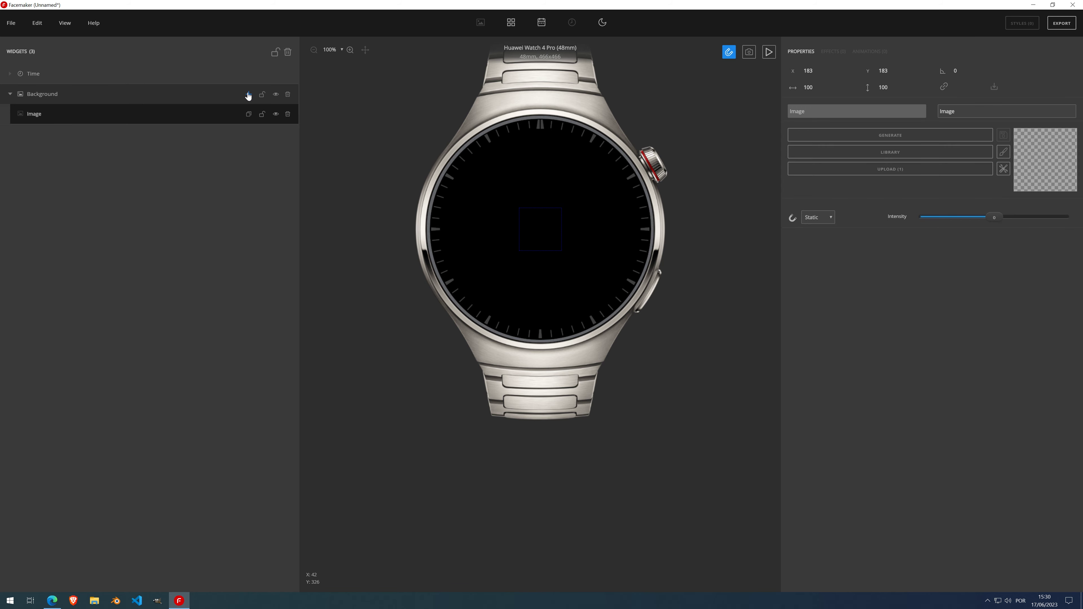
left_click(248, 95)
left_click(235, 134)
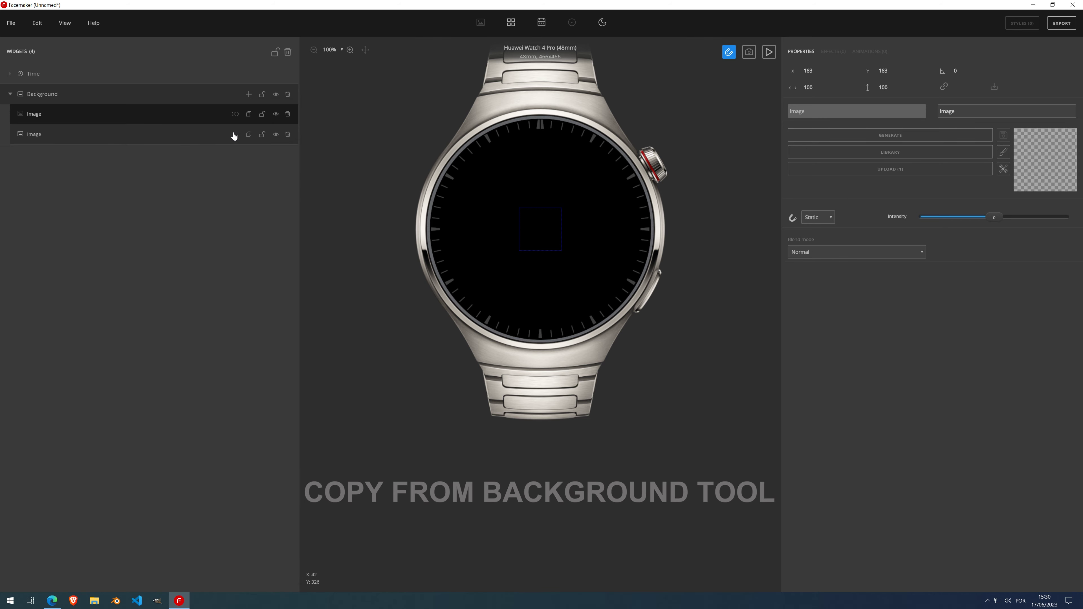
left_click(66, 136)
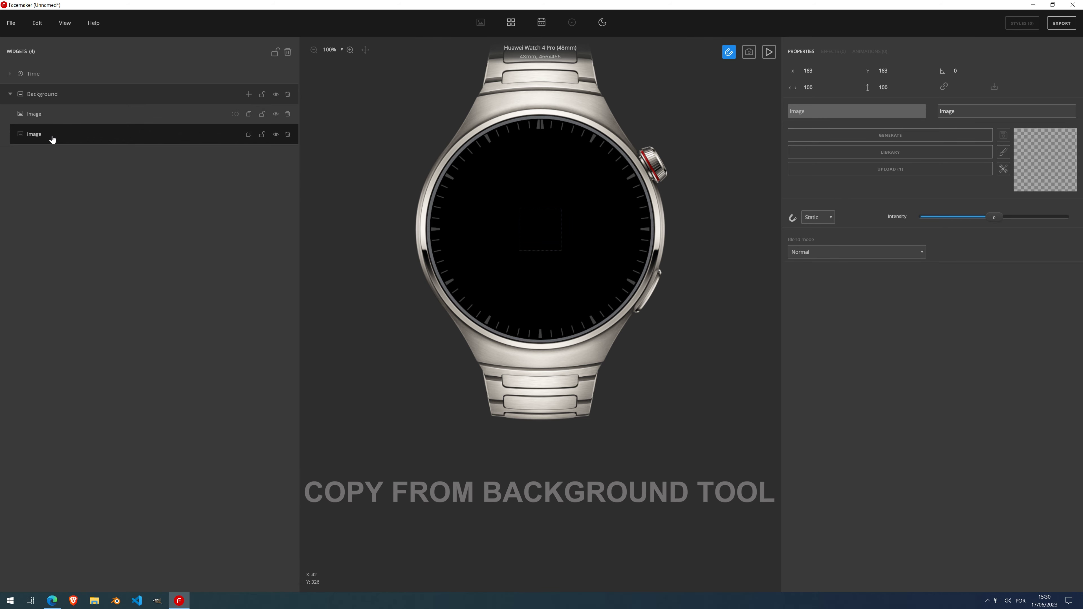
- Load the red swirl background from the library into the lower image, and move the empty image above it upward on the dial
left_click(890, 153)
left_click(347, 199)
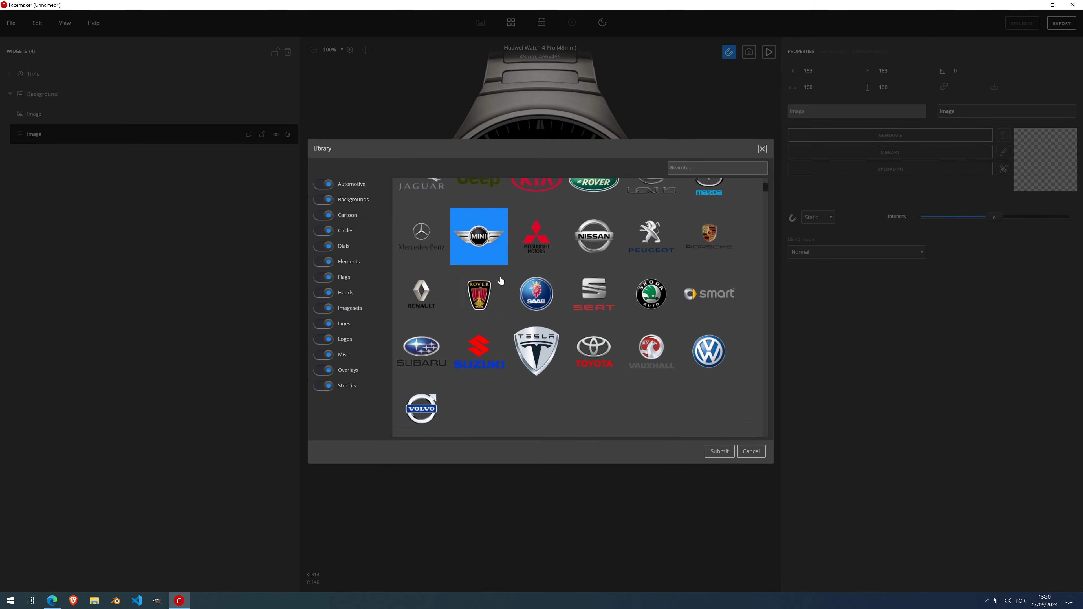
scroll(602, 320, "down", 5)
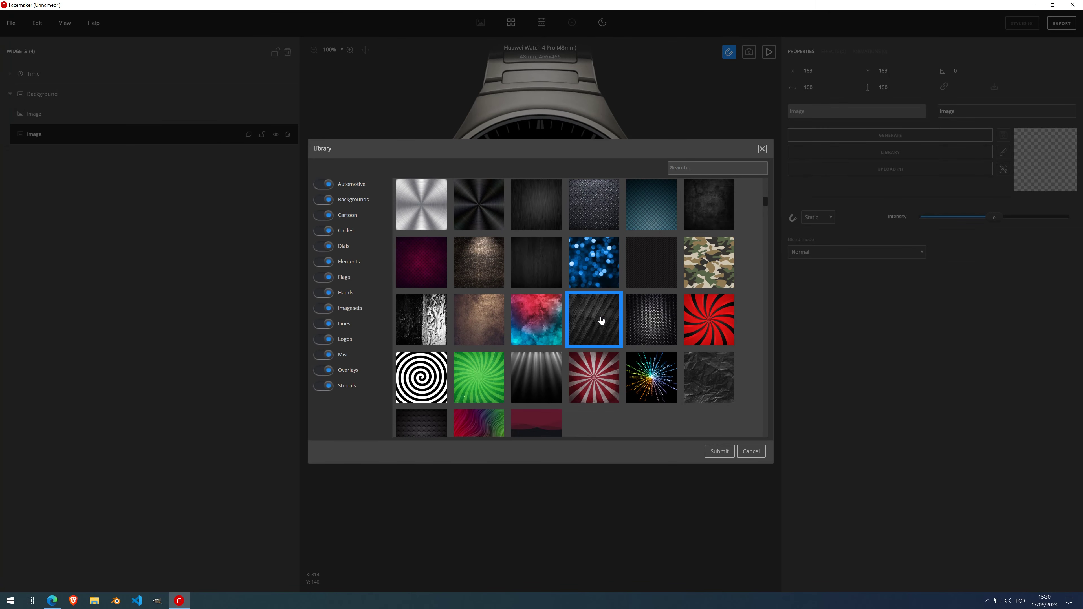
scroll(602, 320, "down", 3)
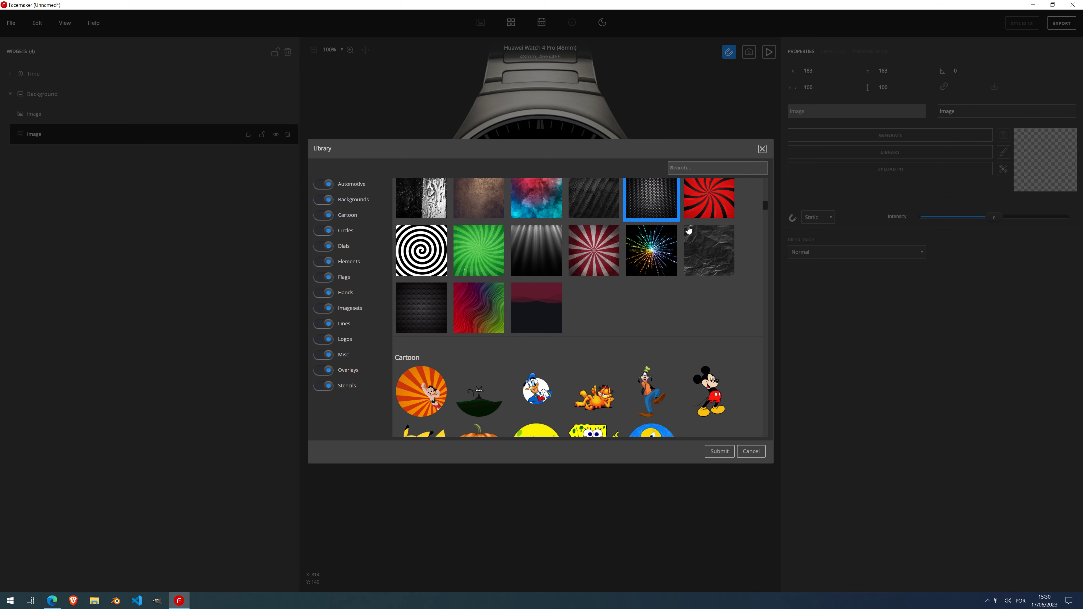
scroll(696, 306, "up", 2)
double_click(704, 281)
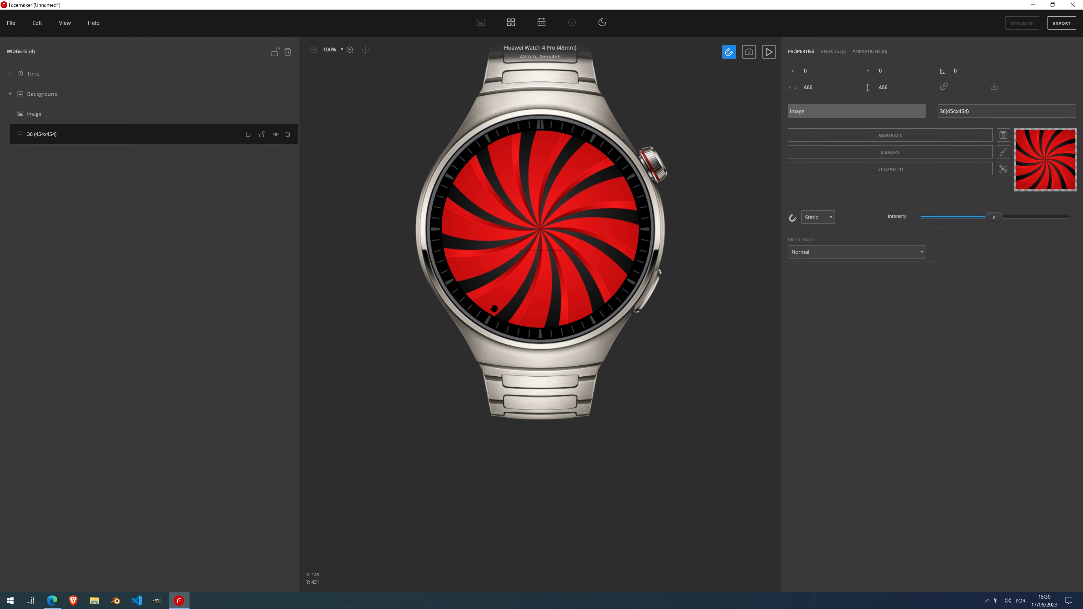
left_click(54, 113)
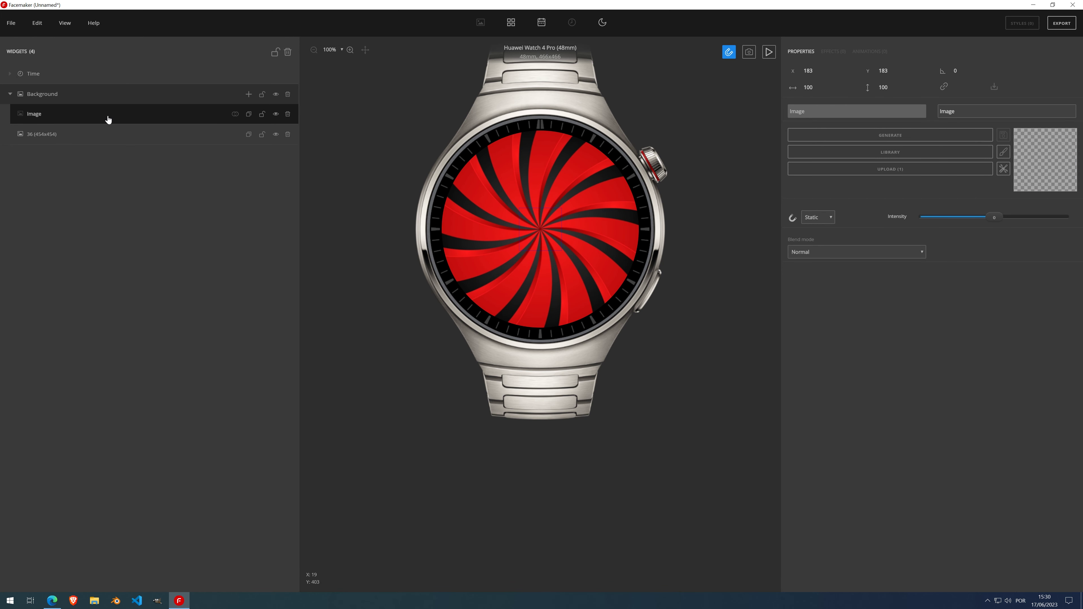
left_click_drag(540, 231, 538, 179)
- Delete both images and the Background and Time containers
left_click(288, 134)
left_click(288, 114)
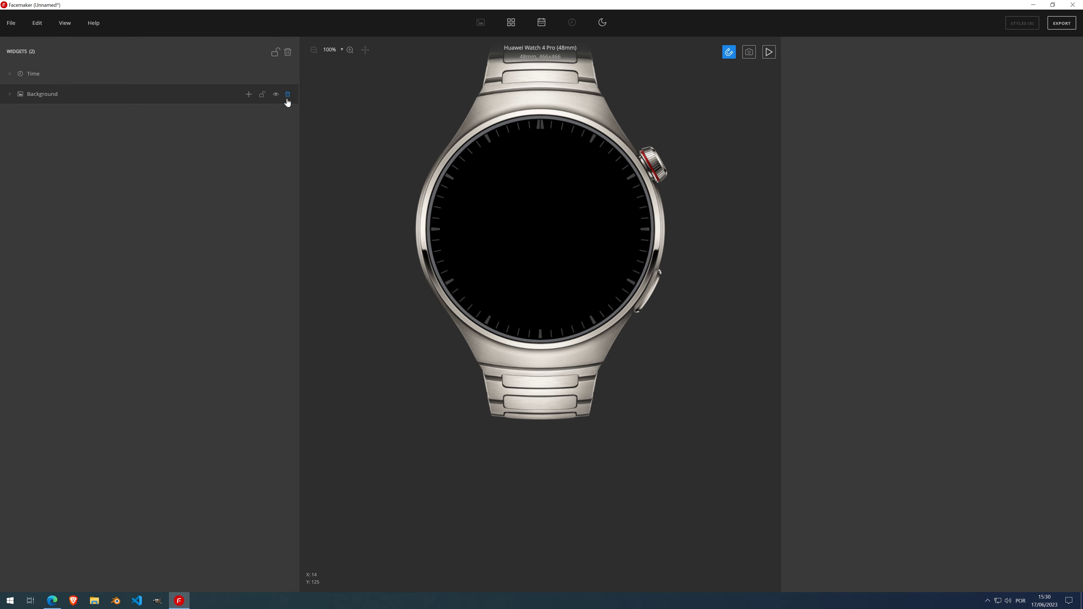
left_click(288, 94)
left_click(288, 74)
- Open the recent project RedMenaceWip.hfm and show its Background and Widget groups
left_click(11, 23)
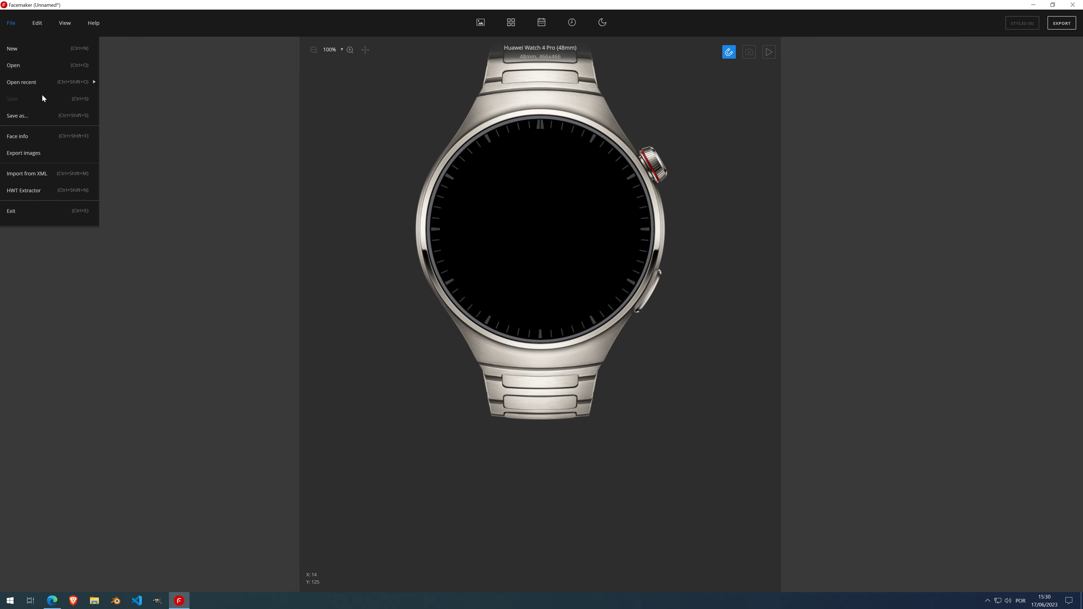
mouse_move(43, 89)
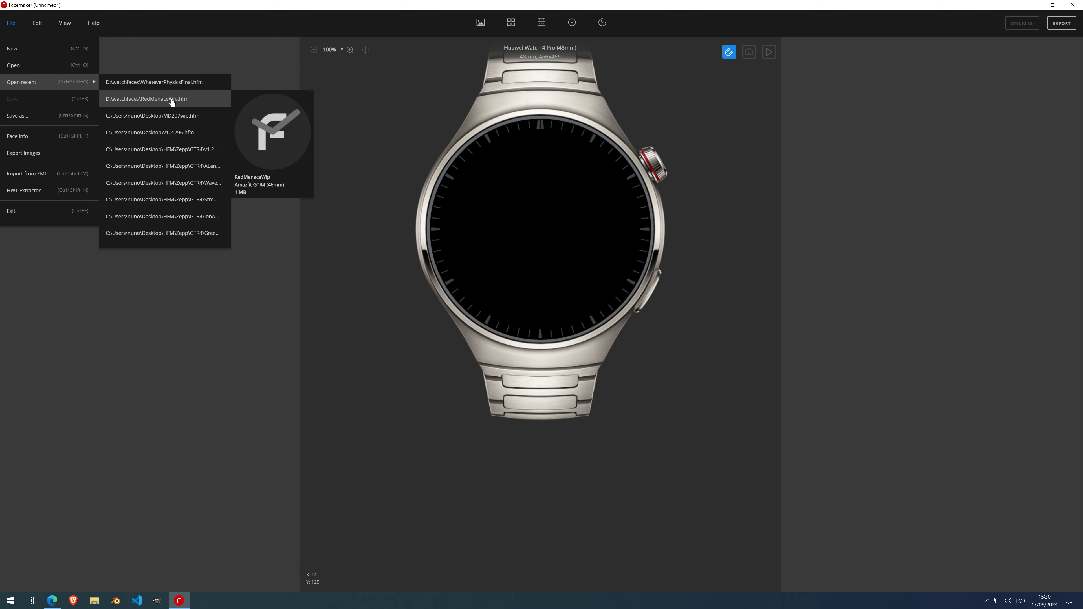
left_click(162, 99)
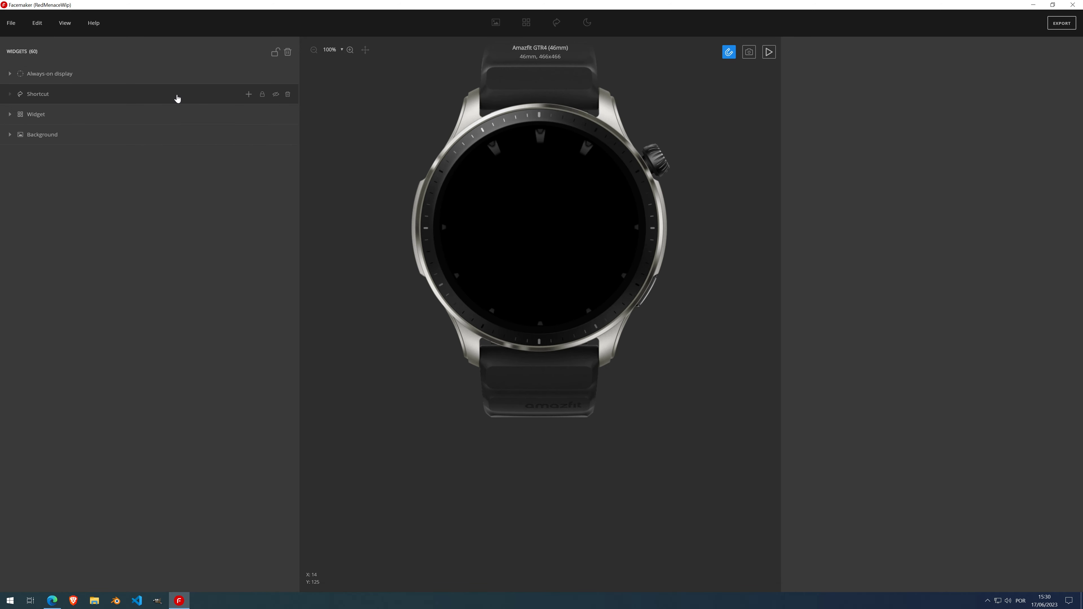
left_click(274, 135)
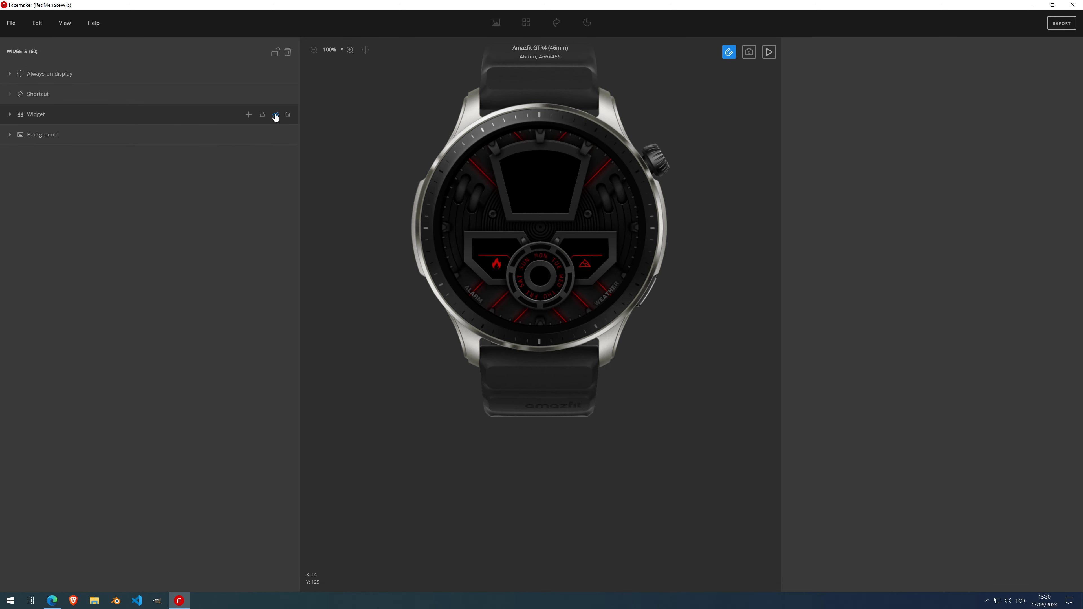
left_click(274, 114)
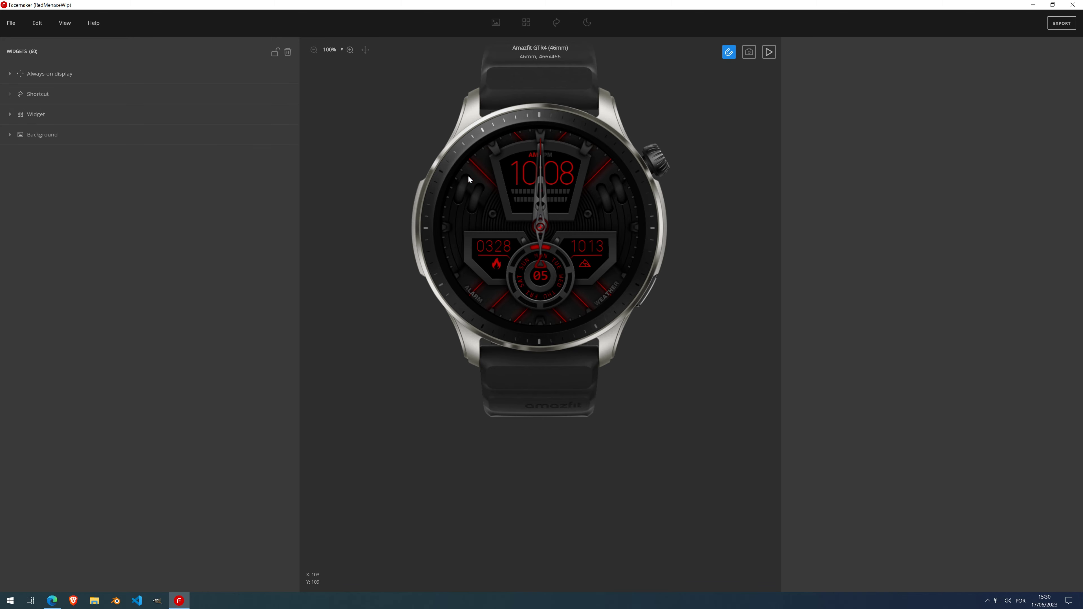
- Add an empty image to the Background group and move it down over the weekday dial, to Y 335
left_click(9, 134)
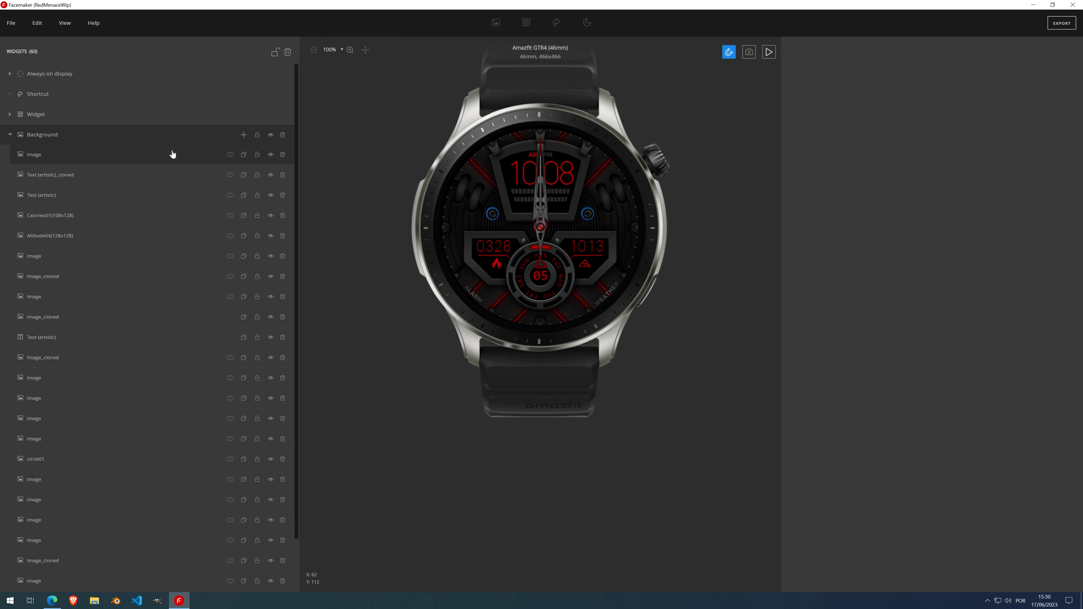
left_click(243, 135)
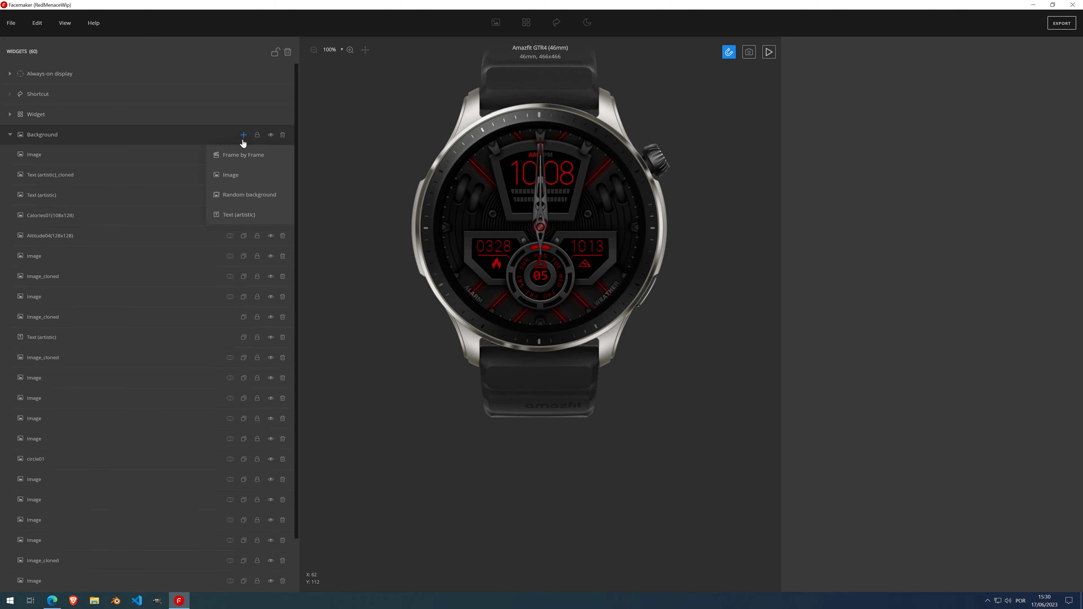
left_click(243, 176)
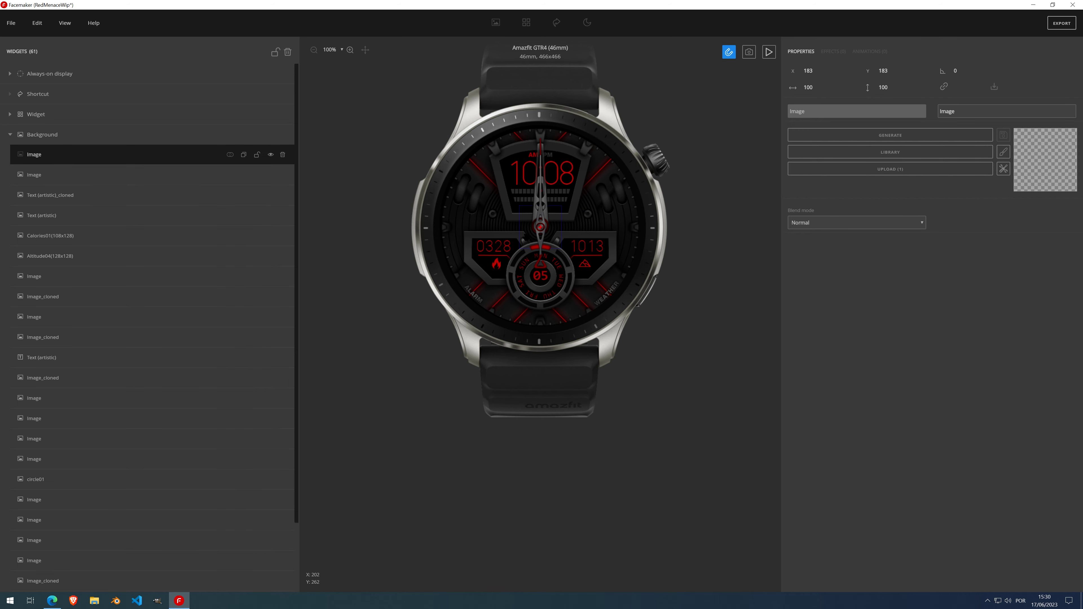
left_click_drag(540, 228, 540, 291)
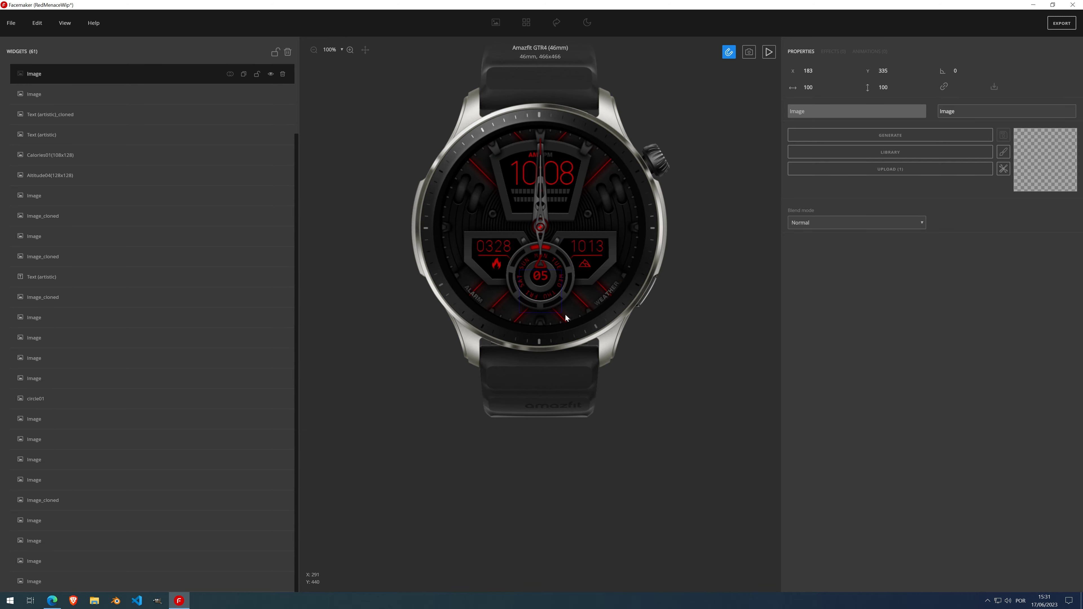
- Fill the empty image with Copy From Background and move the copy above the altitude display, to X 314, Y 139
scroll(540, 291, "up", 5)
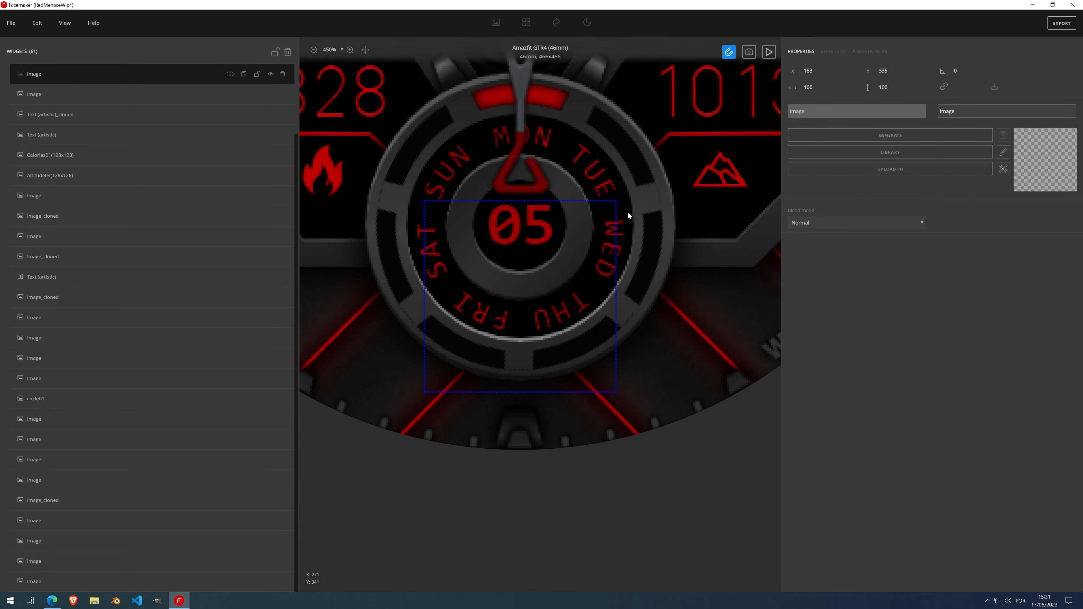
scroll(516, 268, "down", 5)
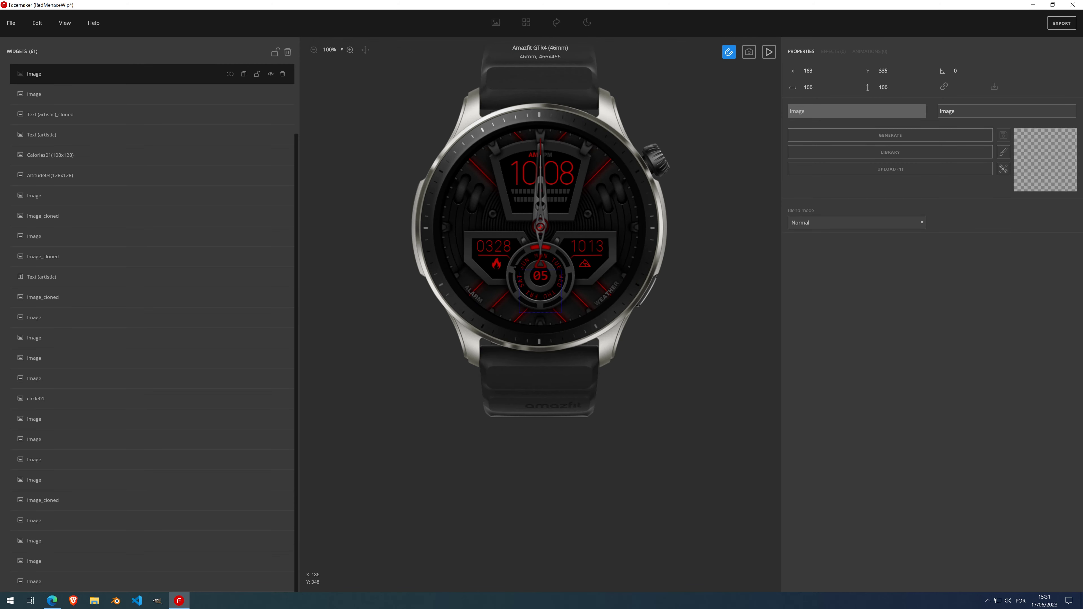
scroll(548, 293, "up", 3)
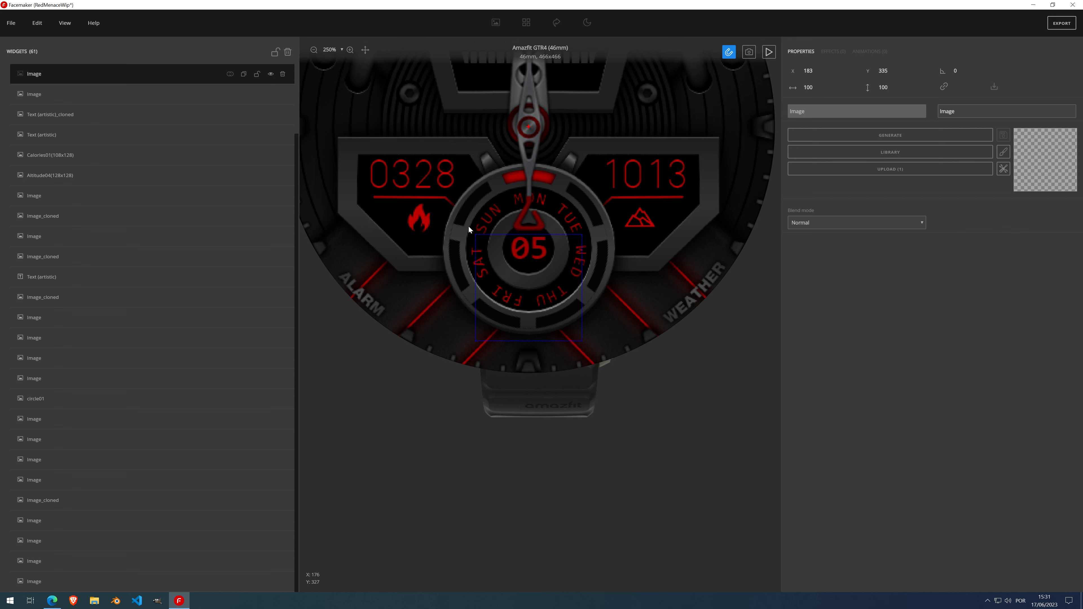
left_click(1004, 169)
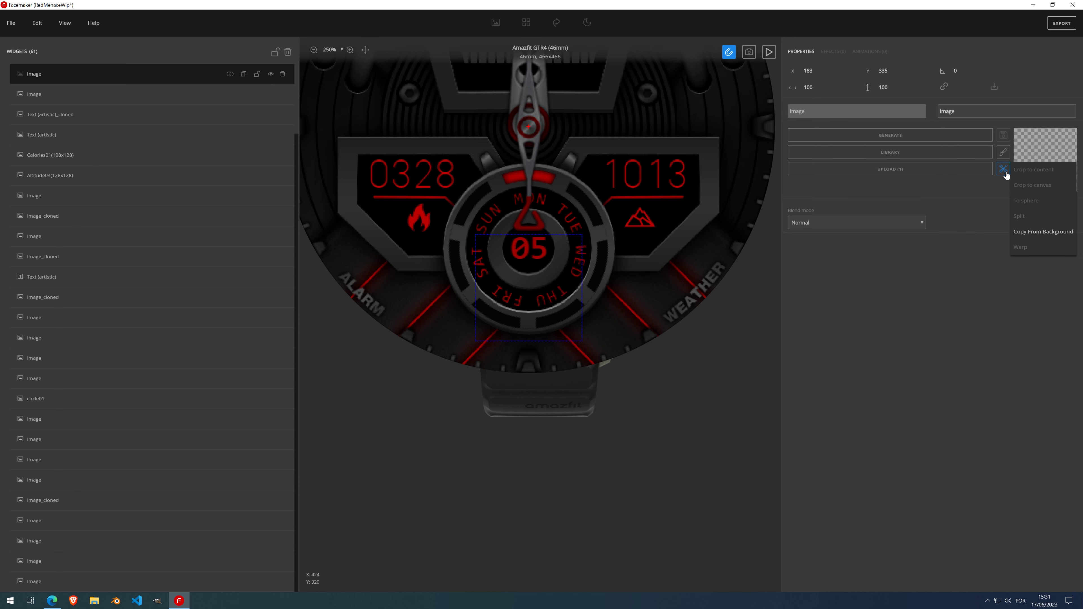
left_click(1043, 232)
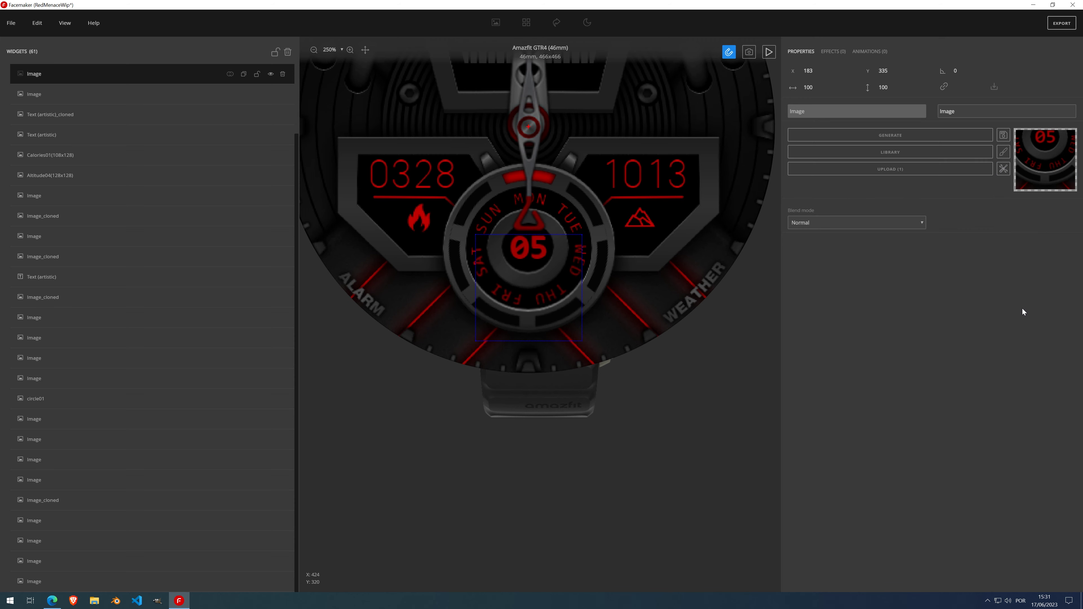
key("ctrl+0")
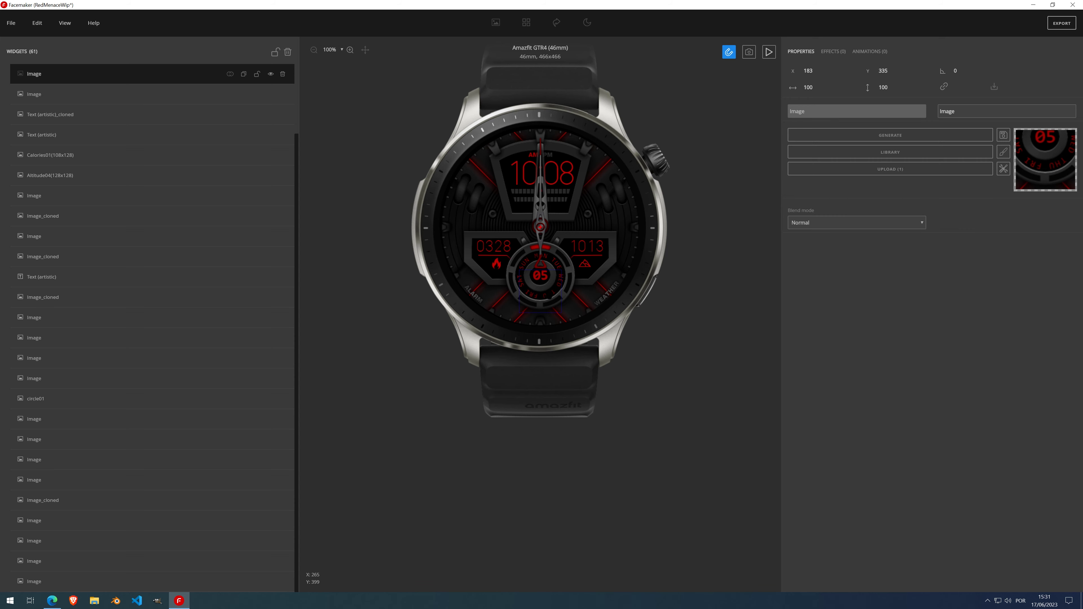
left_click_drag(545, 299, 599, 208)
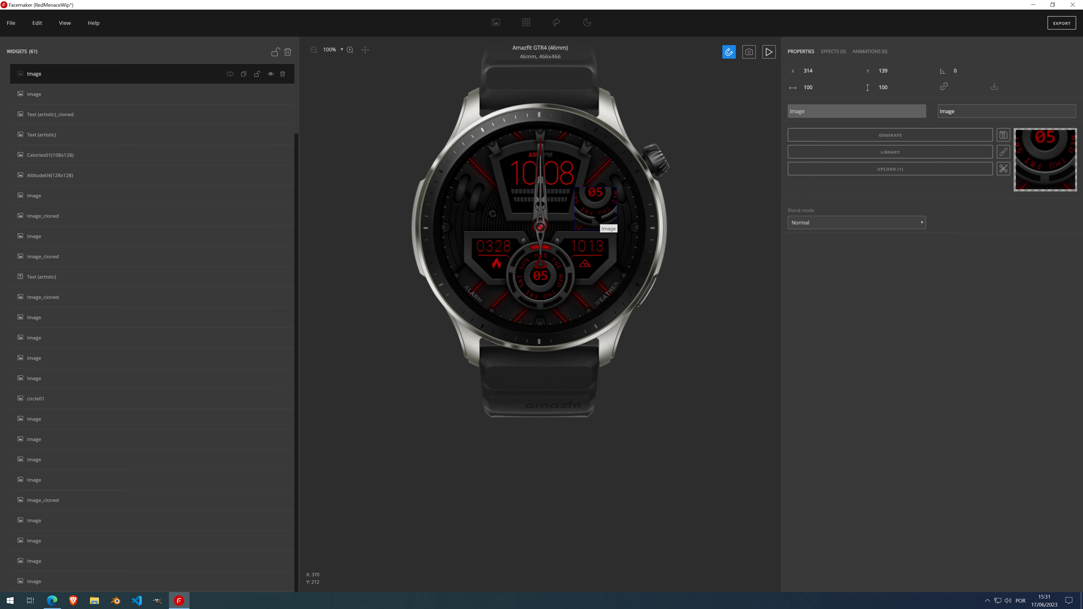
- Delete the copied image from the dial and collapse the Background group
key("Delete")
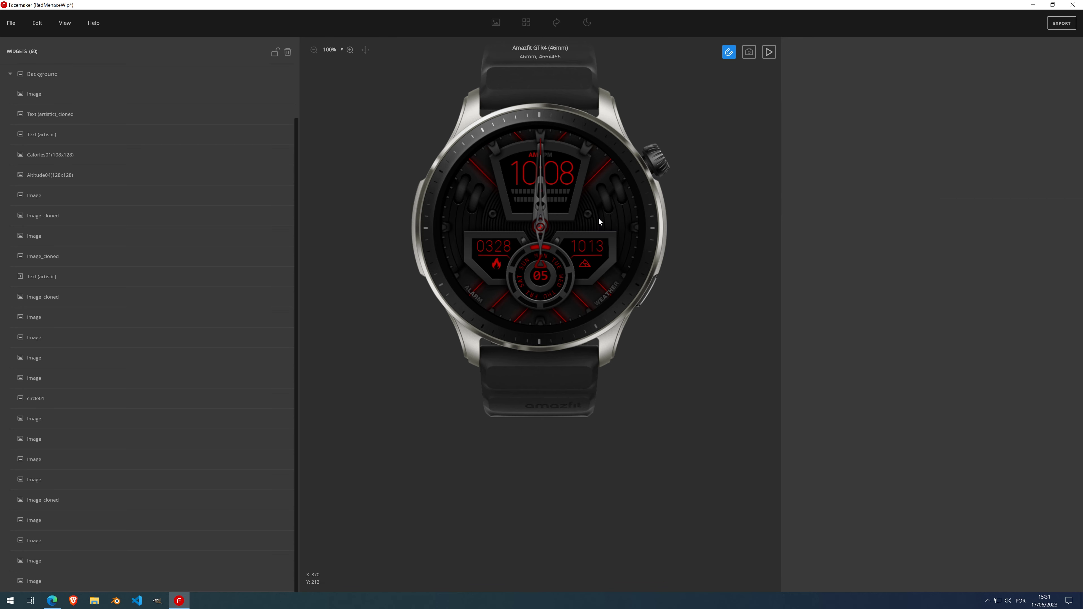
scroll(114, 167, "up", 1)
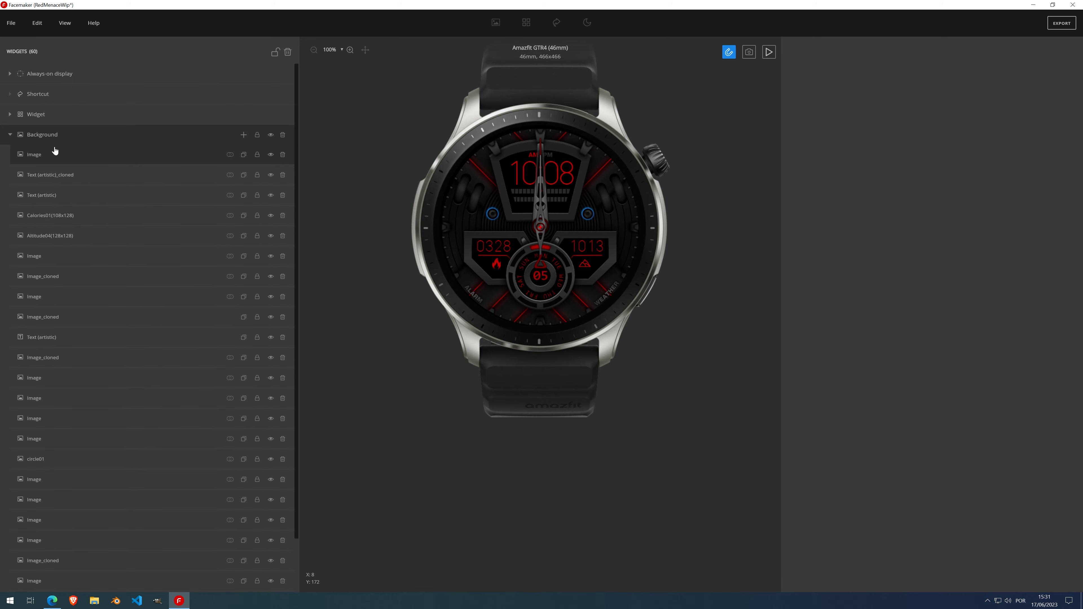
left_click(10, 135)
- Start a new project for the Huawei Watch 4 Pro (48mm) and add a Background container with an empty image
left_click(11, 23)
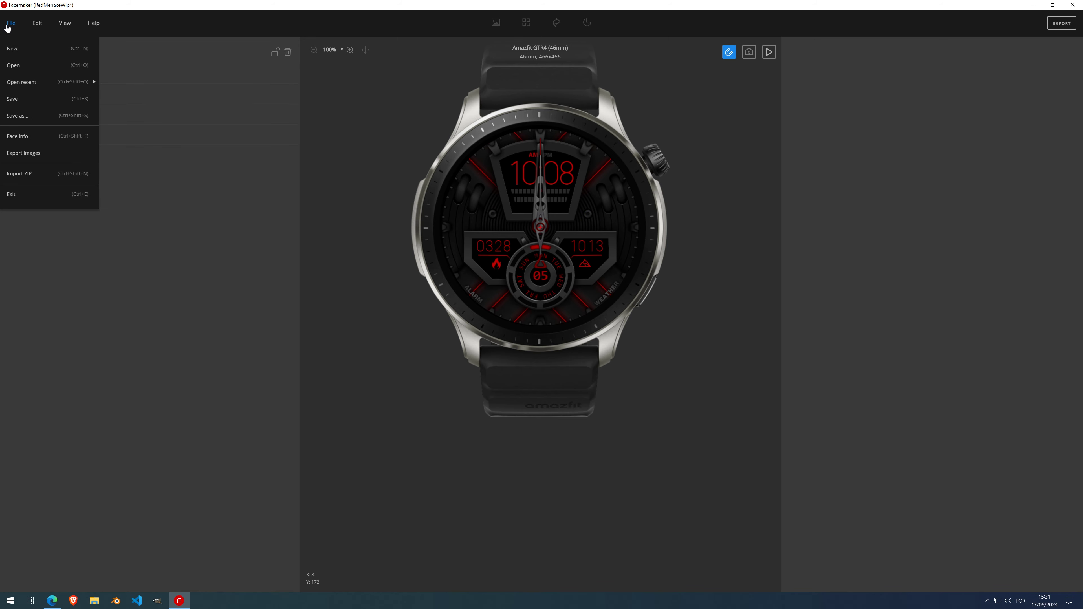
left_click(12, 47)
left_click(570, 308)
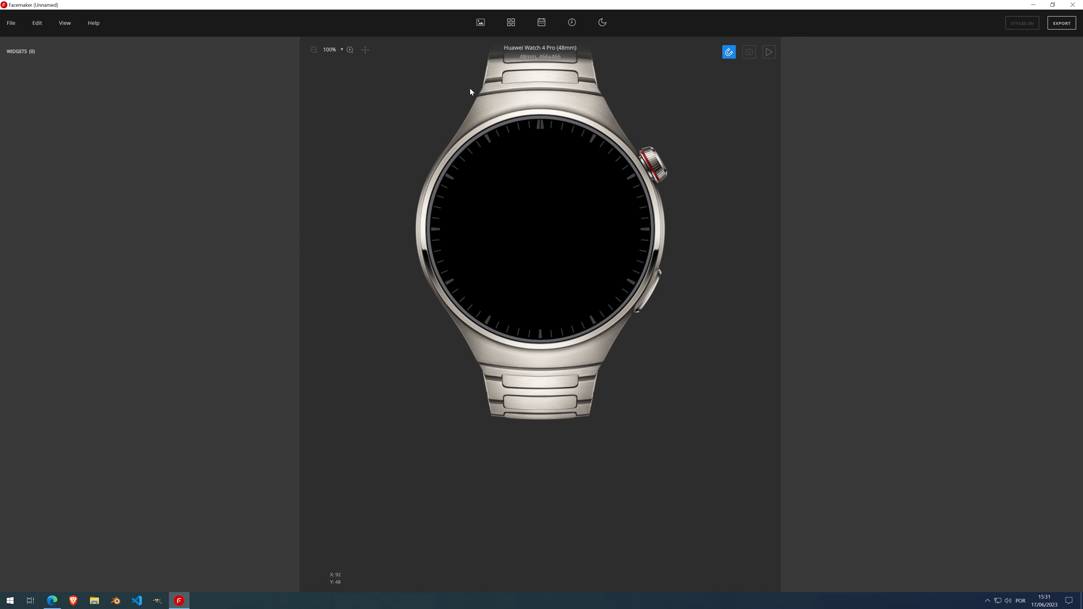
left_click(481, 25)
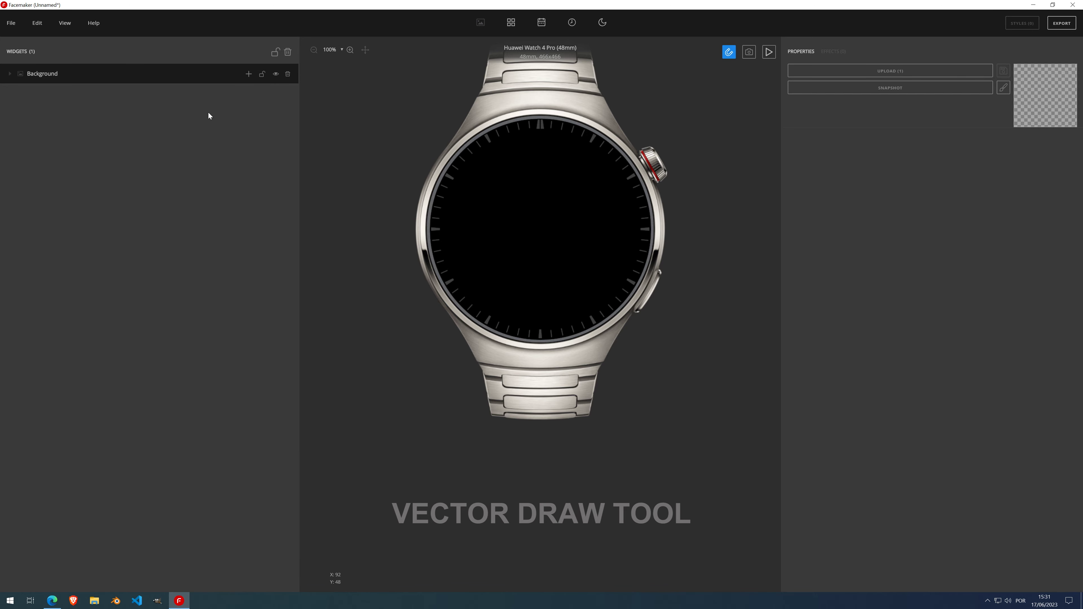
left_click(249, 74)
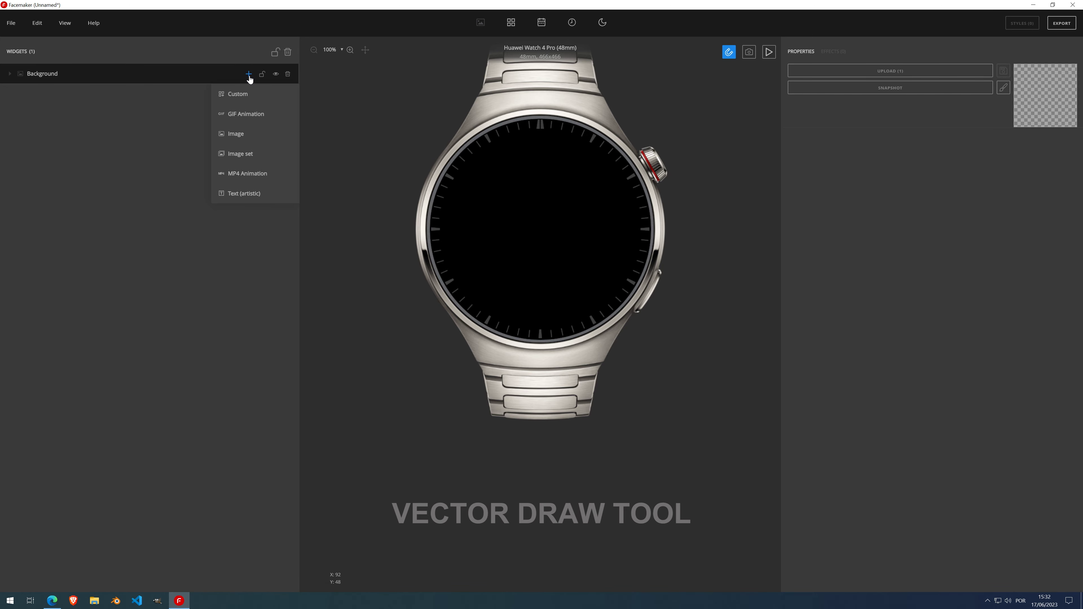
left_click(248, 135)
- Draw a closed five-sided vector polygon in the middle of the dial on the empty image
left_click(1004, 152)
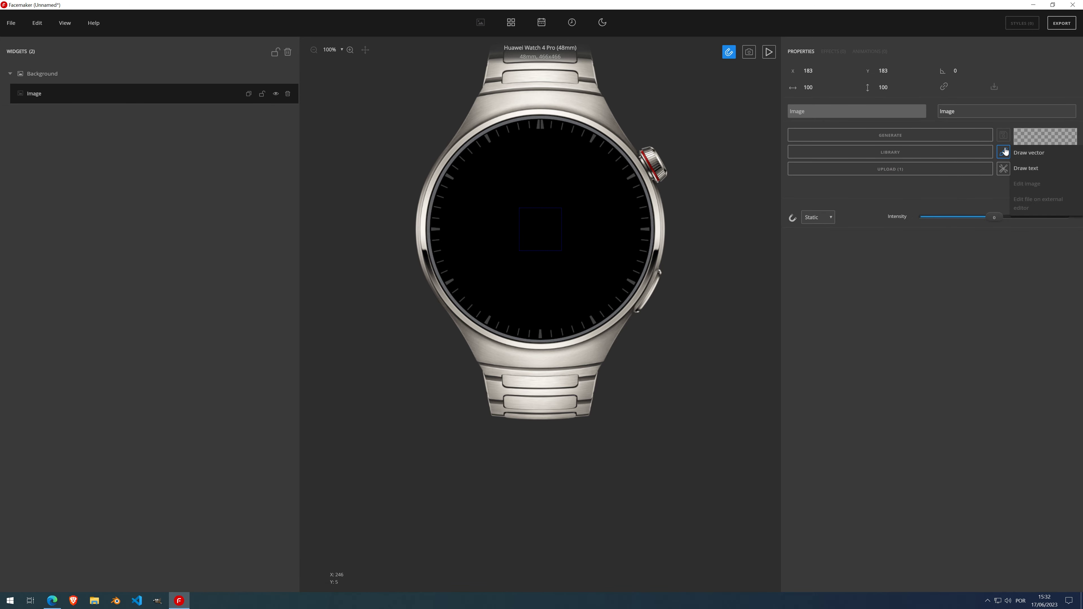
left_click(1027, 154)
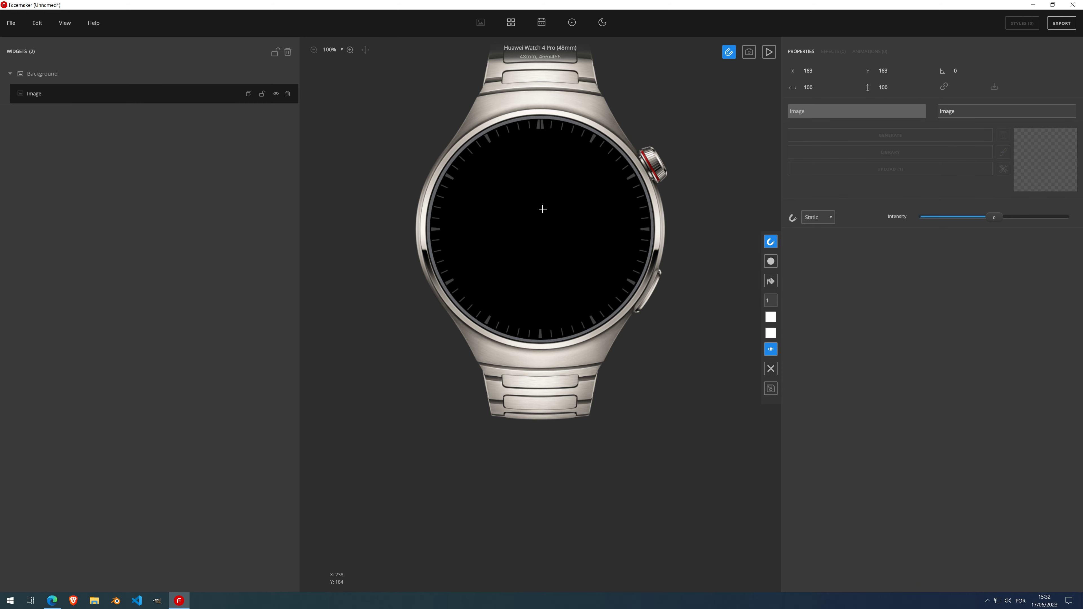
scroll(542, 208, "up", 2)
left_click(532, 355)
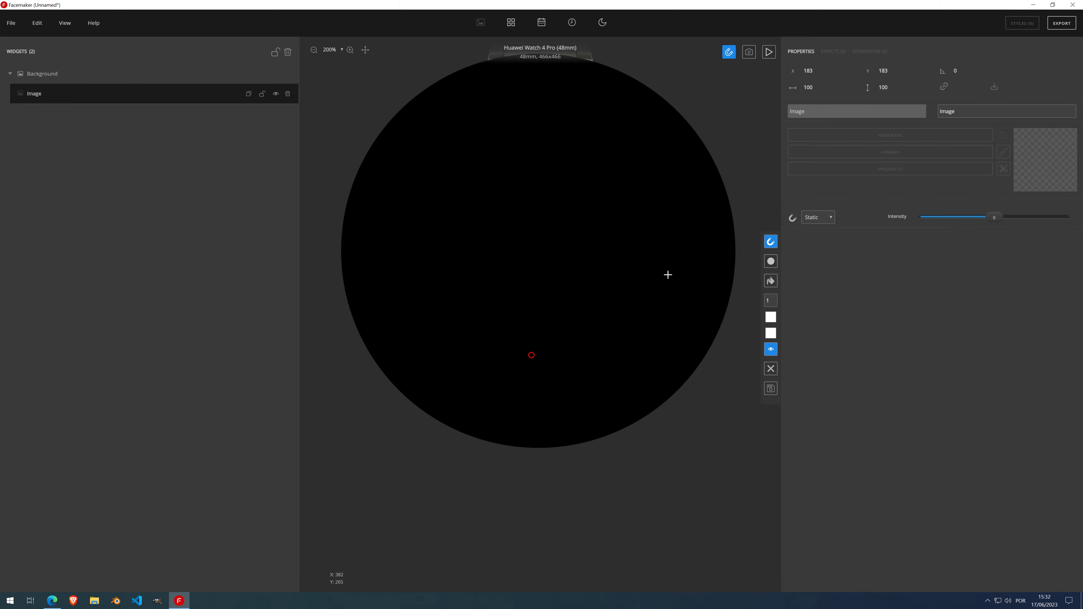
left_click(673, 268)
left_click(608, 165)
left_click(476, 172)
left_click(439, 259)
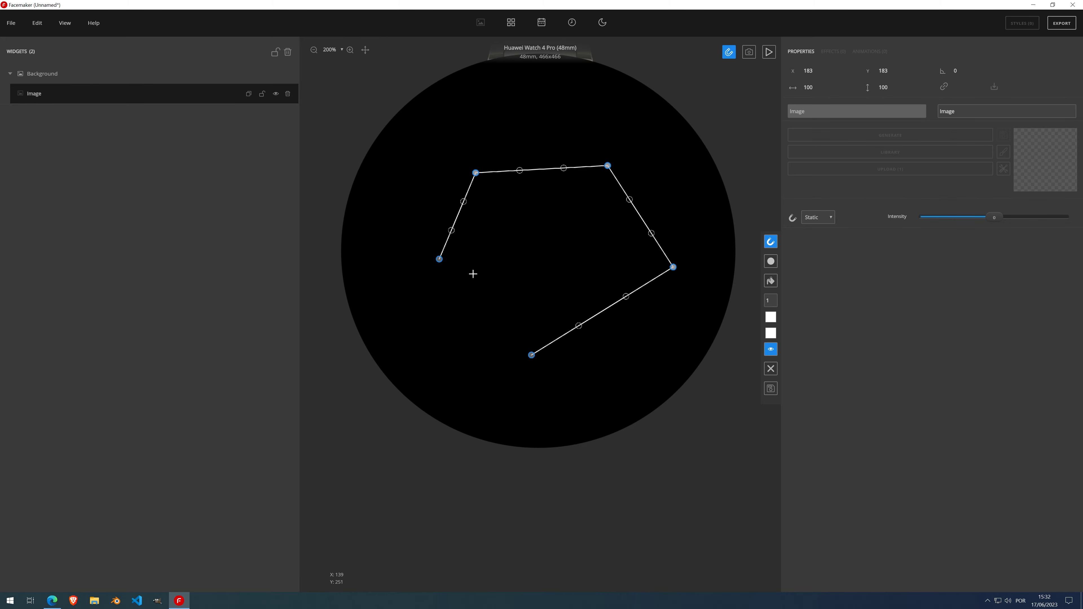
left_click(531, 355)
- Fill the vector polygon with white, save the drawing and crop the image to its content
left_click(770, 281)
left_click(773, 388)
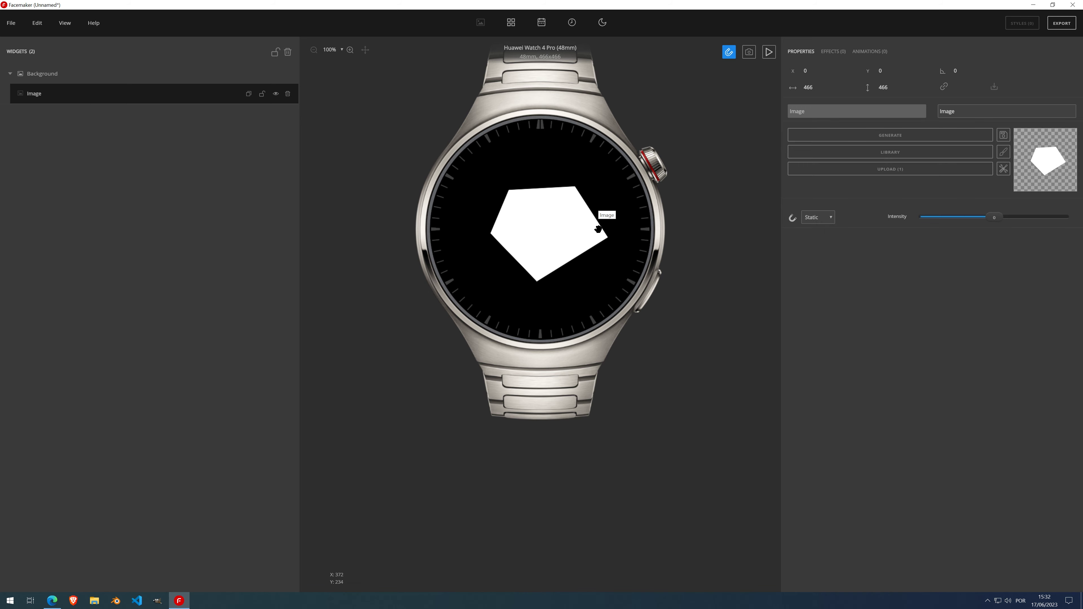
left_click(999, 171)
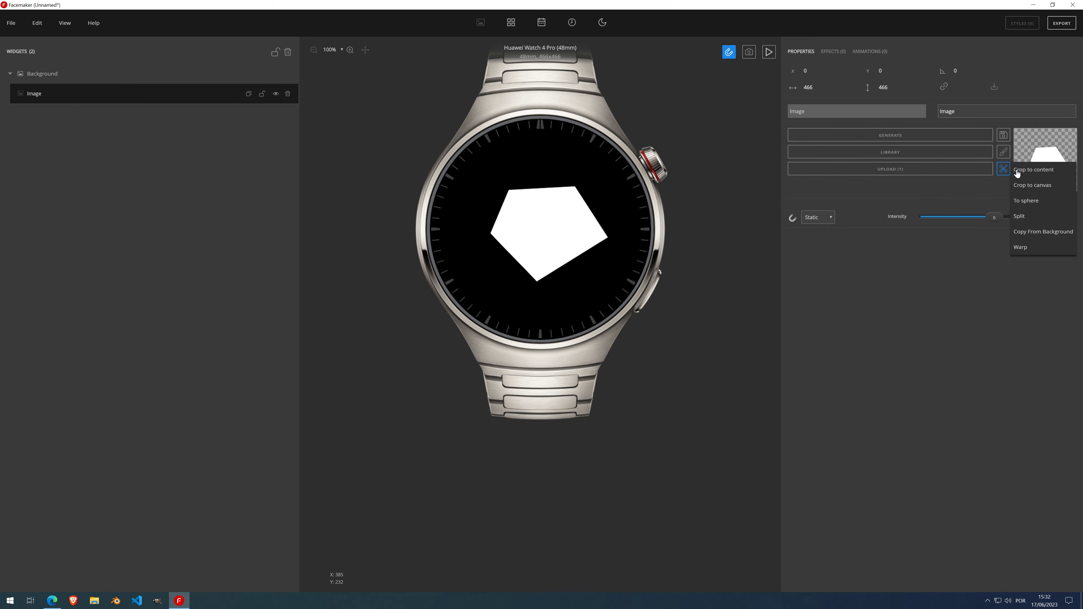
left_click(1038, 170)
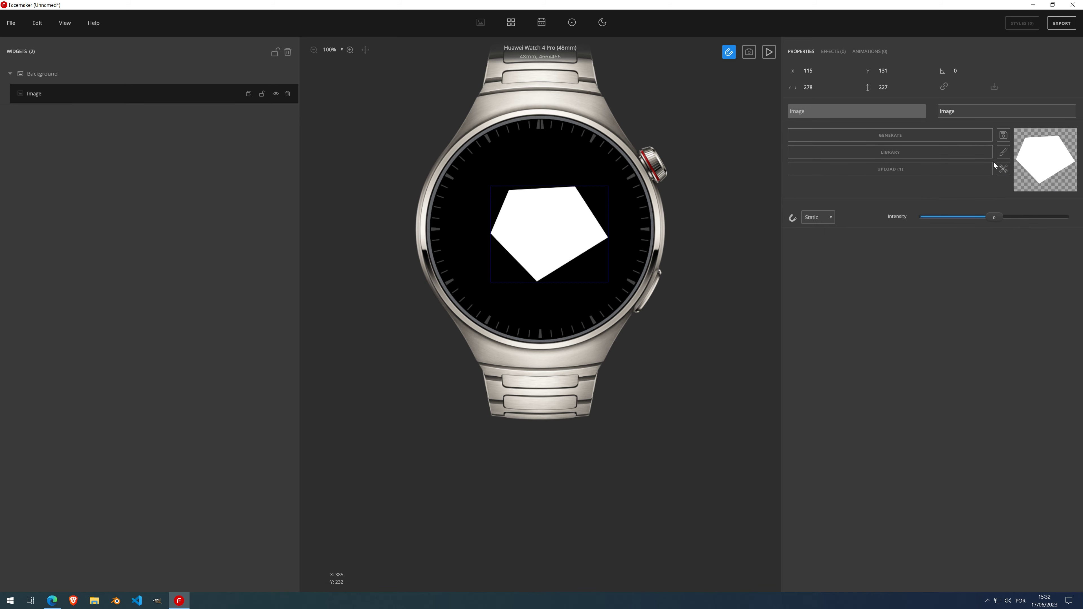
- Add a Gradient effect to the polygon image and apply the dark blue to near-black preset
left_click(833, 51)
left_click(836, 71)
scroll(818, 201, "down", 3)
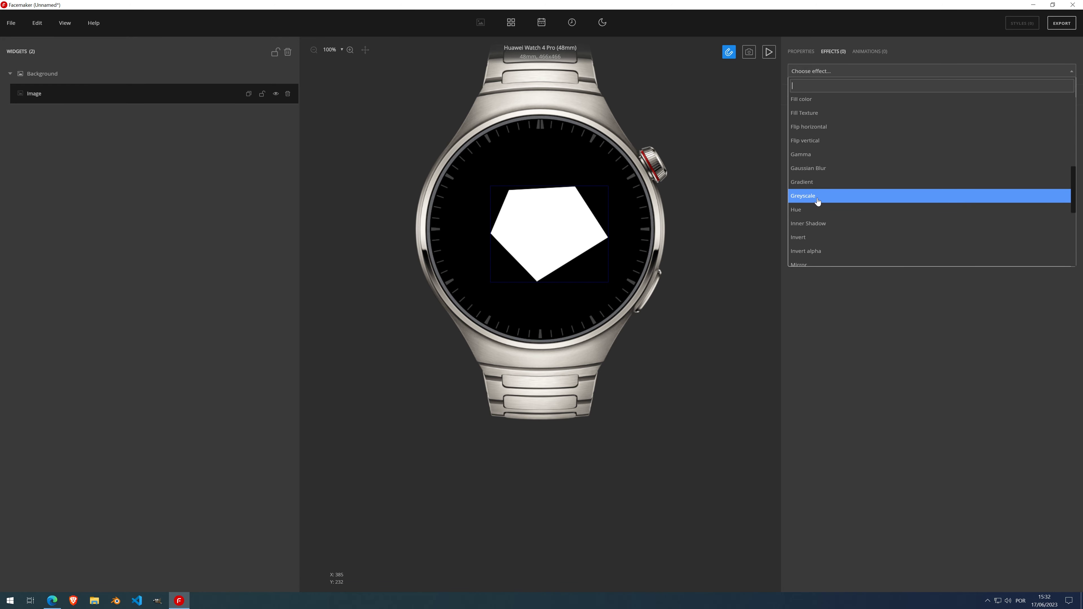
left_click(823, 181)
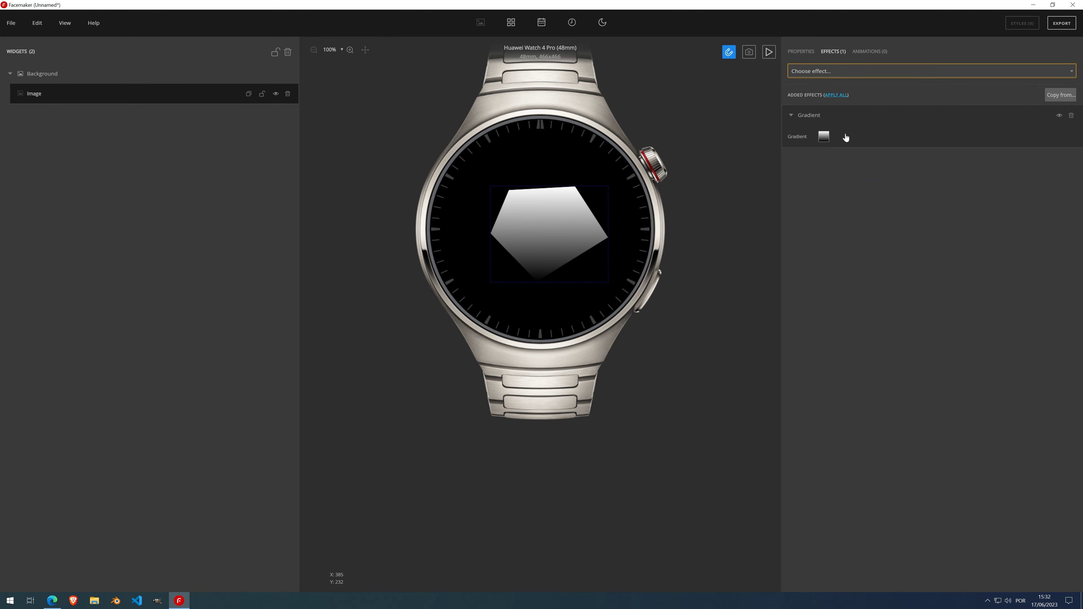
left_click(823, 137)
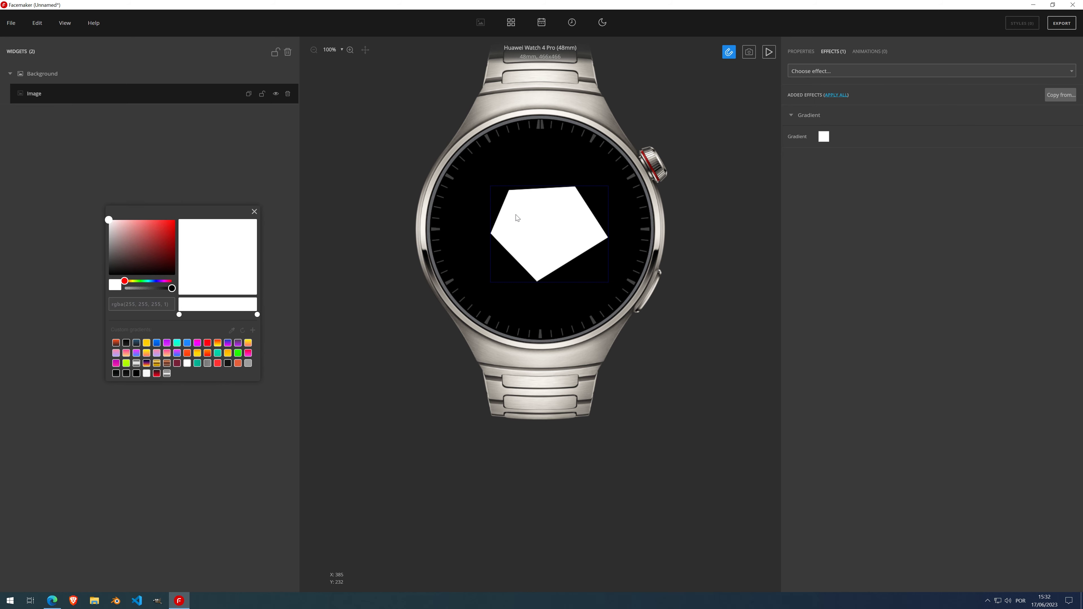
left_click(136, 344)
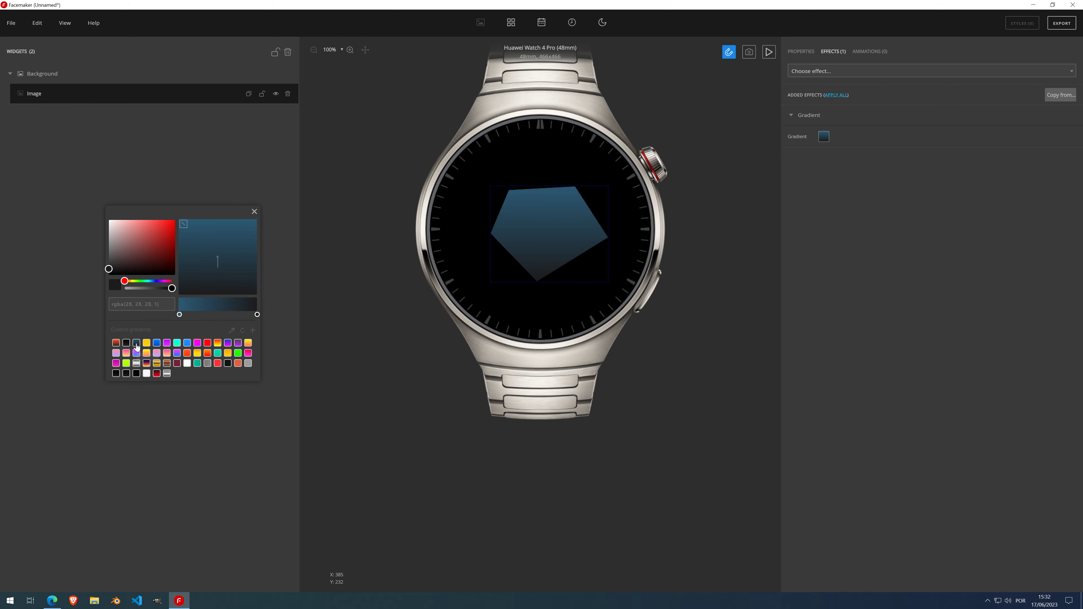
left_click(253, 213)
- Add a Bevel effect to the polygon, setting the white Lighter Y offset to 2 and the black Multiply Y offset to -2
left_click(818, 75)
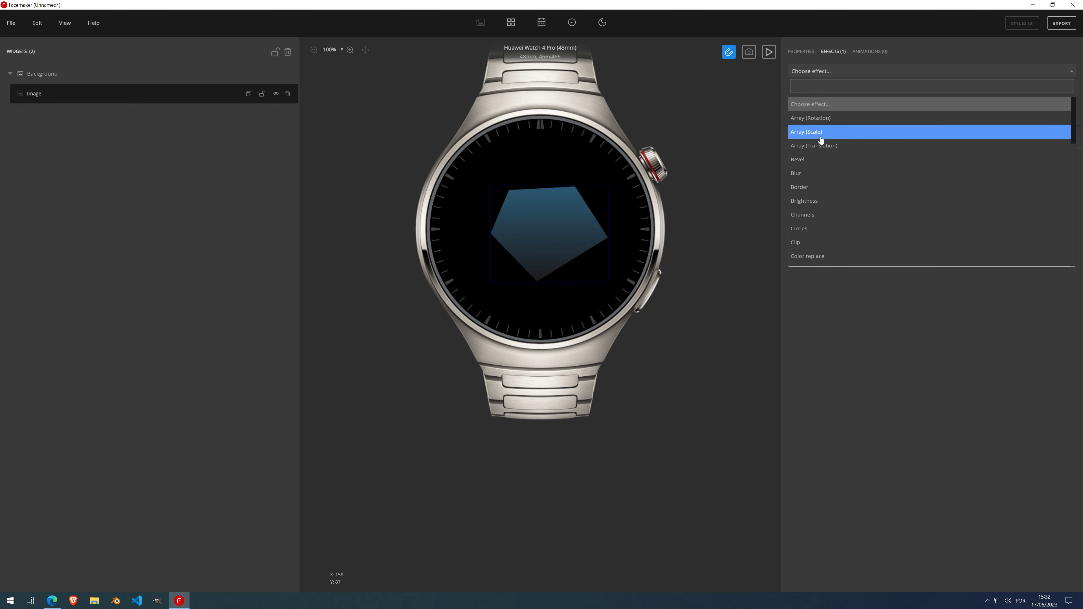
left_click(809, 162)
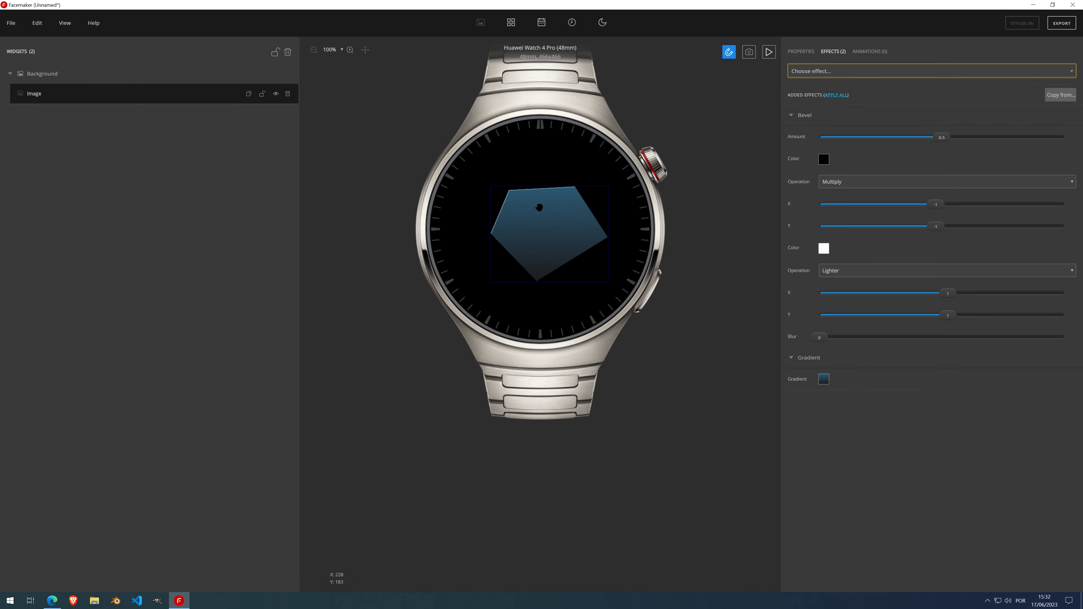
left_click(950, 316)
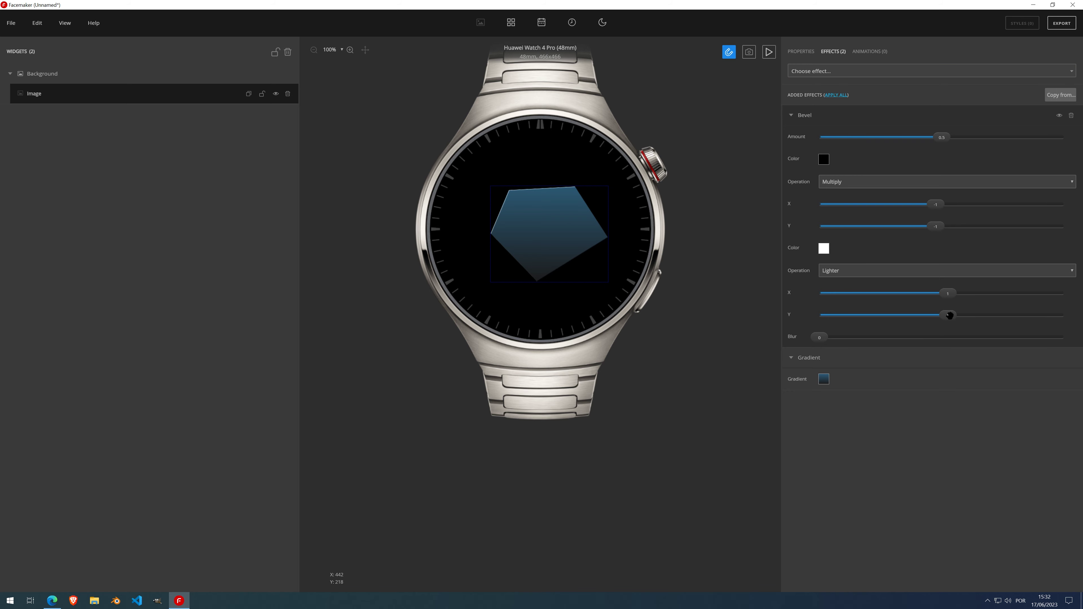
left_click_drag(949, 316, 954, 315)
left_click_drag(935, 226, 930, 227)
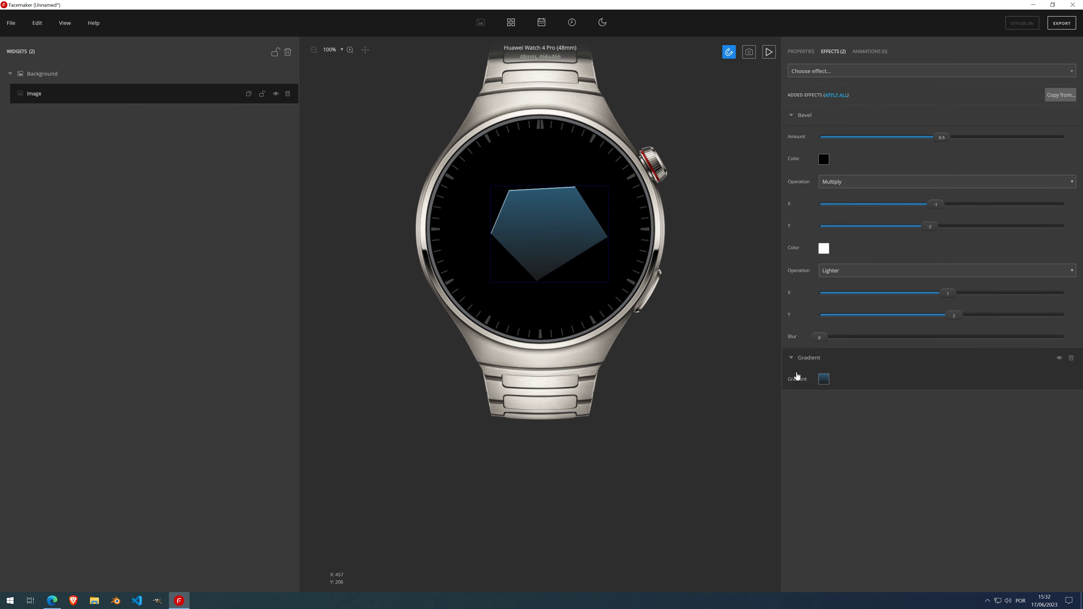
- Delete the polygon image and its Background container, and reopen the recent RedMenaceWip project
left_click(288, 94)
left_click(287, 76)
left_click(10, 22)
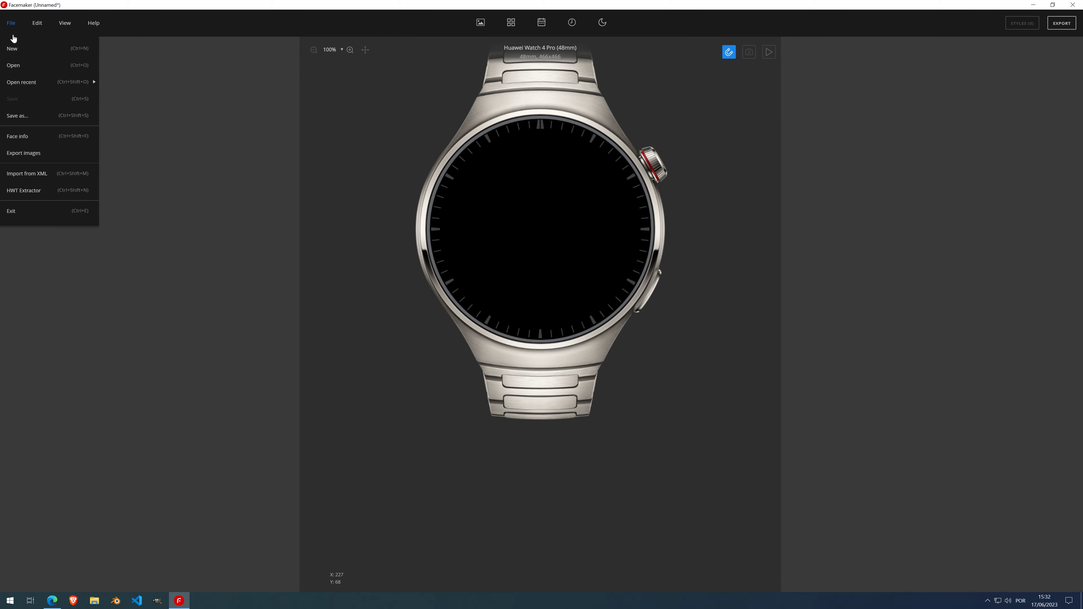
mouse_move(34, 84)
left_click(186, 85)
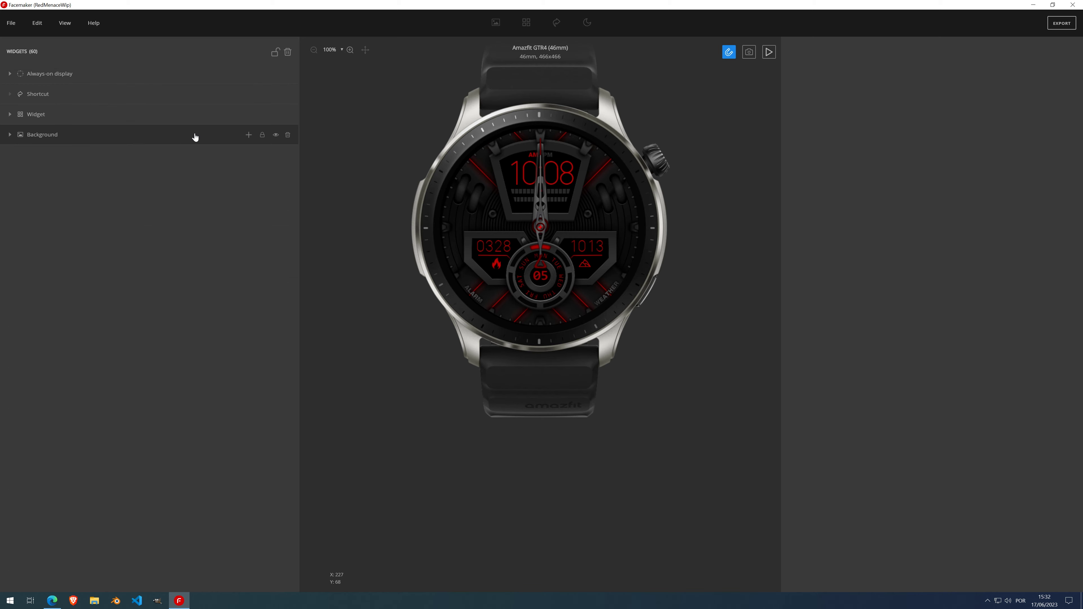
scroll(553, 223, "up", 5)
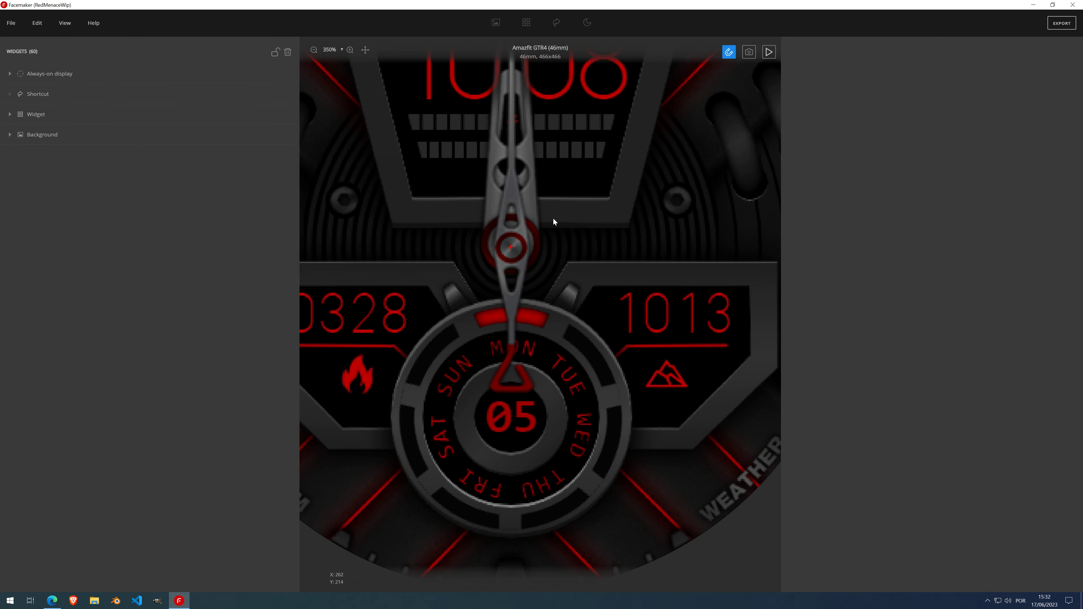
scroll(582, 251, "down", 2)
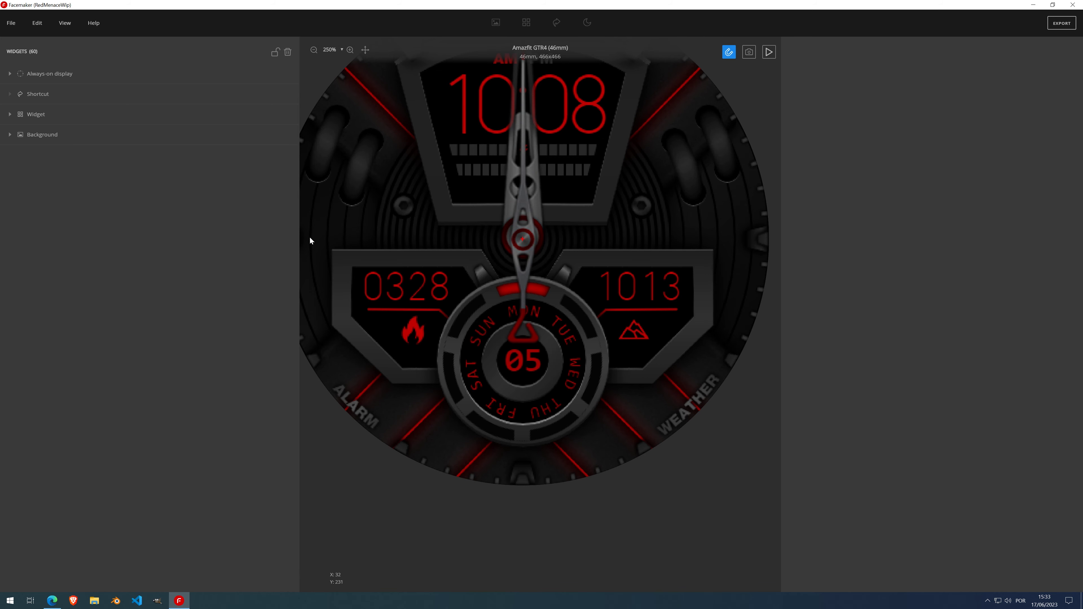
scroll(520, 274, "down", 3)
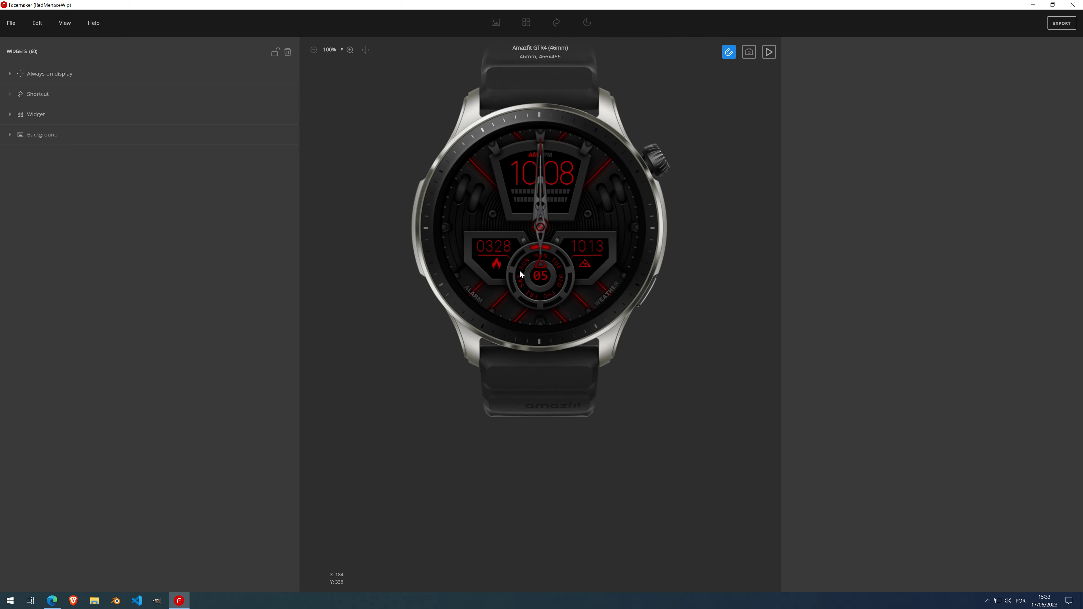
scroll(539, 140, "up", 1)
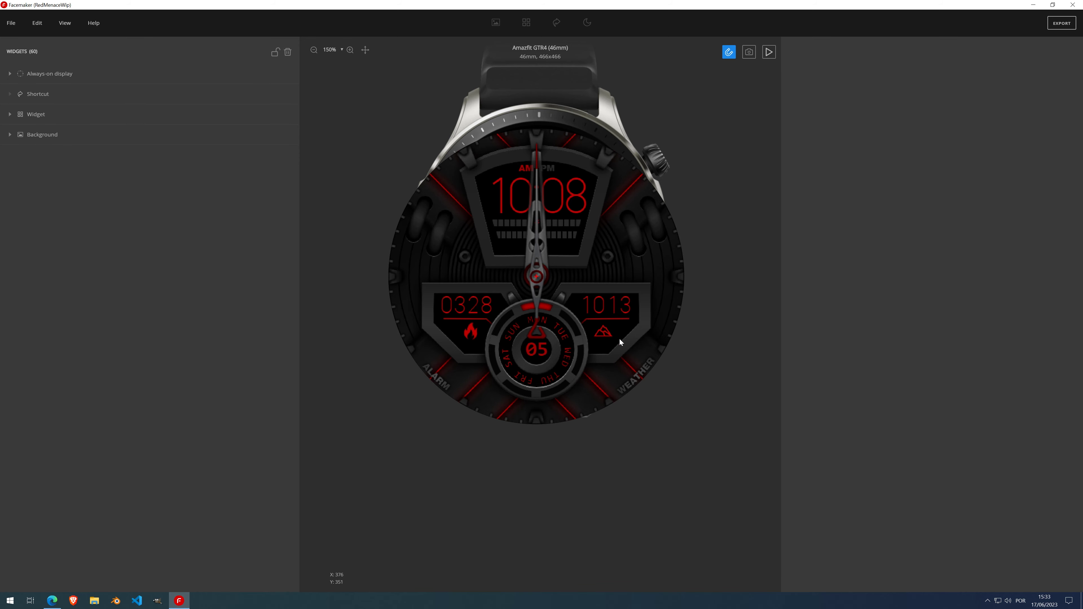
key("ctrl+0")
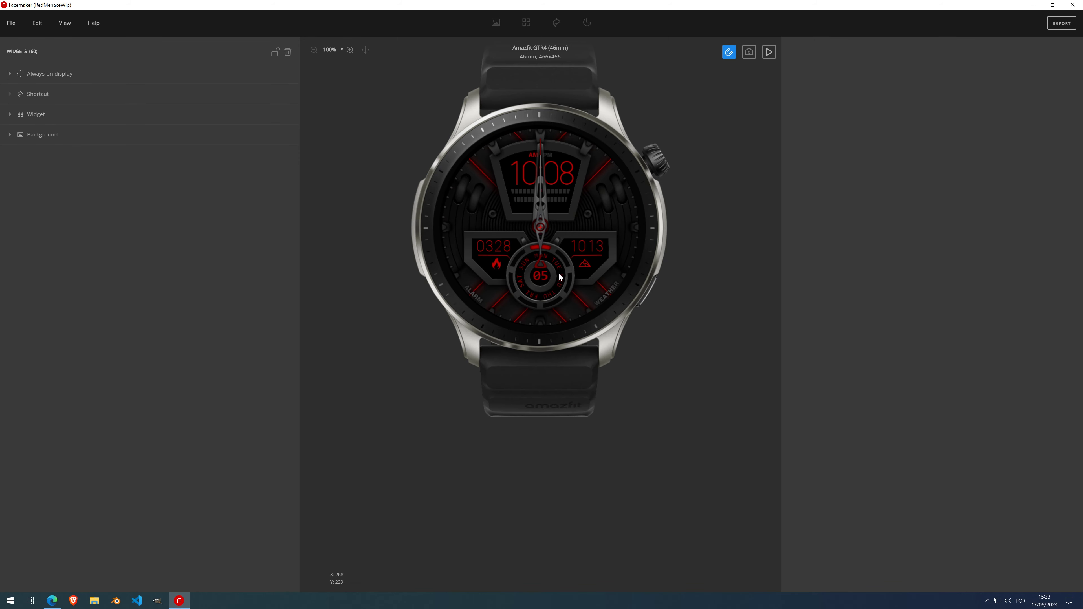
- Create a new project and add an Image widget inside a new Background container
left_click(10, 22)
left_click(12, 51)
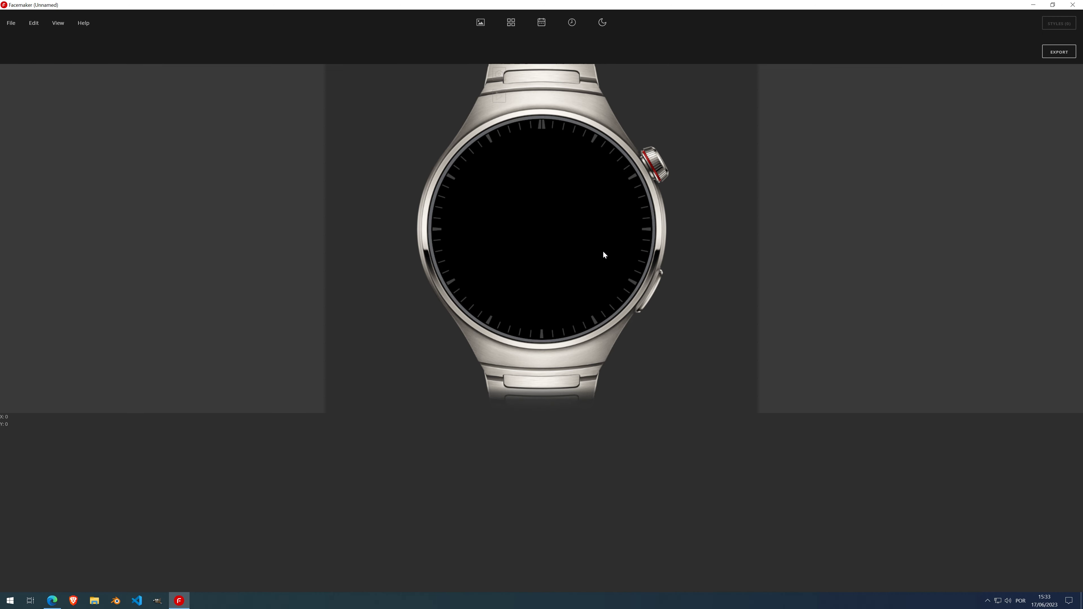
left_click(480, 22)
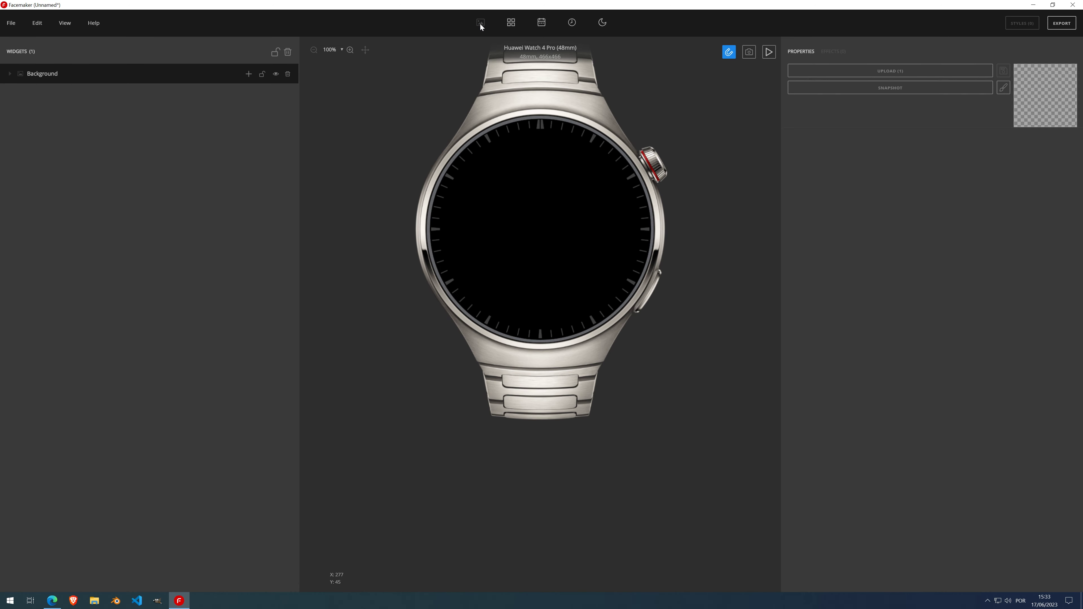
left_click(248, 75)
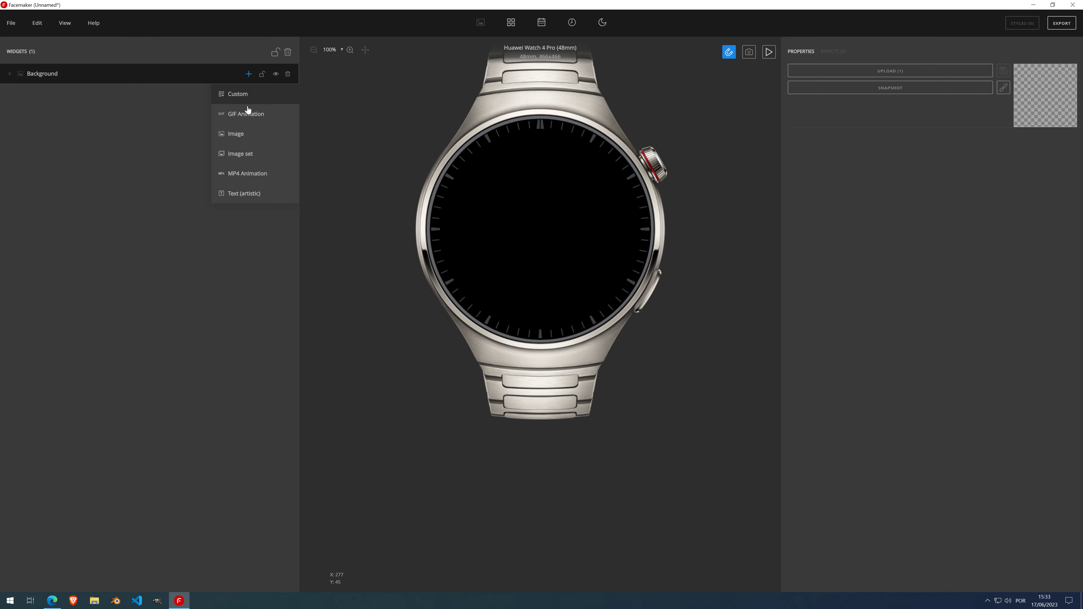
left_click(249, 141)
- Start a vector drawing on the new image and show the red grid guides over the watch face
left_click(1003, 158)
left_click(1028, 153)
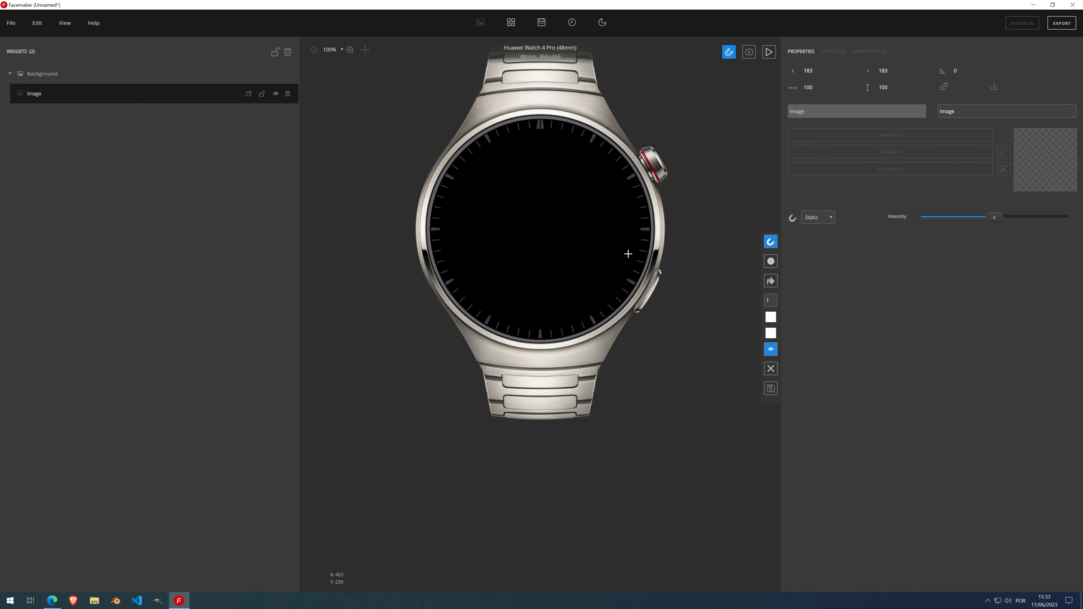
scroll(537, 222, "up", 1)
scroll(537, 222, "down", 1)
scroll(538, 223, "up", 2)
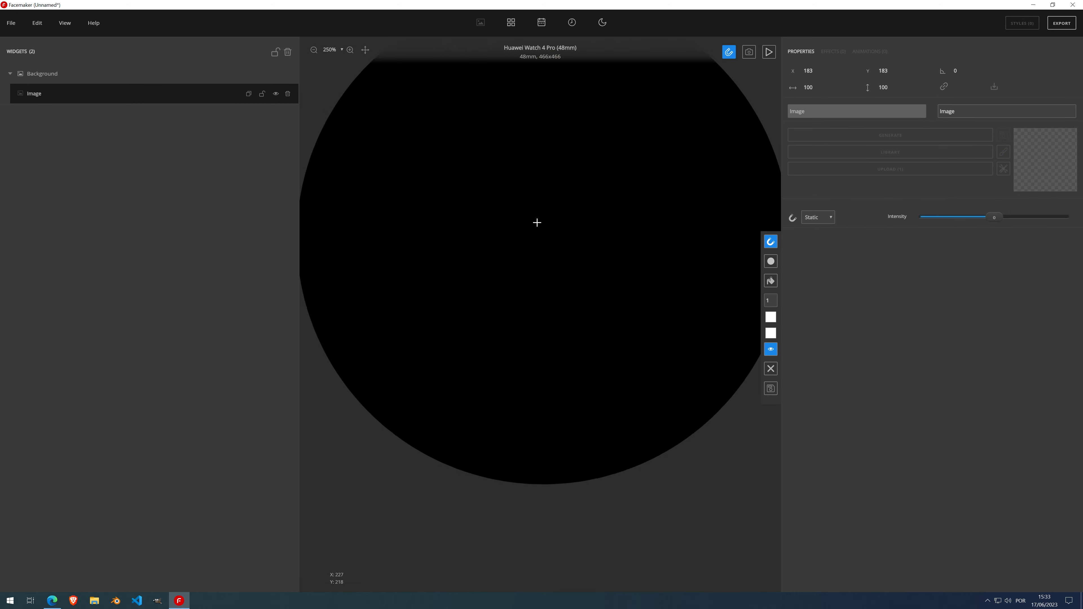
scroll(536, 224, "down", 1)
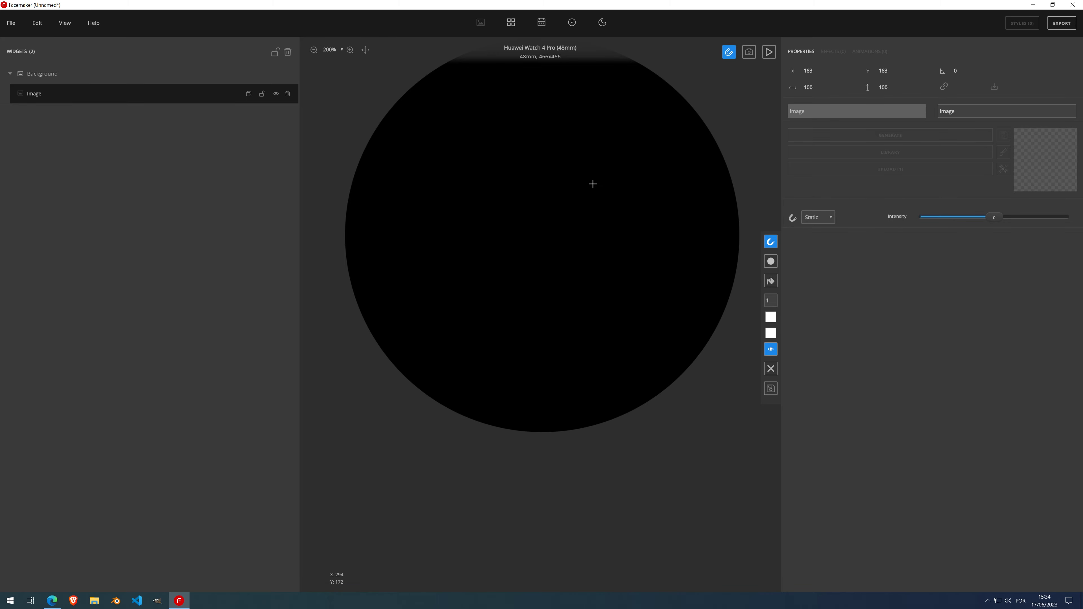
left_click(64, 22)
left_click(73, 85)
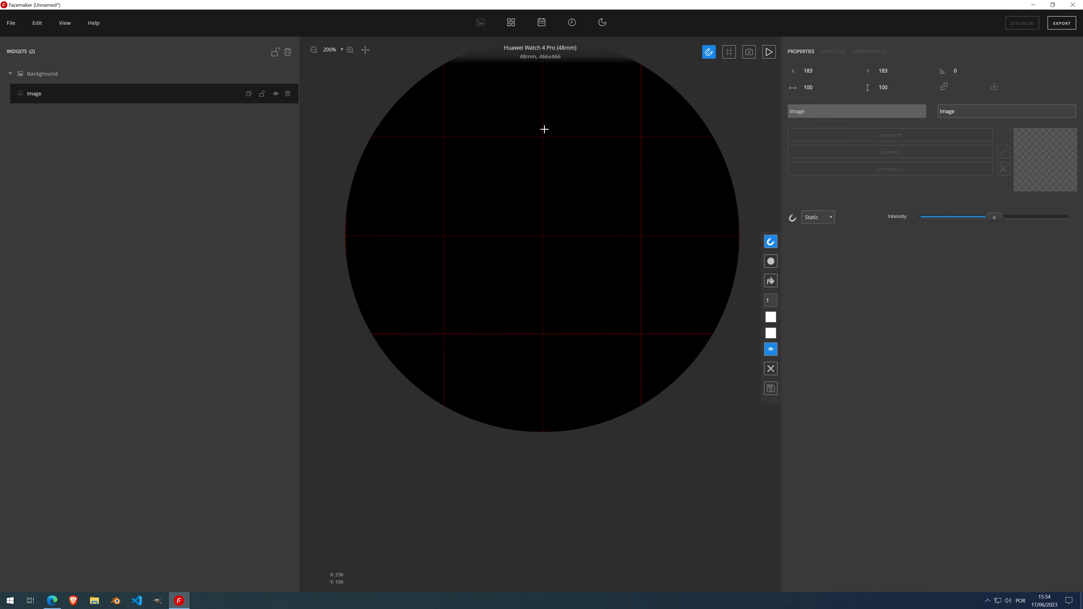
- Draw an open path for the left half of a shape, with a slanted upper corner, curved side and both ends on the vertical centre guide
left_click(545, 89)
left_click(459, 89)
left_click(423, 128)
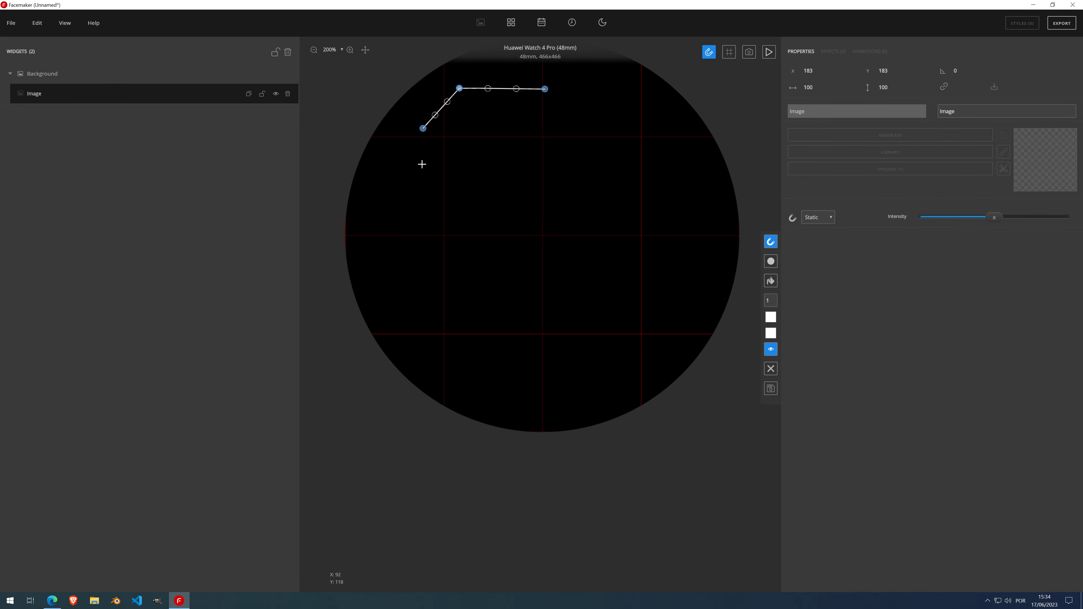
left_click(423, 223)
mouse_move(422, 222)
left_mouse_down()
mouse_move(389, 223)
mouse_move(450, 225)
mouse_move(401, 223)
mouse_move(431, 225)
mouse_move(423, 222)
left_mouse_up()
left_click_drag(423, 158, 394, 195)
left_click(544, 225)
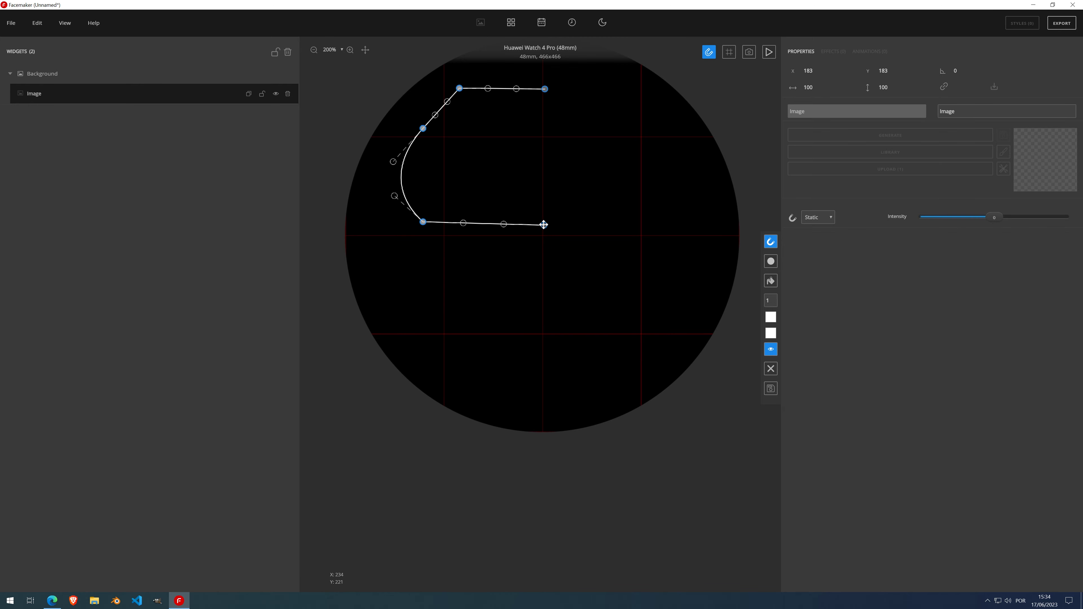
left_click_drag(544, 225, 544, 222)
- Round the path's upper-left corner and delete the extra corner point, leaving one continuous curve on the left side
left_click_drag(447, 101, 423, 88)
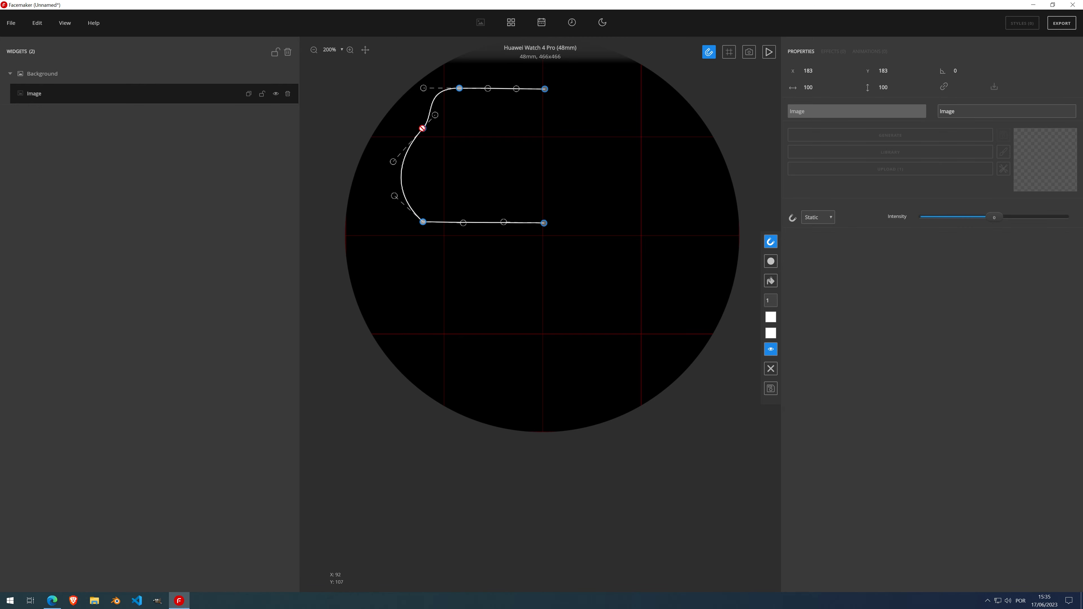
left_click(422, 128)
left_click_drag(423, 128, 412, 87)
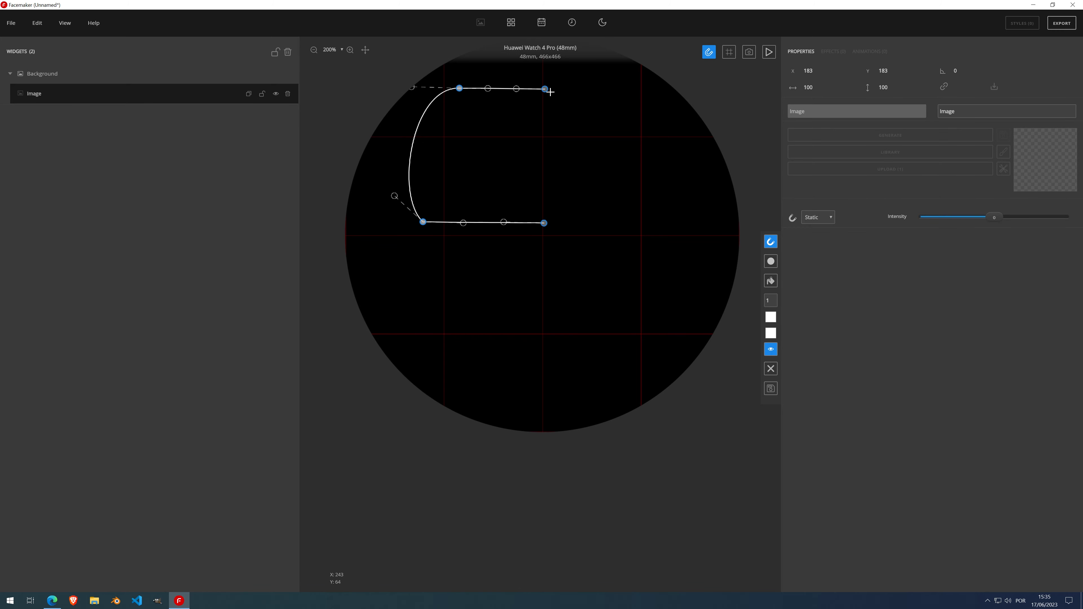
- Lower the path's top edge to shorten the shape and adjust its points and curve handles into a symmetrical rounded left end
left_click_drag(545, 89, 546, 152)
left_click_drag(459, 89, 446, 152)
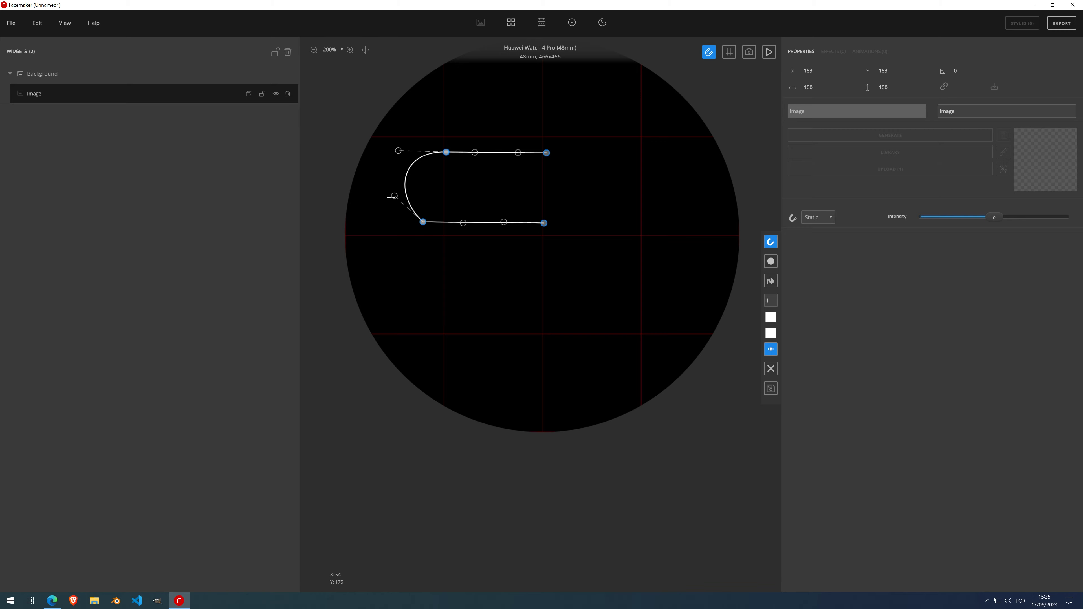
left_click_drag(393, 197, 383, 221)
left_click_drag(398, 150, 376, 151)
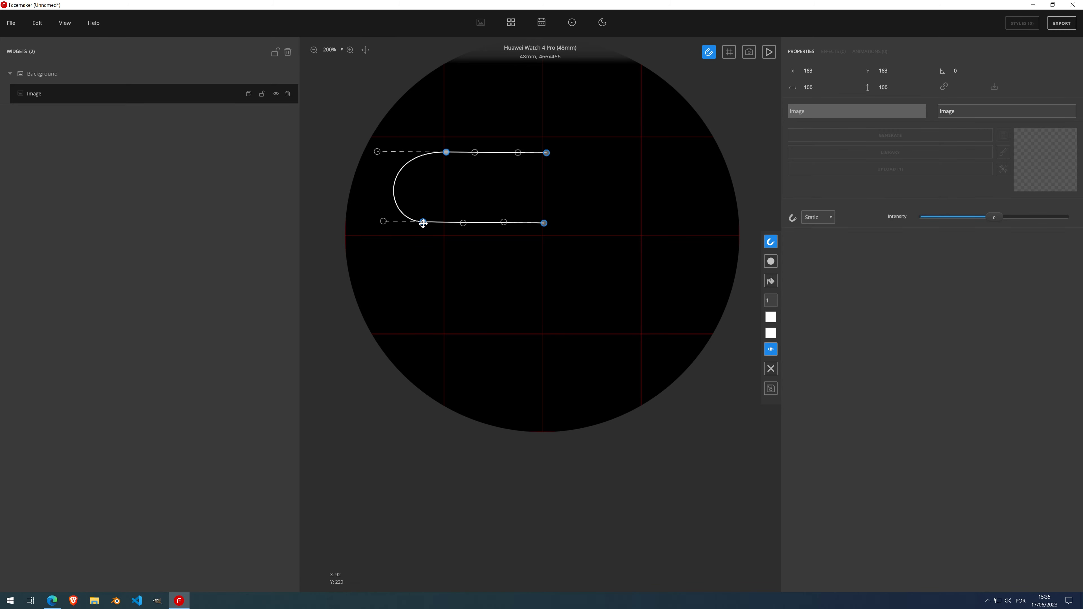
left_click_drag(423, 222, 378, 221)
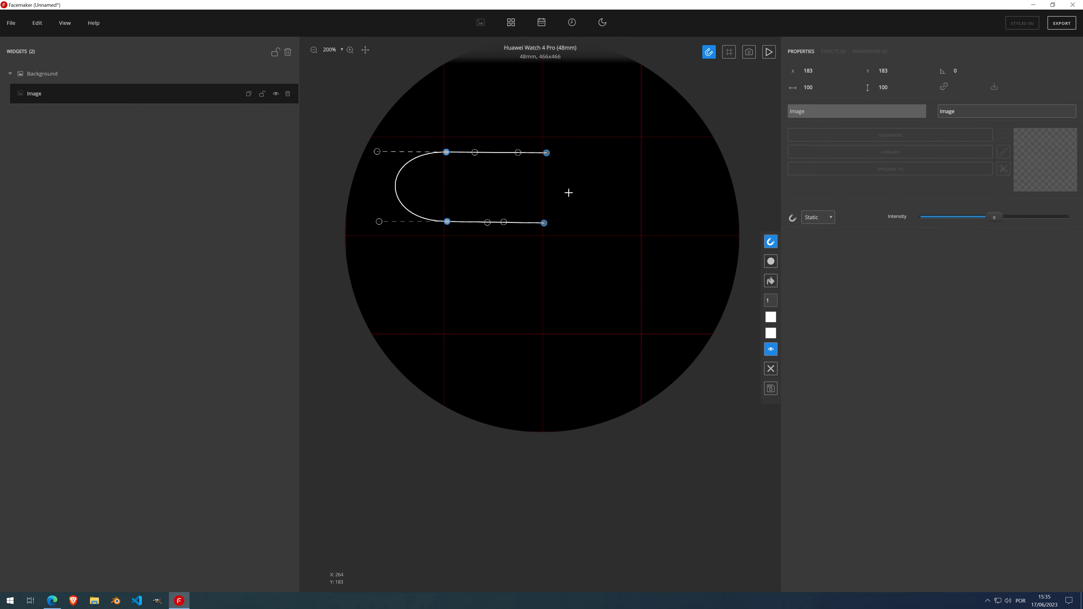
left_click_drag(546, 152, 545, 153)
- Fill the half-pill outline with white and save the vector drawing
left_click(772, 282)
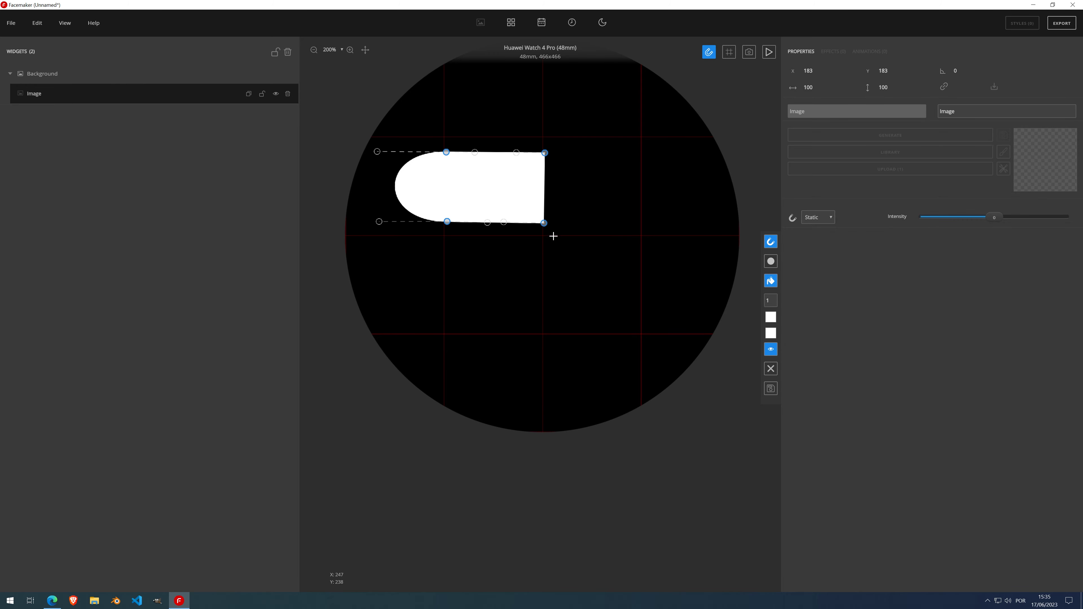
left_click(770, 389)
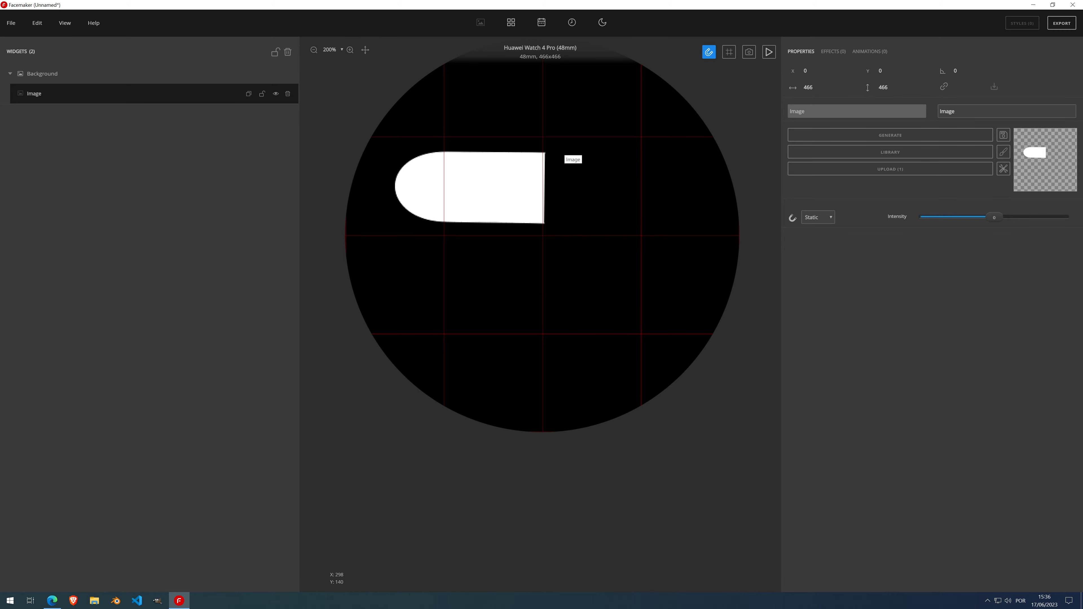
- Add a Mirror effect to the half-pill image and enable its Horizontal option
left_click(835, 52)
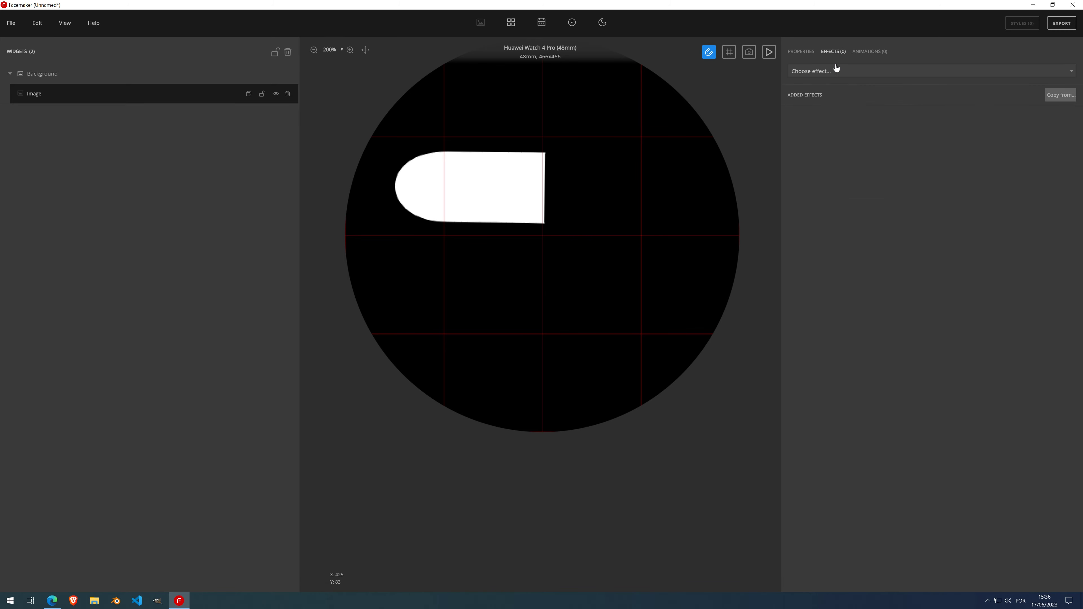
left_click(836, 69)
scroll(832, 179, "down", 5)
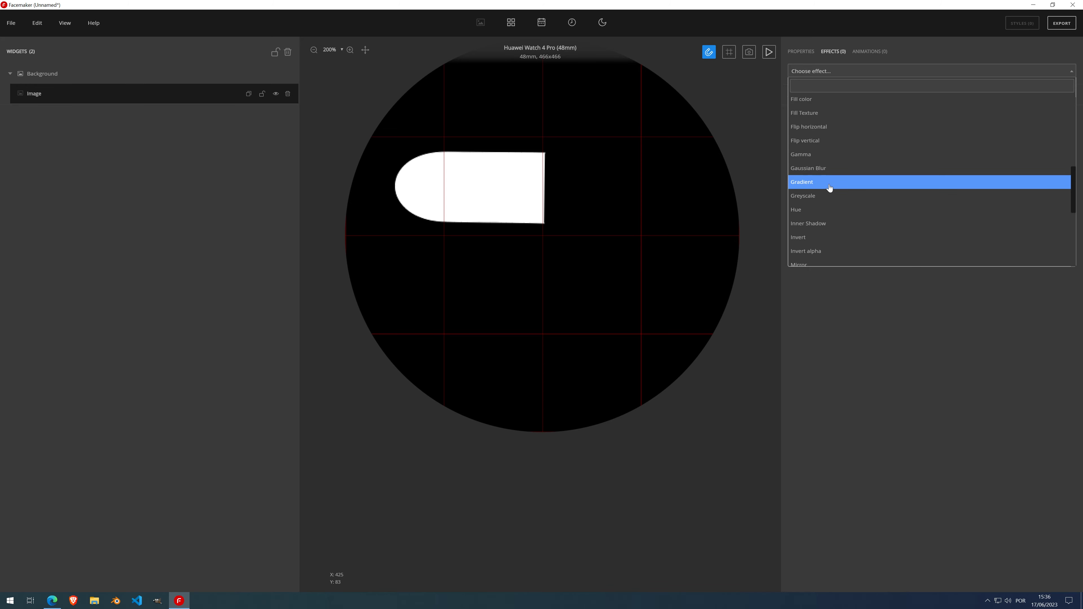
scroll(832, 196, "down", 3)
left_click(818, 142)
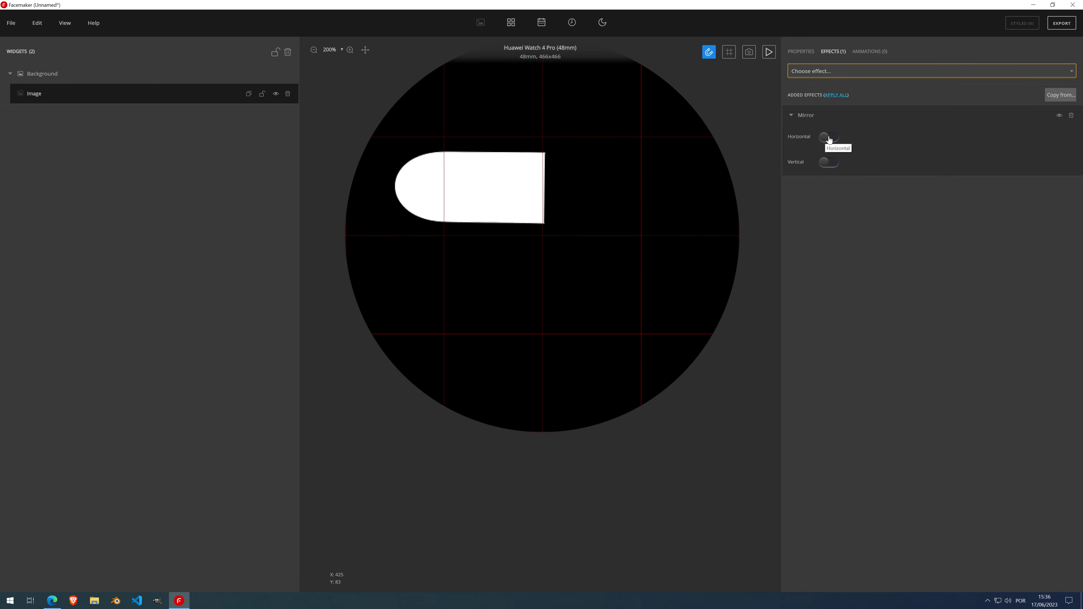
left_click(828, 137)
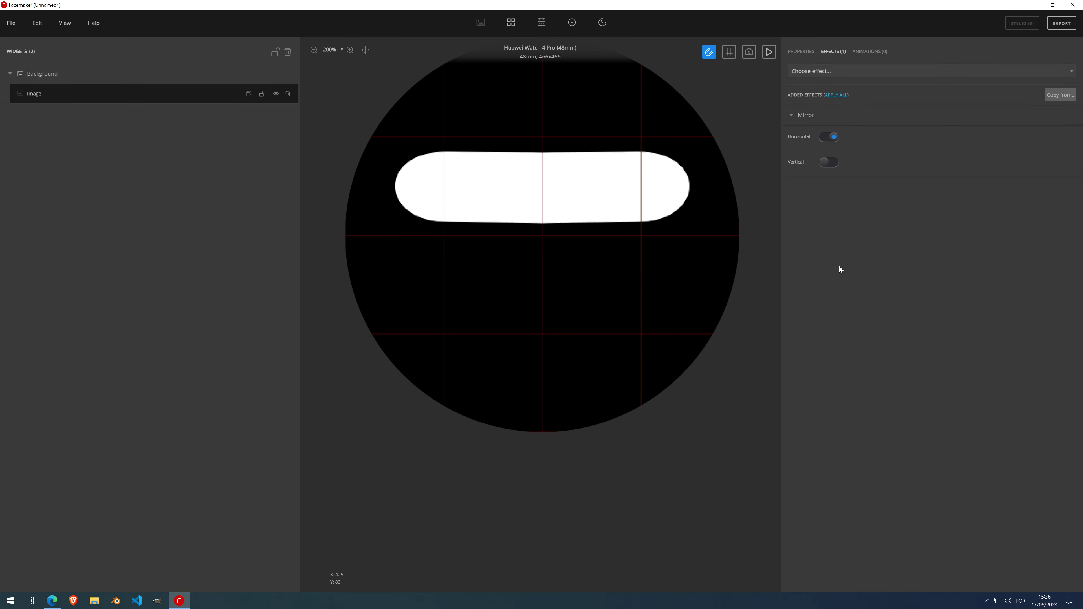
- Add a Gradient effect to the mirrored shape and apply the solid white preset
left_click(820, 71)
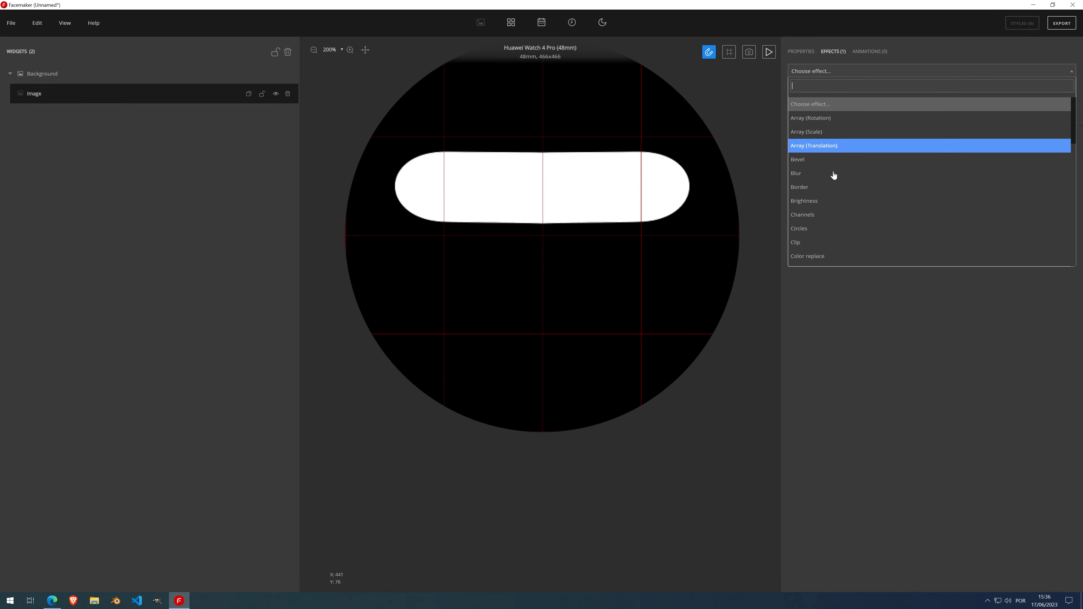
scroll(834, 175, "down", 4)
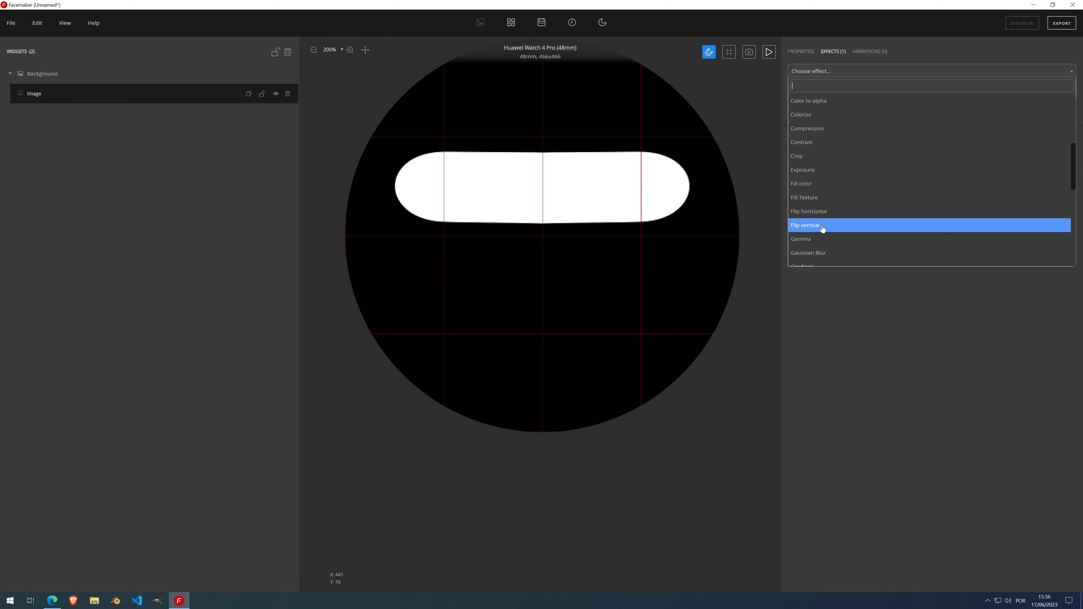
scroll(822, 229, "down", 3)
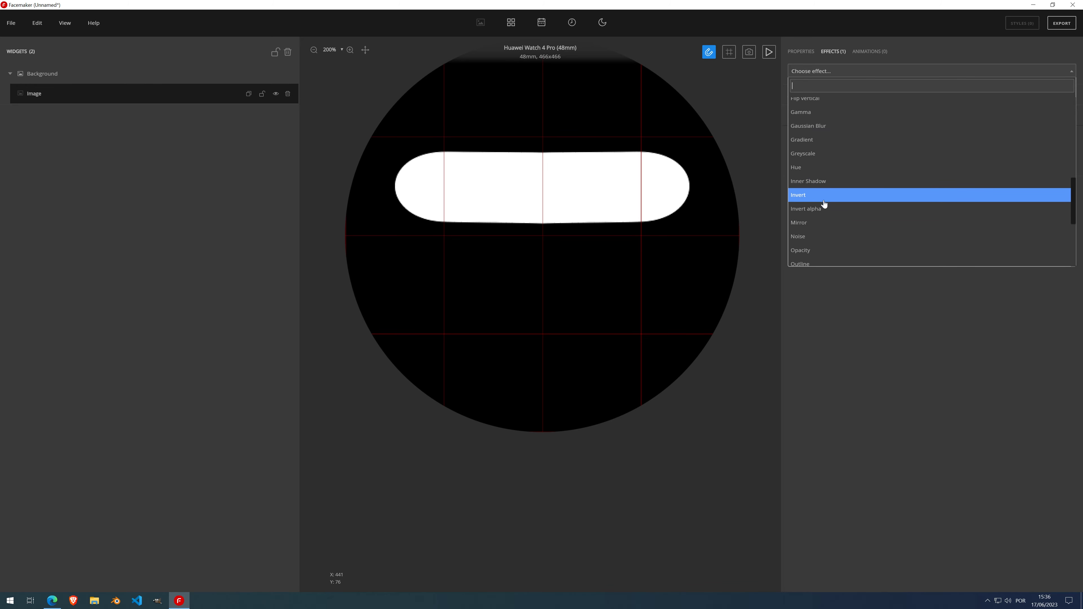
left_click(826, 143)
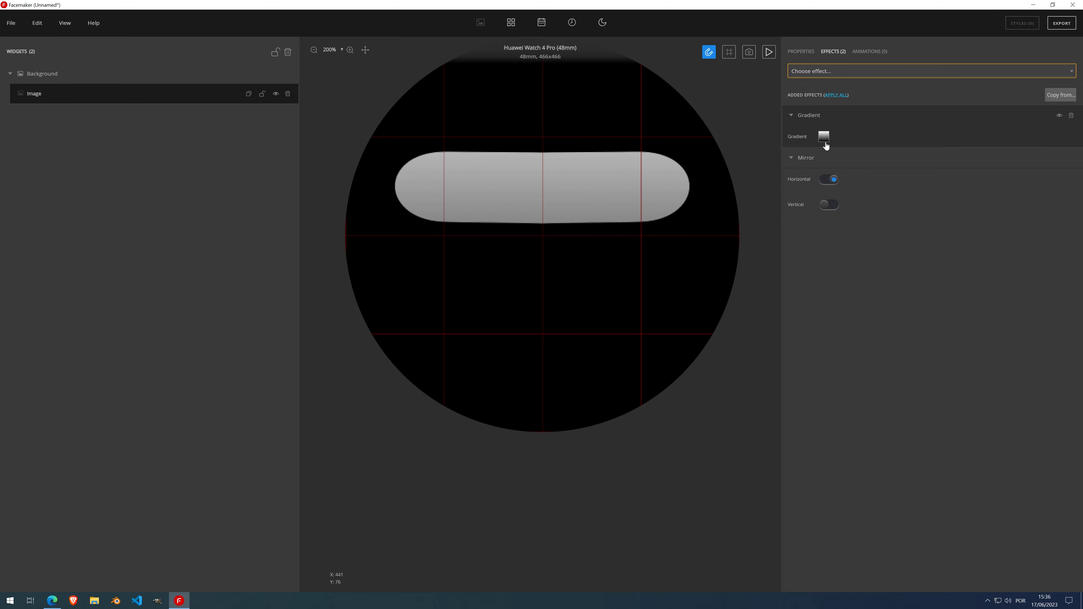
left_click(825, 143)
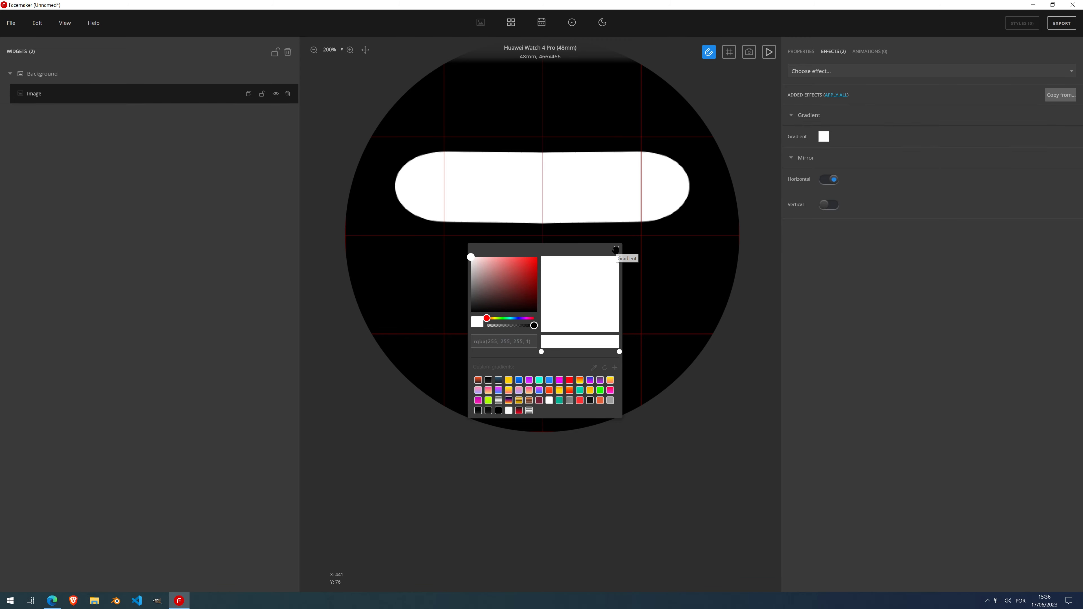
left_click(617, 248)
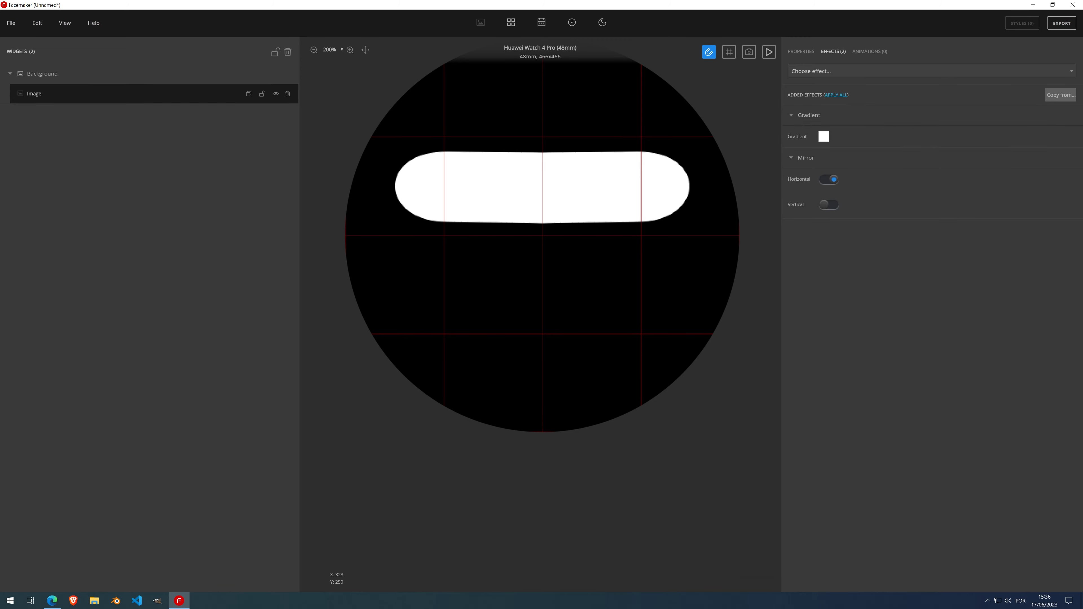
- Try Crop to content on the mirrored image, and restore its full size with Crop to canvas
left_click(797, 50)
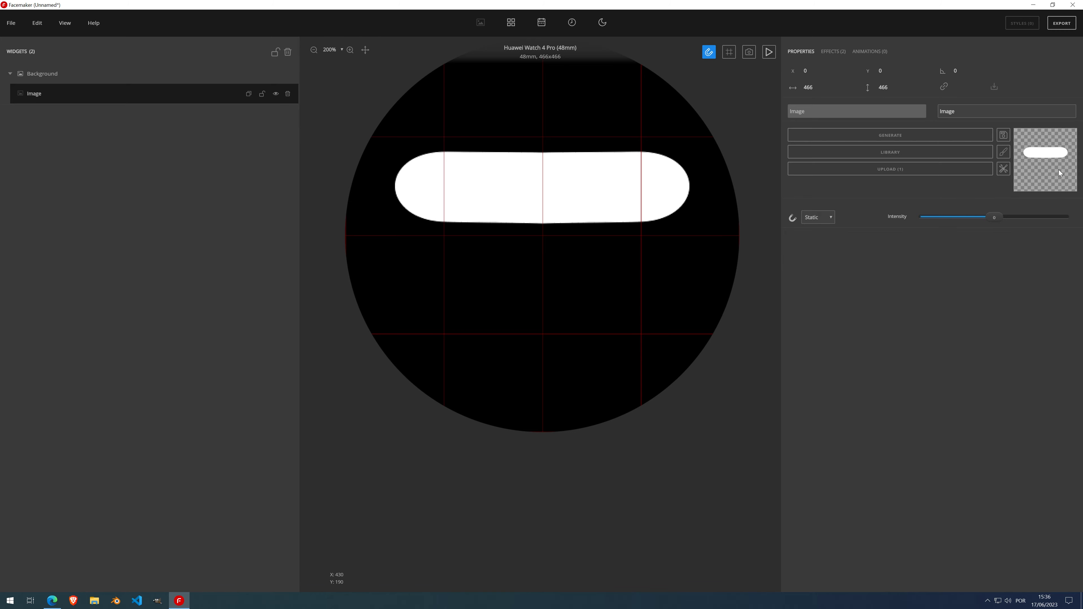
left_click(1002, 150)
left_click(1072, 154)
left_click(1004, 169)
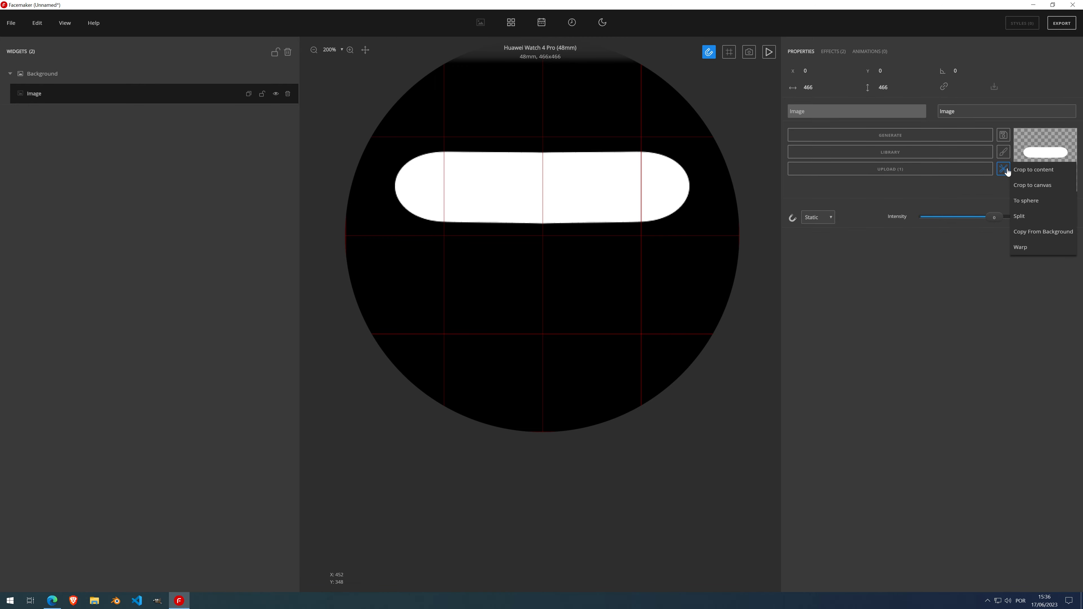
left_click(1026, 170)
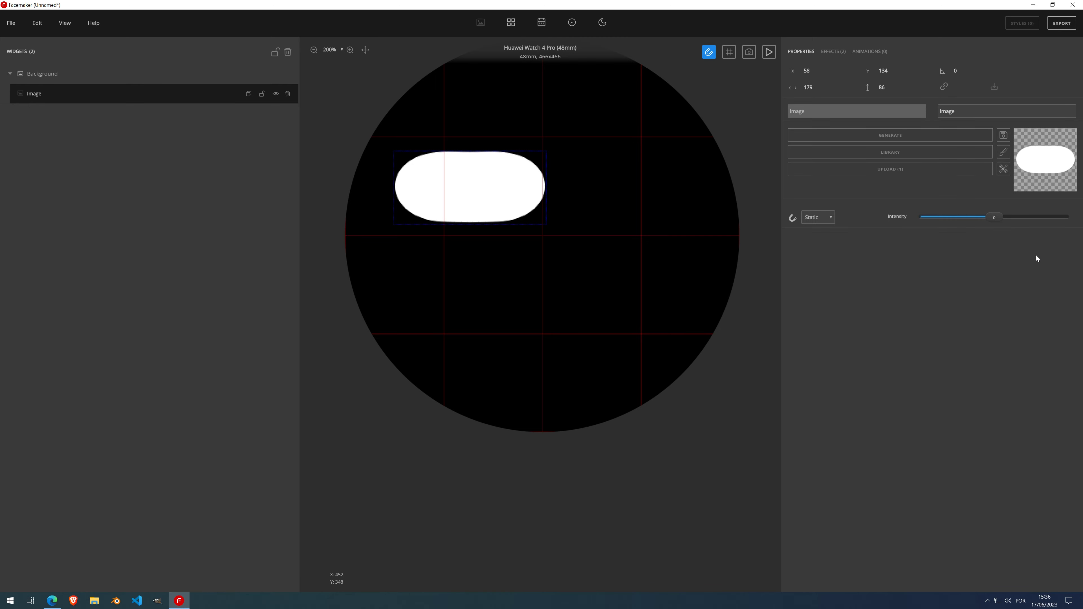
left_click(1003, 169)
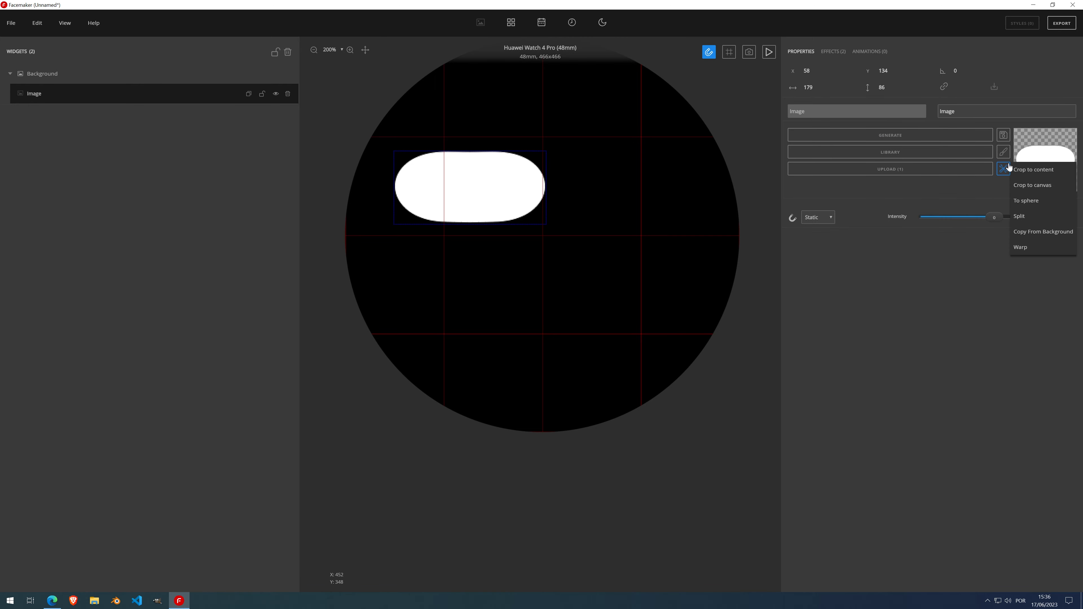
left_click(1066, 185)
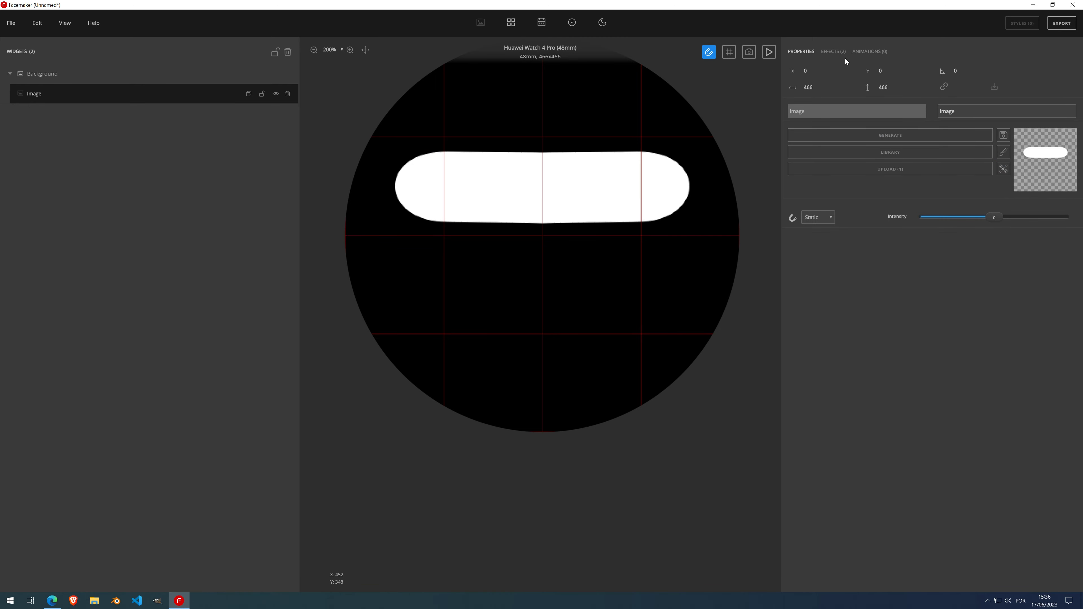
- Remove the Gradient and Mirror effects from the pill image and crop it to content
left_click(836, 52)
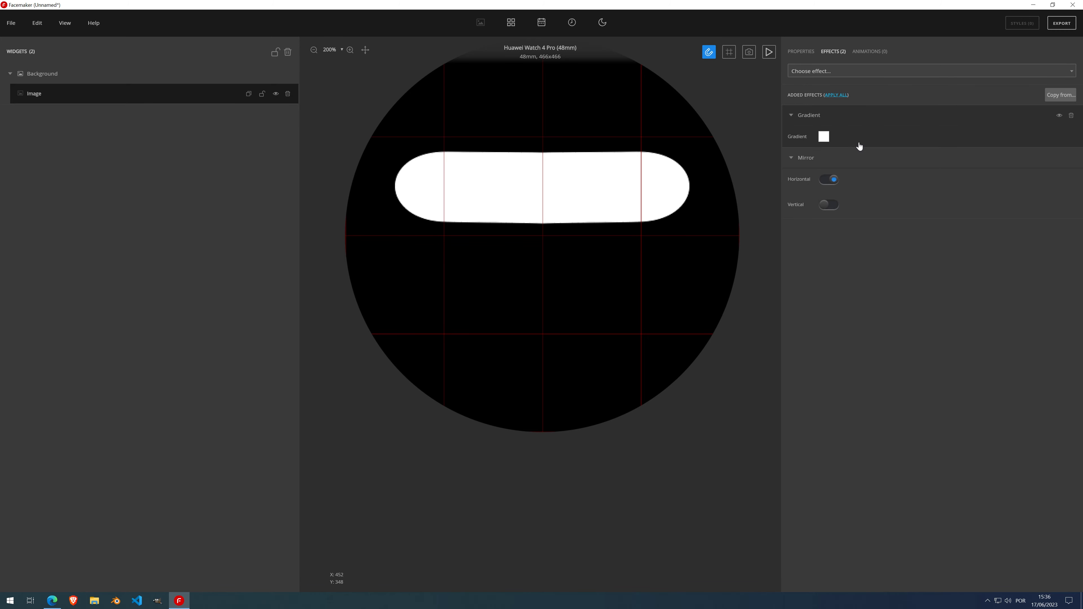
left_click(1072, 116)
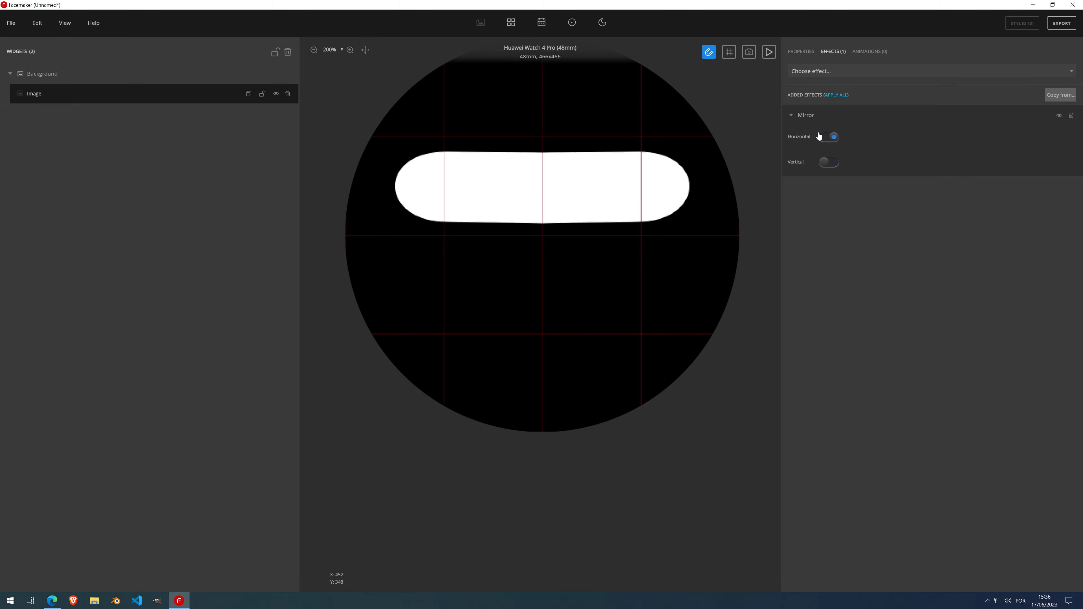
left_click(1072, 115)
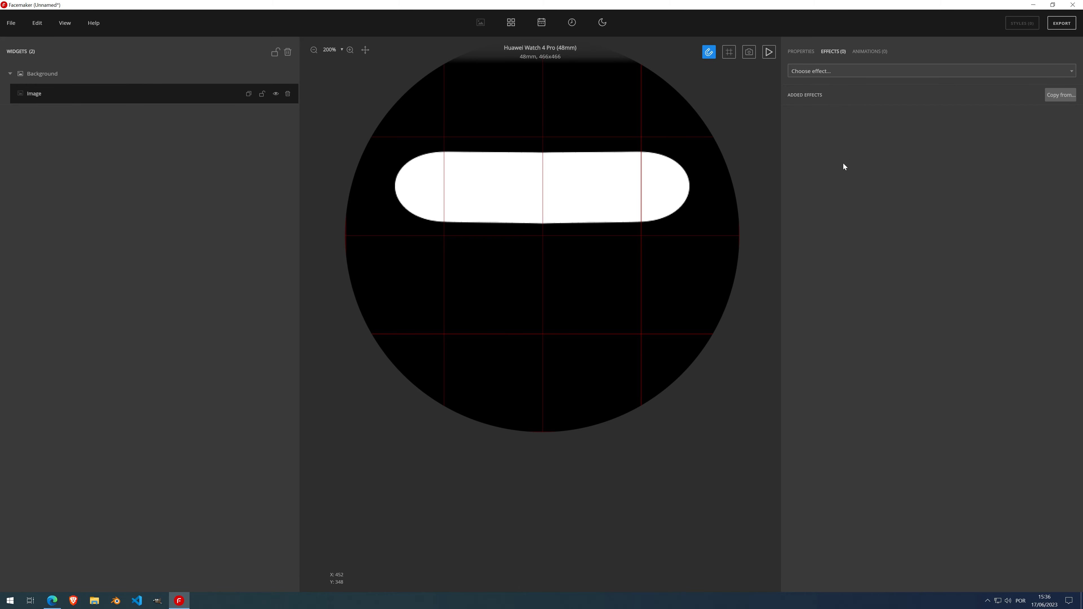
left_click(791, 51)
left_click(1004, 169)
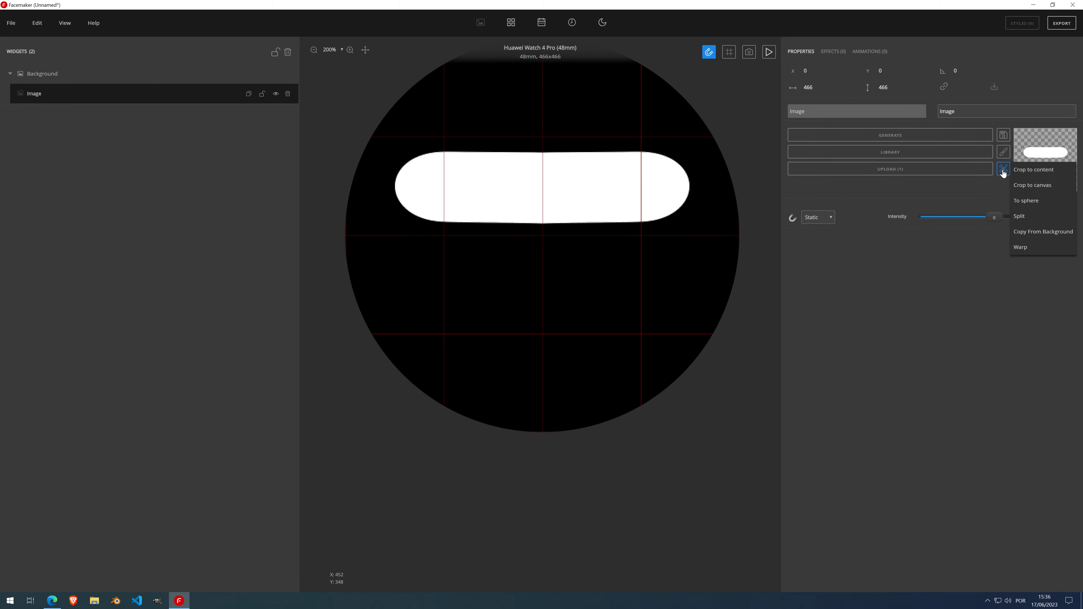
left_click(1047, 177)
- Add a Gradient effect to the cropped pill image
left_click(833, 51)
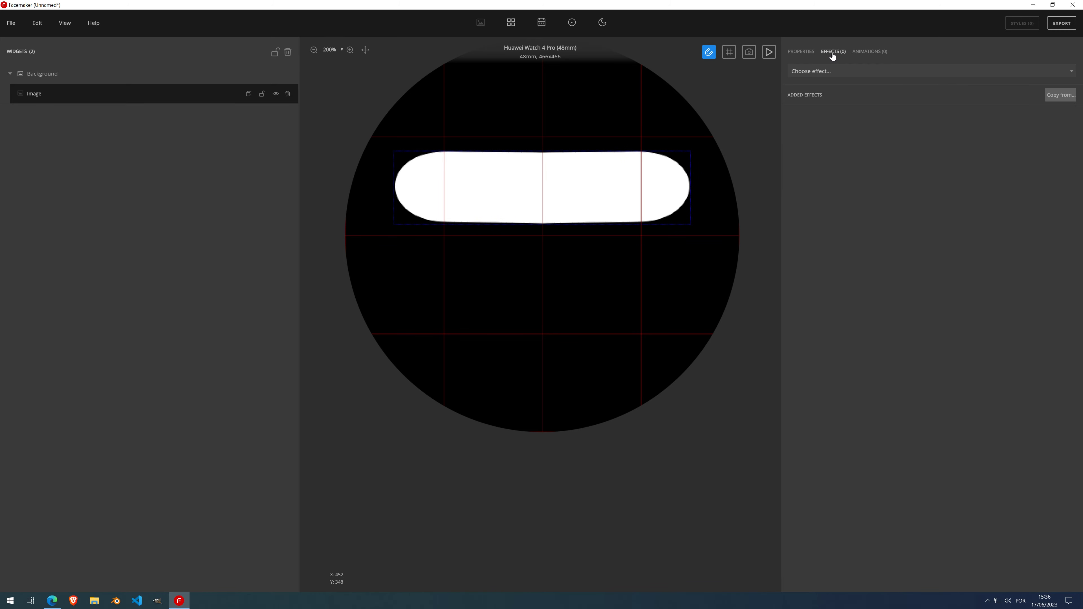
left_click(836, 71)
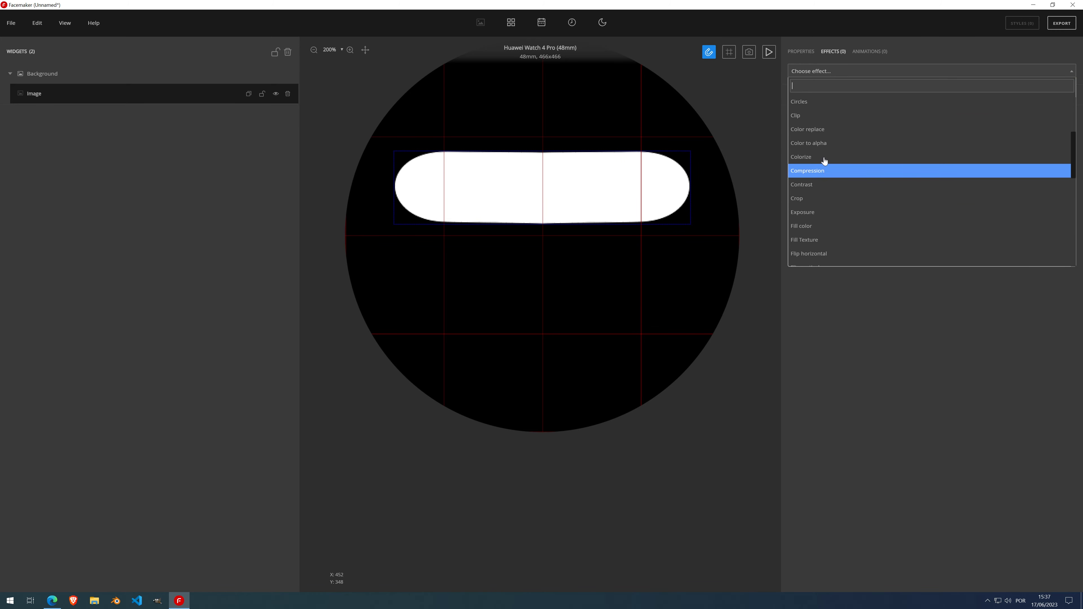
scroll(825, 209, "down", 4)
left_click(822, 181)
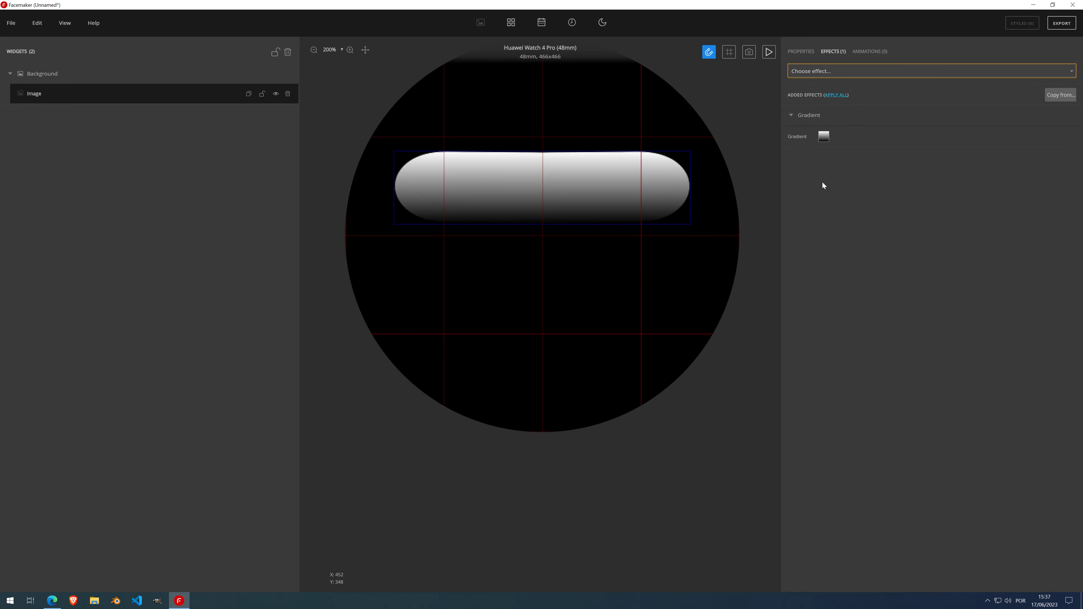
- Set the pill's gradient to fade from dark grey rgba(59, 59, 59, 1) to rgba(41, 41, 41, 1)
left_click(823, 137)
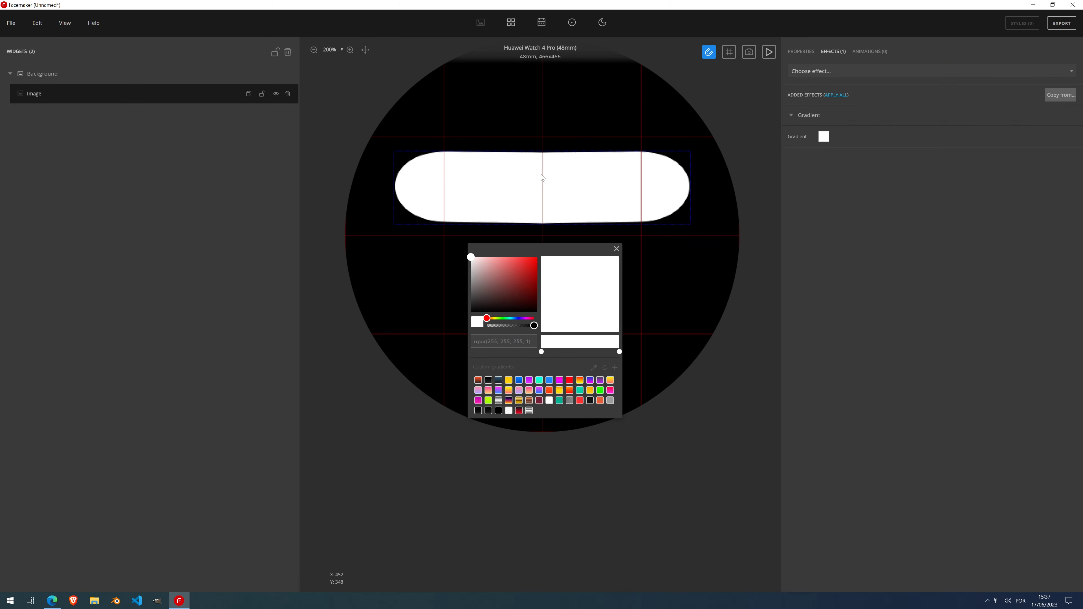
left_click_drag(506, 244, 137, 175)
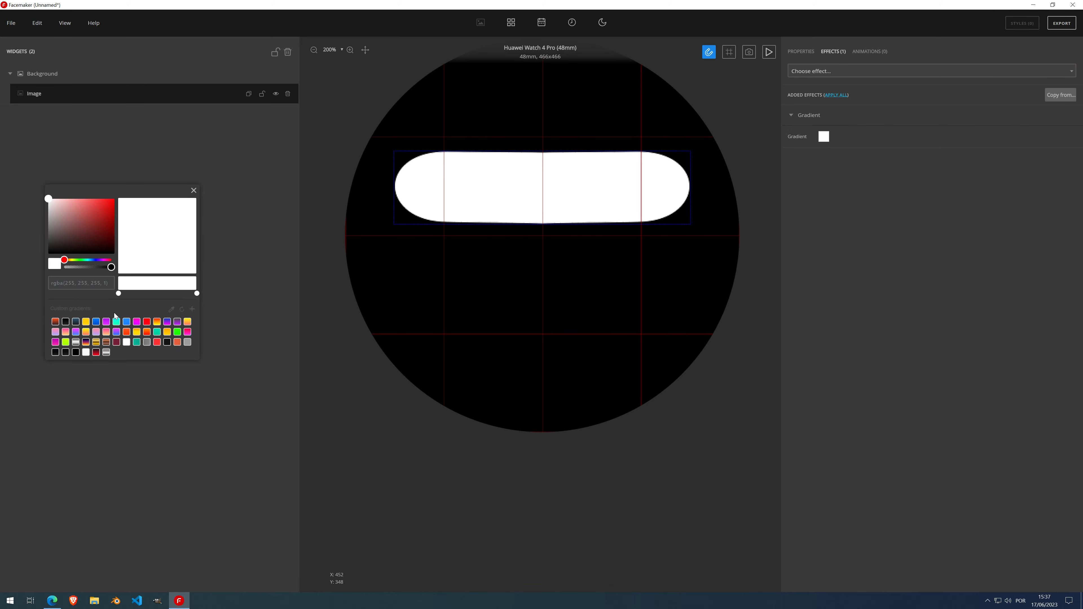
left_click(118, 294)
mouse_move(55, 227)
left_mouse_down()
mouse_move(24, 227)
mouse_move(27, 246)
mouse_move(45, 221)
mouse_move(41, 241)
left_mouse_up()
left_click(196, 293)
left_click(119, 293)
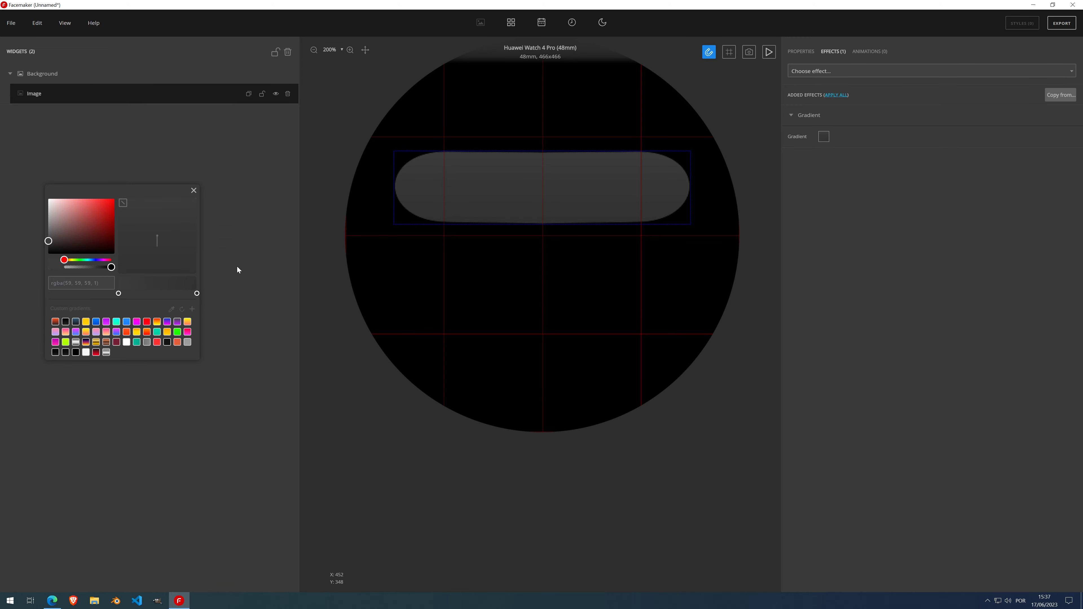
left_click(196, 292)
left_click_drag(48, 242, 48, 247)
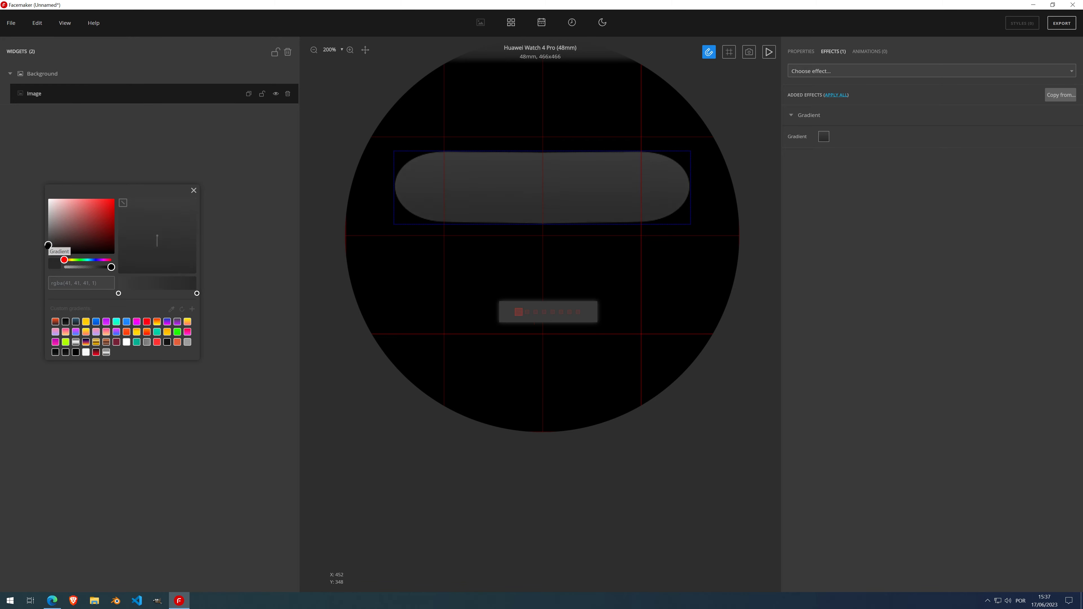
left_click(194, 191)
- Add a Bevel effect with the Multiply offset at X 0, Y 2 and the Lighter offset at X 0, Y -2
left_click(815, 78)
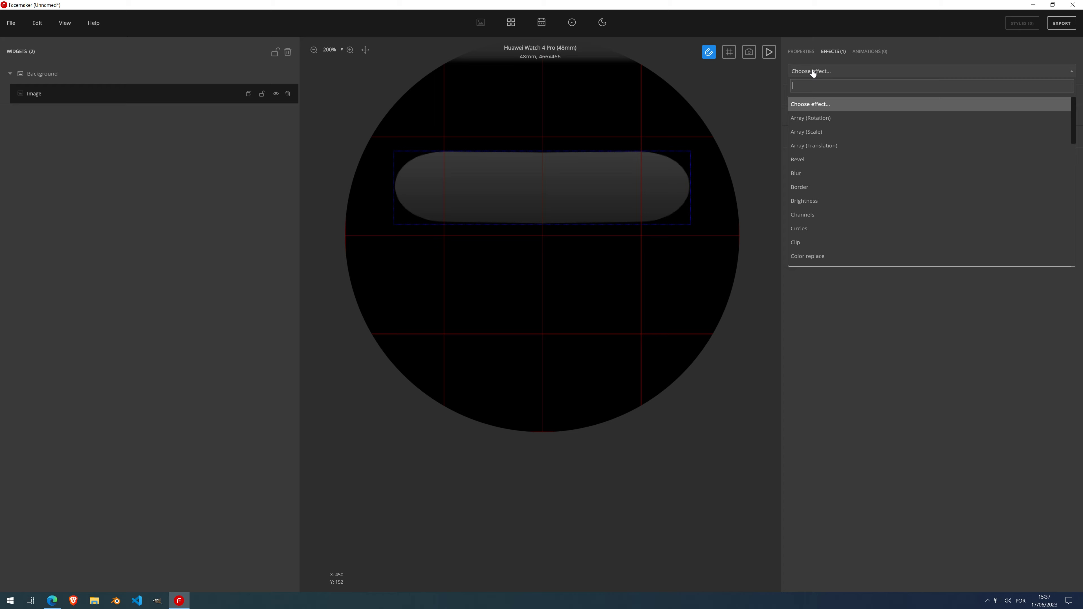
left_click(828, 162)
left_click_drag(947, 315, 930, 315)
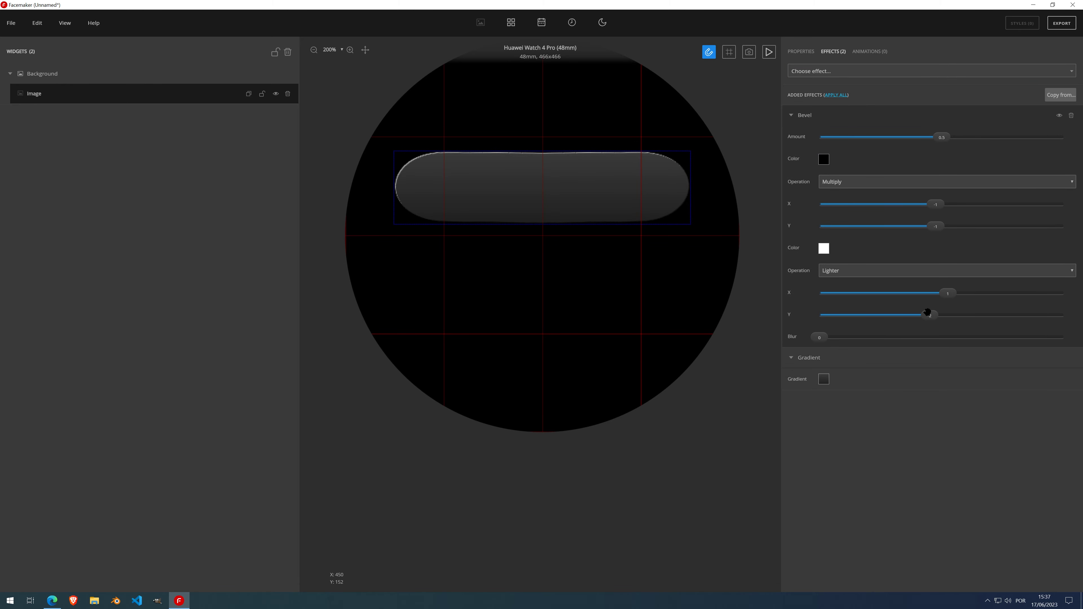
left_click_drag(936, 226, 960, 229)
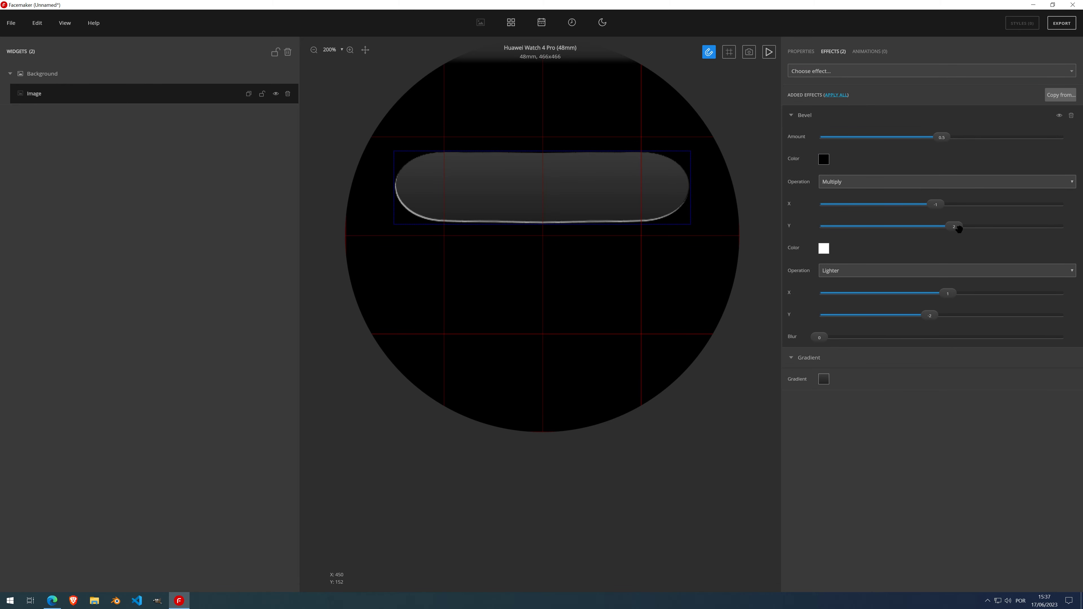
left_click_drag(948, 293, 942, 293)
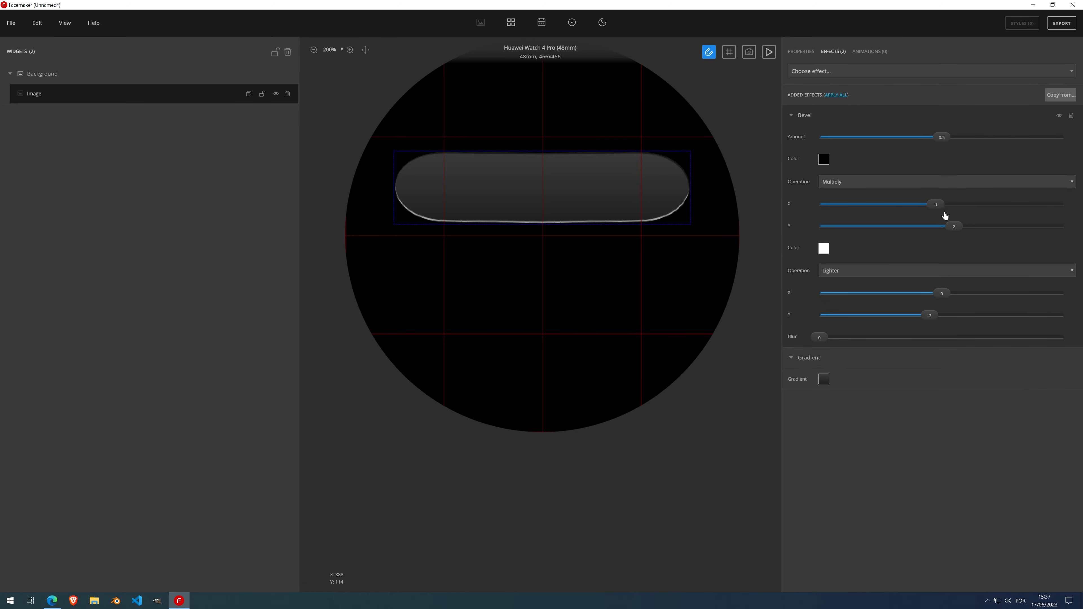
left_click_drag(941, 204, 943, 204)
- Set the bevel's highlight colour to grey #7d7d7d and its blur to 2
left_click(824, 249)
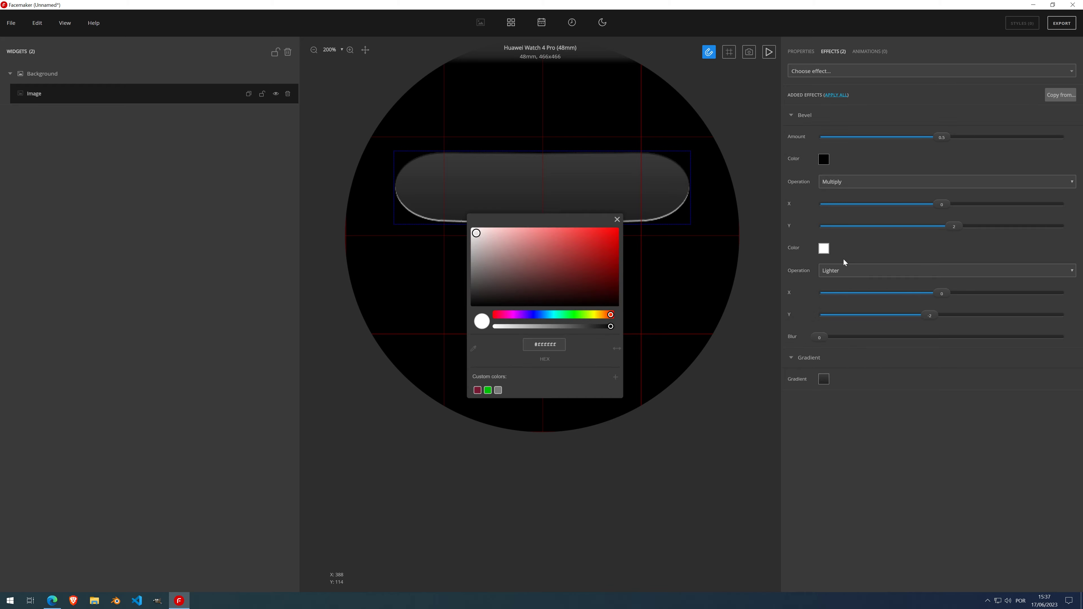
left_click_drag(534, 241, 182, 256)
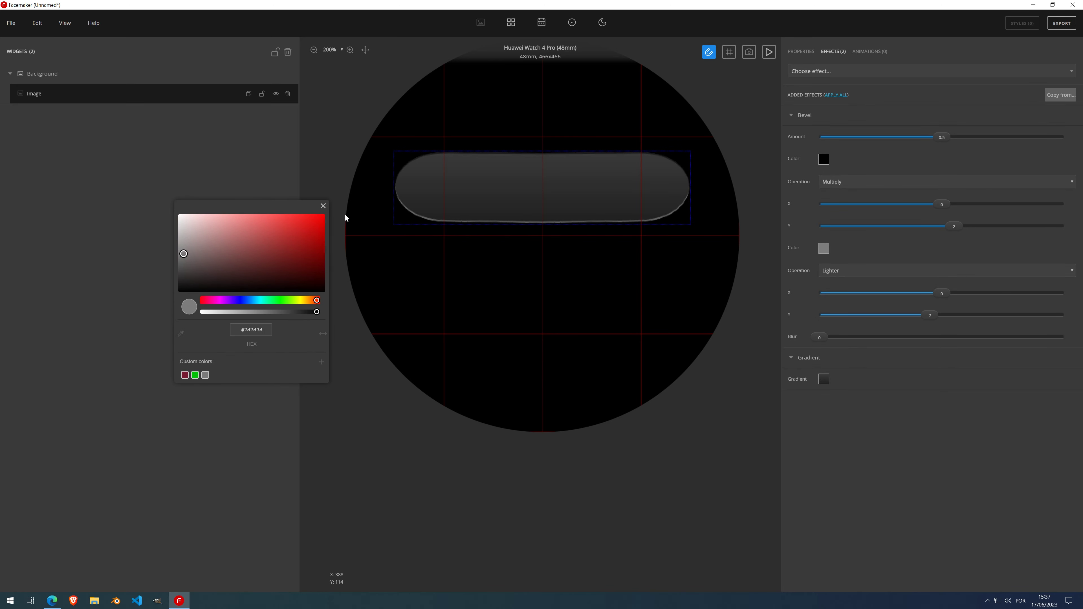
left_click(322, 205)
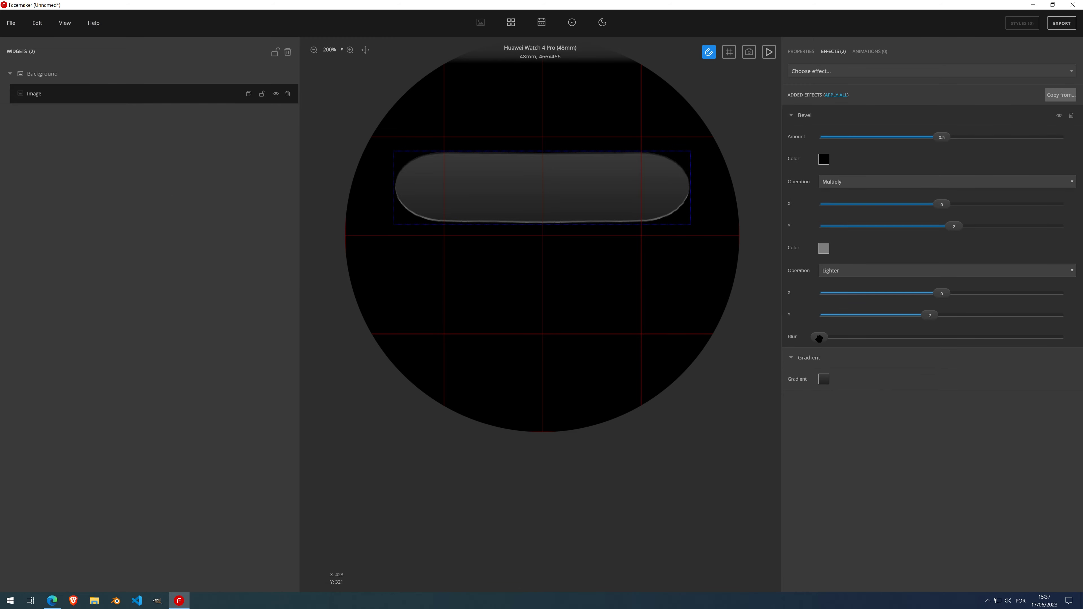
left_click_drag(819, 337, 870, 337)
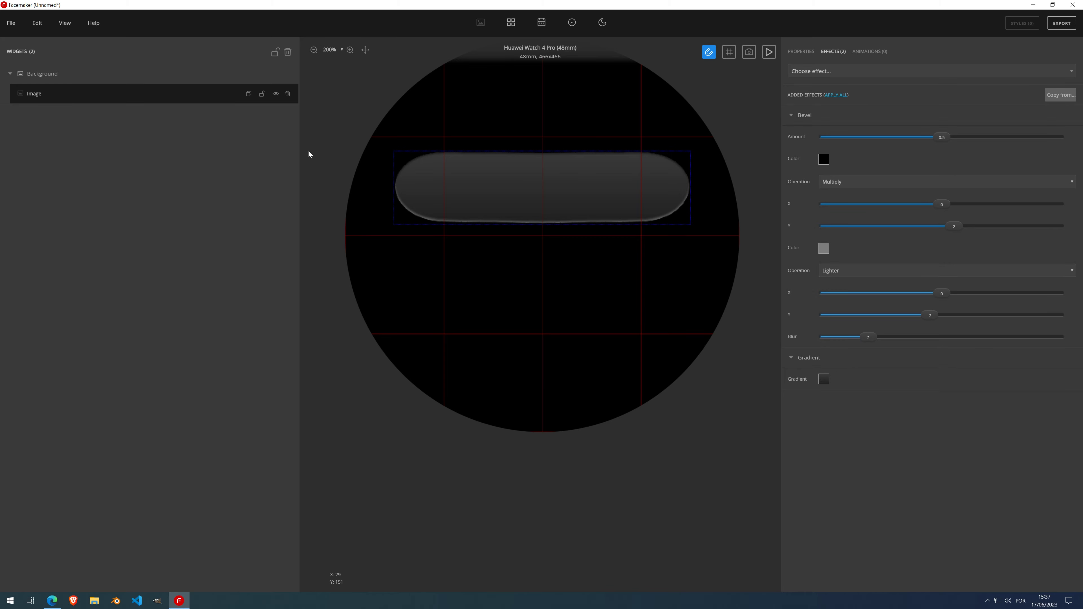
- Hide the grid and lock the pill image to view it on the full watch
left_click(65, 22)
left_click(80, 88)
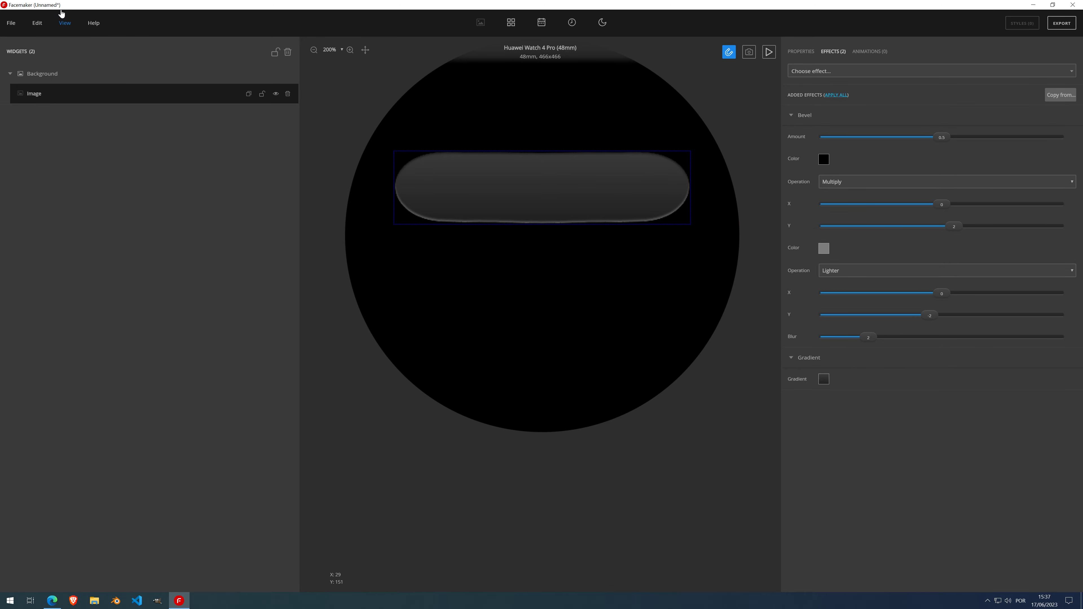
left_click(263, 93)
scroll(563, 267, "down", 4)
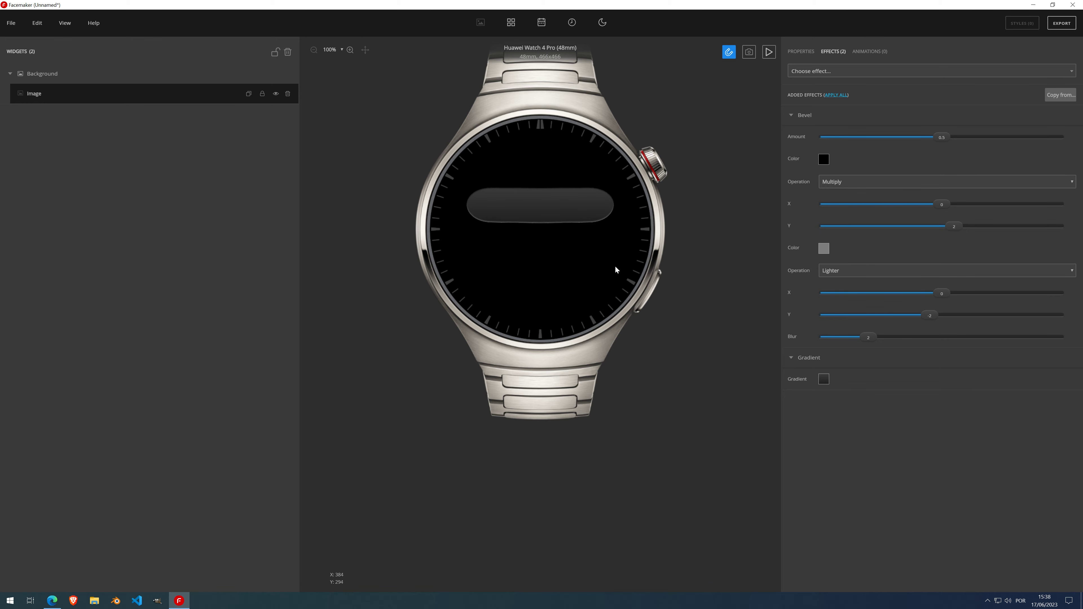
- Delete the pill image, add a new Image widget to Background and start a vector drawing in it
left_click(287, 94)
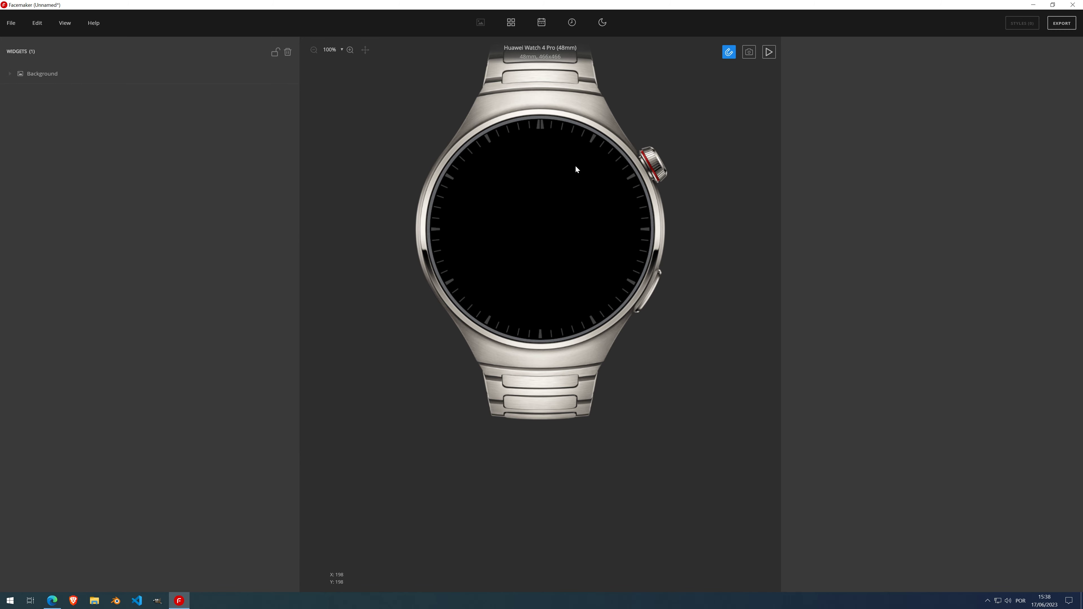
left_click(249, 74)
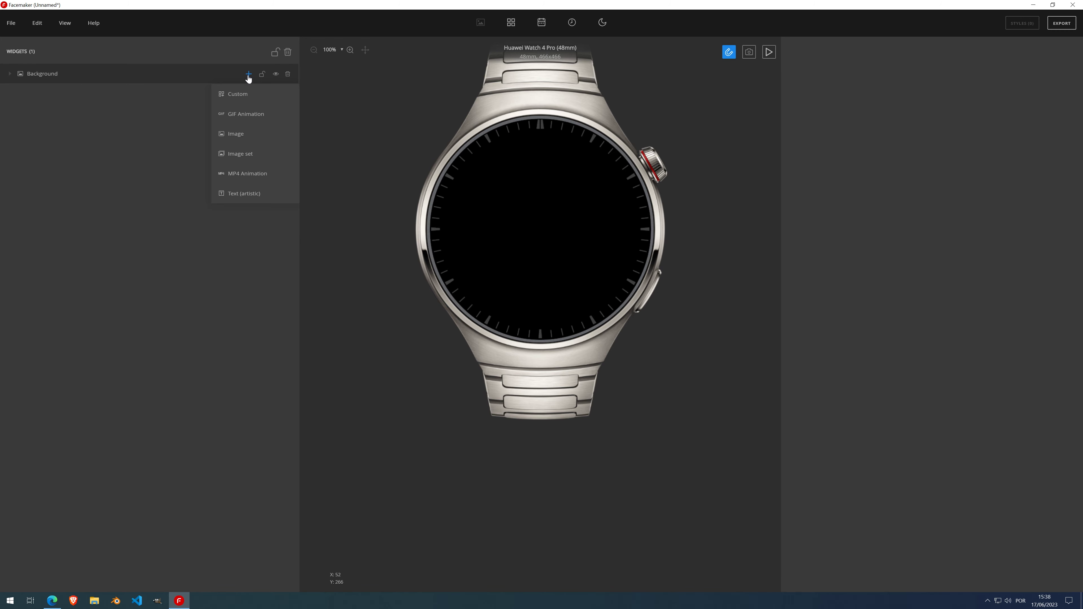
left_click(236, 134)
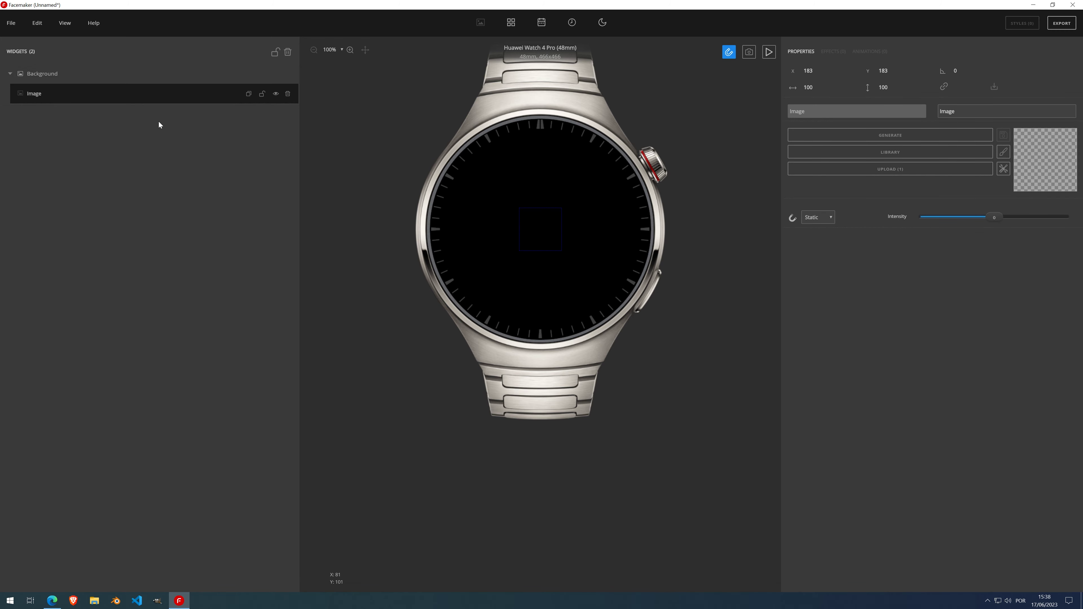
left_click(1004, 171)
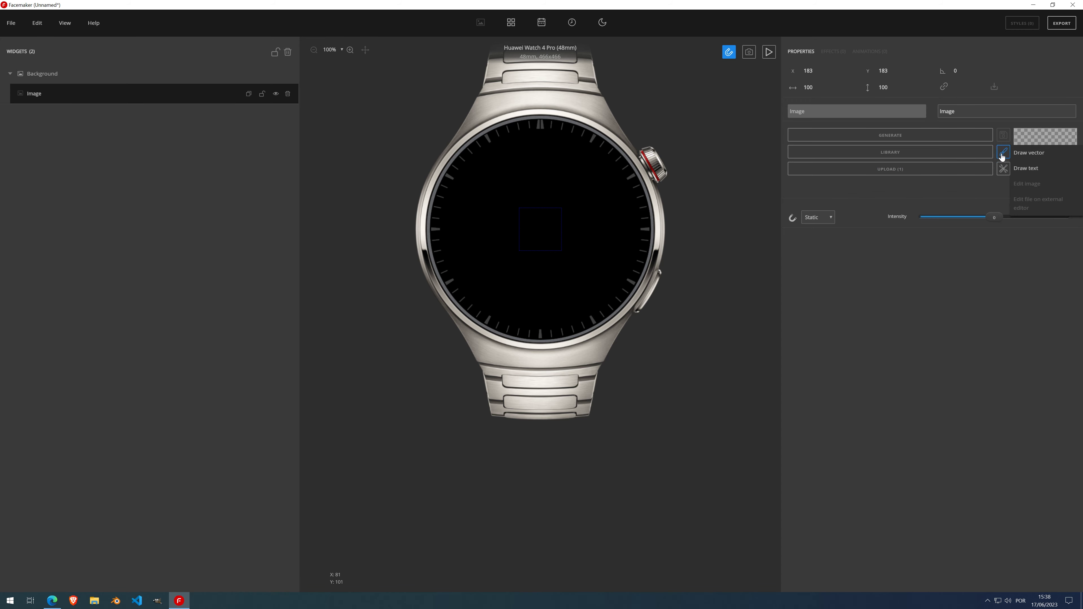
left_click(1026, 157)
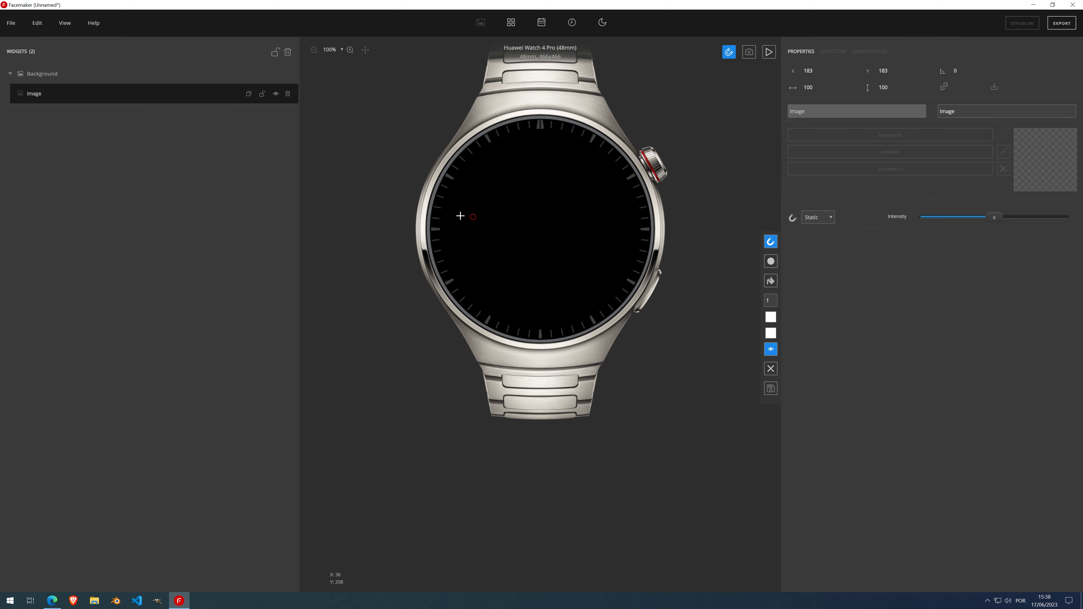
- Draw four parallel diagonal lines across the upper half of the watch face
left_click(559, 160)
left_click(568, 175)
left_click(582, 194)
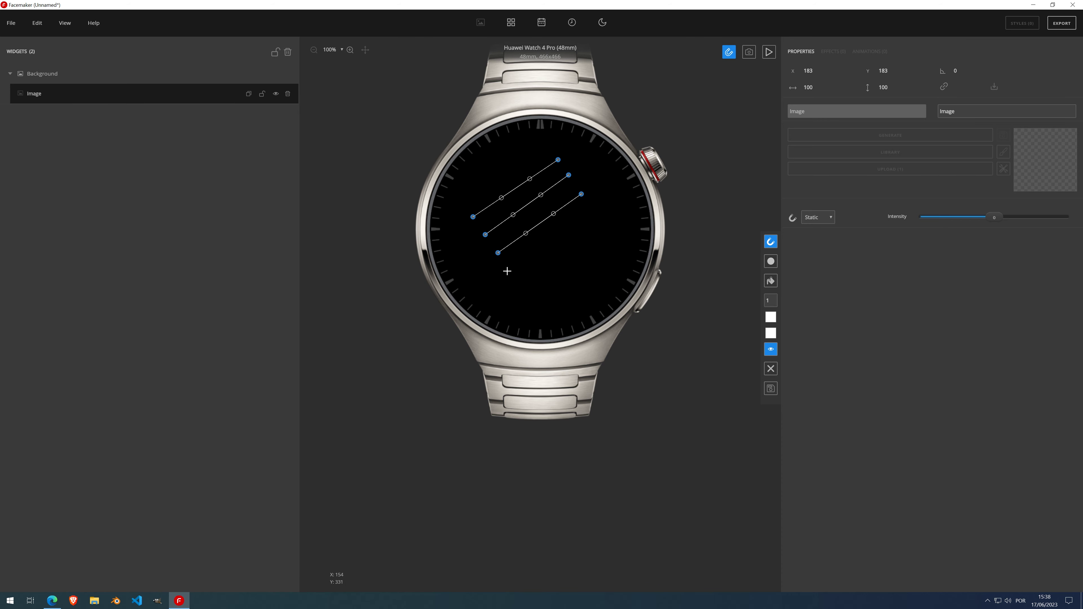
left_click(592, 212)
- Try filling the four separate lines, and turn the fill back off
left_click(770, 282)
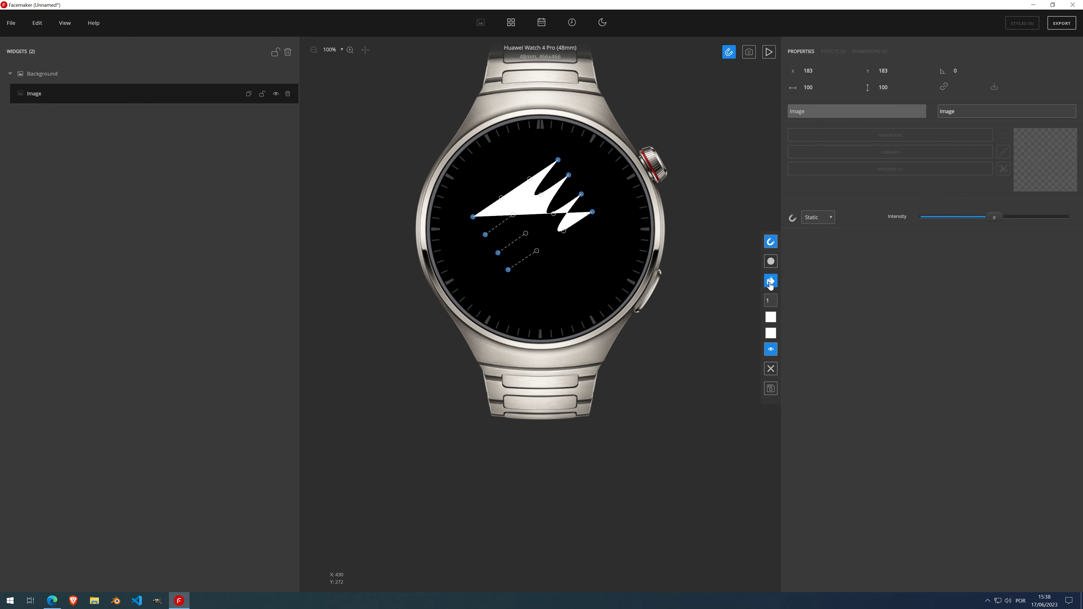
left_click(770, 284)
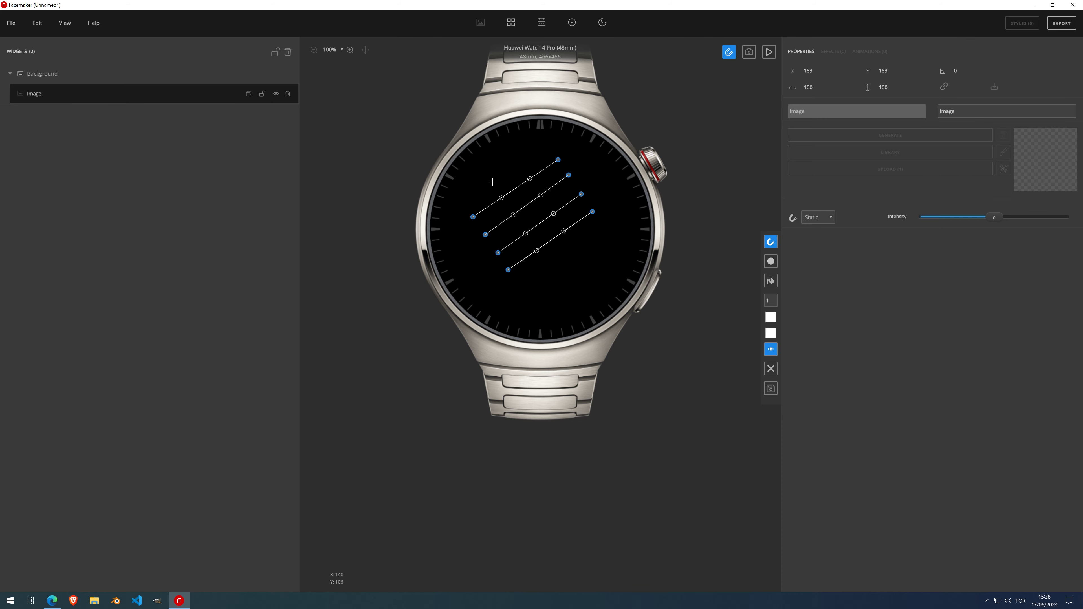
left_click(771, 283)
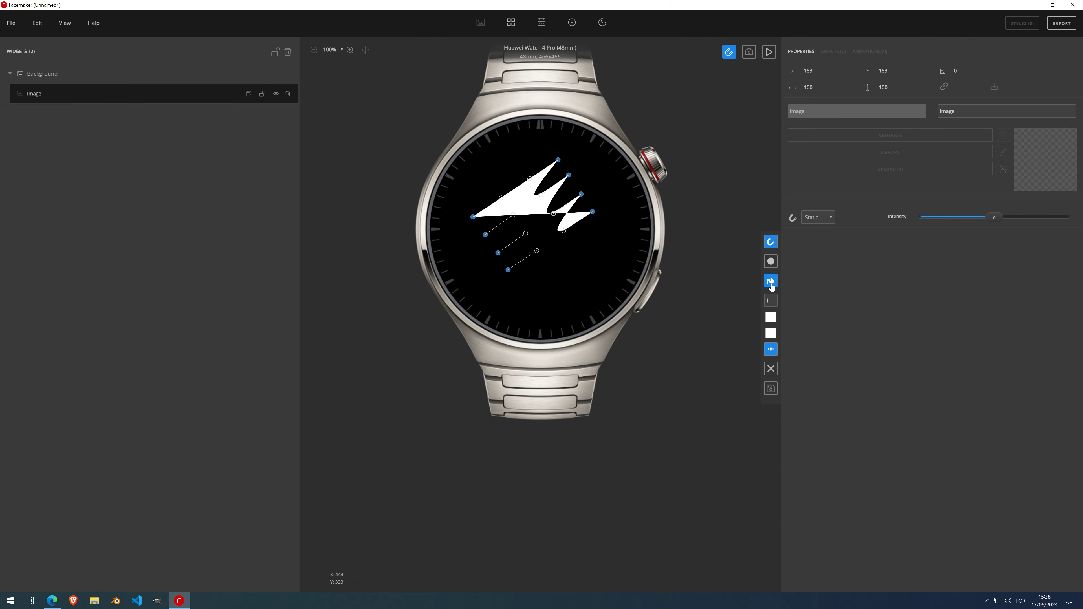
left_click(771, 284)
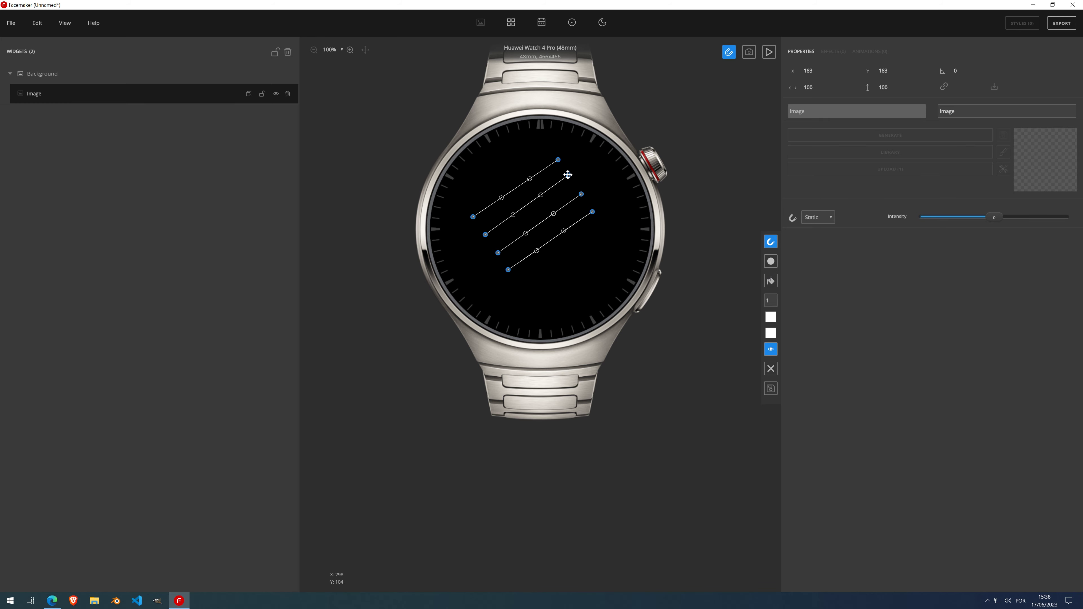
- Adjust the second line's upper endpoint and draw two more parallel diagonal lines below the existing four
left_click_drag(570, 174, 569, 177)
left_click(520, 288)
key("Escape")
left_click(519, 287)
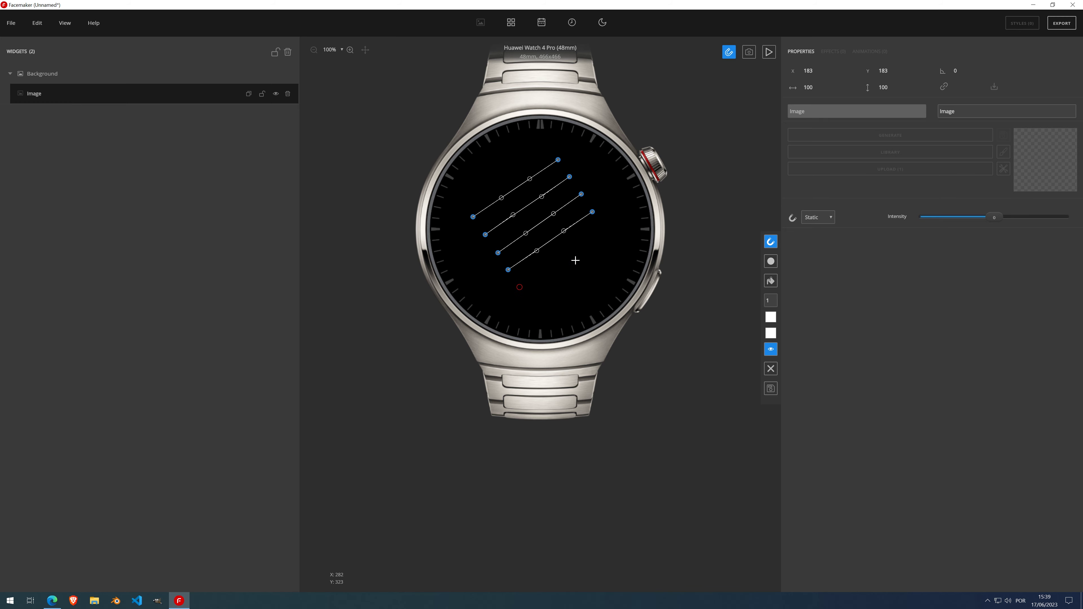
left_click(603, 229)
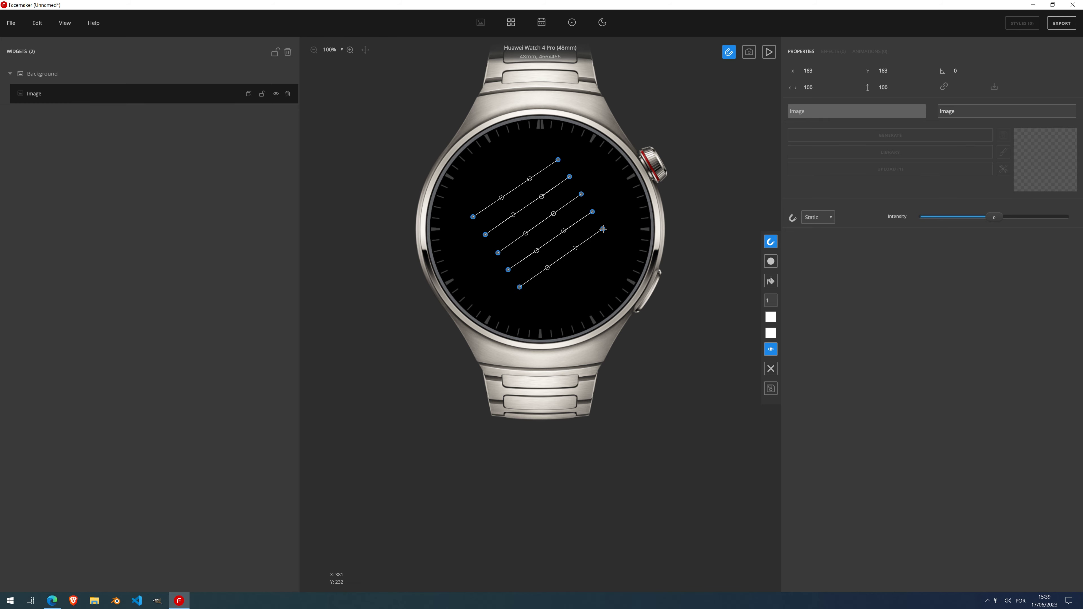
left_click(531, 304)
left_click(614, 246)
- Set the line width of the six diagonal lines to 7 and save the vector drawing
left_click(774, 298)
scroll(774, 299, "up", 5)
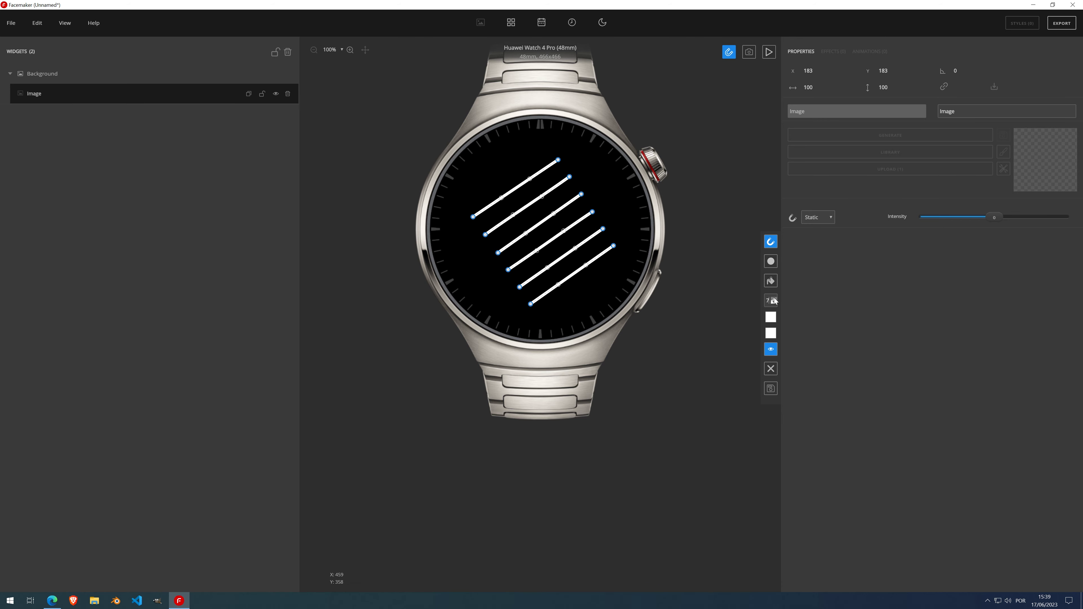
left_click(772, 388)
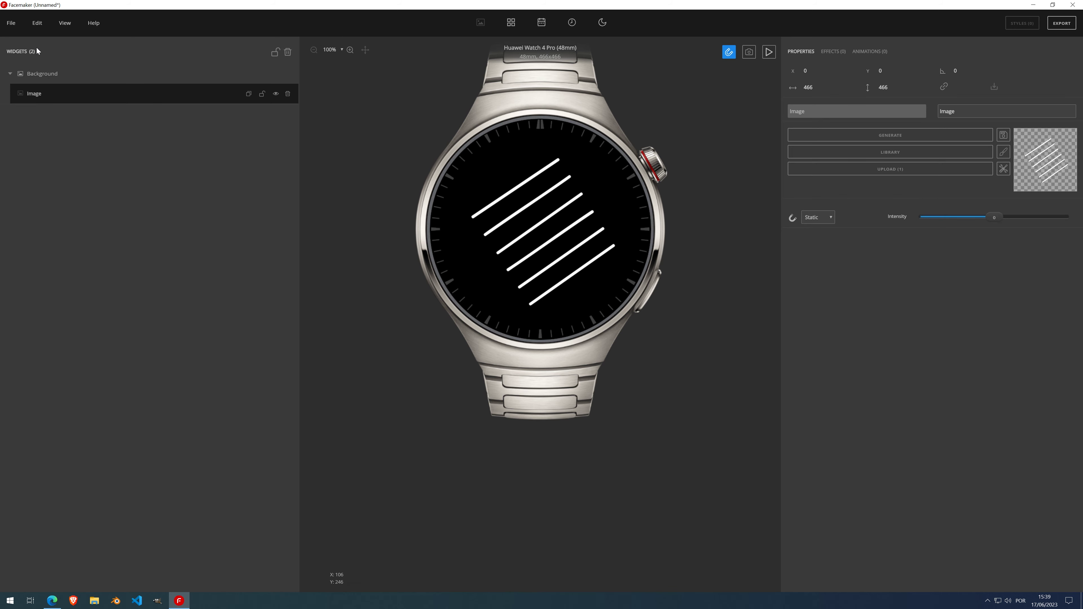
- Open the recent project RedMenaceWip.hfm without saving the changes to the current watch face
left_click(11, 23)
mouse_move(48, 93)
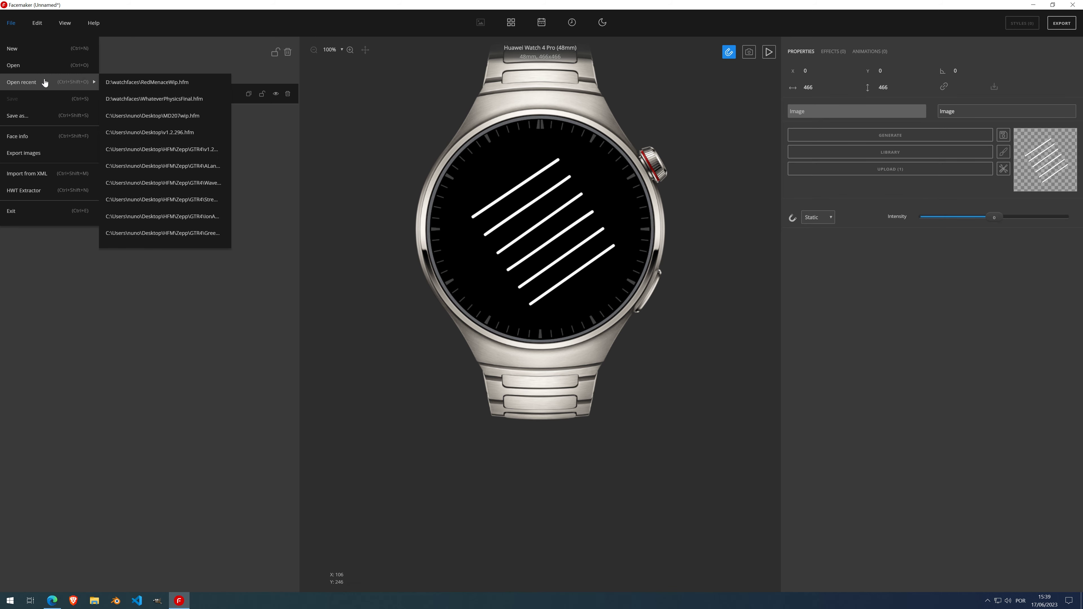
left_click(147, 83)
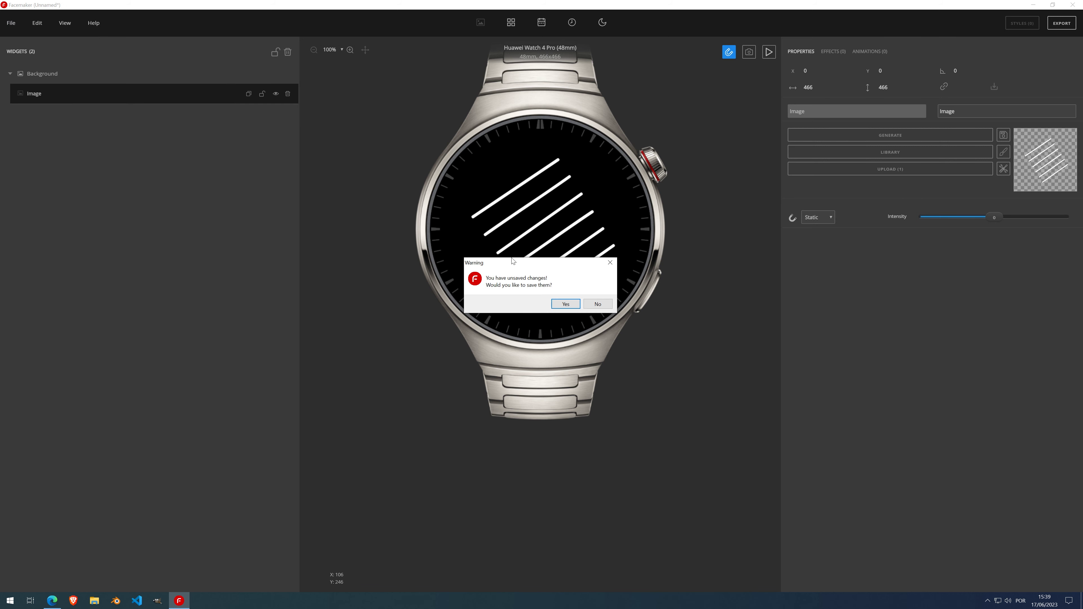
left_click(597, 303)
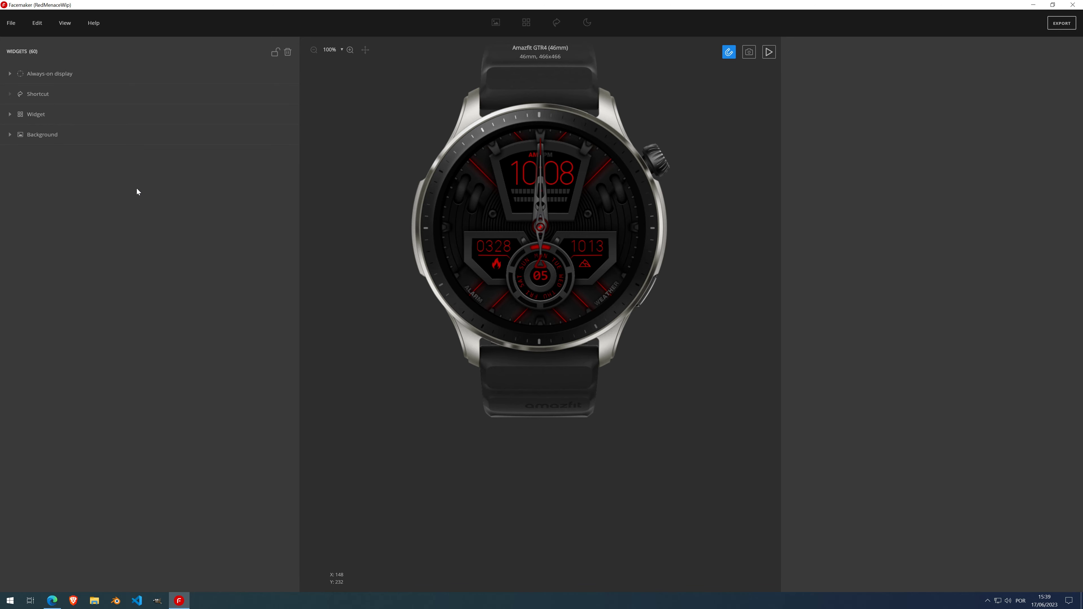
- Start a new Huawei Watch 4 Pro watch face and add a background with an image widget inside it
left_click(10, 23)
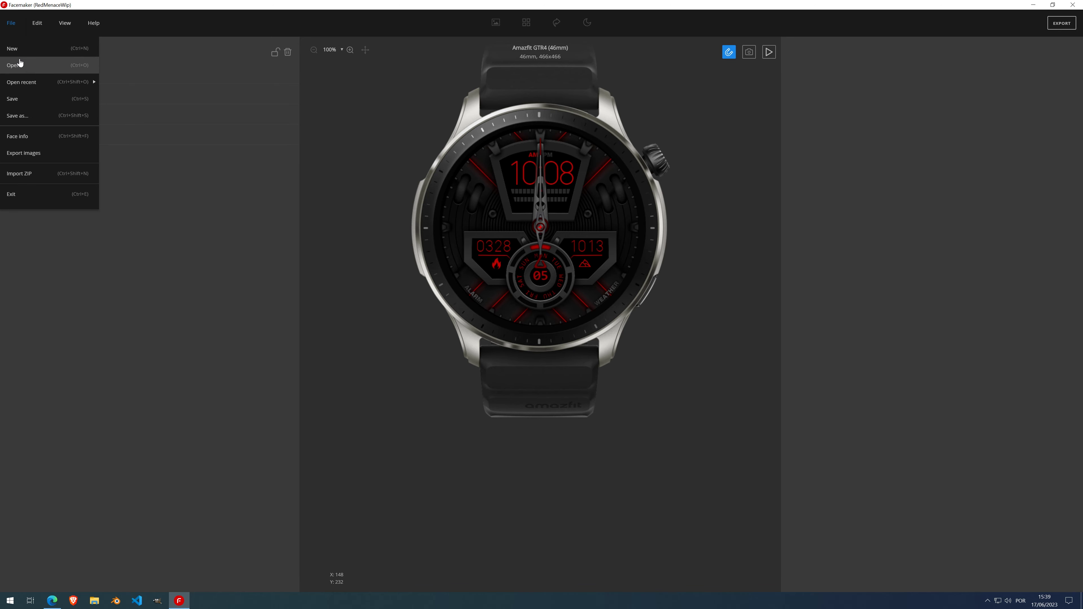
left_click(18, 51)
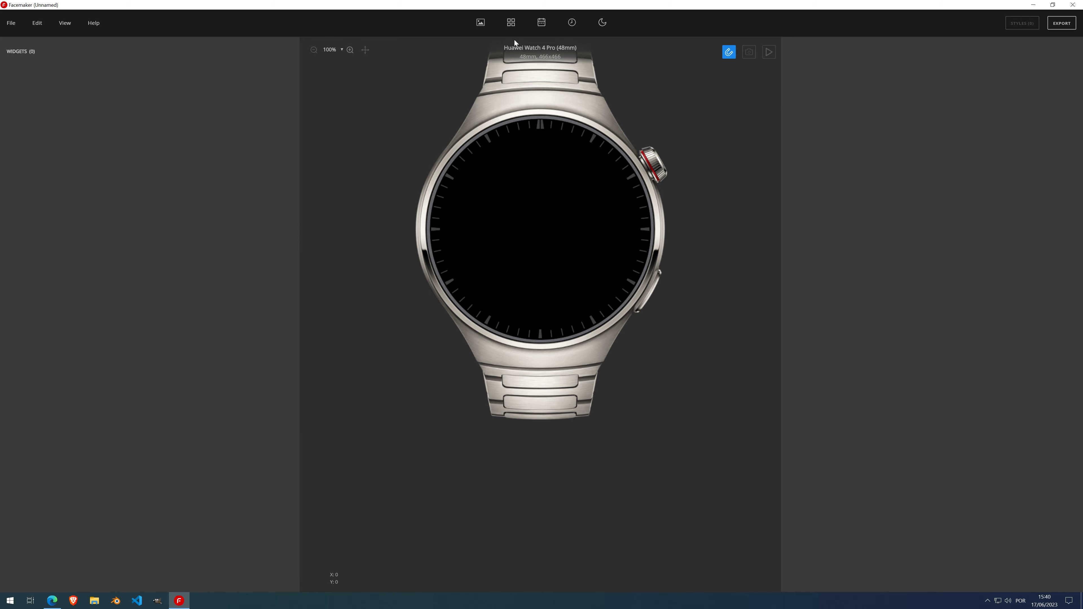
left_click(481, 22)
left_click(248, 74)
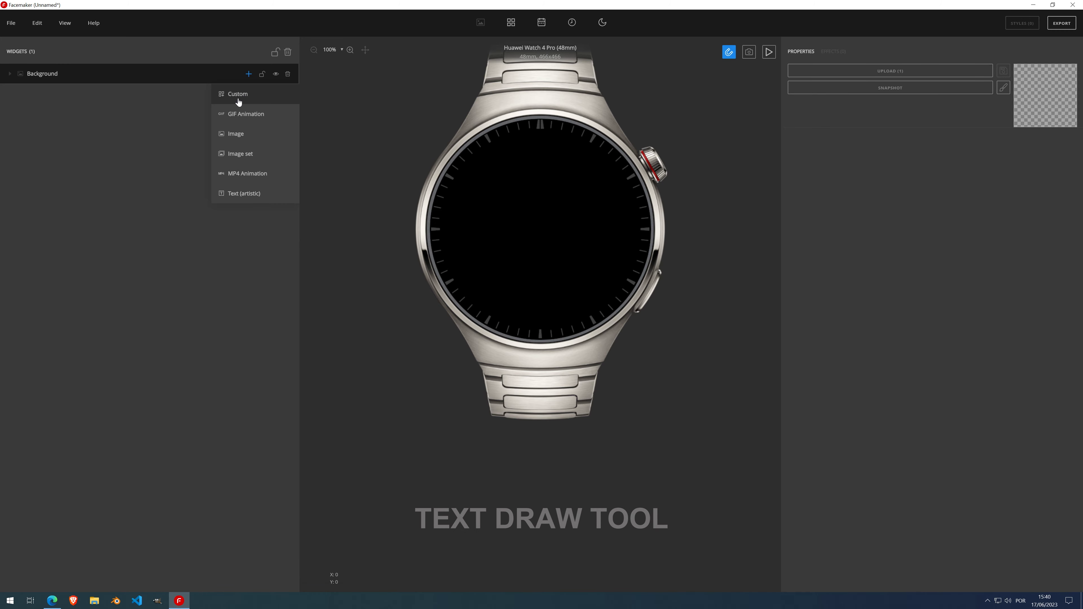
left_click(237, 135)
- Open the Draw text tool for the image and replace the sample sentence with "Facemaker rules"
left_click(1004, 170)
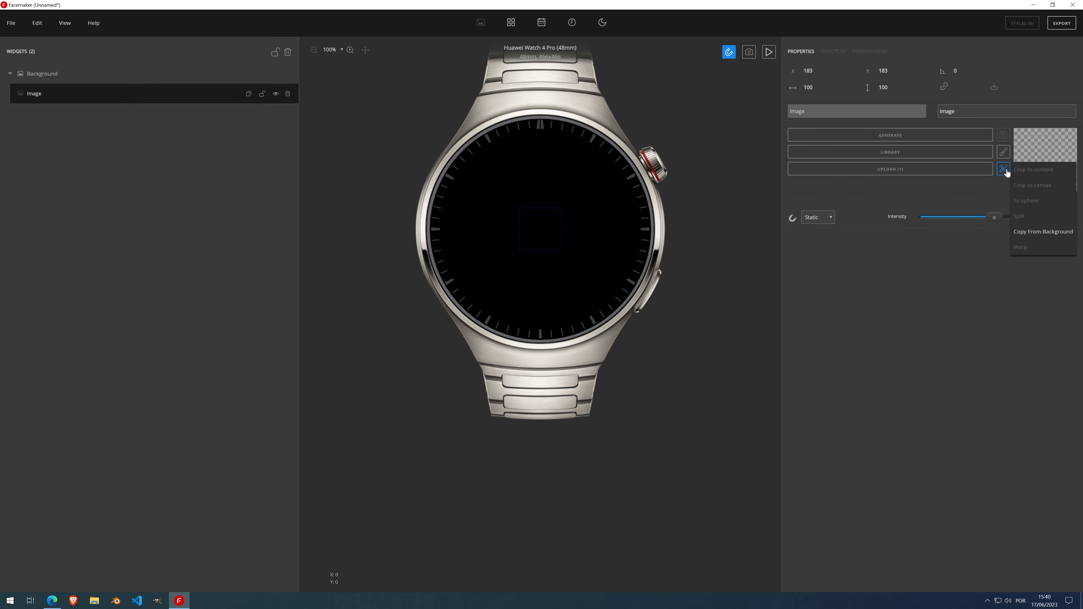
left_click(1004, 153)
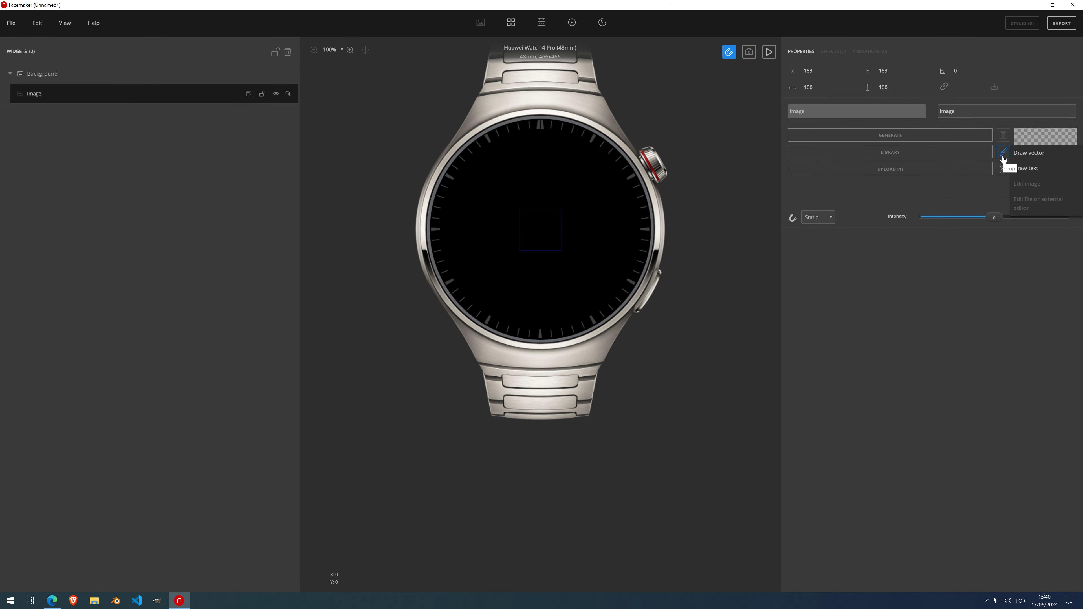
left_click(1041, 176)
mouse_move(579, 254)
left_mouse_down()
mouse_move(358, 271)
mouse_move(242, 214)
mouse_move(254, 175)
left_mouse_up()
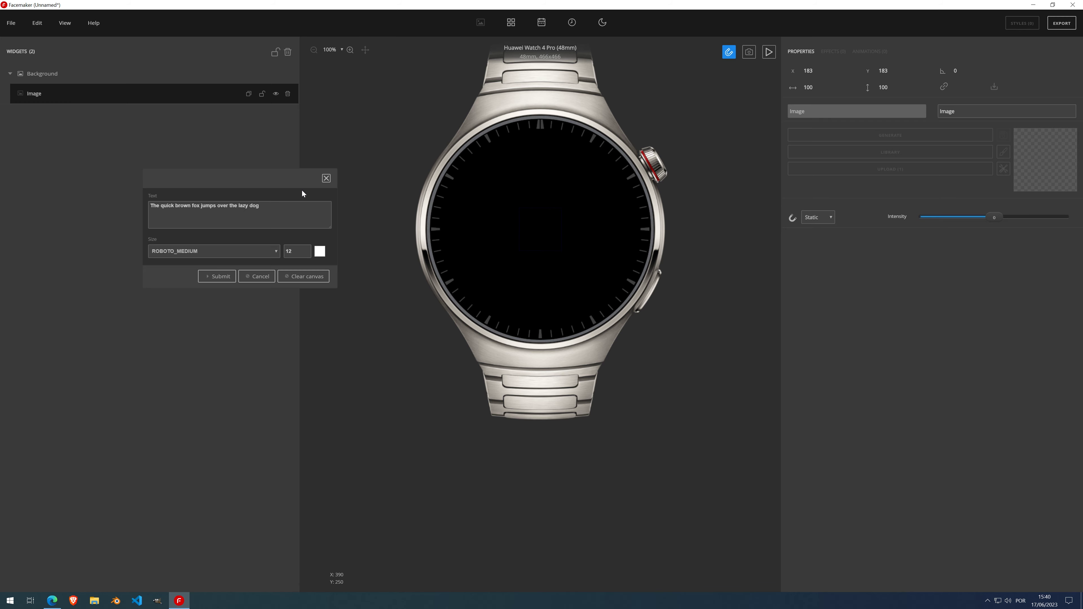
left_click_drag(282, 208, 112, 206)
type("Facemaker rules")
- Set the drawn text's font to Rock Star Extra Bold, size 22, with the red colour #ff0000
left_click(275, 252)
scroll(209, 314, "down", 5)
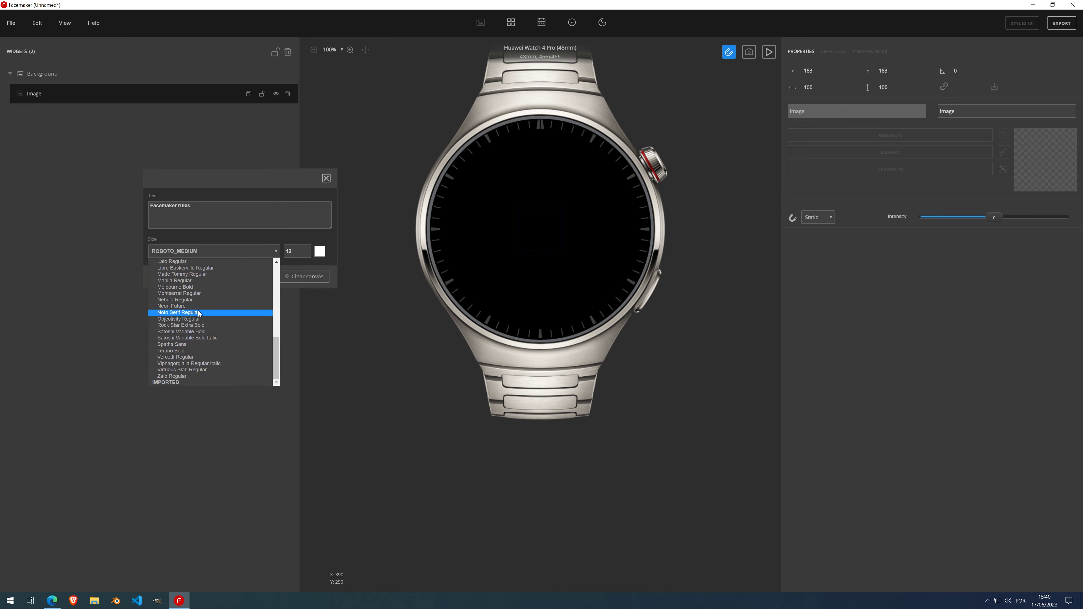
left_click(194, 327)
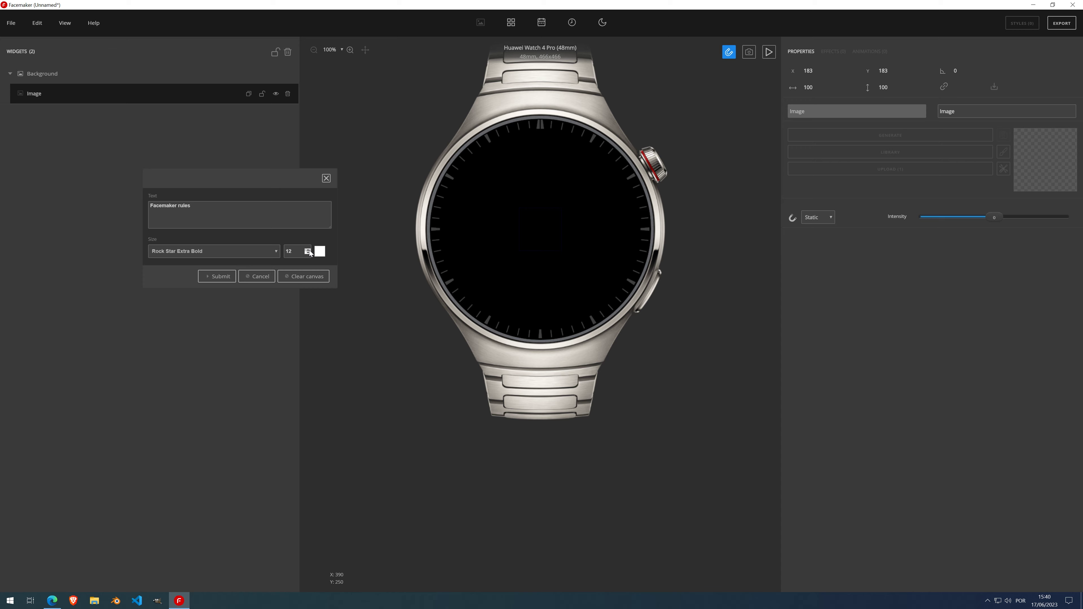
scroll(310, 252, "up", 8)
left_click(320, 251)
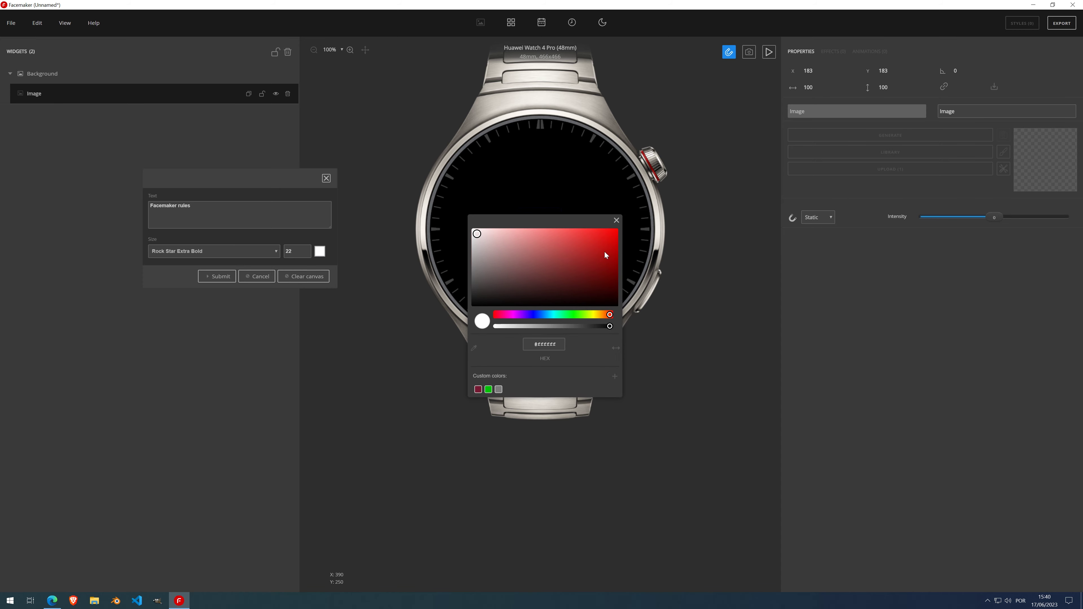
left_click_drag(575, 225, 238, 285)
left_click(276, 293)
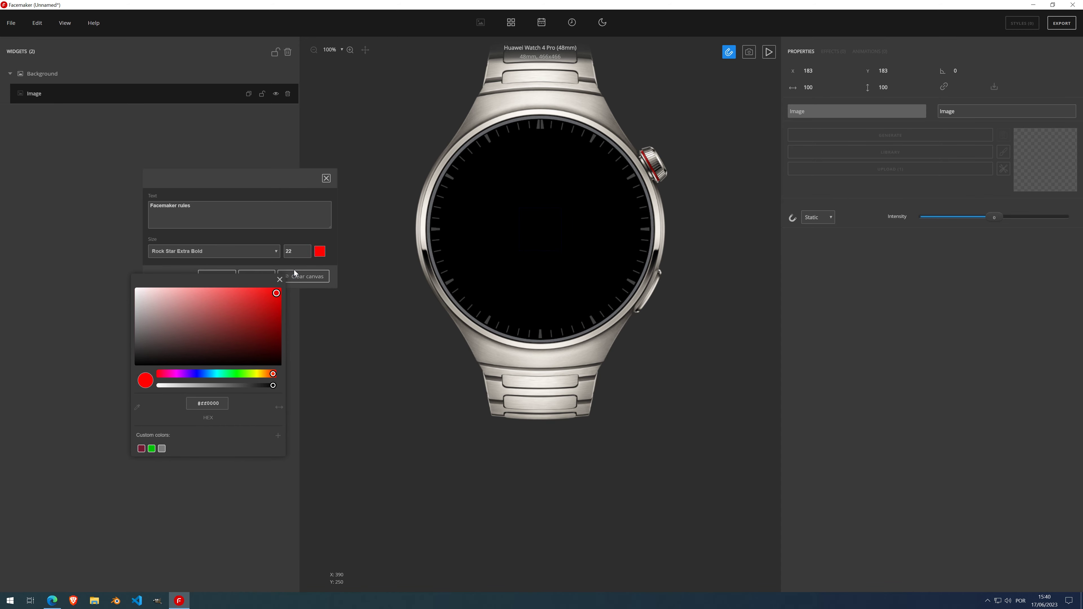
left_click(279, 279)
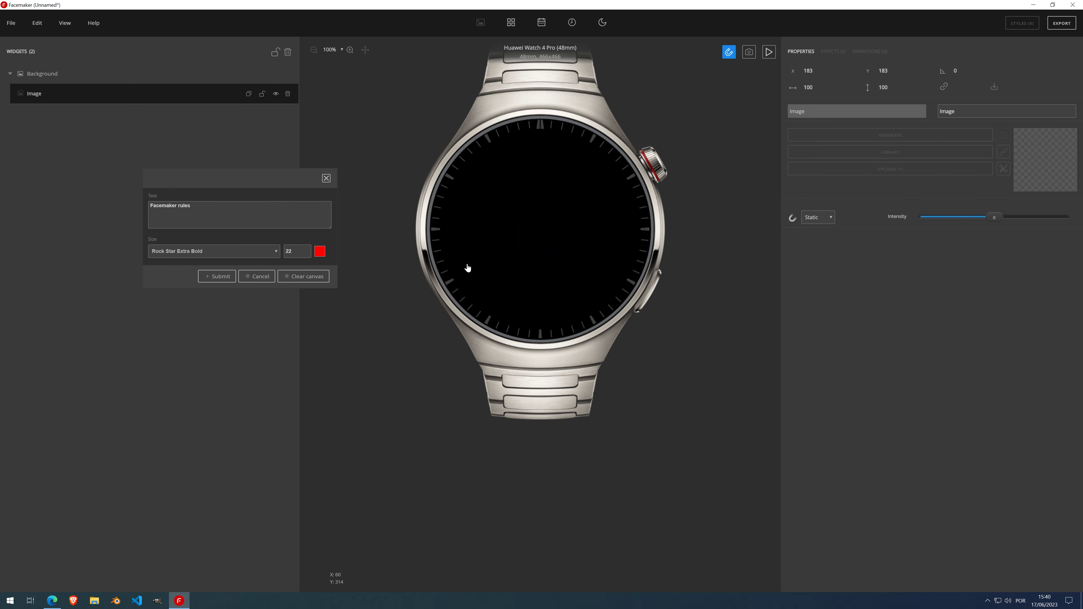
- Try drawing the text along a wavy arch and two gently curved rising paths, clearing the canvas after each one
mouse_move(466, 268)
left_mouse_down()
mouse_move(485, 200)
mouse_move(530, 173)
mouse_move(563, 174)
mouse_move(592, 273)
mouse_move(624, 273)
left_mouse_up()
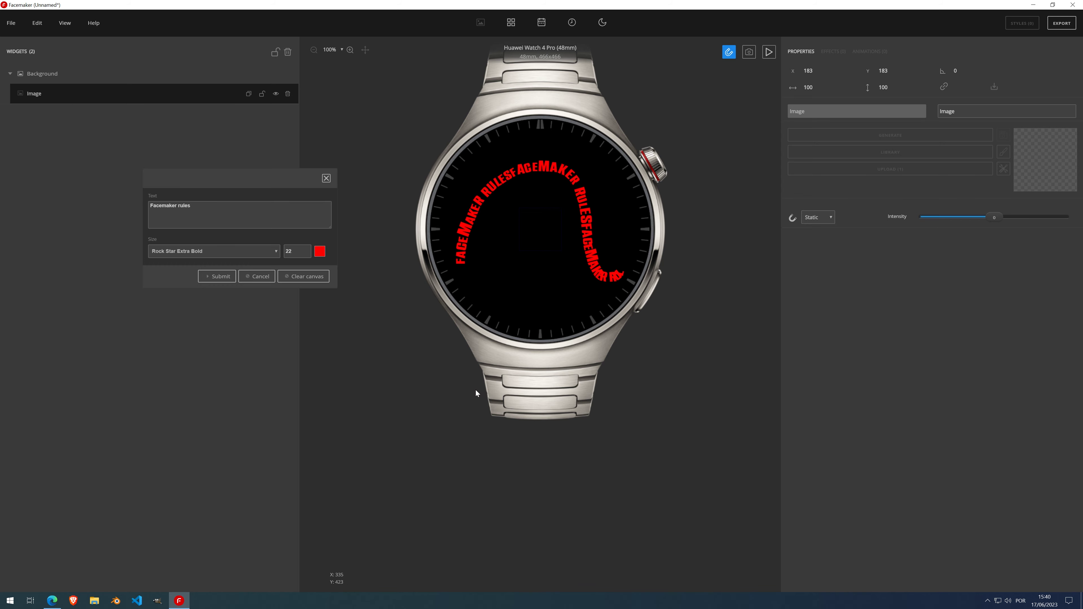
left_click(304, 278)
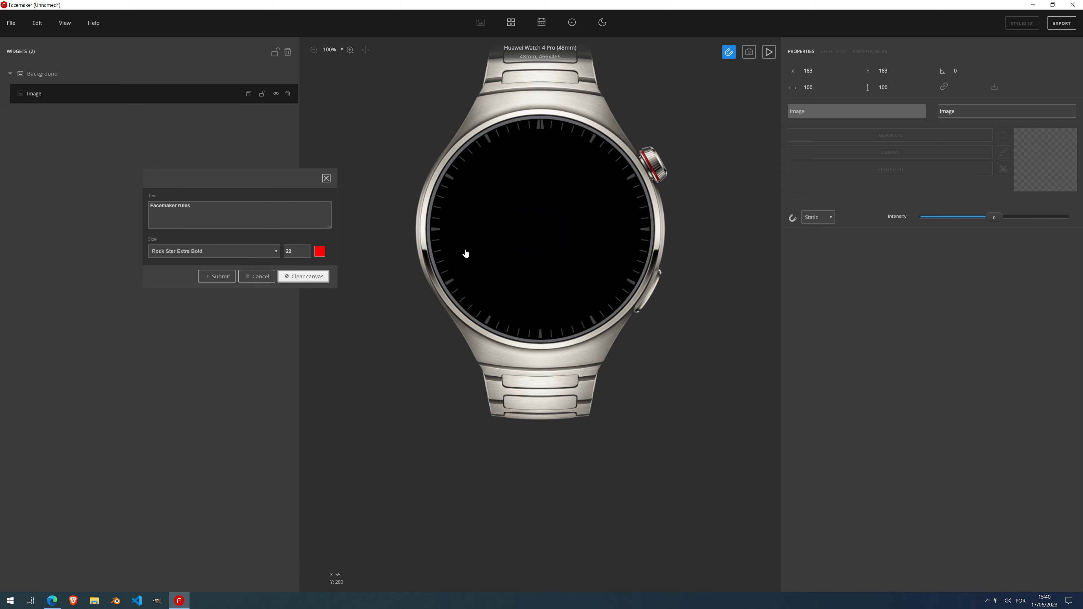
left_click_drag(466, 253, 619, 184)
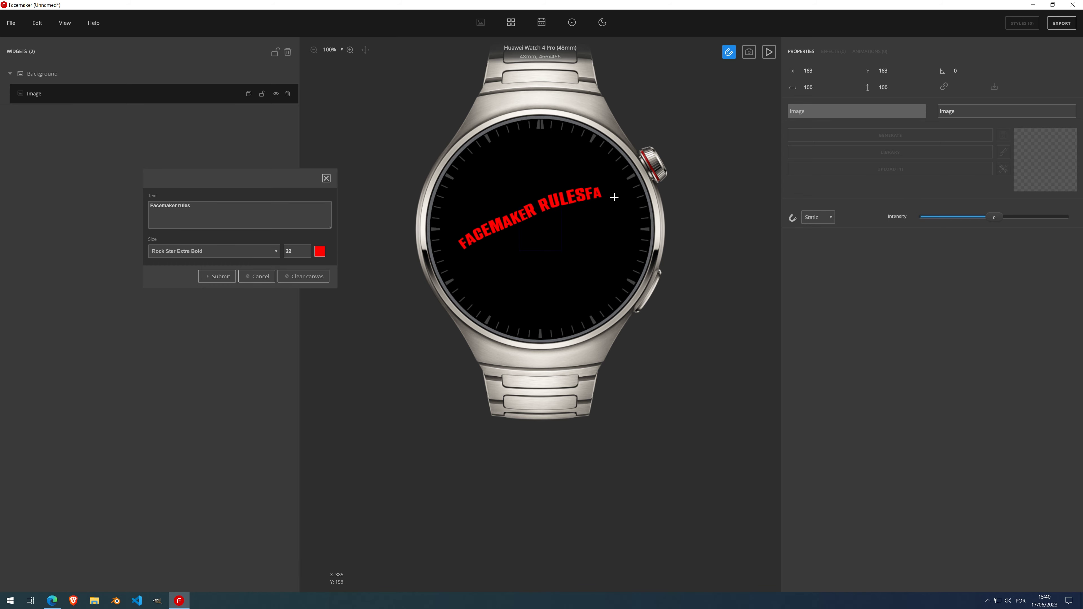
left_click(304, 279)
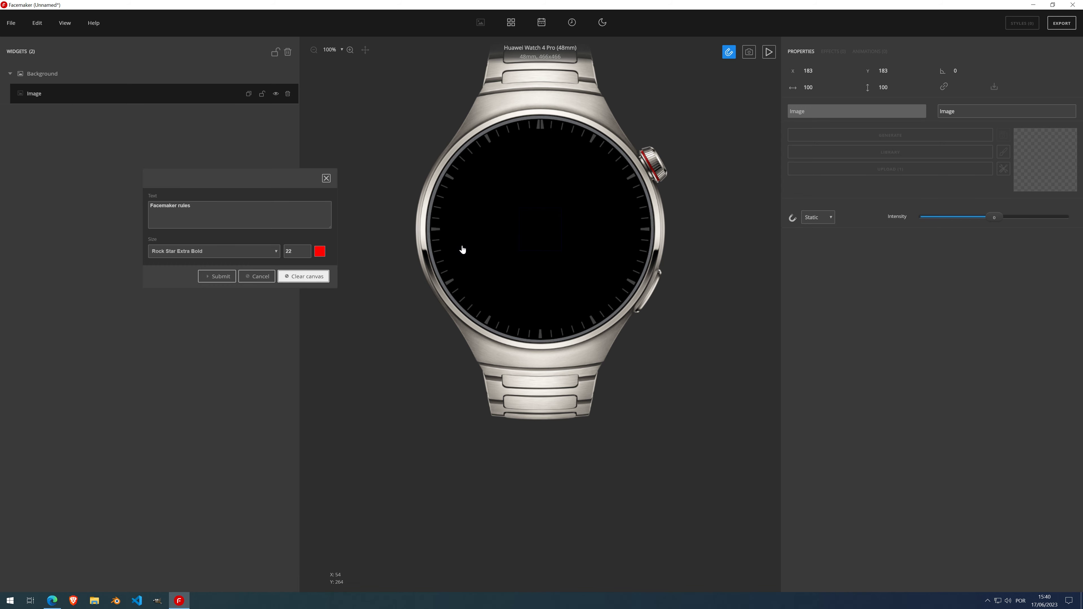
left_click_drag(462, 248, 624, 179)
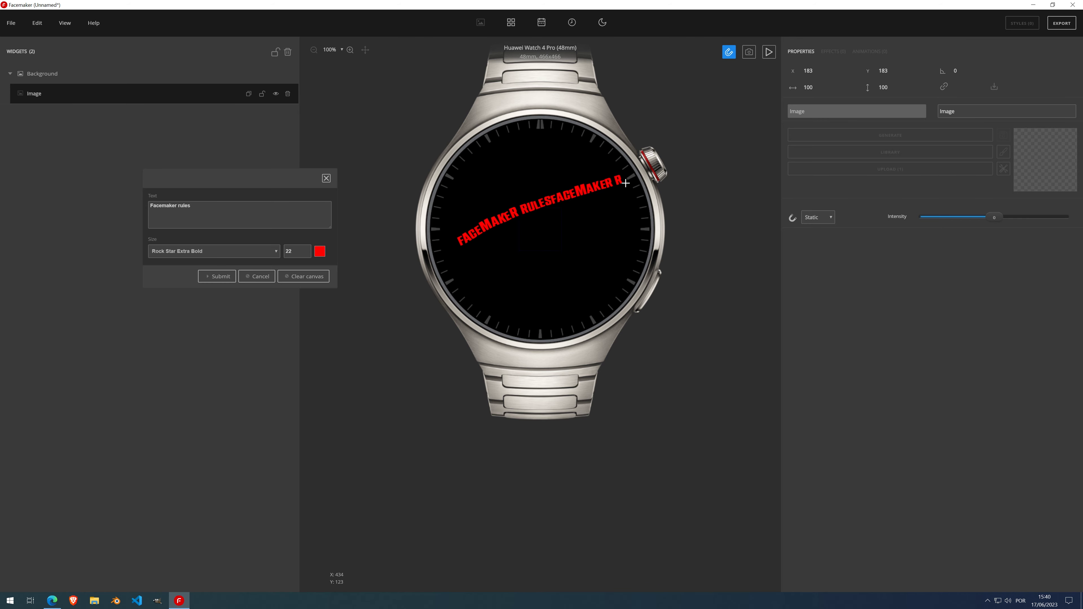
left_click(292, 276)
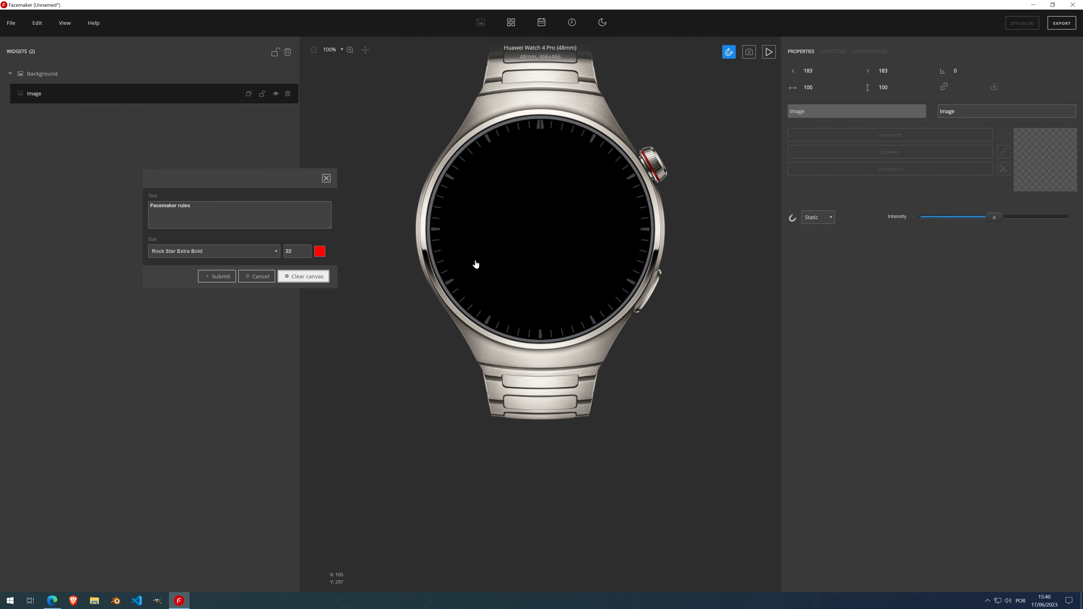
- Try a short fast diagonal text stroke and a longer slower one, clearing the canvas after each, and cancel text drawing
left_click_drag(469, 263, 559, 194)
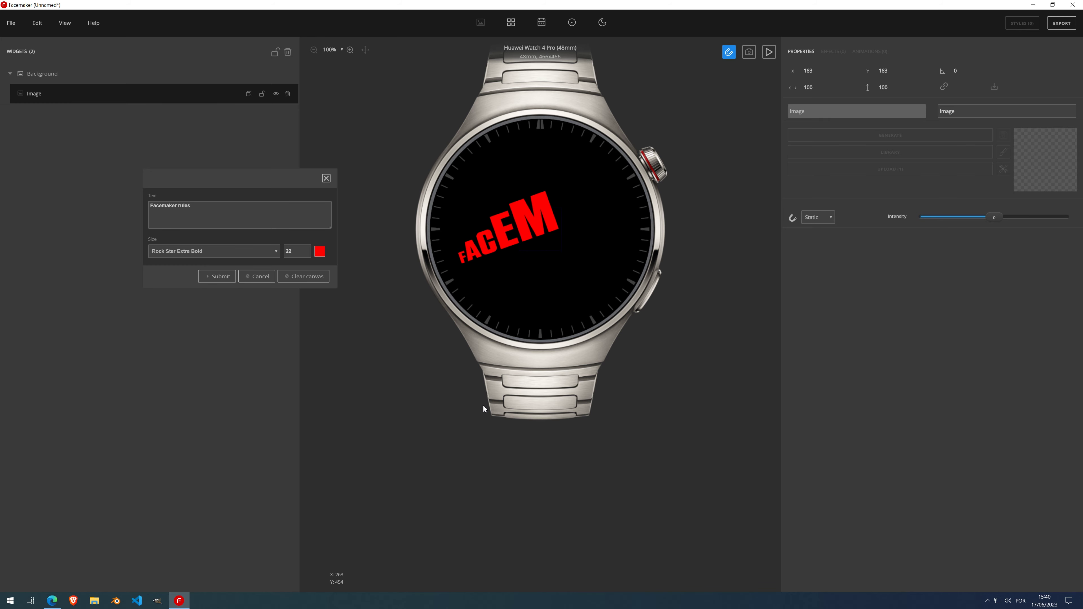
left_click(328, 281)
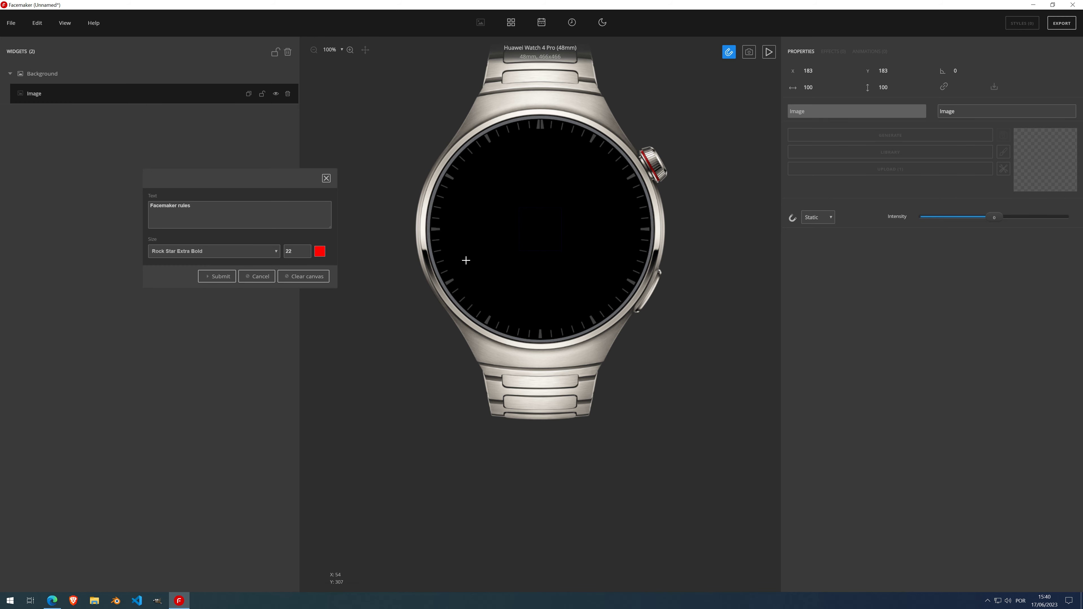
left_click_drag(461, 259, 606, 193)
left_click_drag(619, 188, 630, 186)
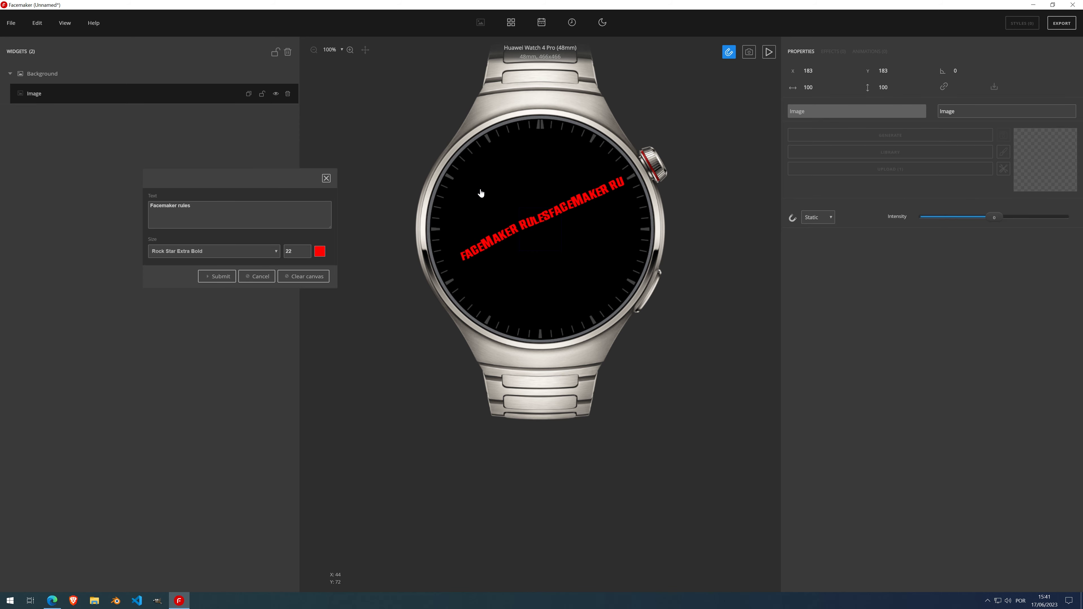
left_click(300, 278)
left_click(272, 277)
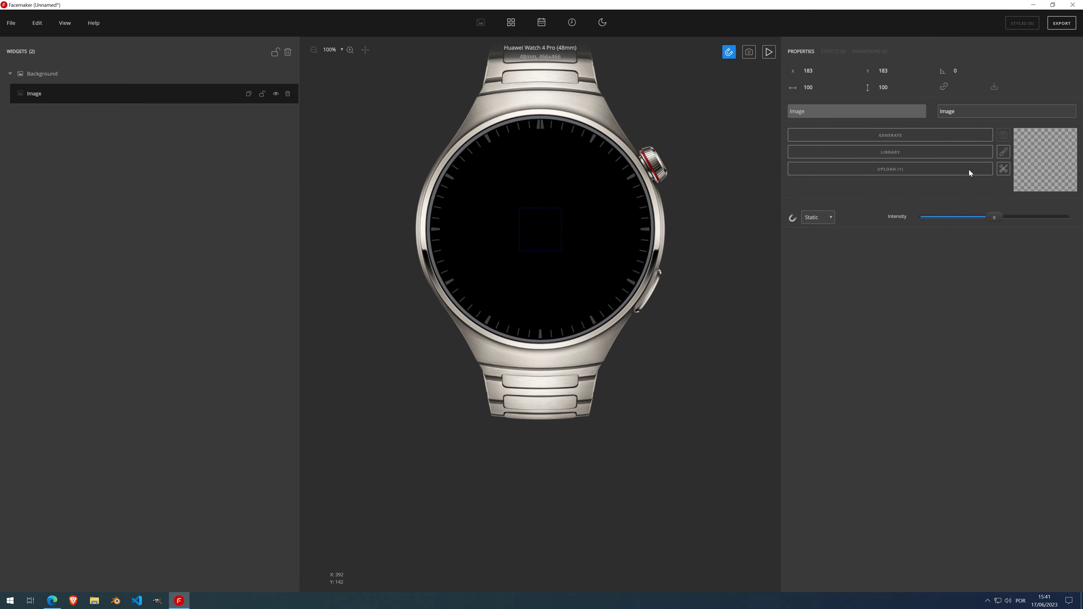
left_click(1003, 154)
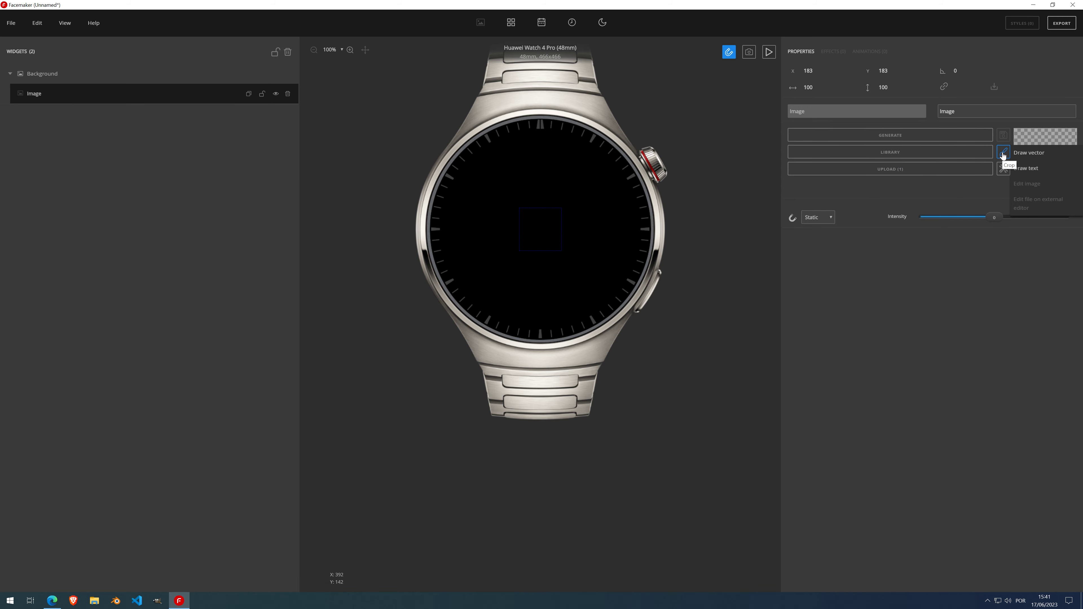
left_click(1003, 169)
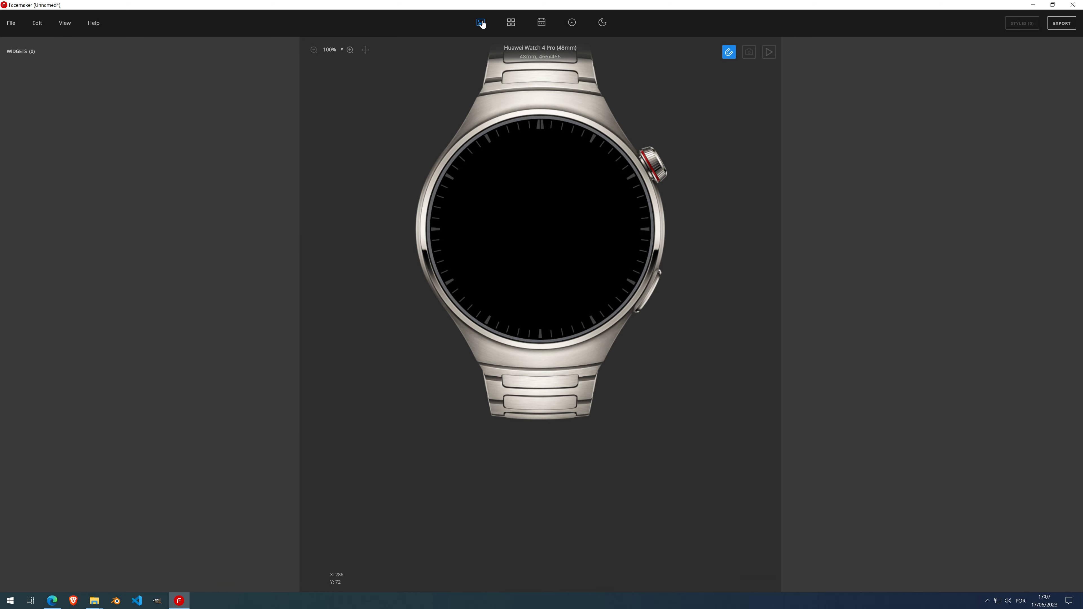
left_click(42, 24)
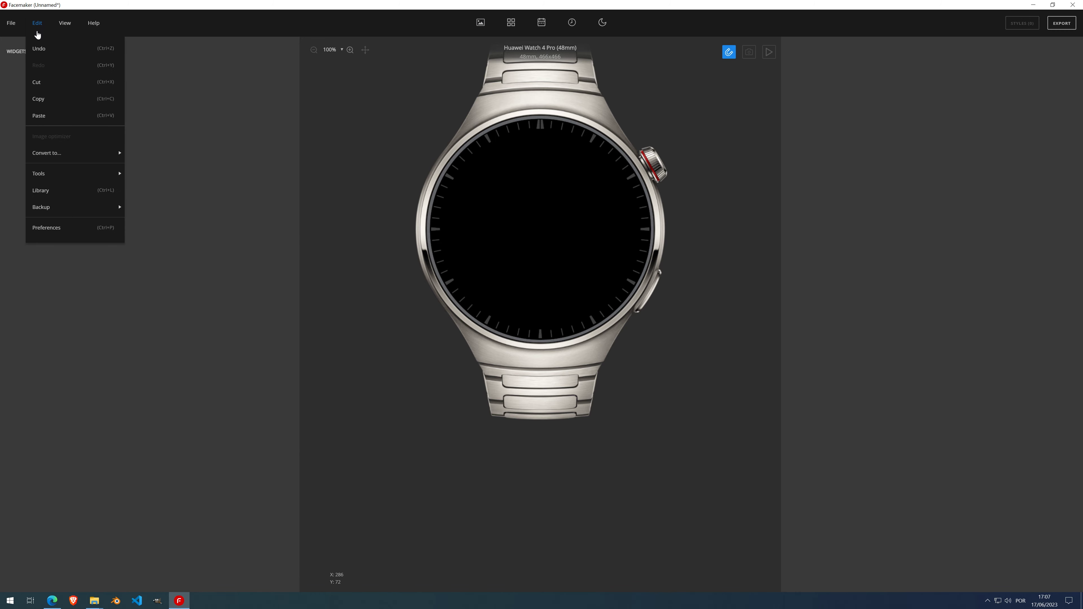
mouse_move(73, 175)
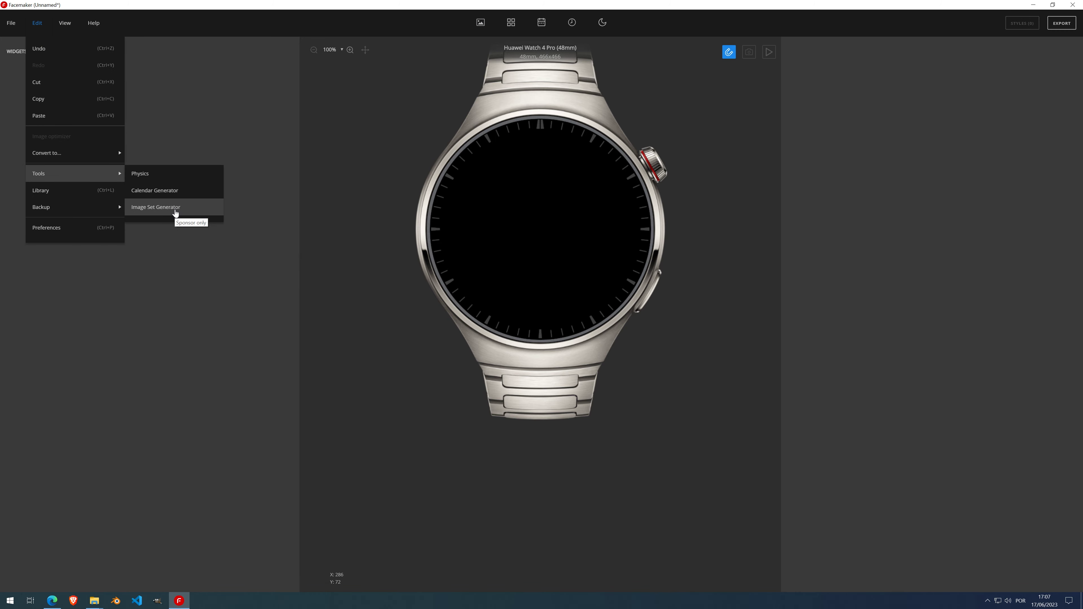
left_click(378, 135)
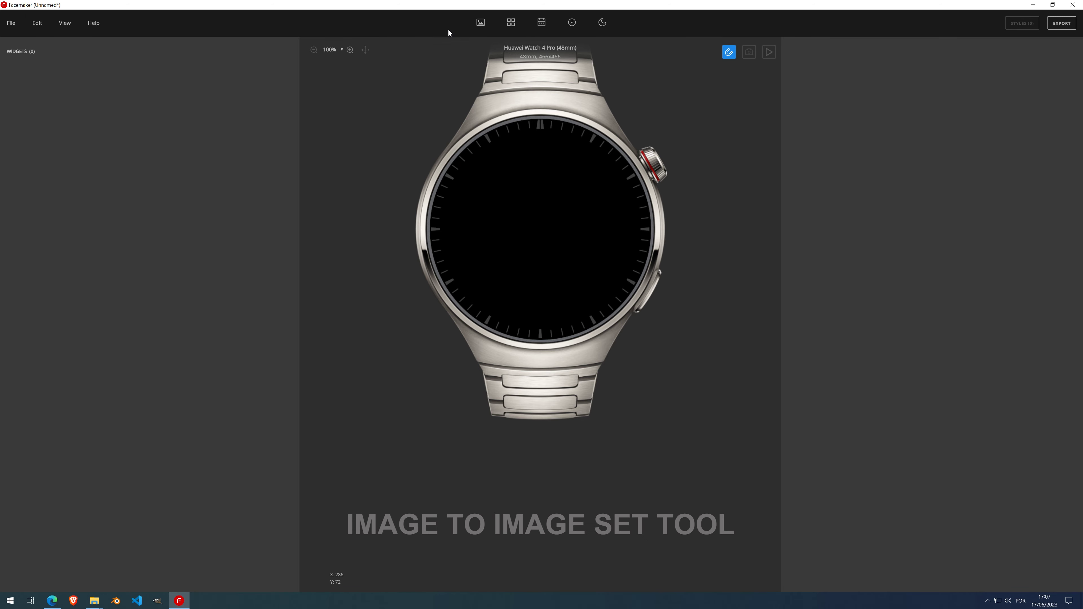
- Add a background with an image widget to the empty watch face and open the image for vector drawing
left_click(480, 27)
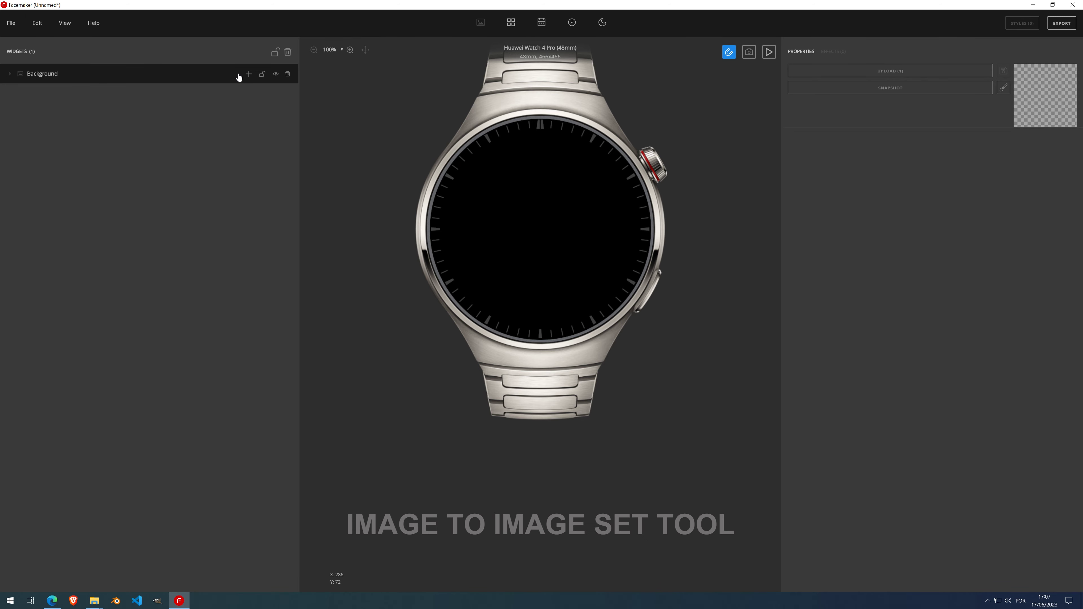
left_click(254, 74)
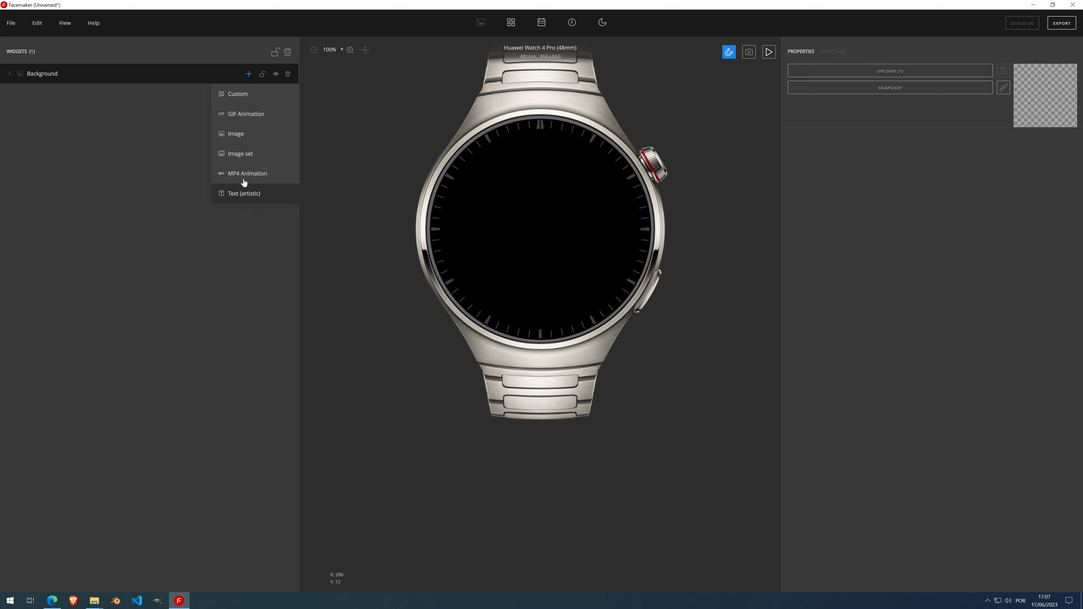
left_click(241, 141)
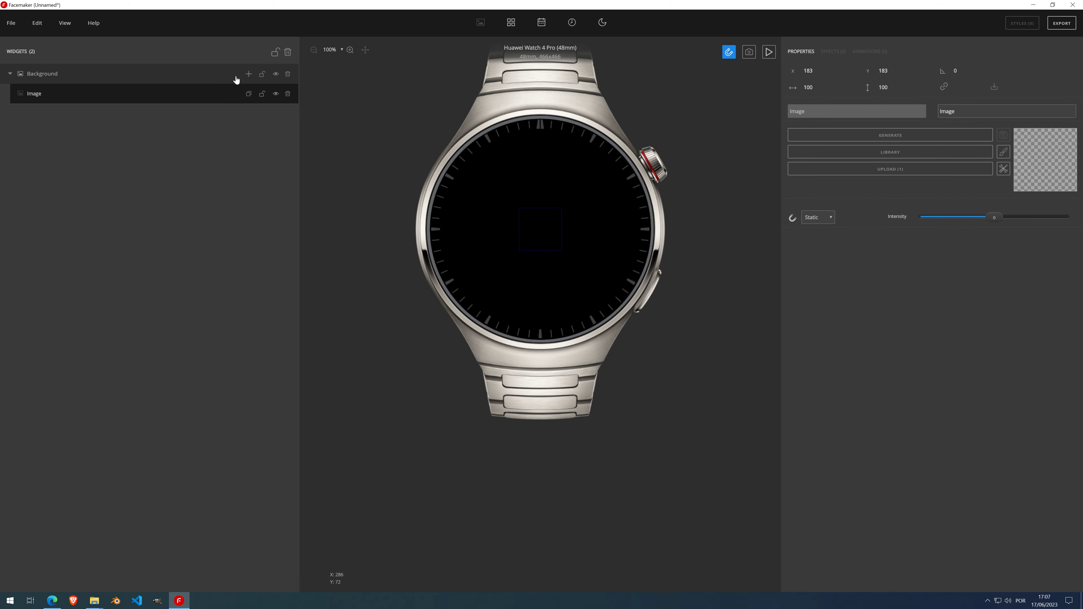
scroll(546, 231, "up", 2)
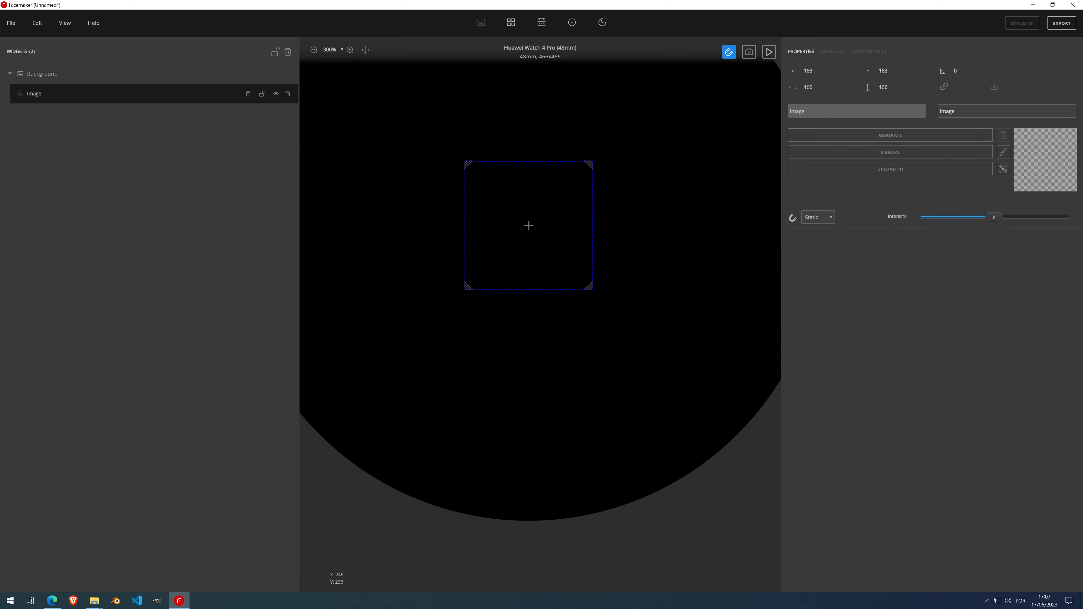
left_click(1004, 168)
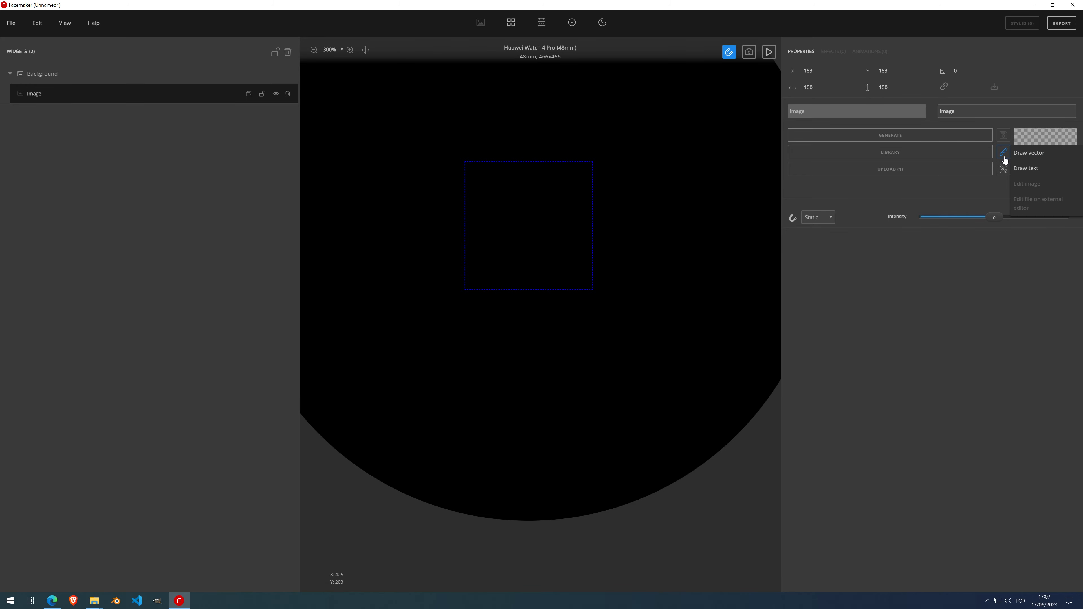
left_click(1028, 157)
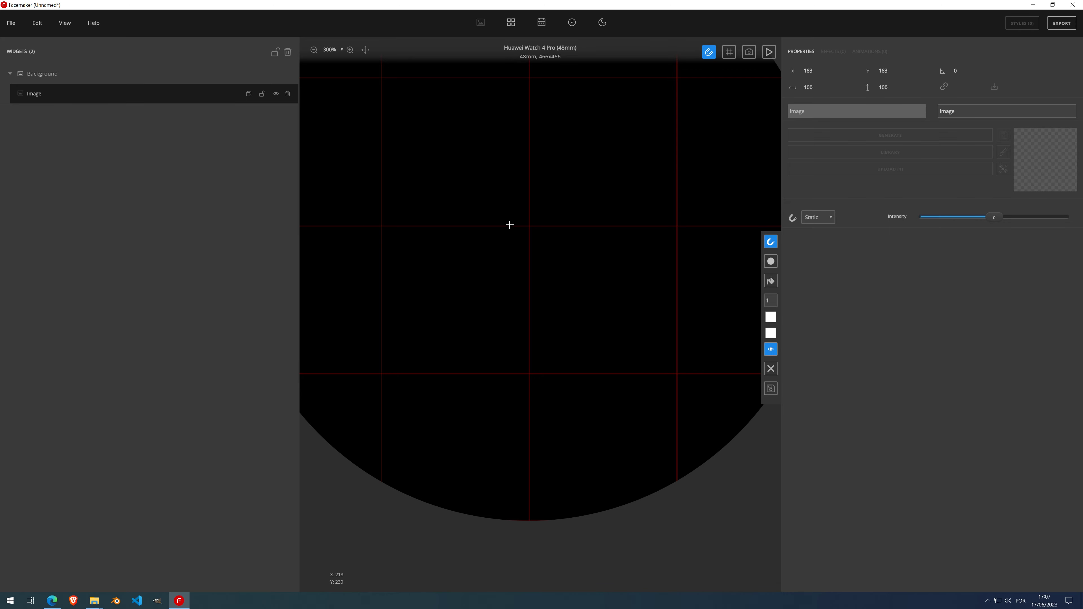
- Draw a closed parallelogram about 34 by 31 px near the watch face's centre, fill it with white and save it
left_click(488, 225)
left_click(502, 188)
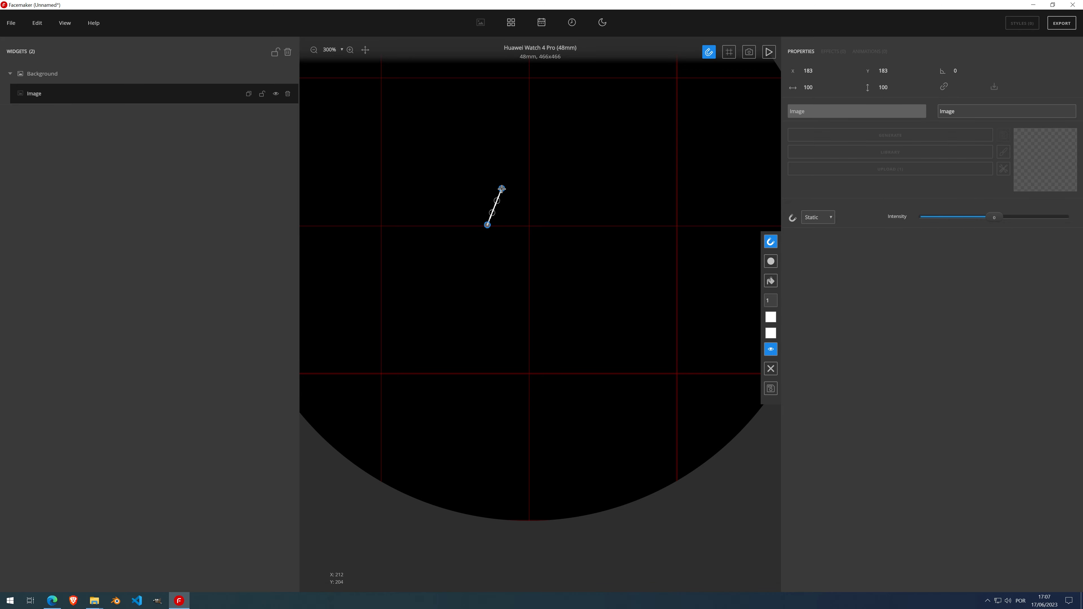
left_click(528, 188)
left_click(514, 226)
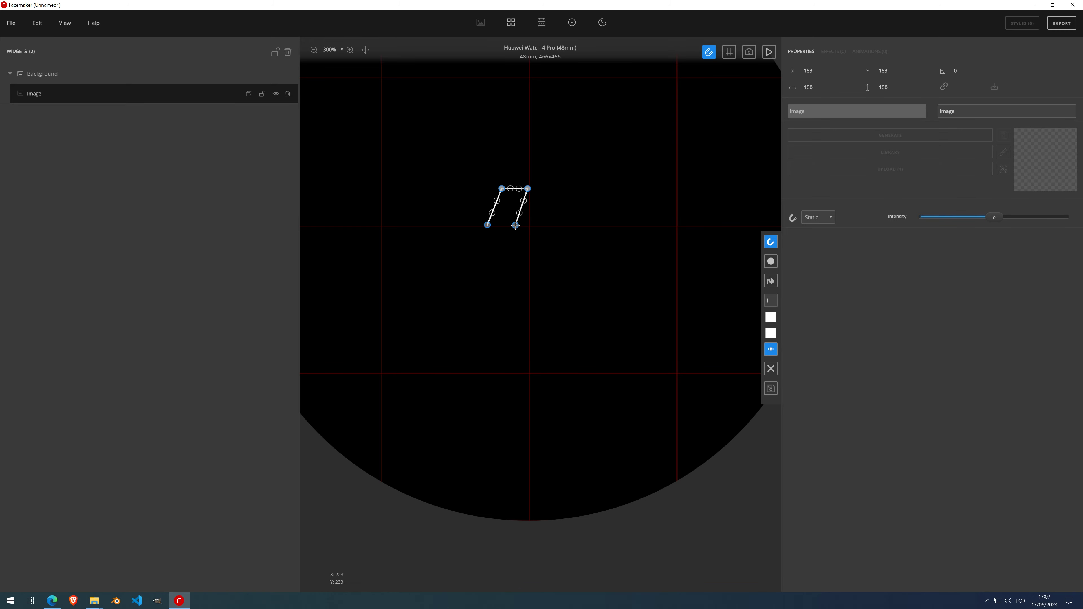
left_click(487, 225)
left_click(771, 281)
scroll(491, 258, "down", 3)
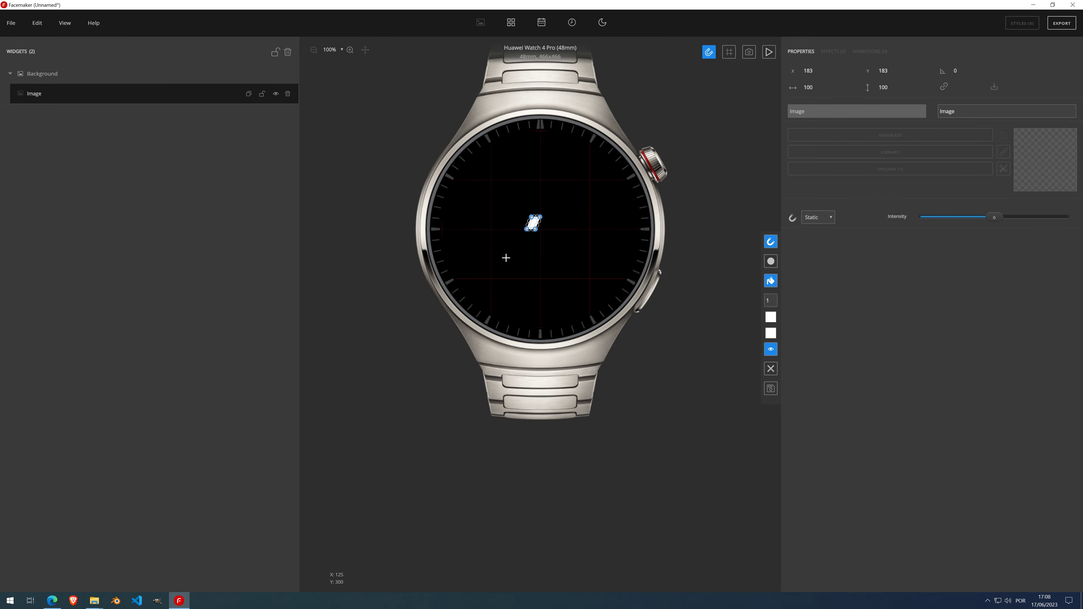
scroll(507, 254, "up", 4)
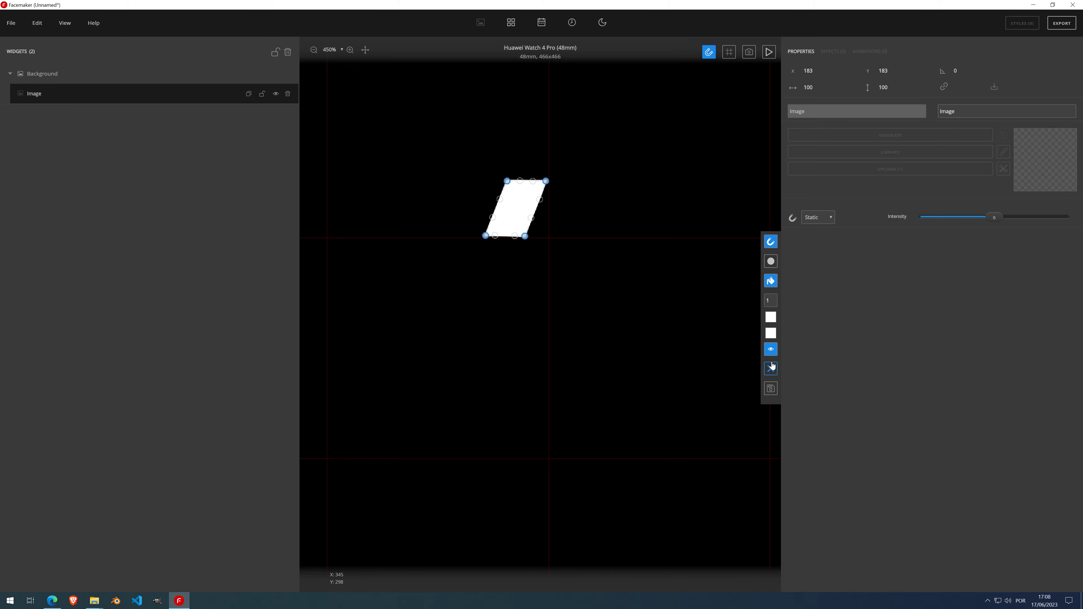
left_click(771, 349)
left_click(771, 349)
left_click(771, 388)
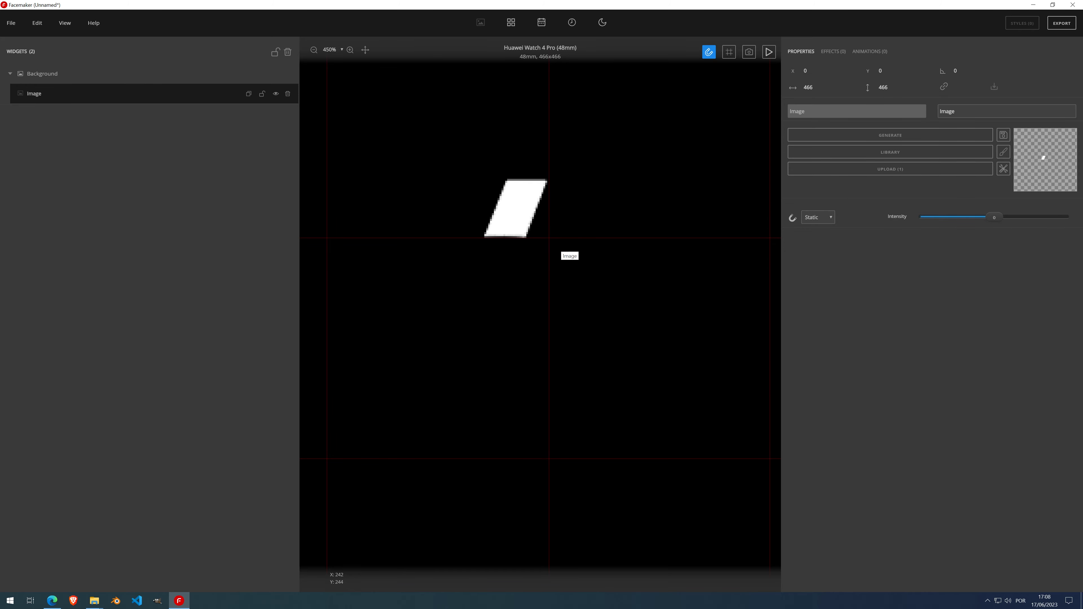
- Crop the parallelogram image to its content and move it to about X 100, Y 218
scroll(566, 257, "down", 5)
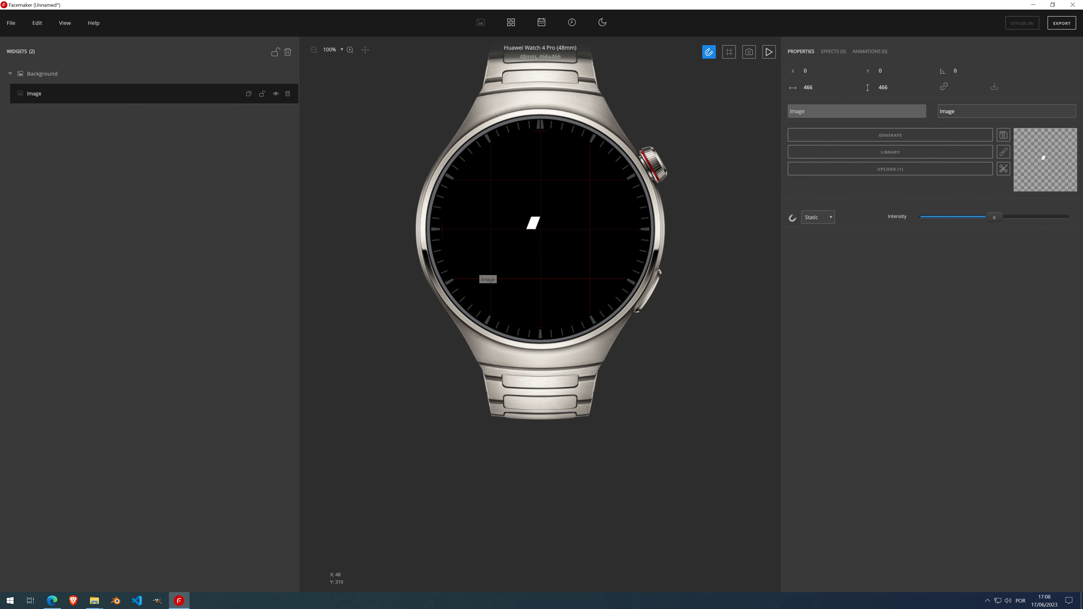
left_click(1004, 169)
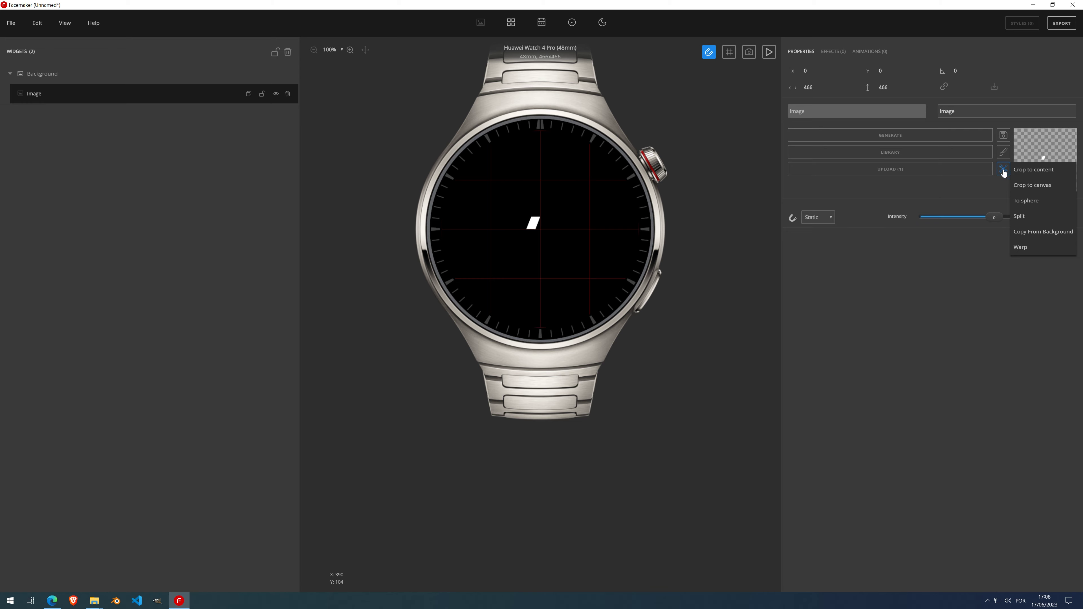
left_click(1034, 170)
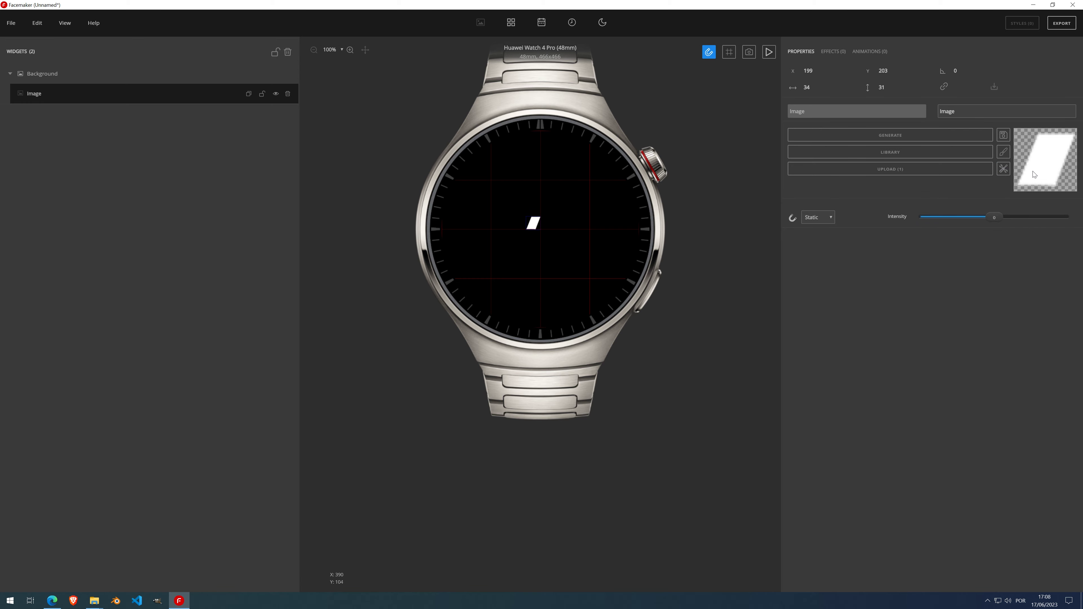
left_click_drag(534, 225, 497, 238)
- Set up an Image to Image Set conversion of the parallelogram with an amount of 10 and a horizontal offset of 25
left_click(1003, 136)
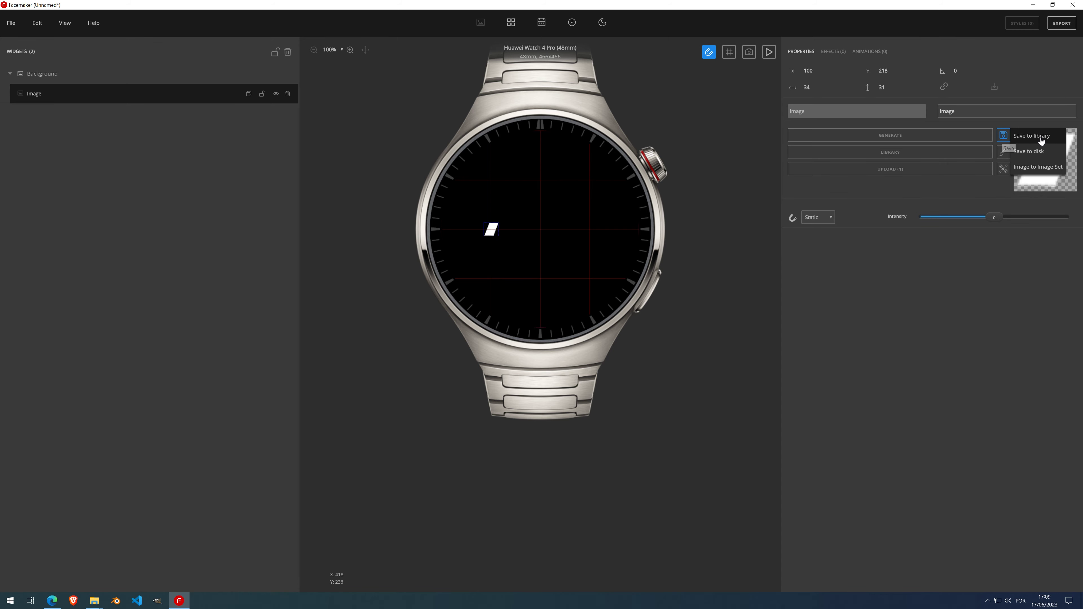
left_click(1038, 169)
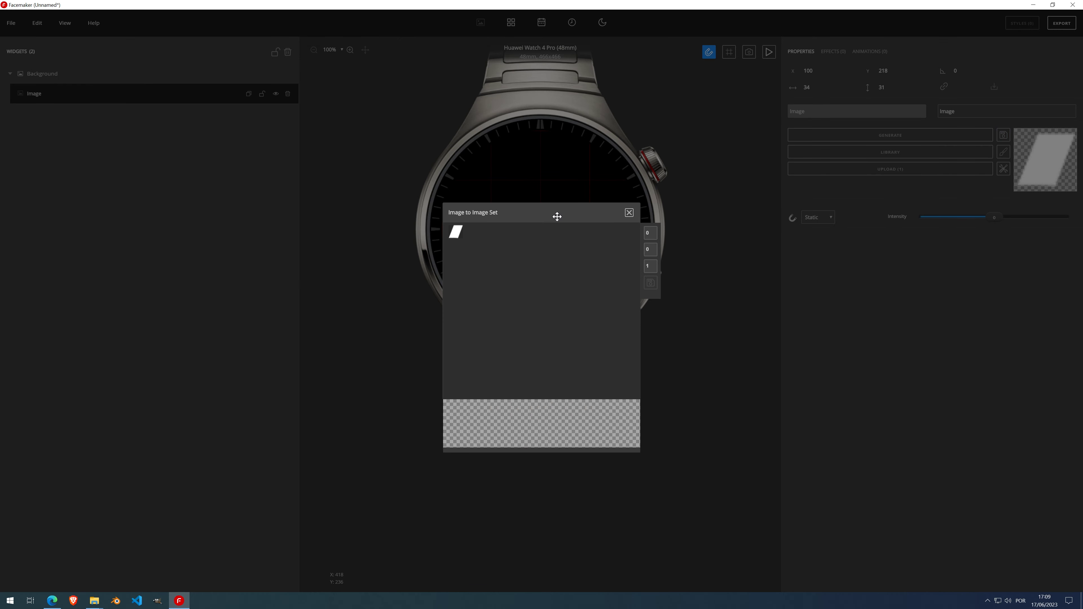
left_click_drag(557, 216, 269, 170)
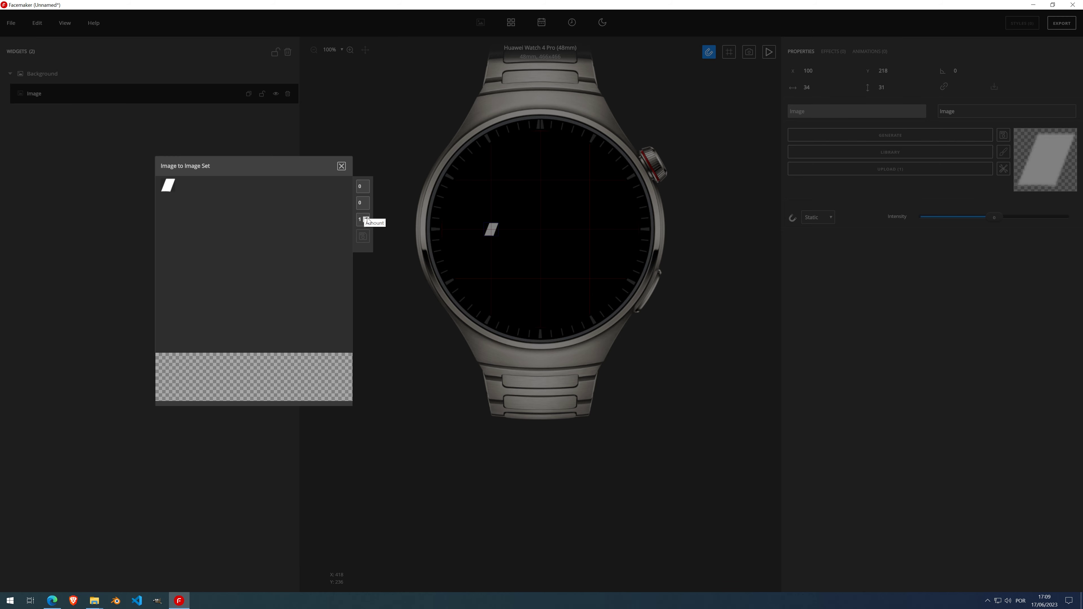
scroll(367, 219, "up", 8)
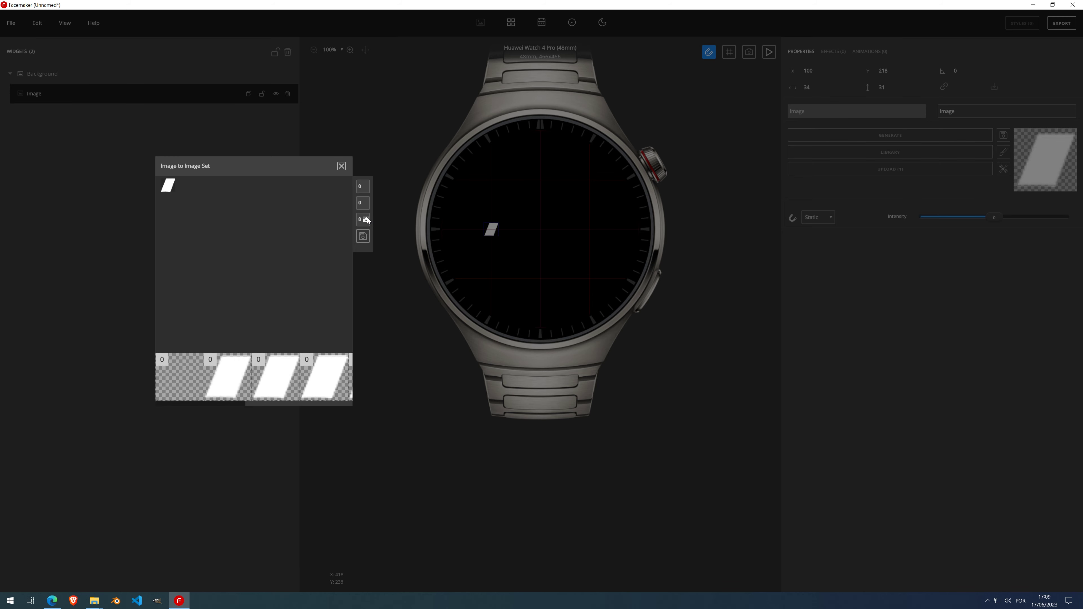
scroll(367, 219, "up", 1)
scroll(367, 189, "up", 17)
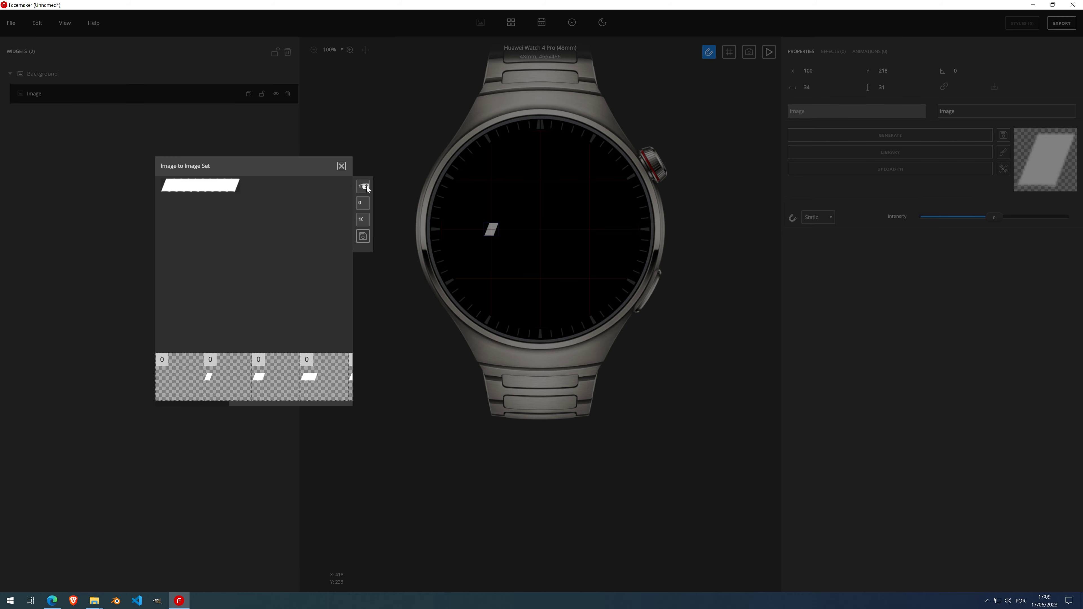
scroll(367, 189, "up", 7)
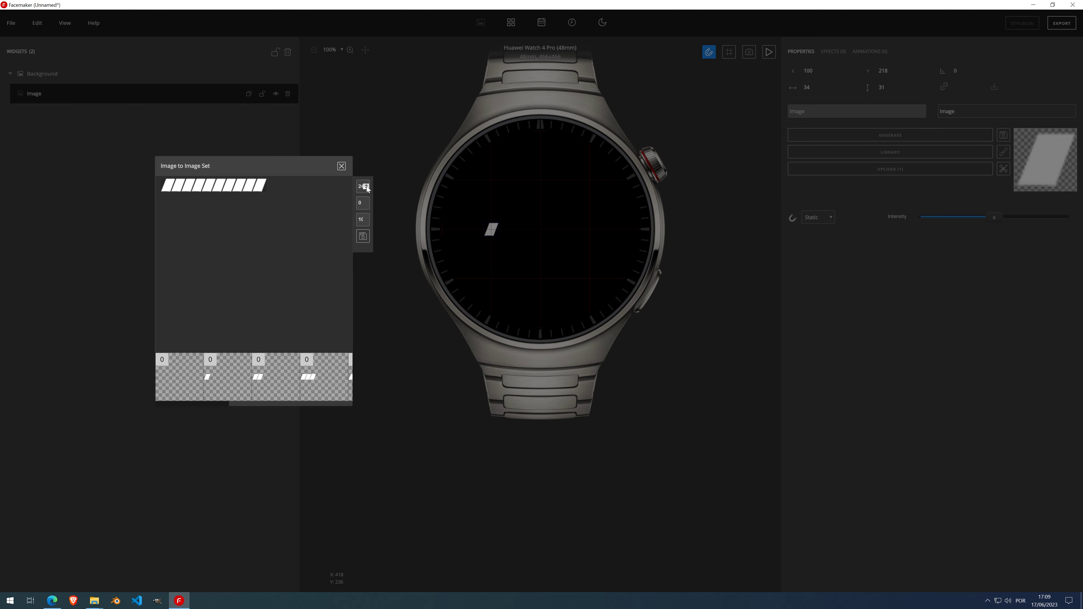
scroll(367, 189, "up", 1)
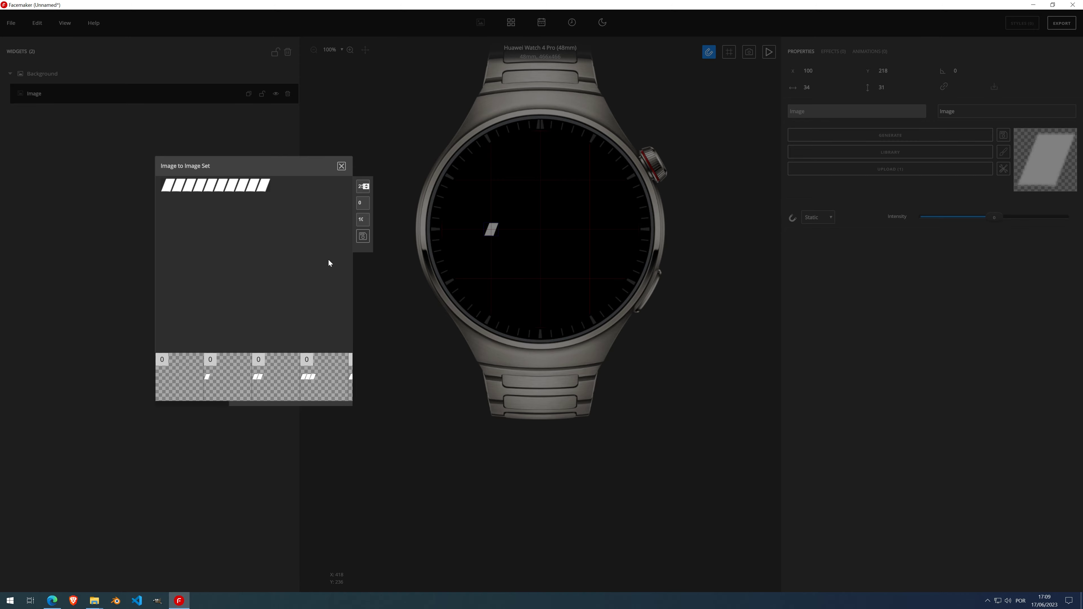
- Save the generated image set to the Downloads folder and close the Image to Image Set dialog
left_click(363, 237)
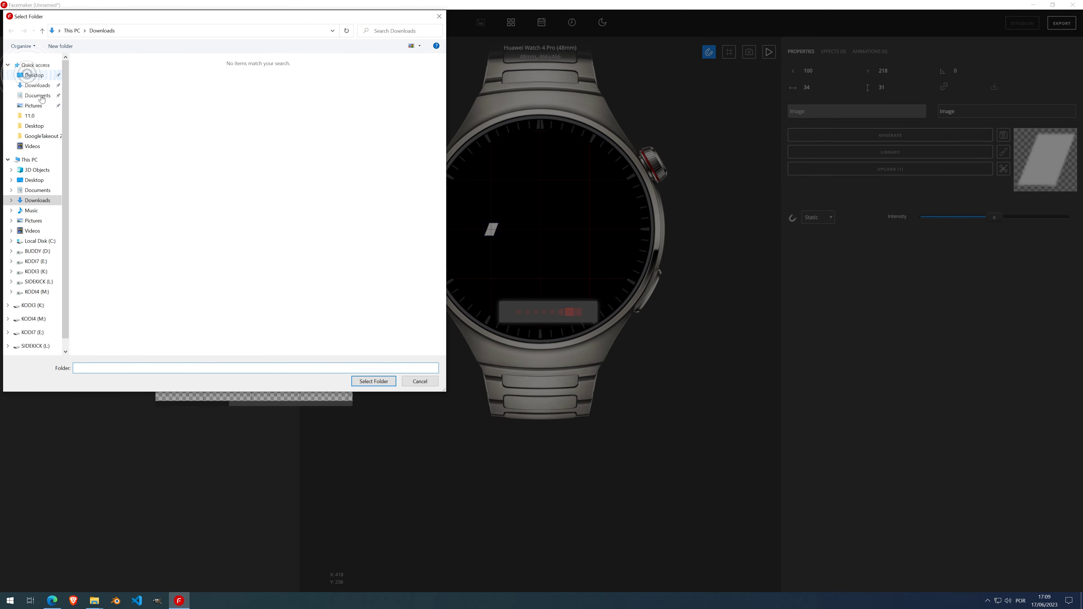
left_click(37, 85)
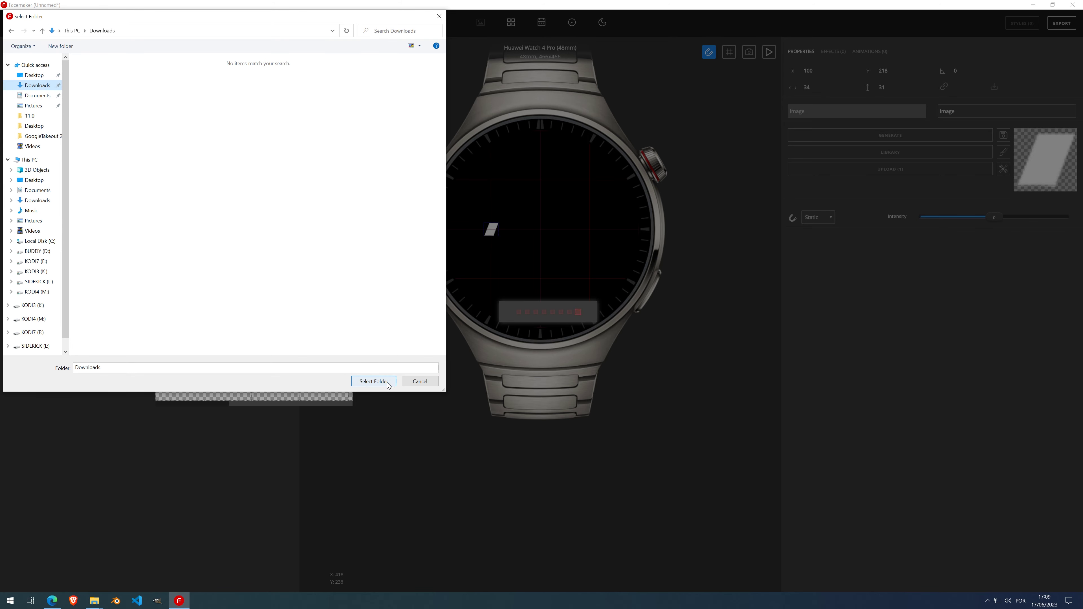
left_click(374, 381)
left_click(594, 306)
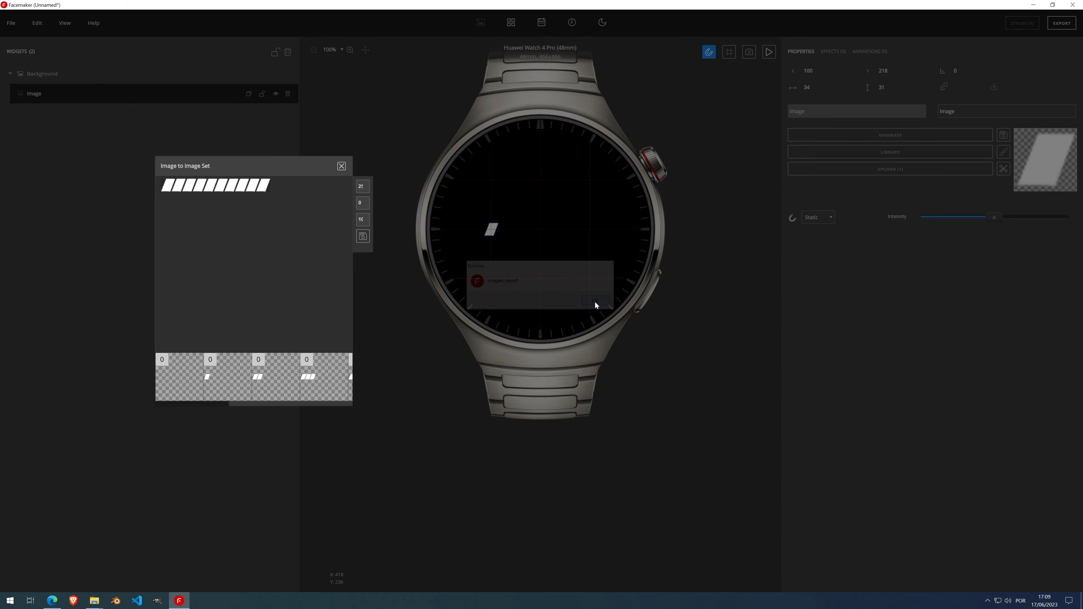
left_click(342, 166)
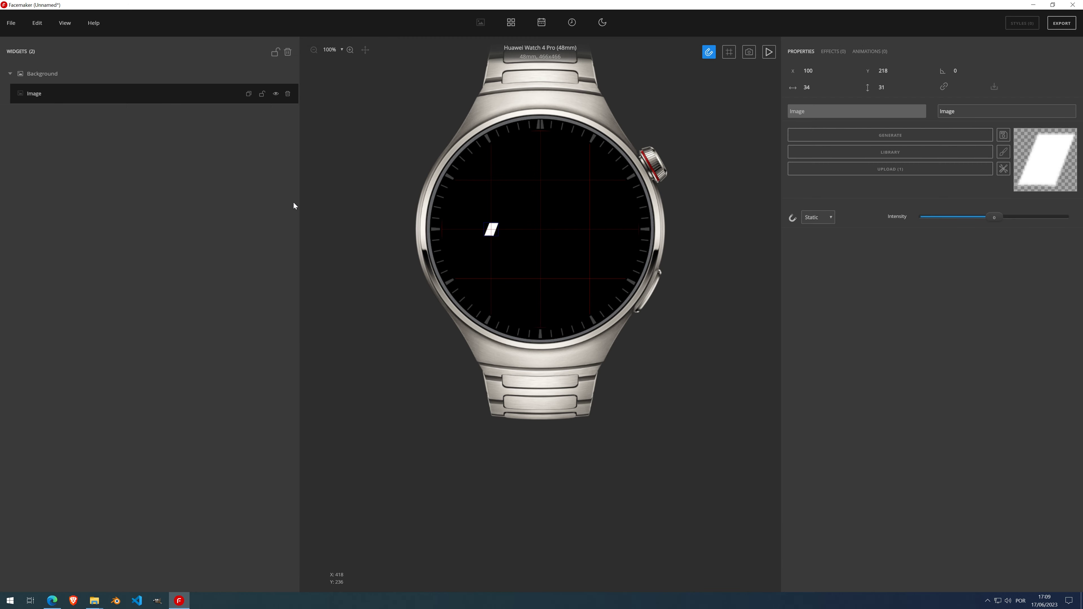
- Add a widget with a container and set the container's data type to Battery
left_click(507, 22)
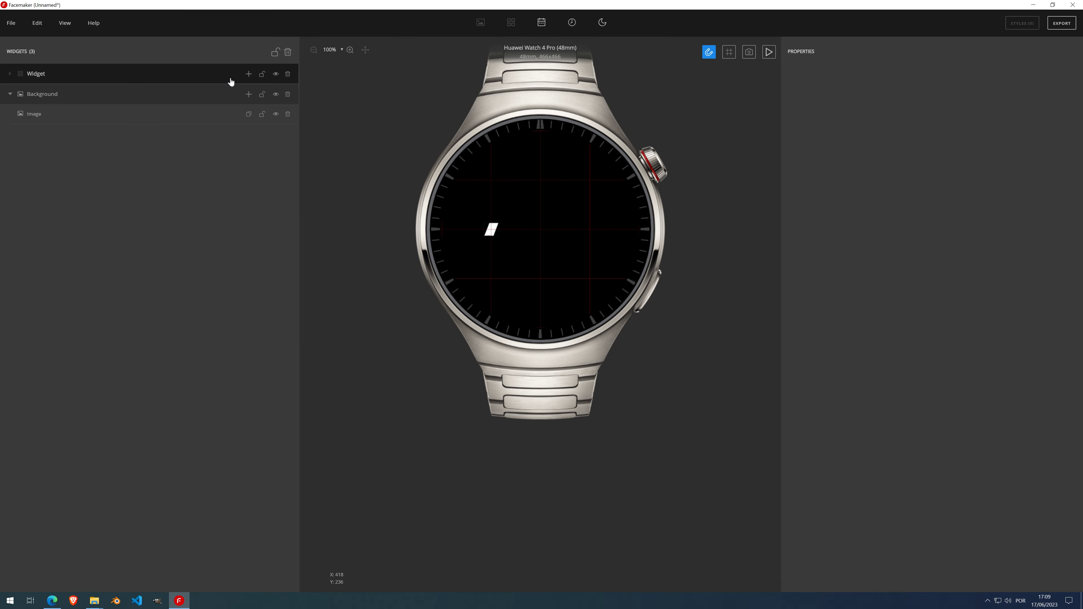
left_click(248, 74)
left_click(241, 95)
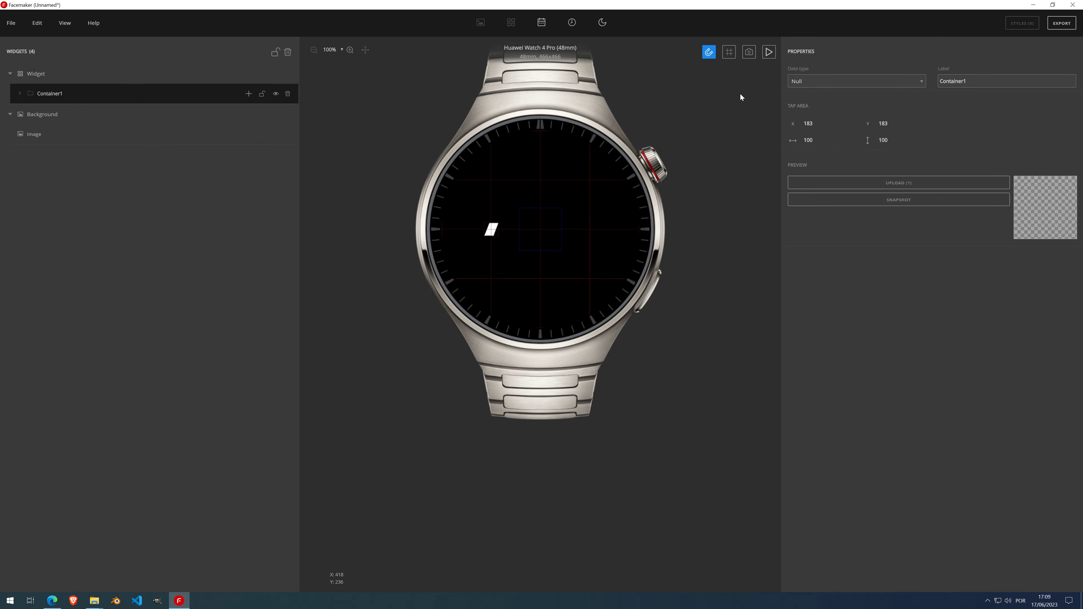
left_click(812, 85)
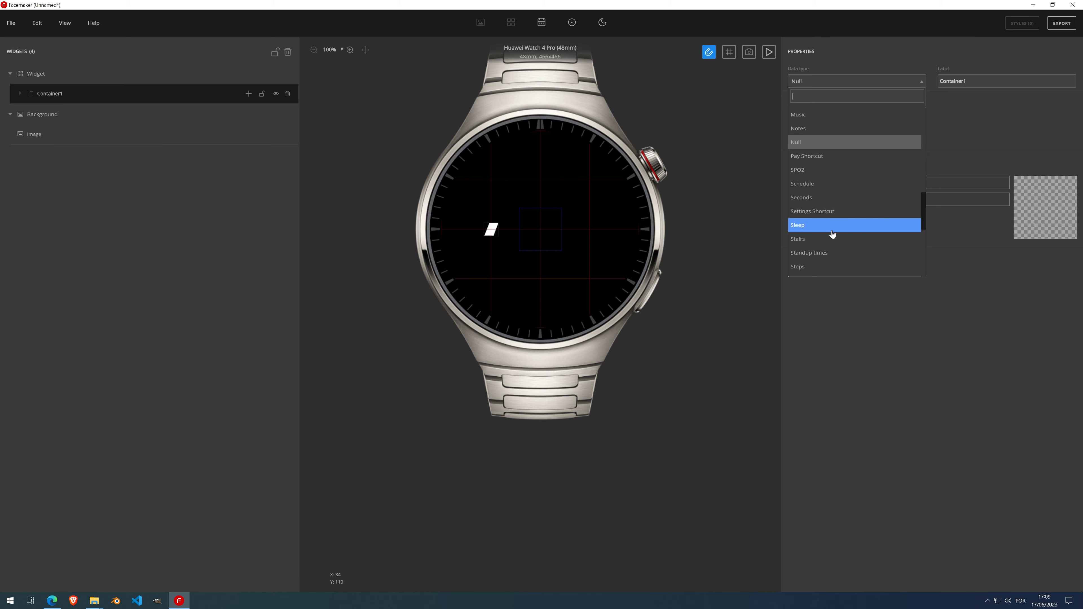
scroll(829, 213, "up", 1)
scroll(825, 179, "up", 6)
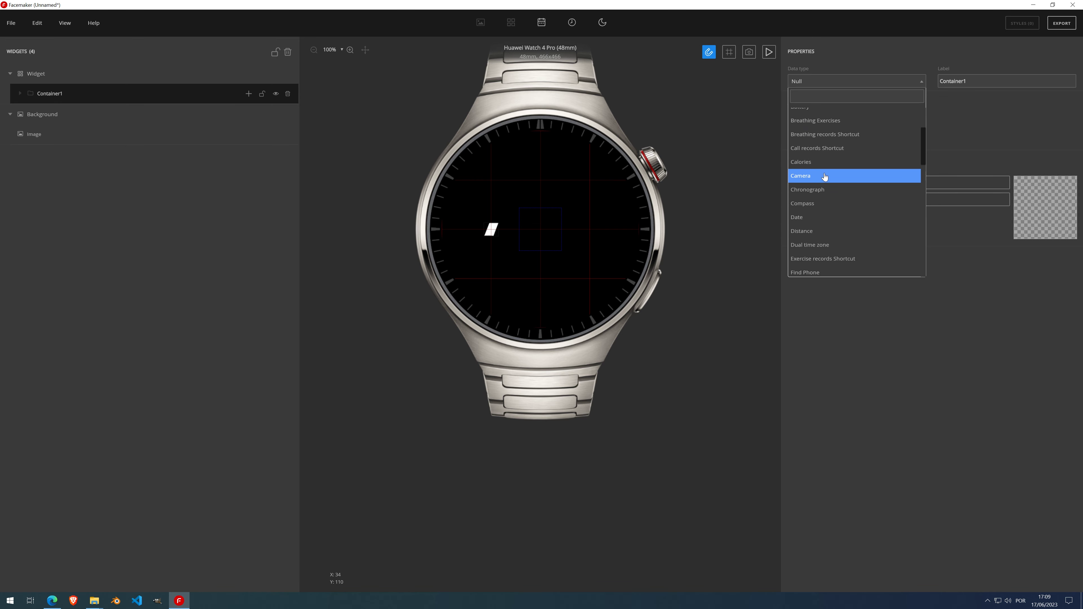
scroll(823, 164, "up", 1)
left_click(822, 150)
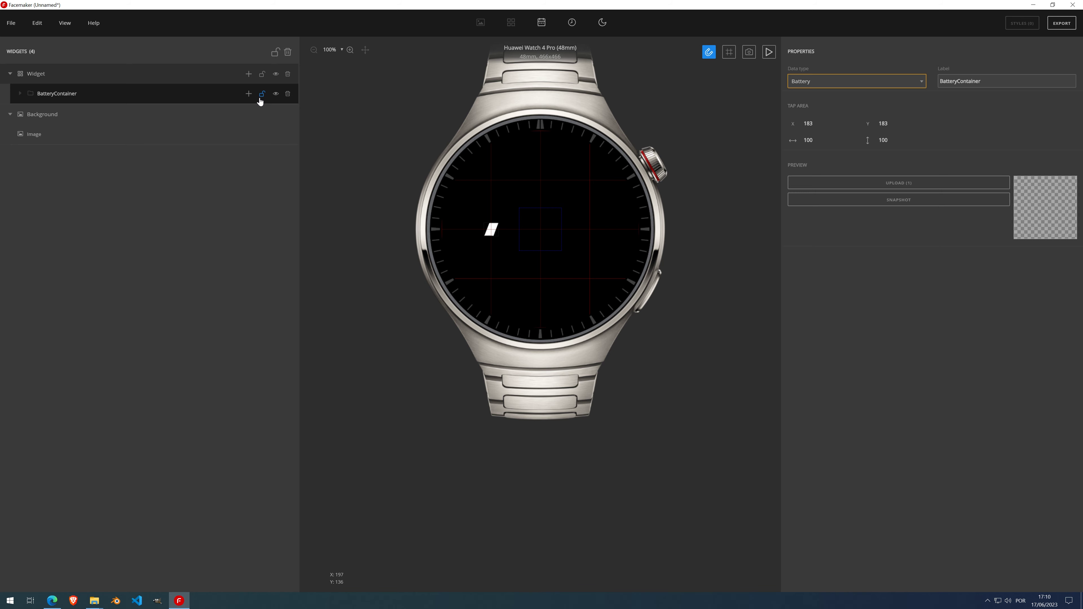
- Delete the background and its image, and add an image set with the Battery data type to the battery container
left_click(288, 135)
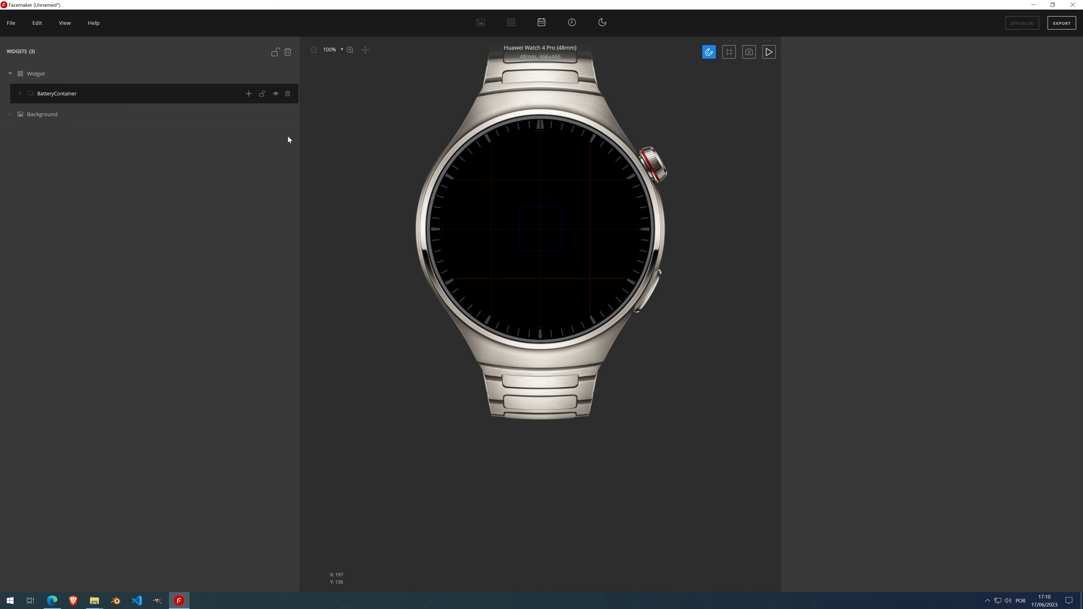
left_click(288, 114)
left_click(248, 94)
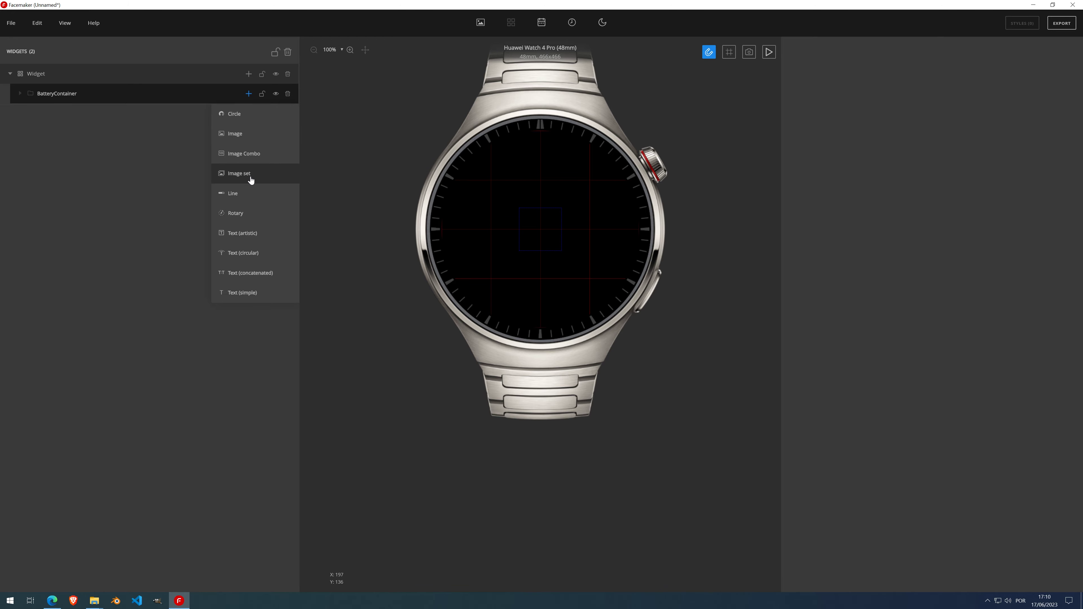
left_click(241, 173)
left_click(803, 129)
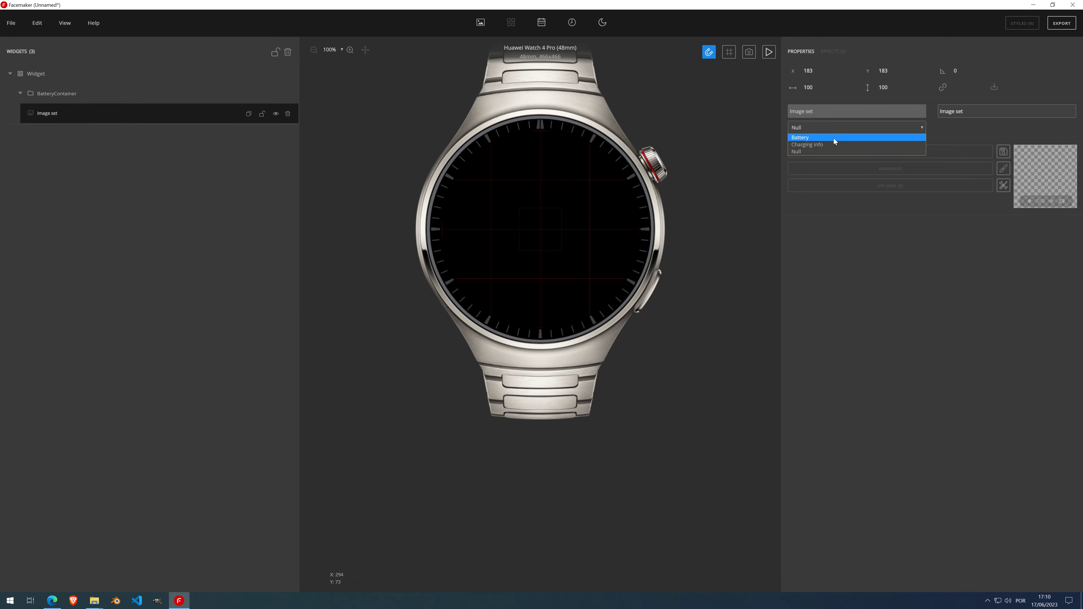
left_click(834, 138)
- Upload the images 0000.png to 0010.png from Downloads into the battery image set
left_click(899, 191)
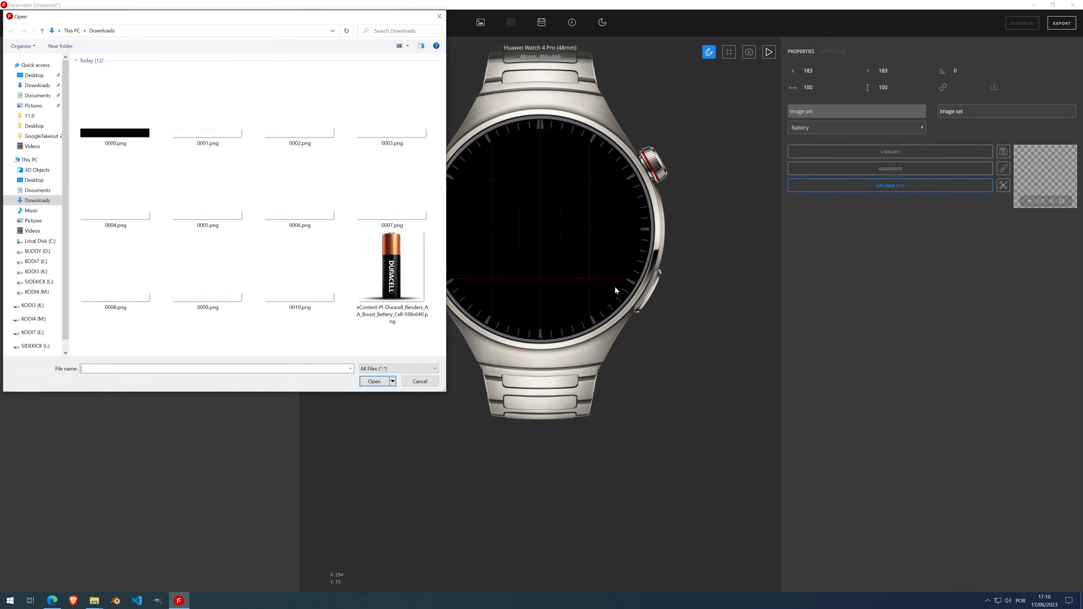
left_click(134, 135)
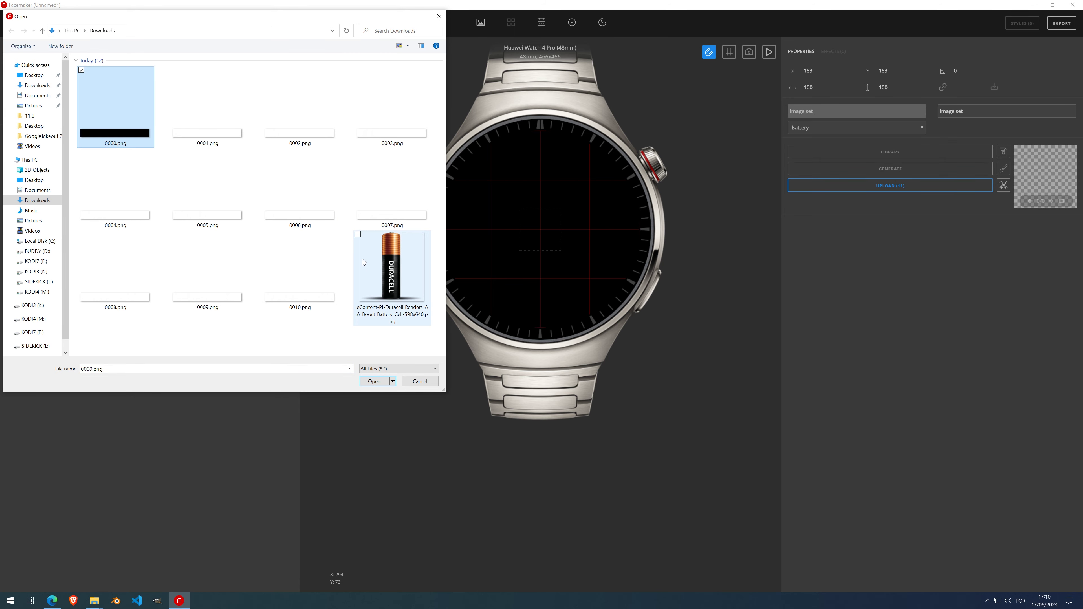
left_click(305, 298, "shift")
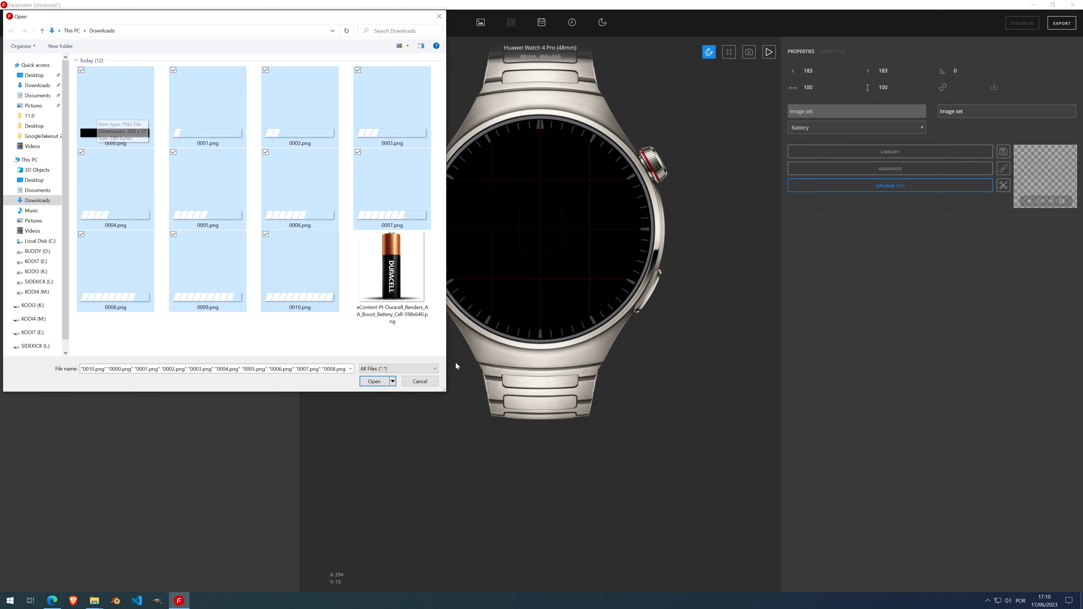
left_click(374, 381)
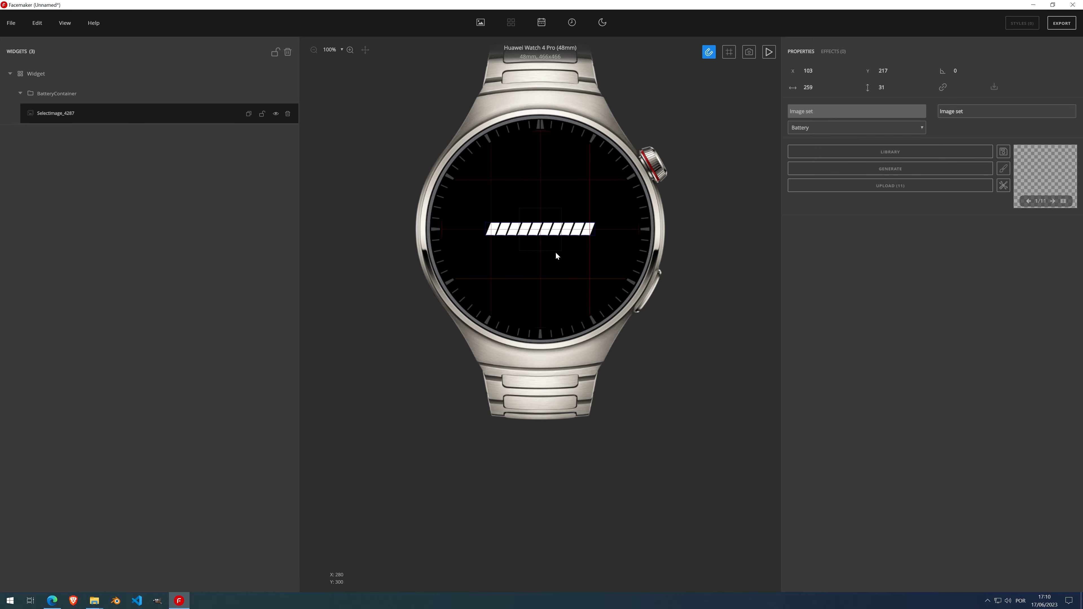
scroll(556, 253, "up", 5)
scroll(533, 247, "down", 5)
- Add a Gradient effect to the battery image set
left_click(836, 52)
left_click(852, 73)
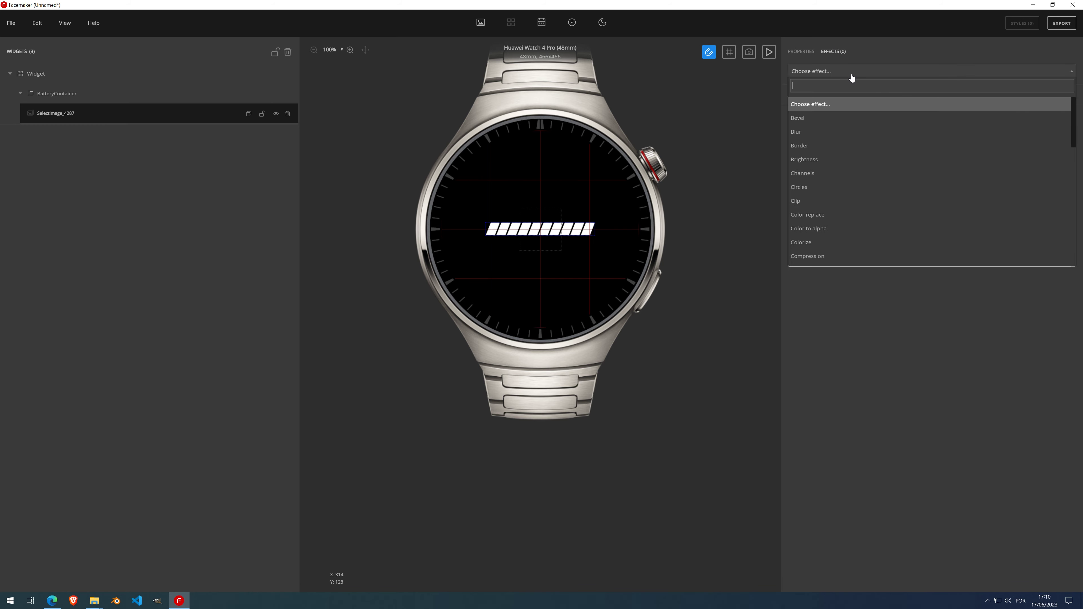
scroll(850, 213, "down", 4)
scroll(850, 210, "up", 3)
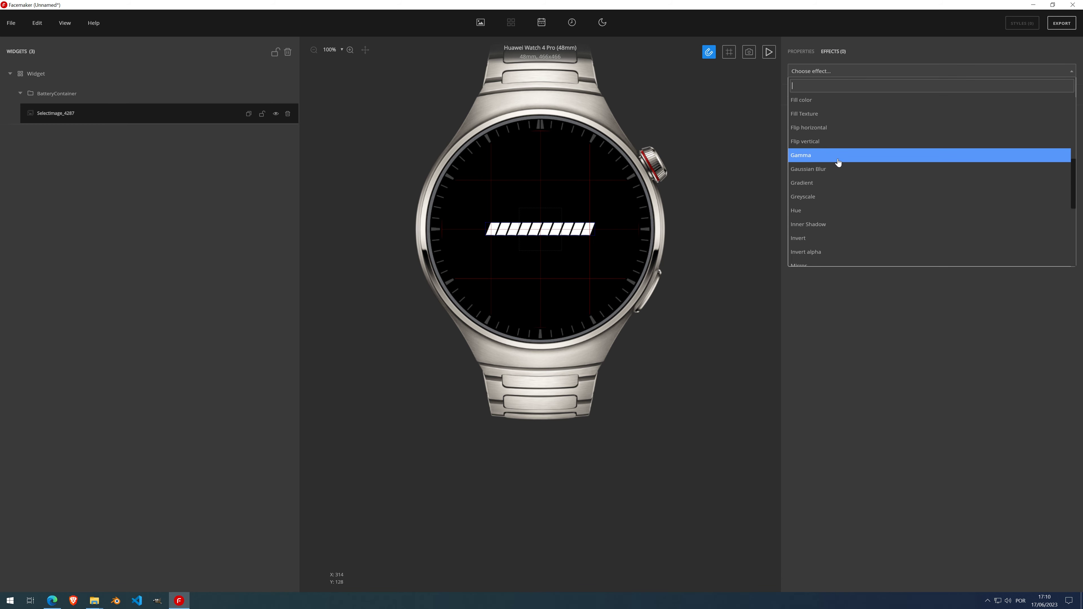
left_click(815, 183)
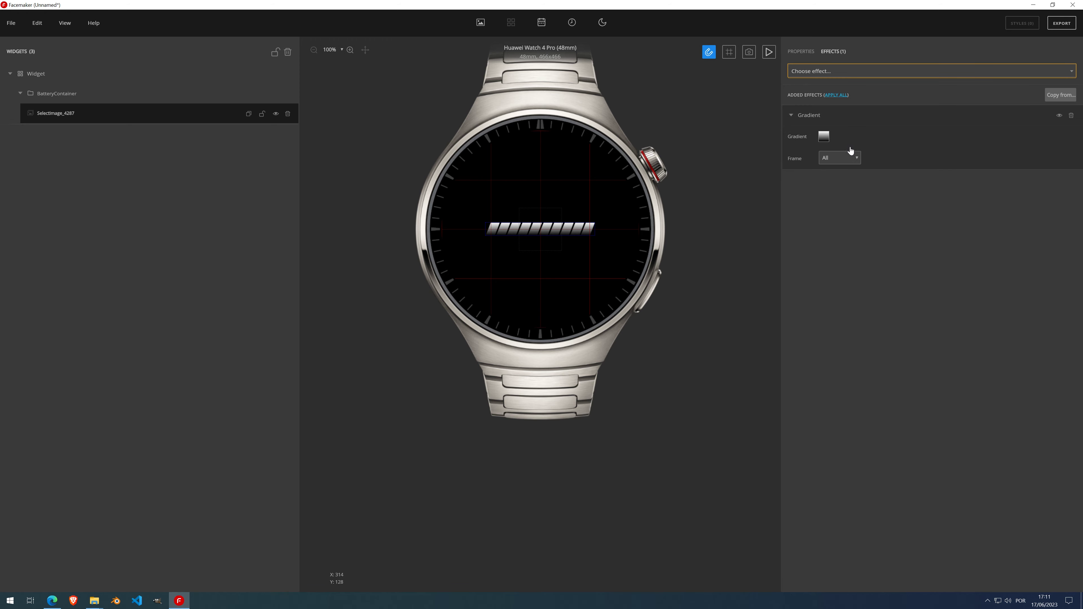
- Apply the orange-to-yellow preset to the gradient and change its first color stop to red, rgba(255, 0, 0, 1)
left_click(824, 137)
left_click_drag(567, 252, 218, 228)
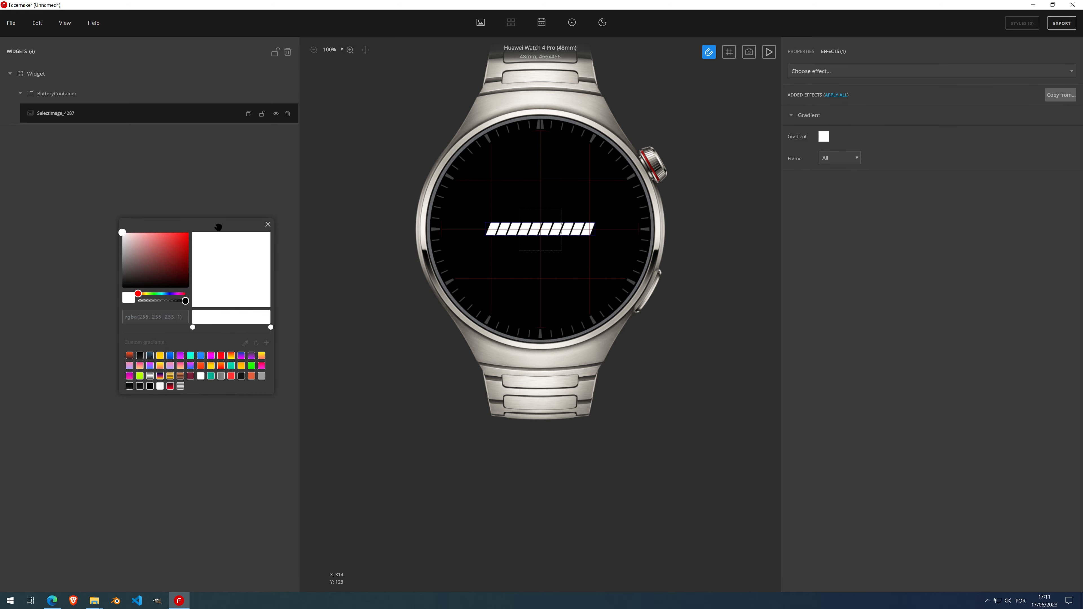
left_click(211, 366)
left_click(192, 327)
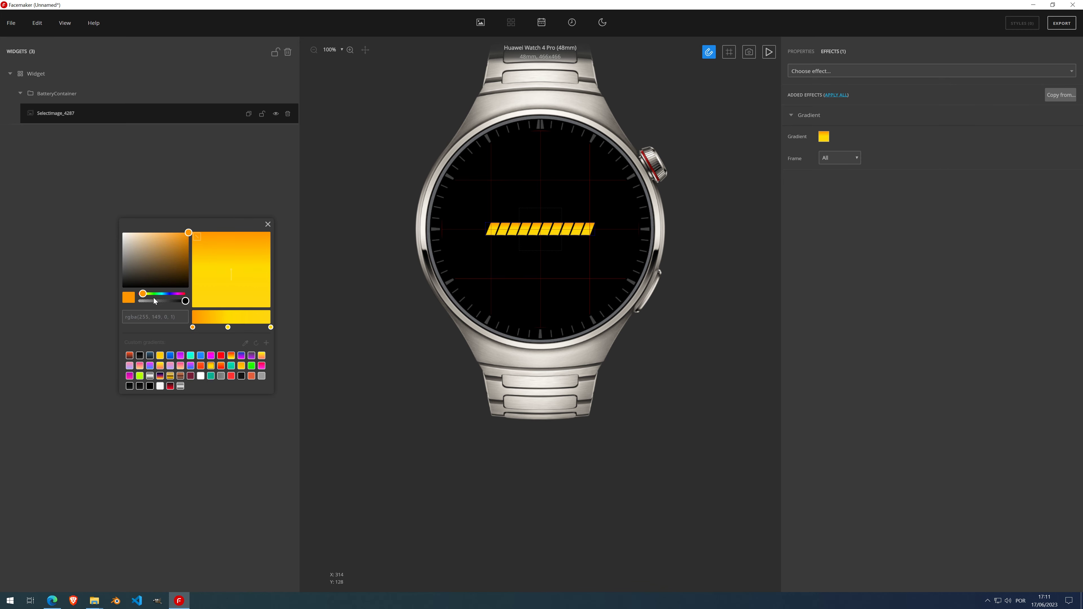
left_click_drag(144, 293, 131, 297)
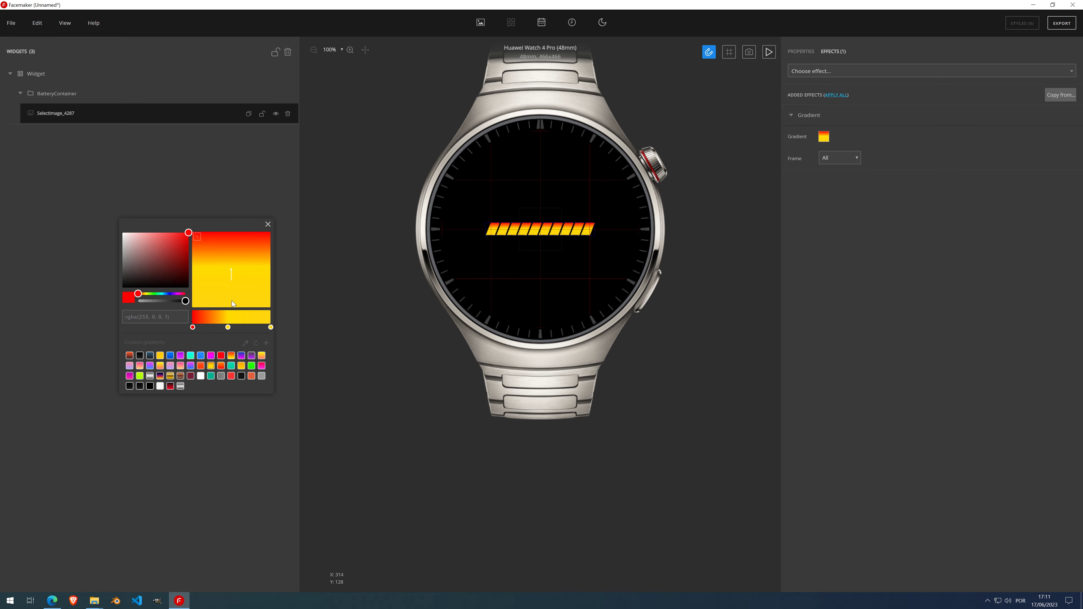
- Turn the gradient so it runs horizontally, set its last color stop to bright green, and close the gradient editor
left_click_drag(231, 279, 247, 277)
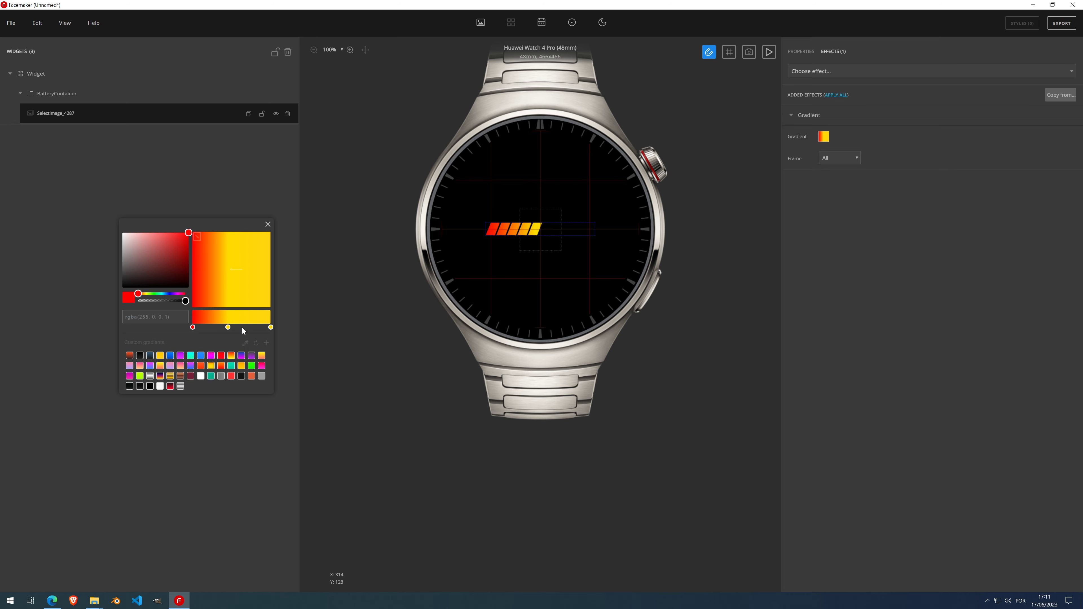
left_click(228, 327)
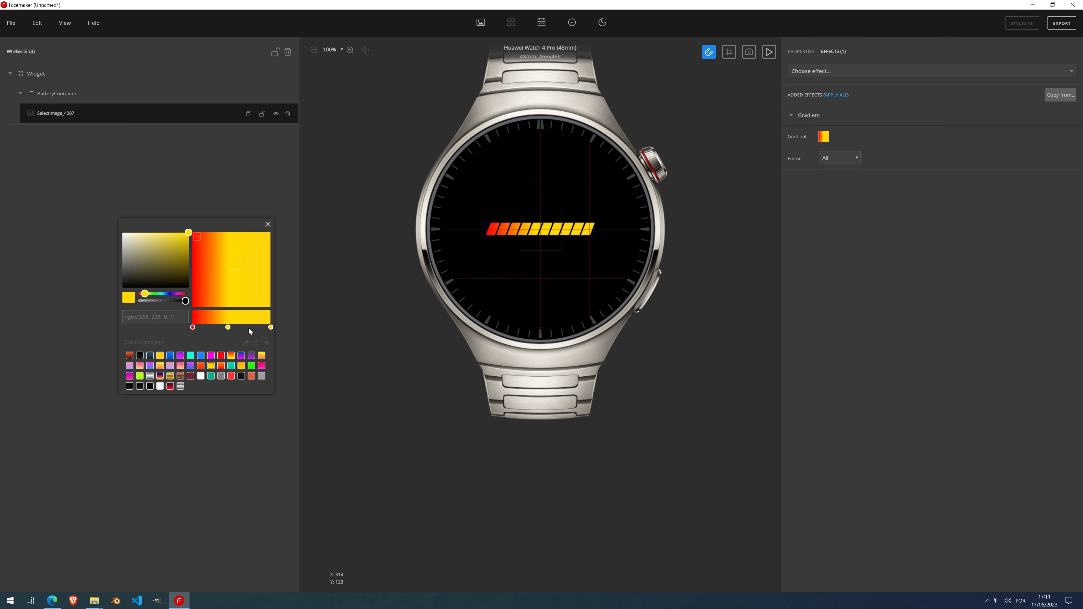
left_click(270, 327)
left_click_drag(145, 294, 155, 294)
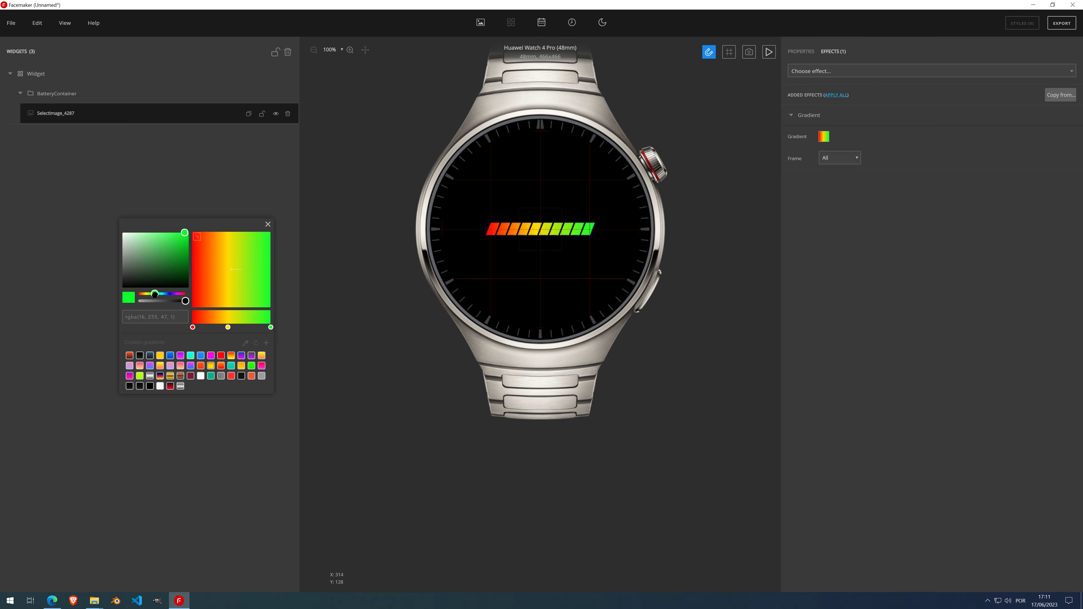
left_click(268, 225)
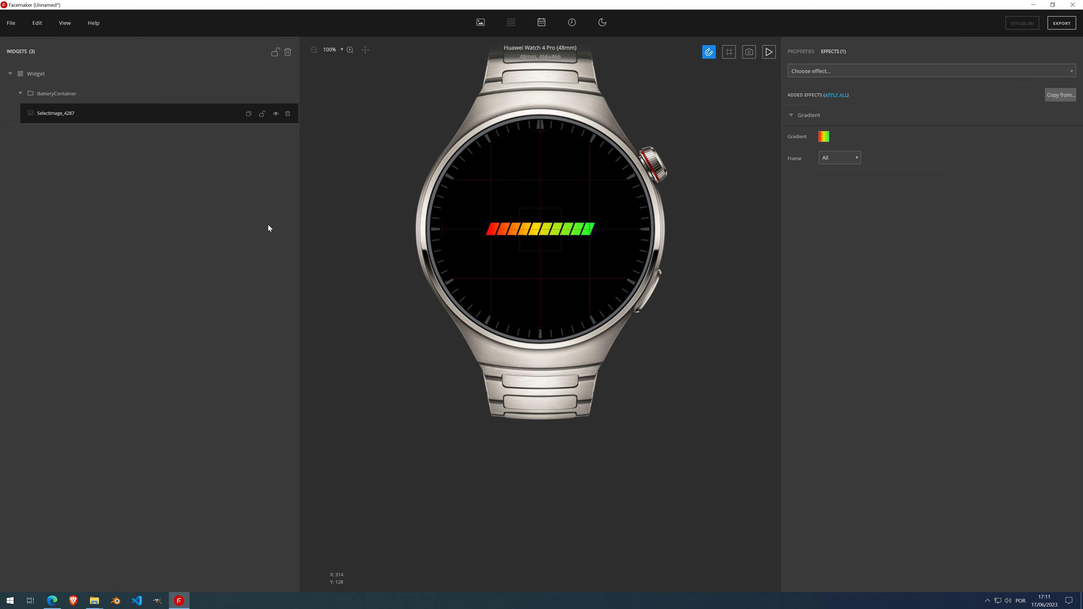
- Preview the battery indicator animation and permanently apply all effects to the image set
left_click(773, 53)
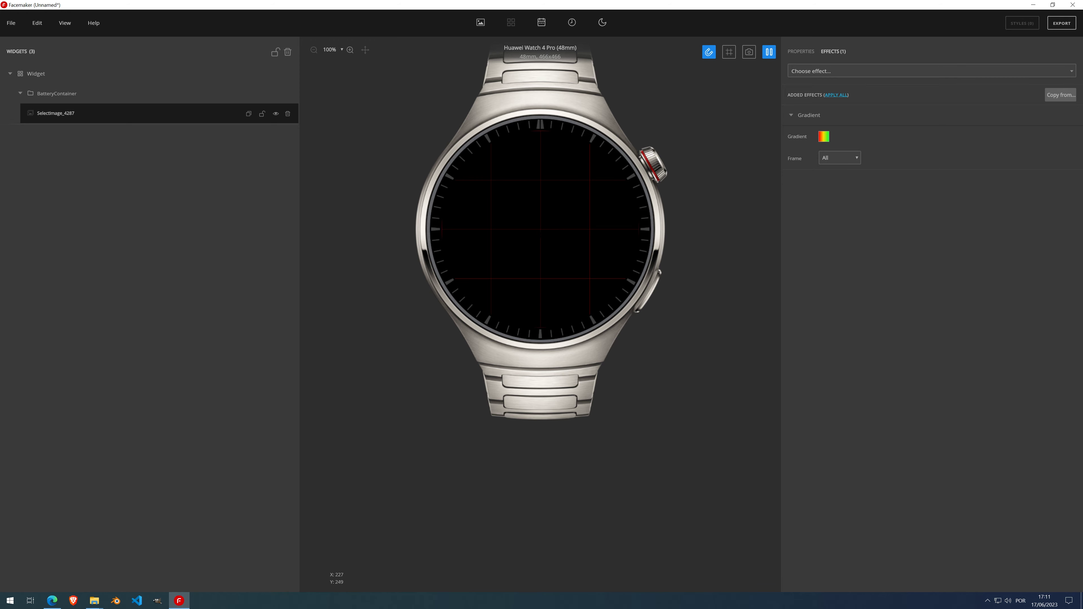
left_click(836, 95)
left_click(769, 52)
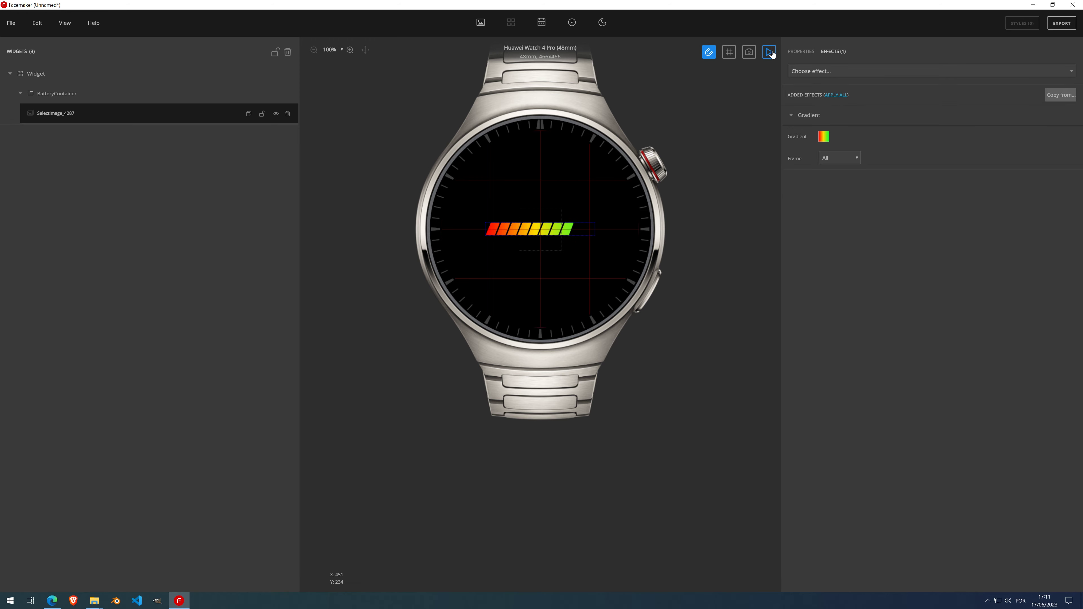
left_click(840, 95)
left_click(802, 52)
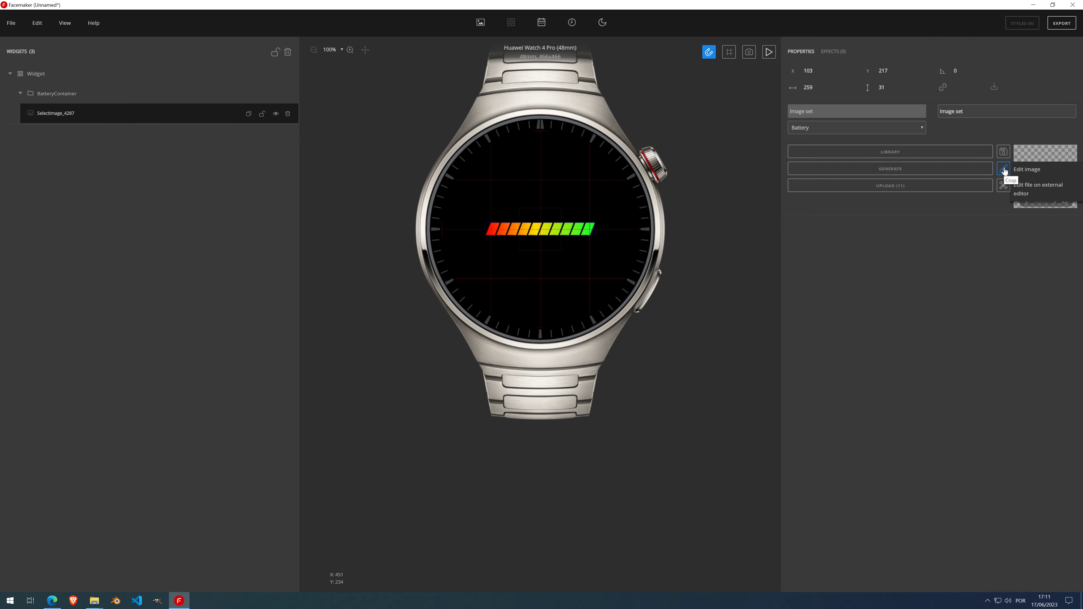
- Extract the image set's full-battery frame as an Image widget and place it below the image set in the battery container
left_click(69, 101)
left_click(67, 118)
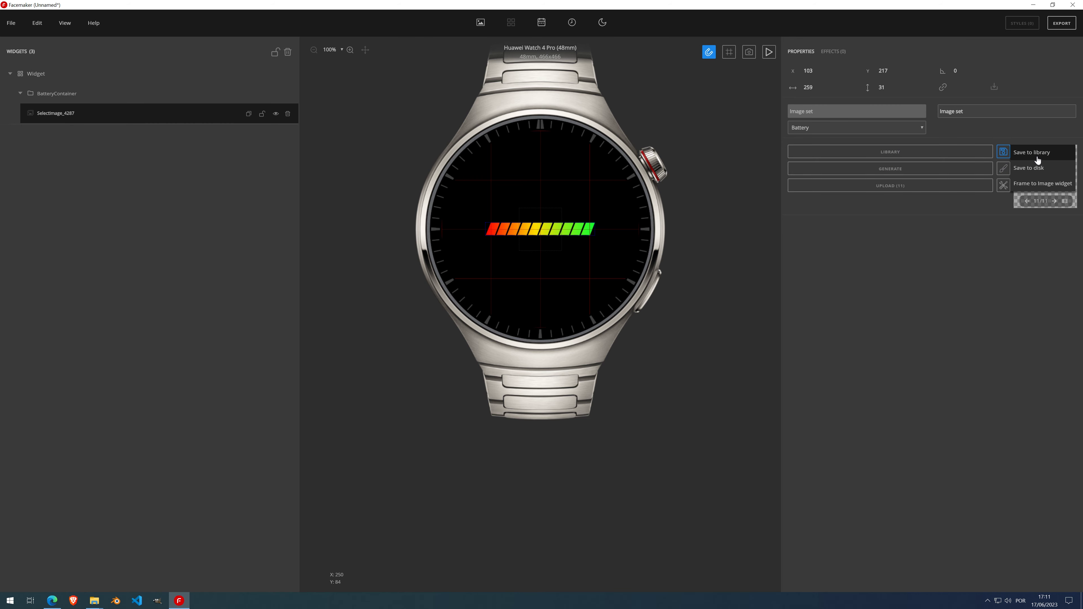
left_click(1039, 187)
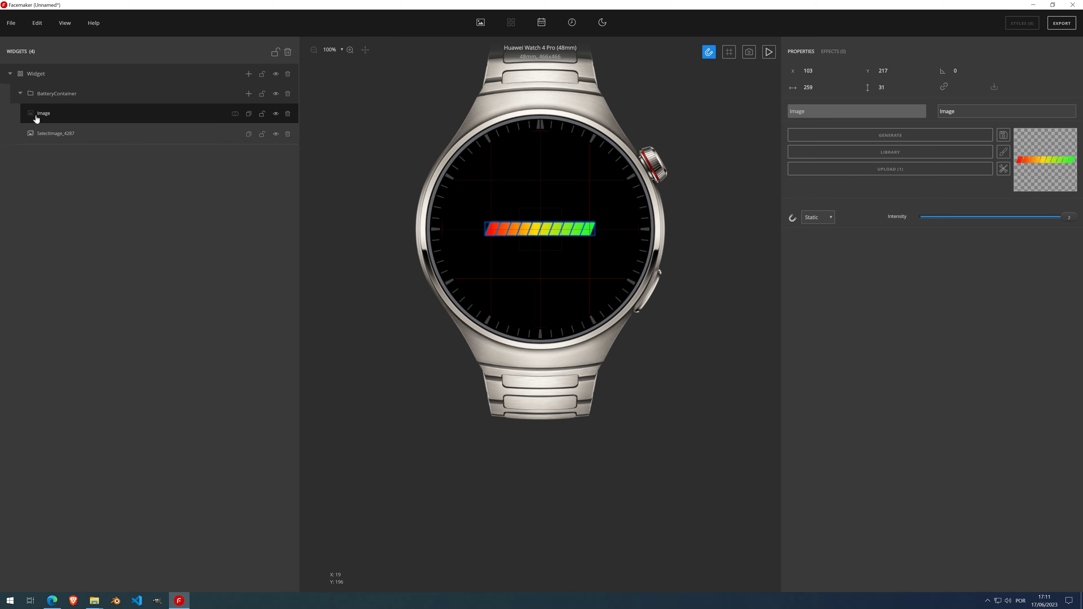
left_click_drag(34, 114, 49, 135)
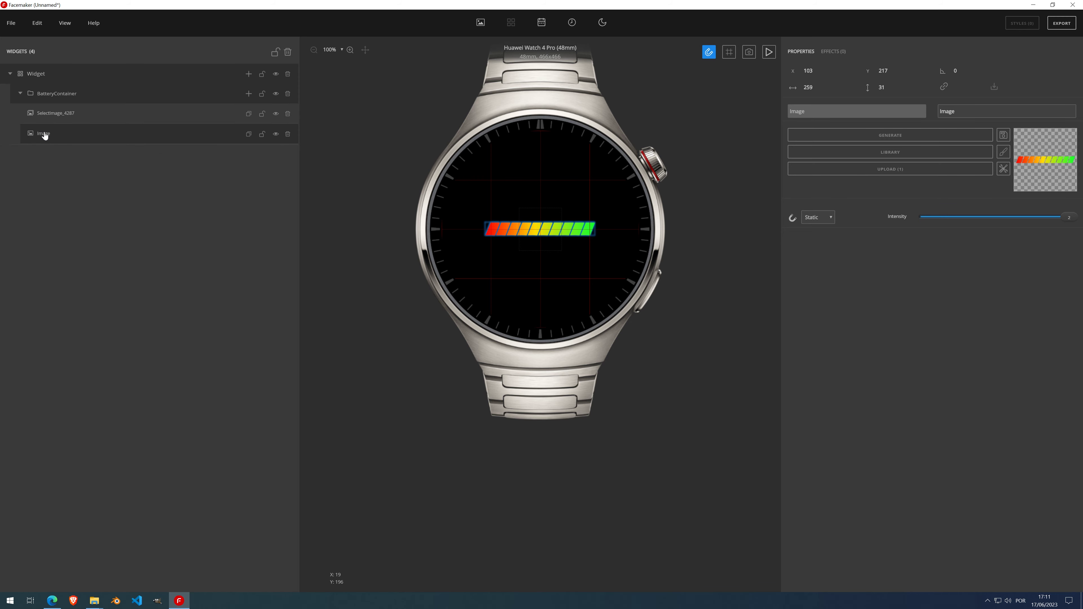
- Hide the image set and add a Gradient effect in solid white to the extracted image
left_click(276, 113)
left_click(87, 137)
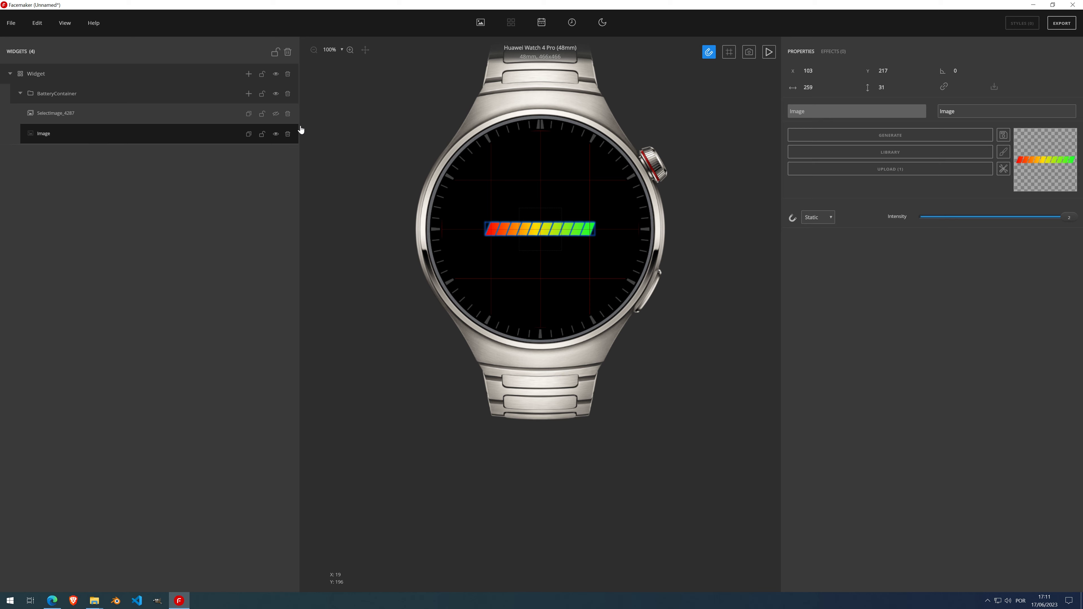
left_click(833, 52)
left_click(827, 71)
scroll(846, 184, "down", 5)
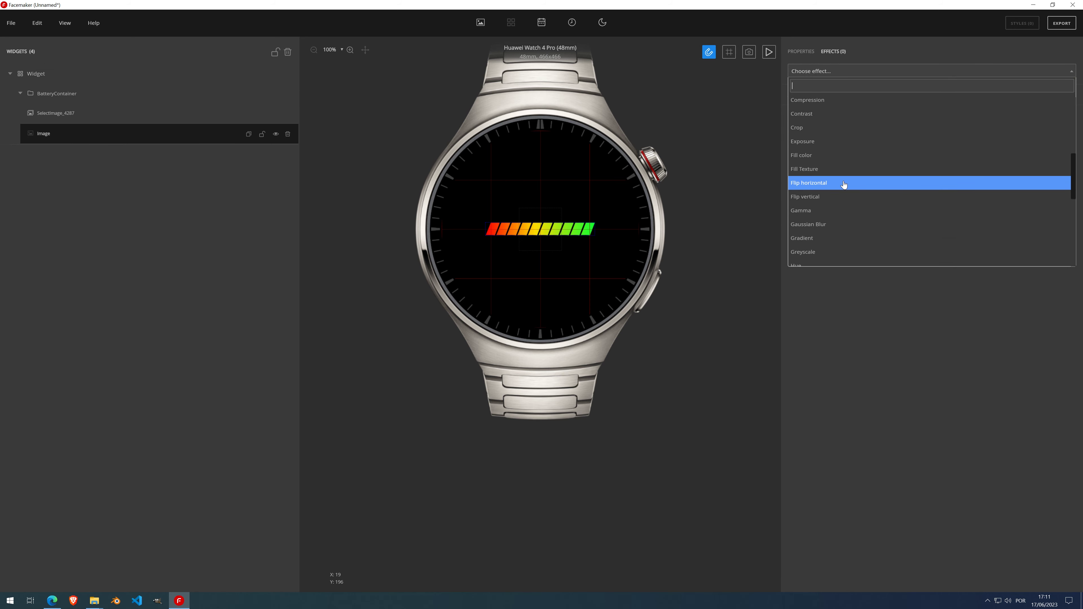
left_click(820, 238)
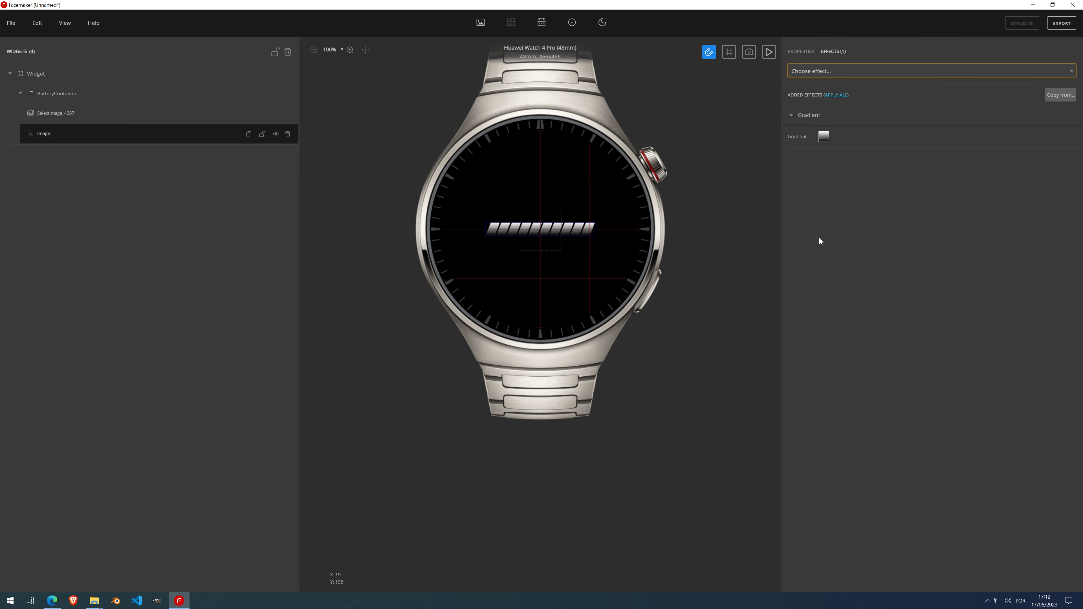
left_click(823, 136)
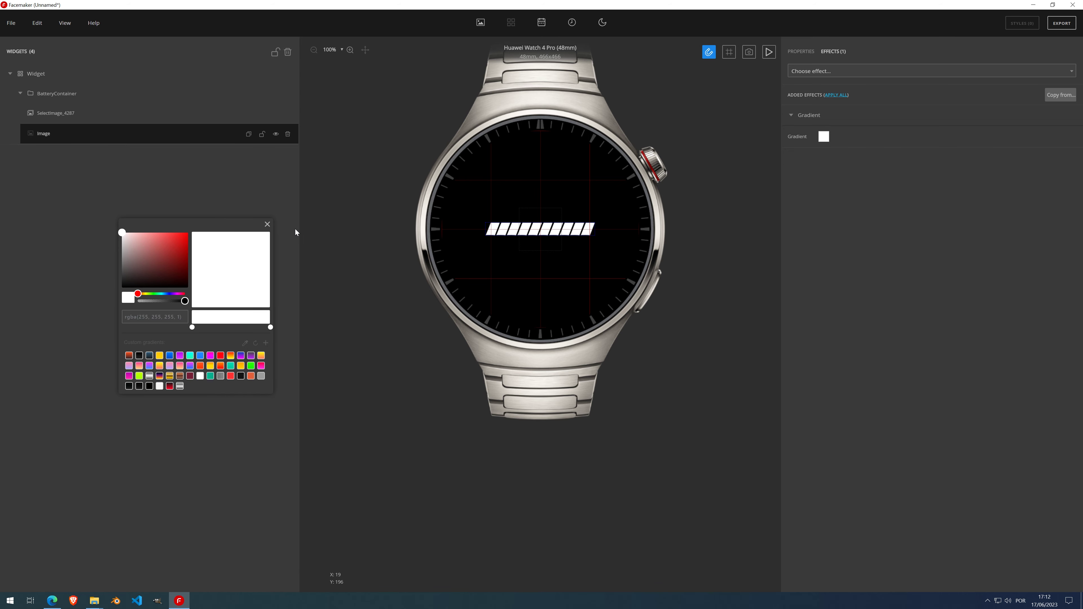
left_click(267, 224)
- Add an Opacity effect to the extracted image and set its intensity to 12
left_click(834, 71)
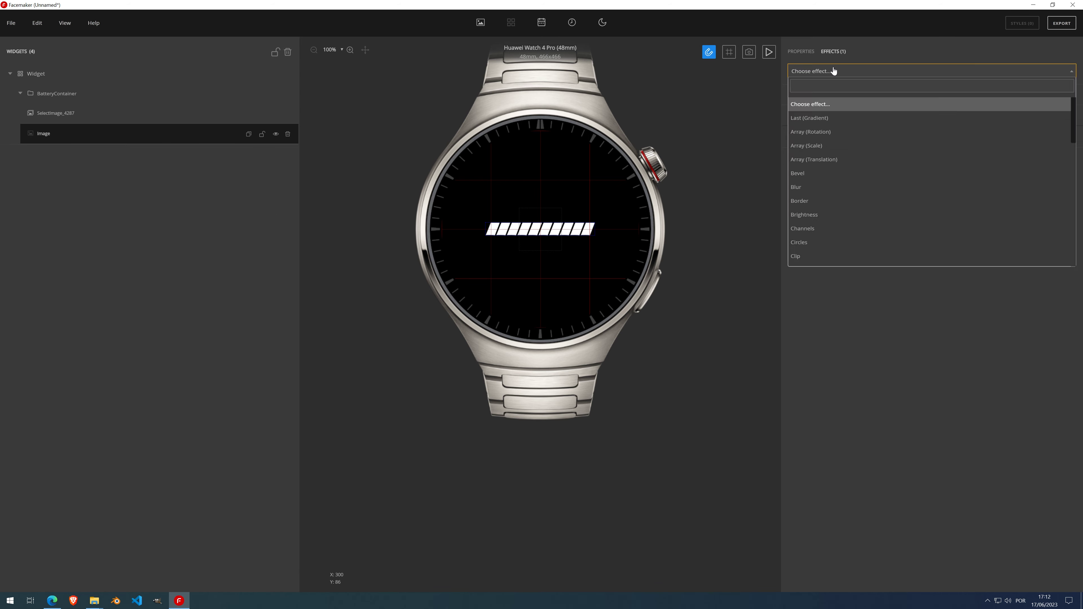
scroll(836, 209, "down", 6)
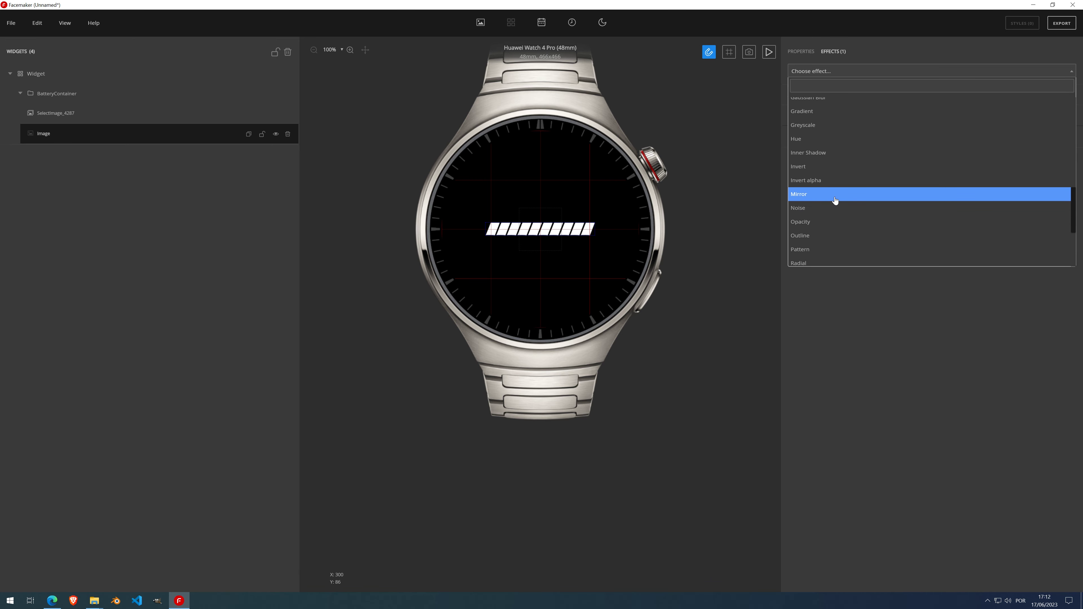
left_click(835, 221)
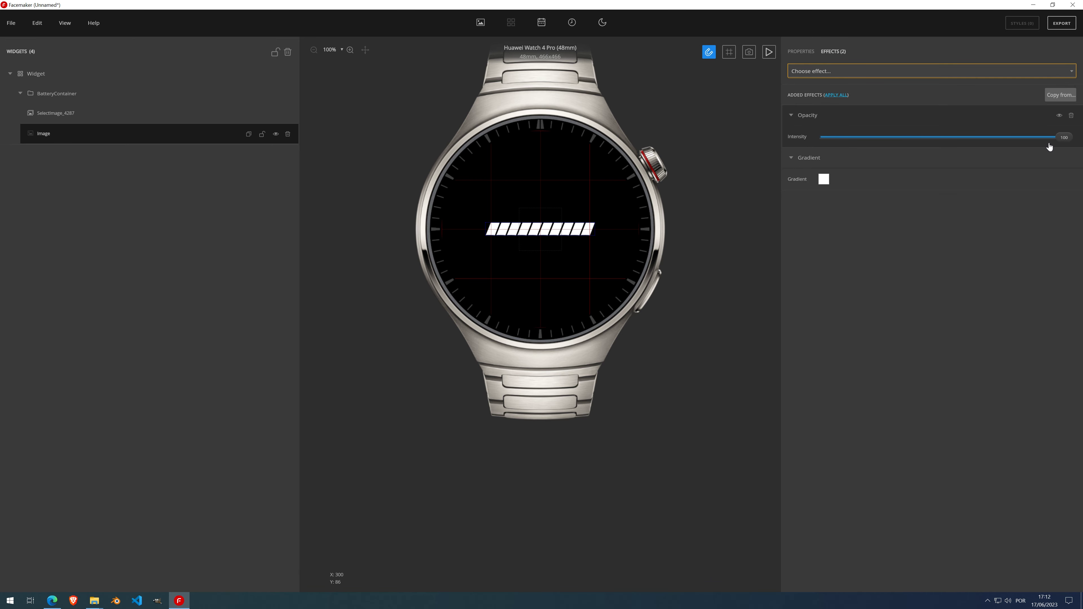
left_click_drag(1055, 137, 849, 137)
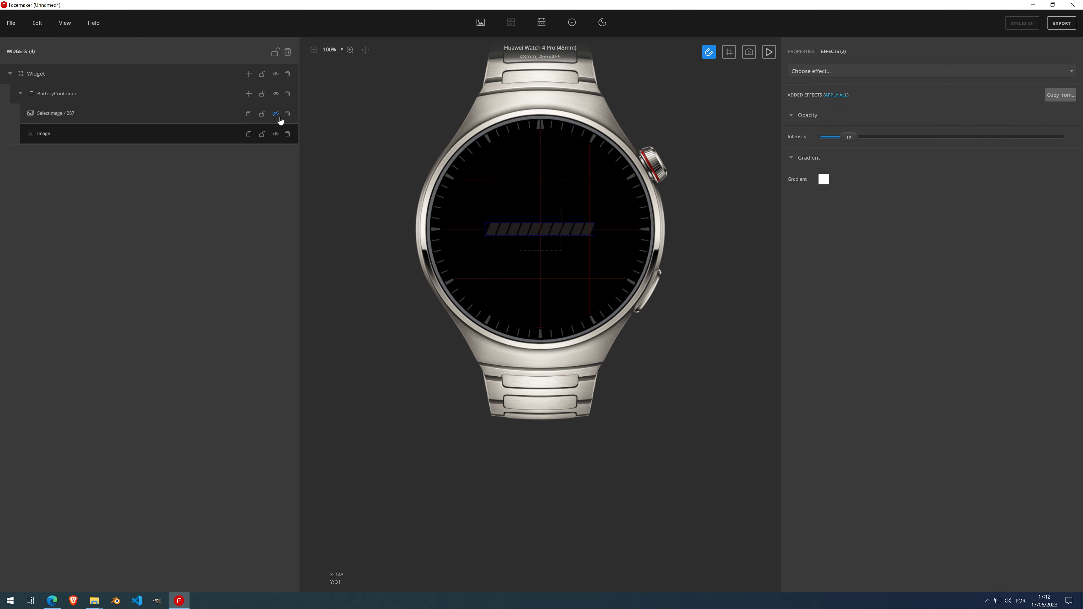
- Show the battery image set again and play the preview over the dimmed background image
left_click(276, 113)
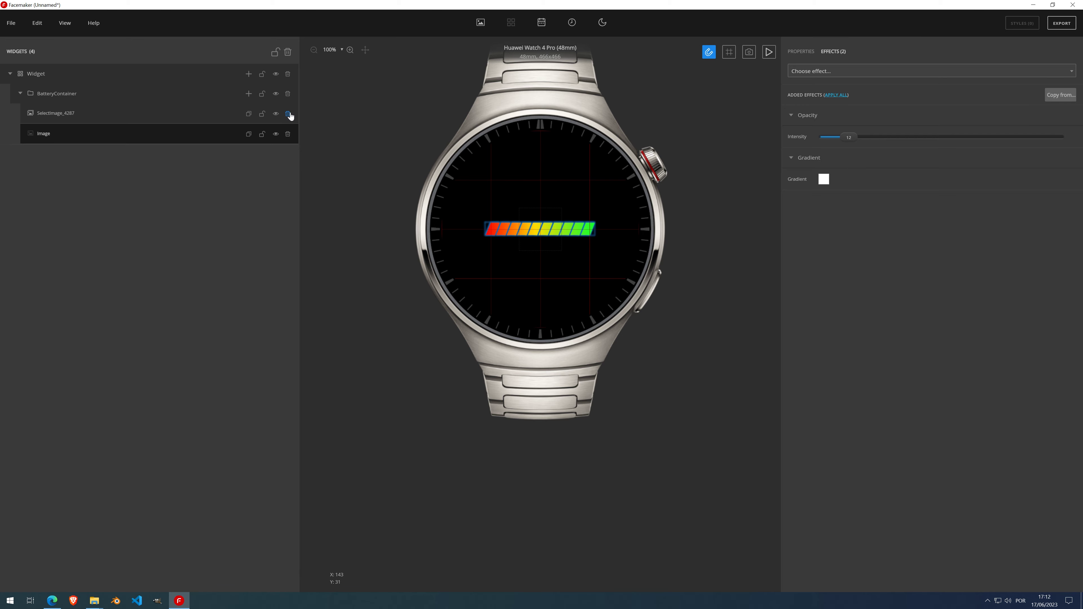
left_click(772, 56)
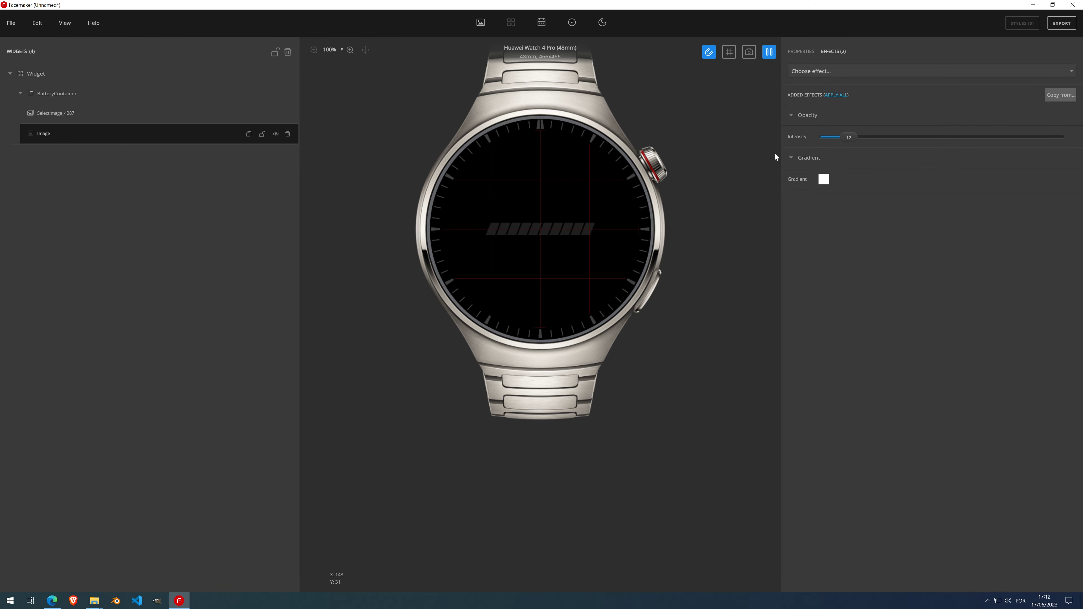